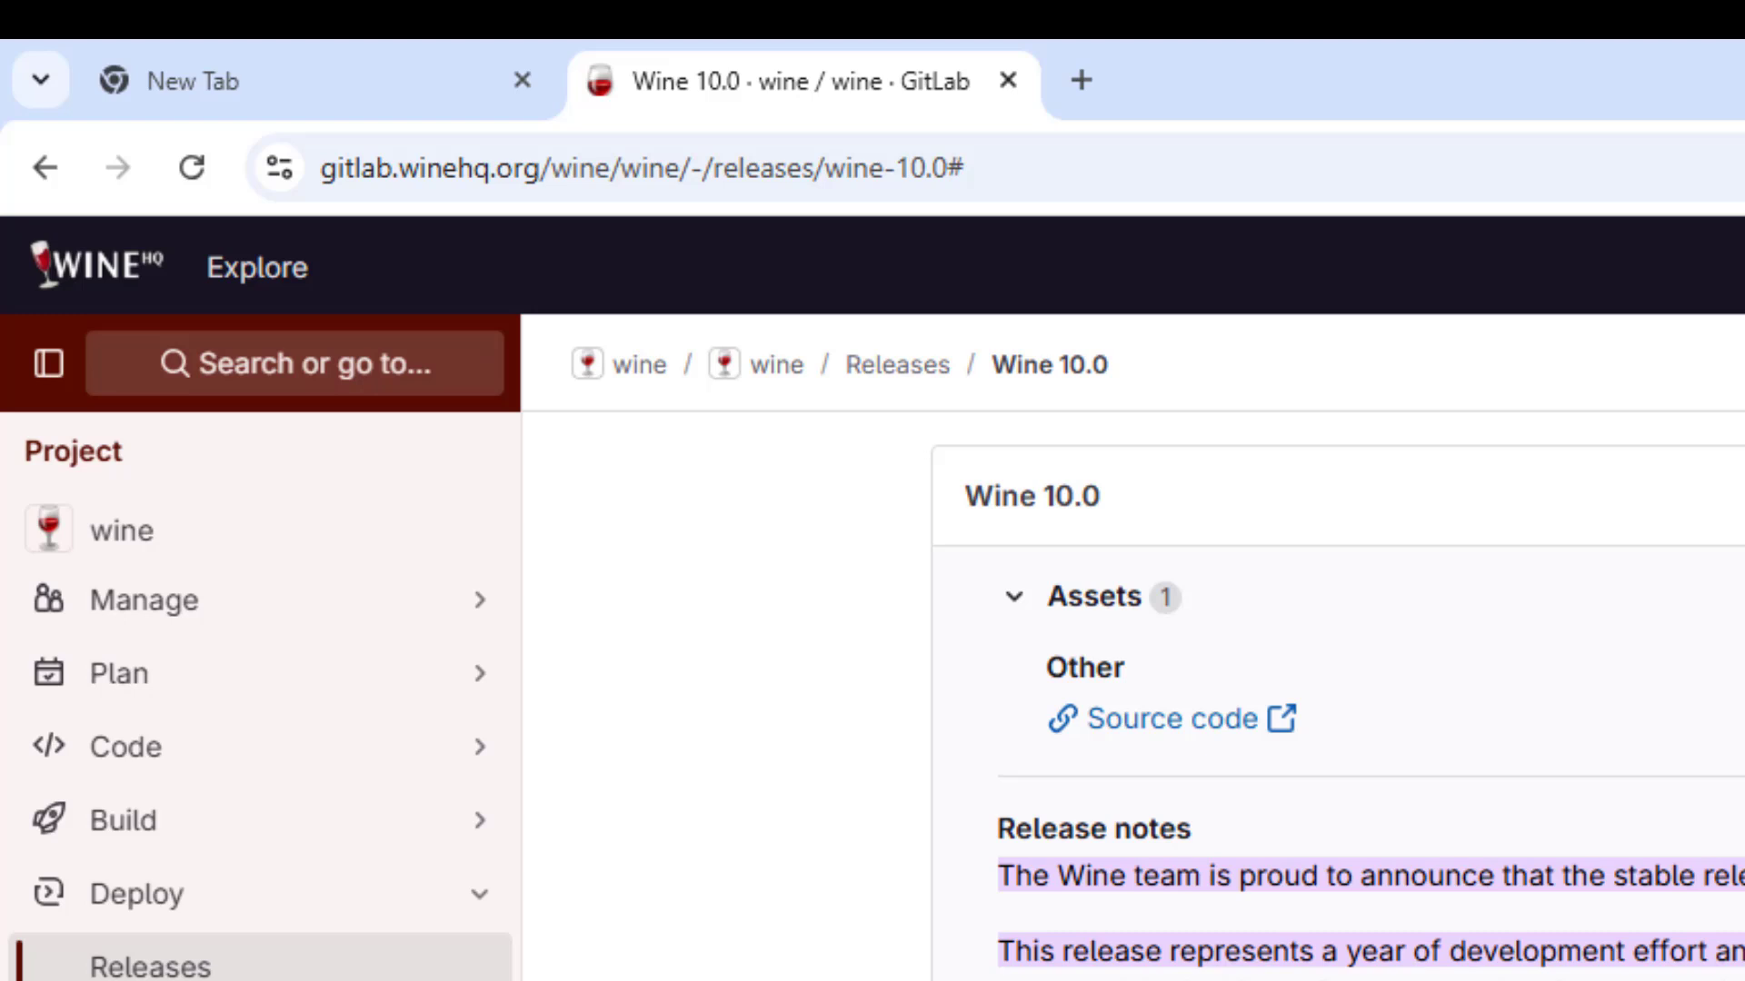
# Read through the Wine 10.0 release notes, including the ARM64, Graphics, Desktop integration and Direct3D sections and the further sections below them
pyautogui.moveTo(1020, 167); pyautogui.dragTo(323, 220)
pyautogui.click(1421, 467)
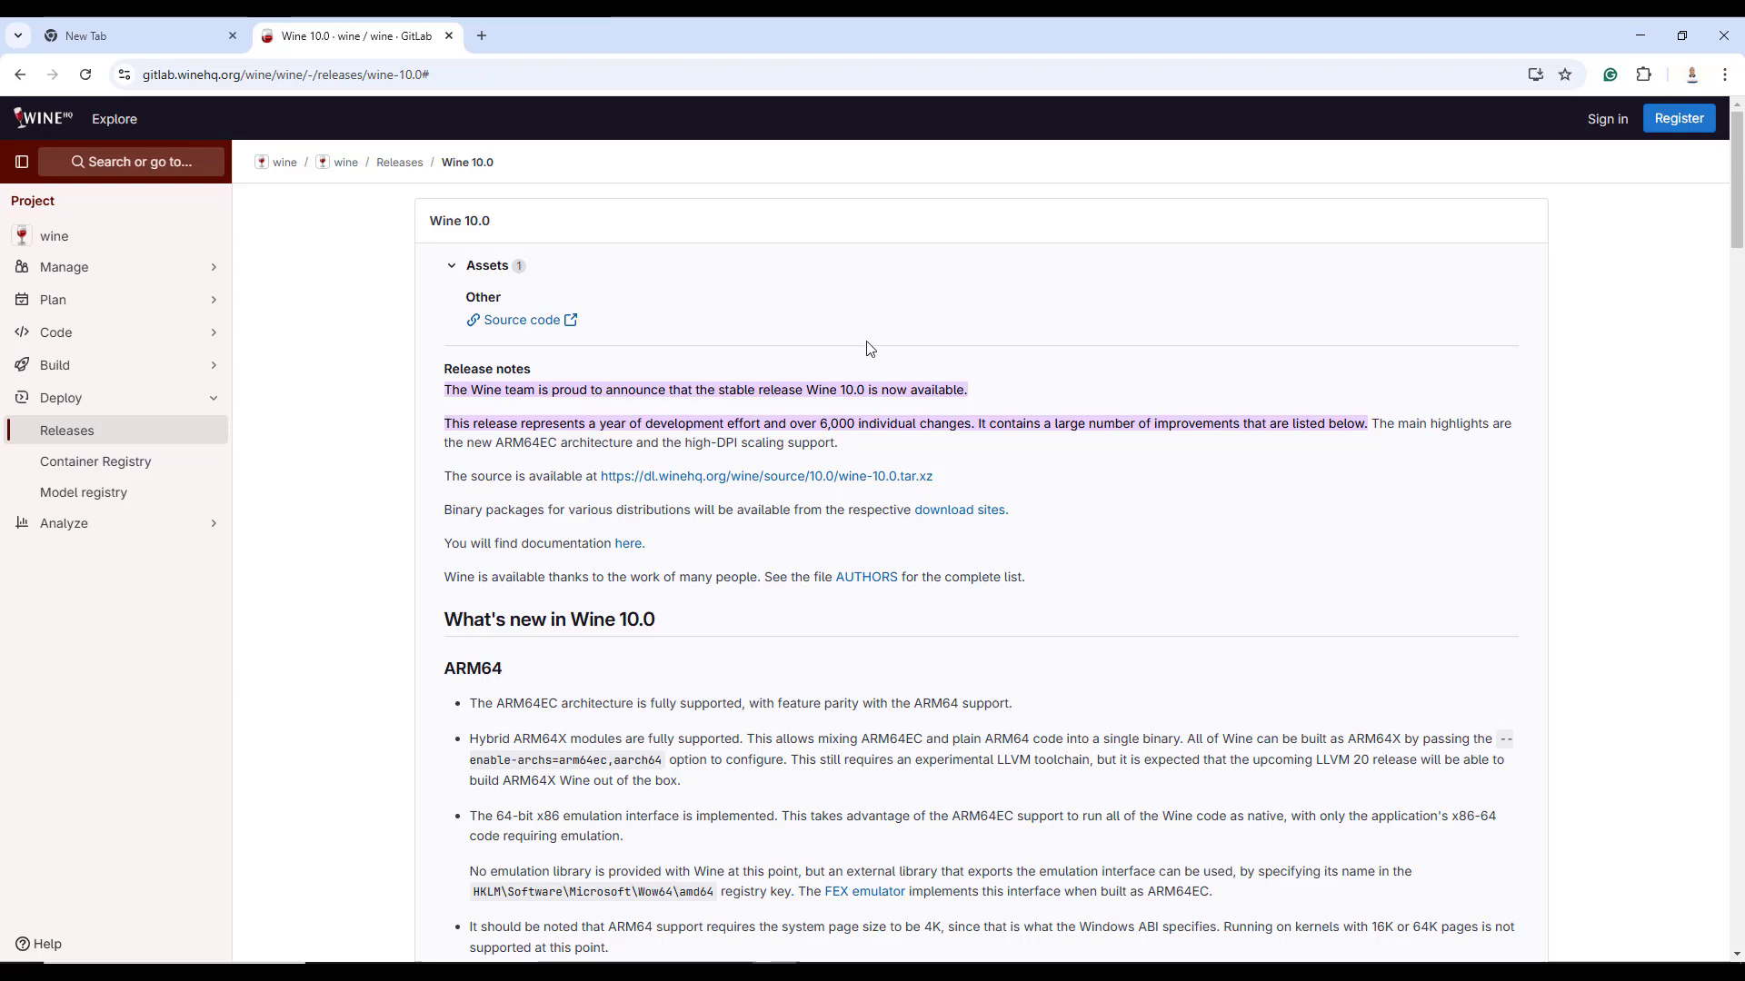
pyautogui.scroll(-3, 1266, 334)
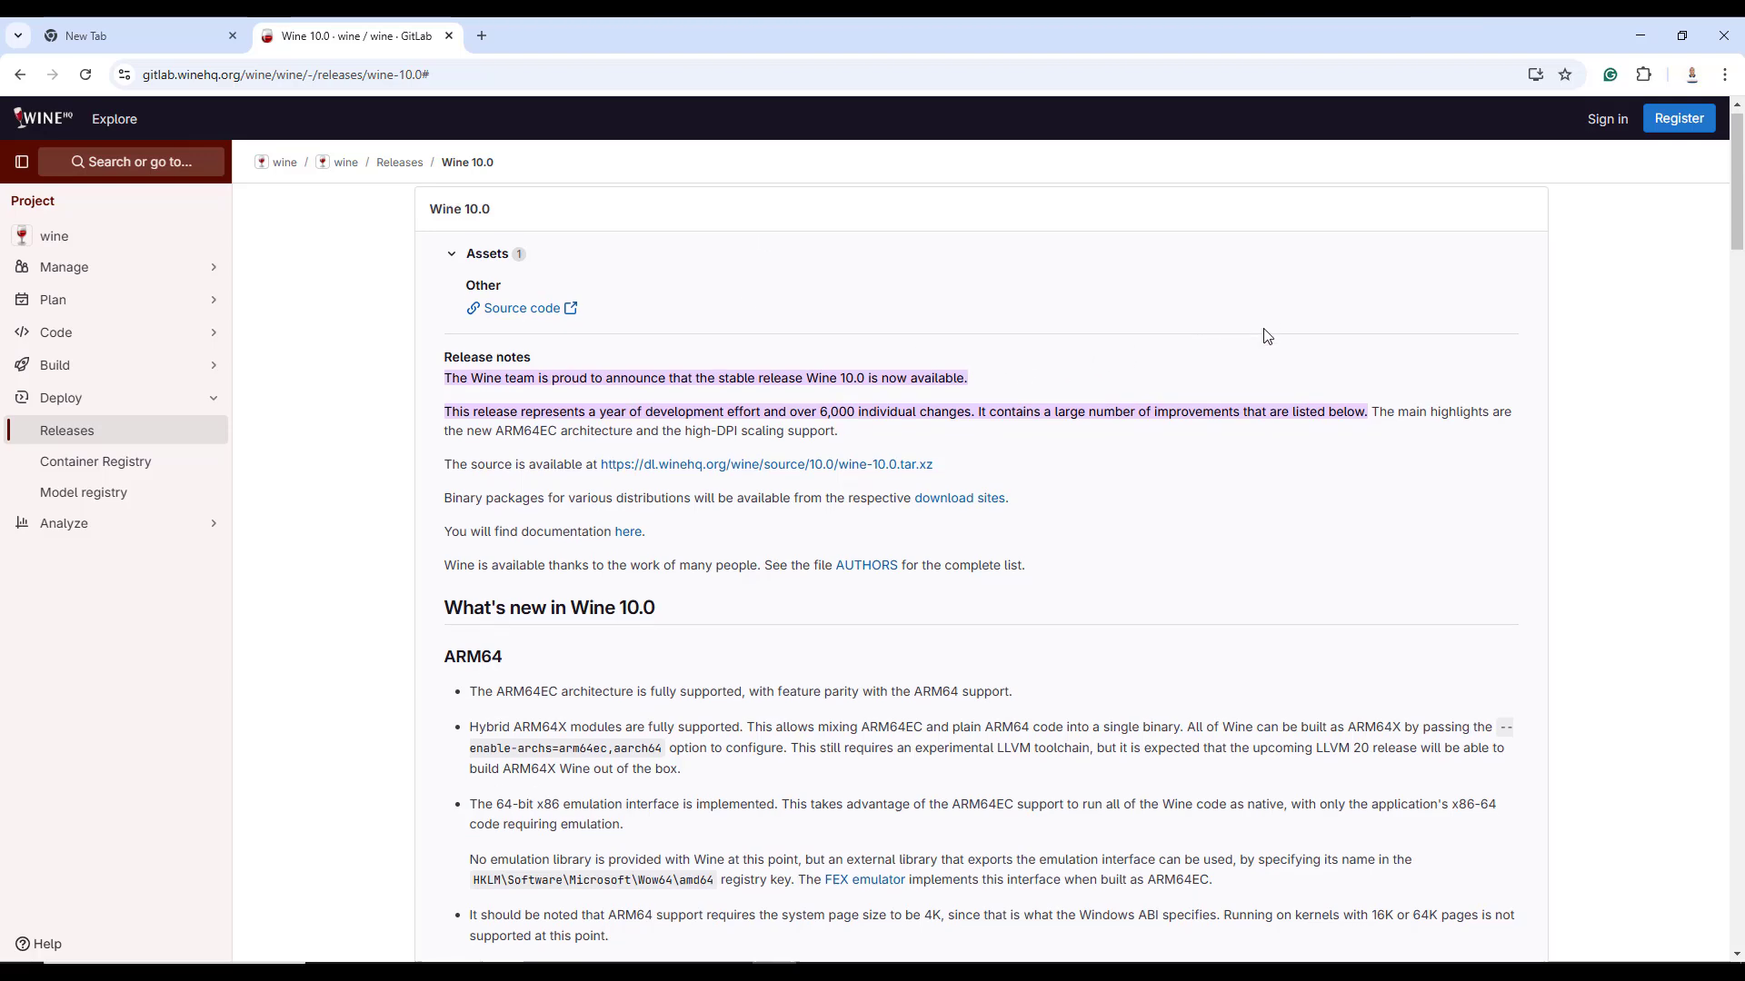
pyautogui.moveTo(447, 349); pyautogui.dragTo(673, 351)
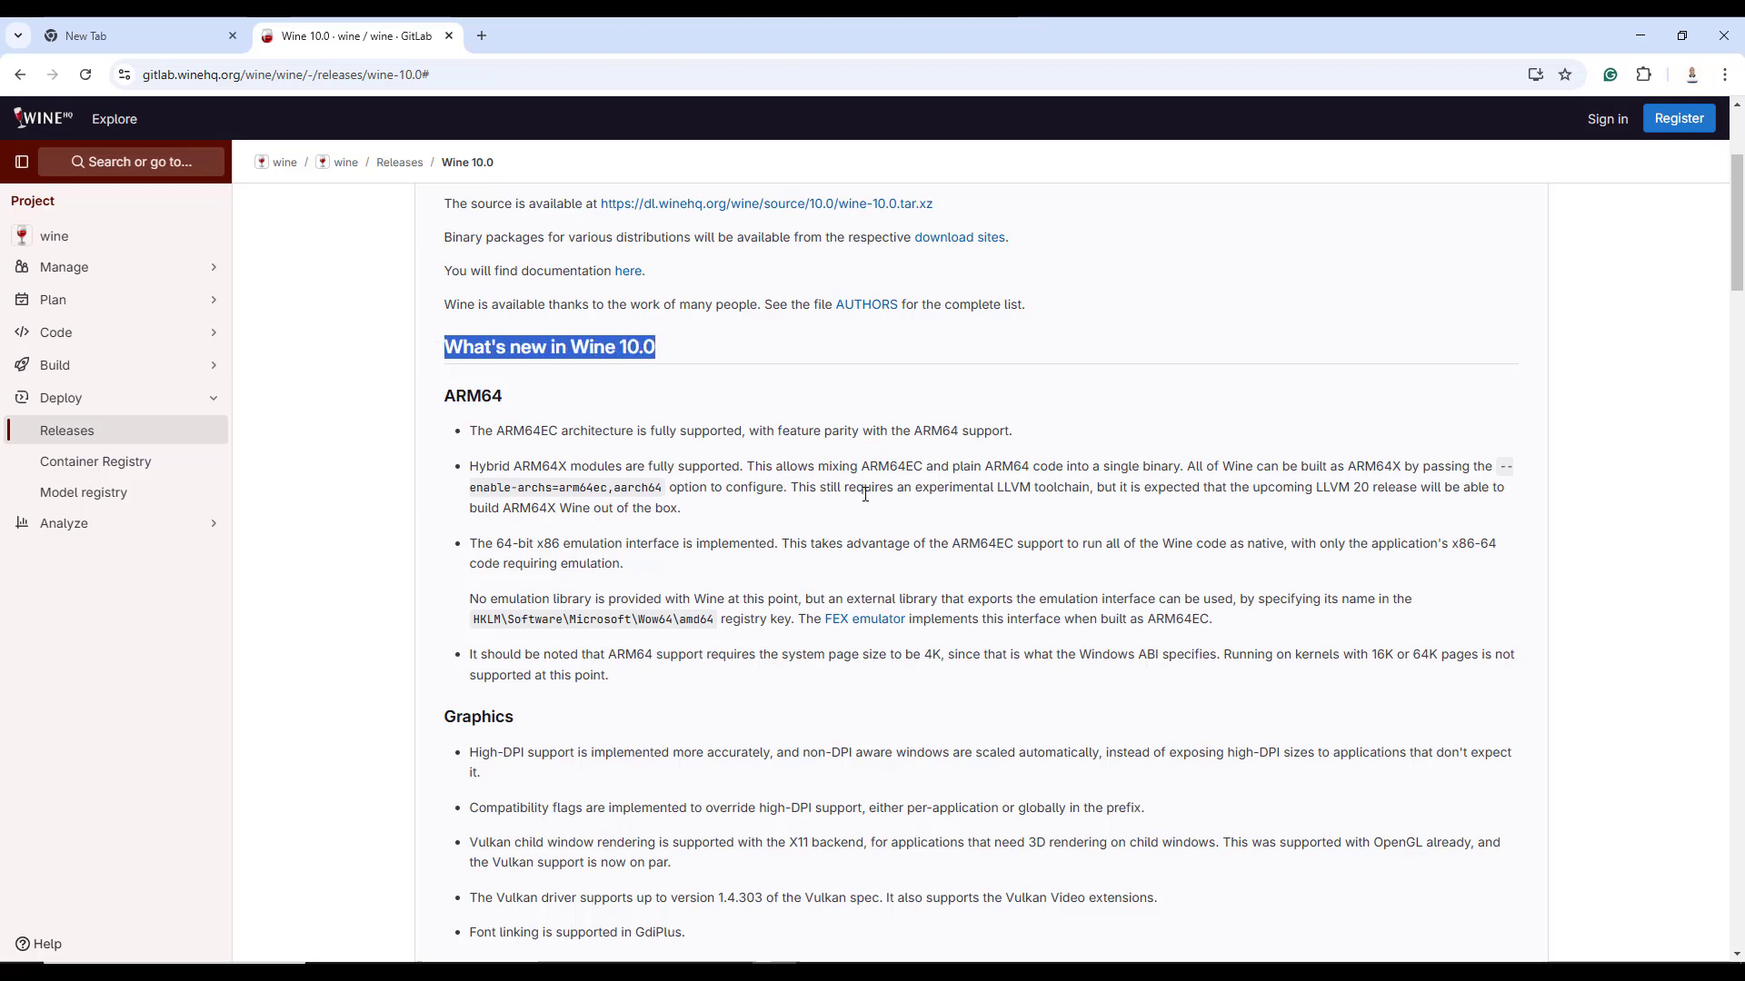
pyautogui.scroll(-2, 865, 496)
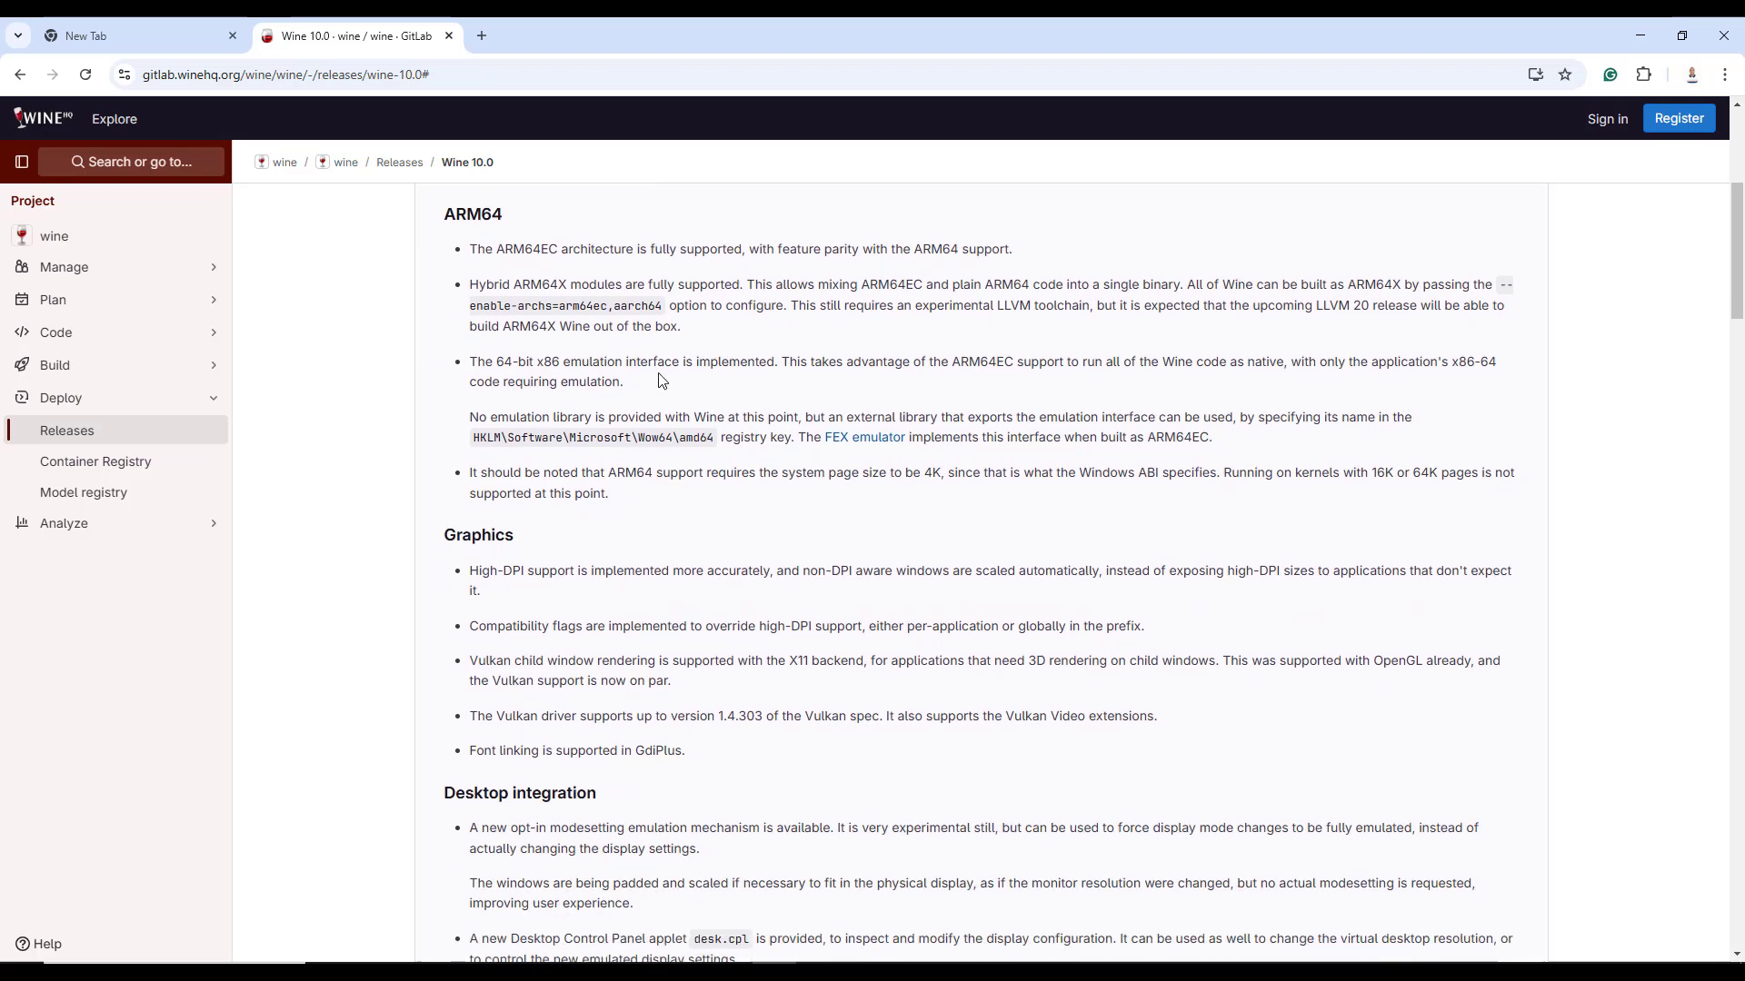
pyautogui.scroll(1, 521, 241)
pyautogui.moveTo(511, 307); pyautogui.dragTo(439, 308)
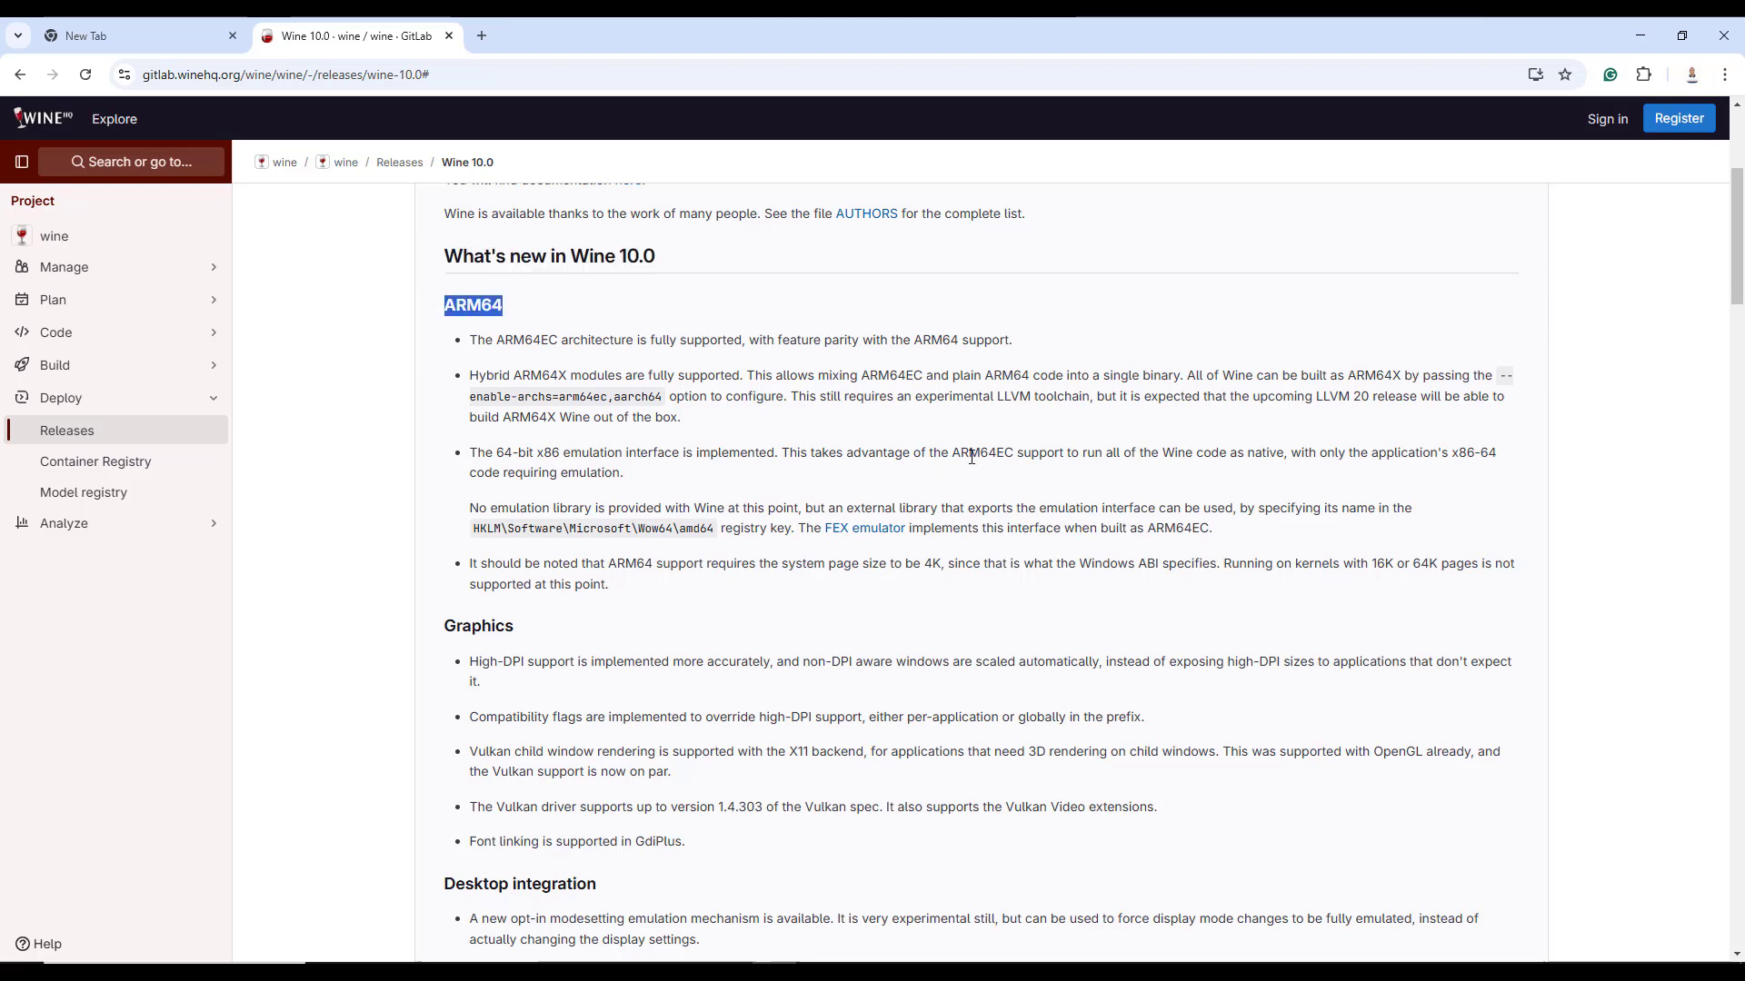
pyautogui.scroll(-2, 939, 468)
pyautogui.moveTo(526, 450); pyautogui.dragTo(433, 439)
pyautogui.scroll(-2, 433, 438)
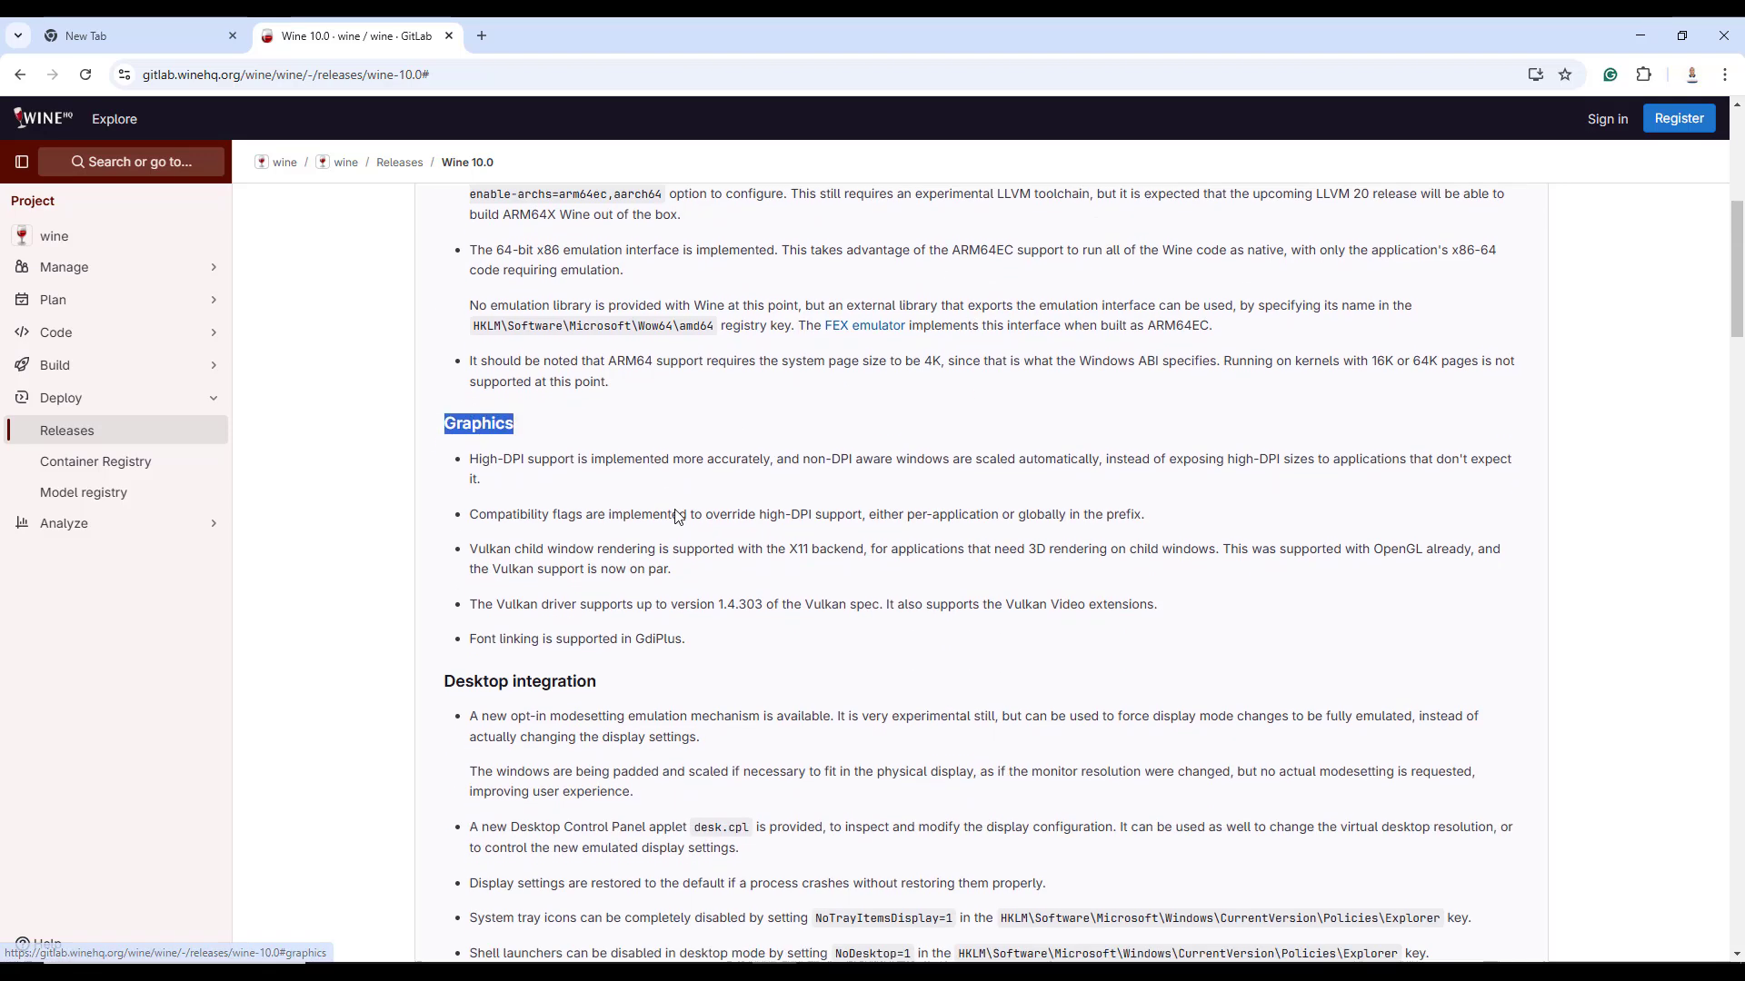
pyautogui.moveTo(600, 522); pyautogui.dragTo(434, 520)
pyautogui.scroll(-3, 777, 553)
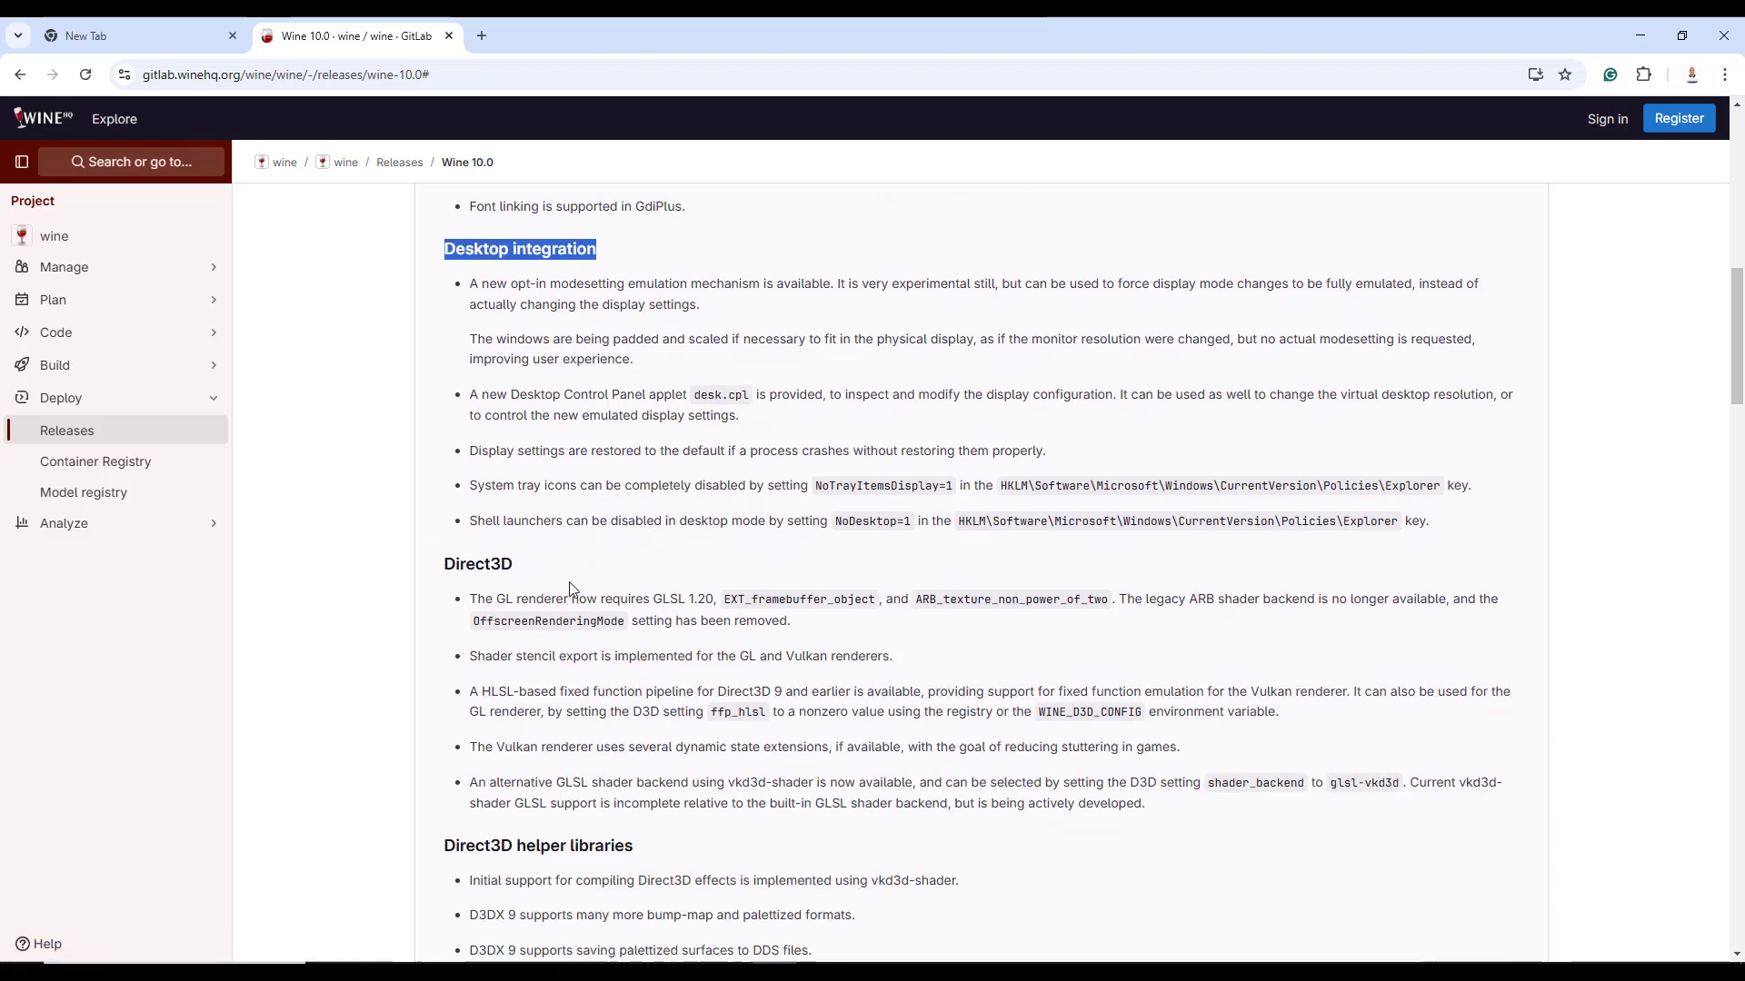
pyautogui.moveTo(518, 564); pyautogui.dragTo(431, 561)
pyautogui.scroll(-11, 661, 592)
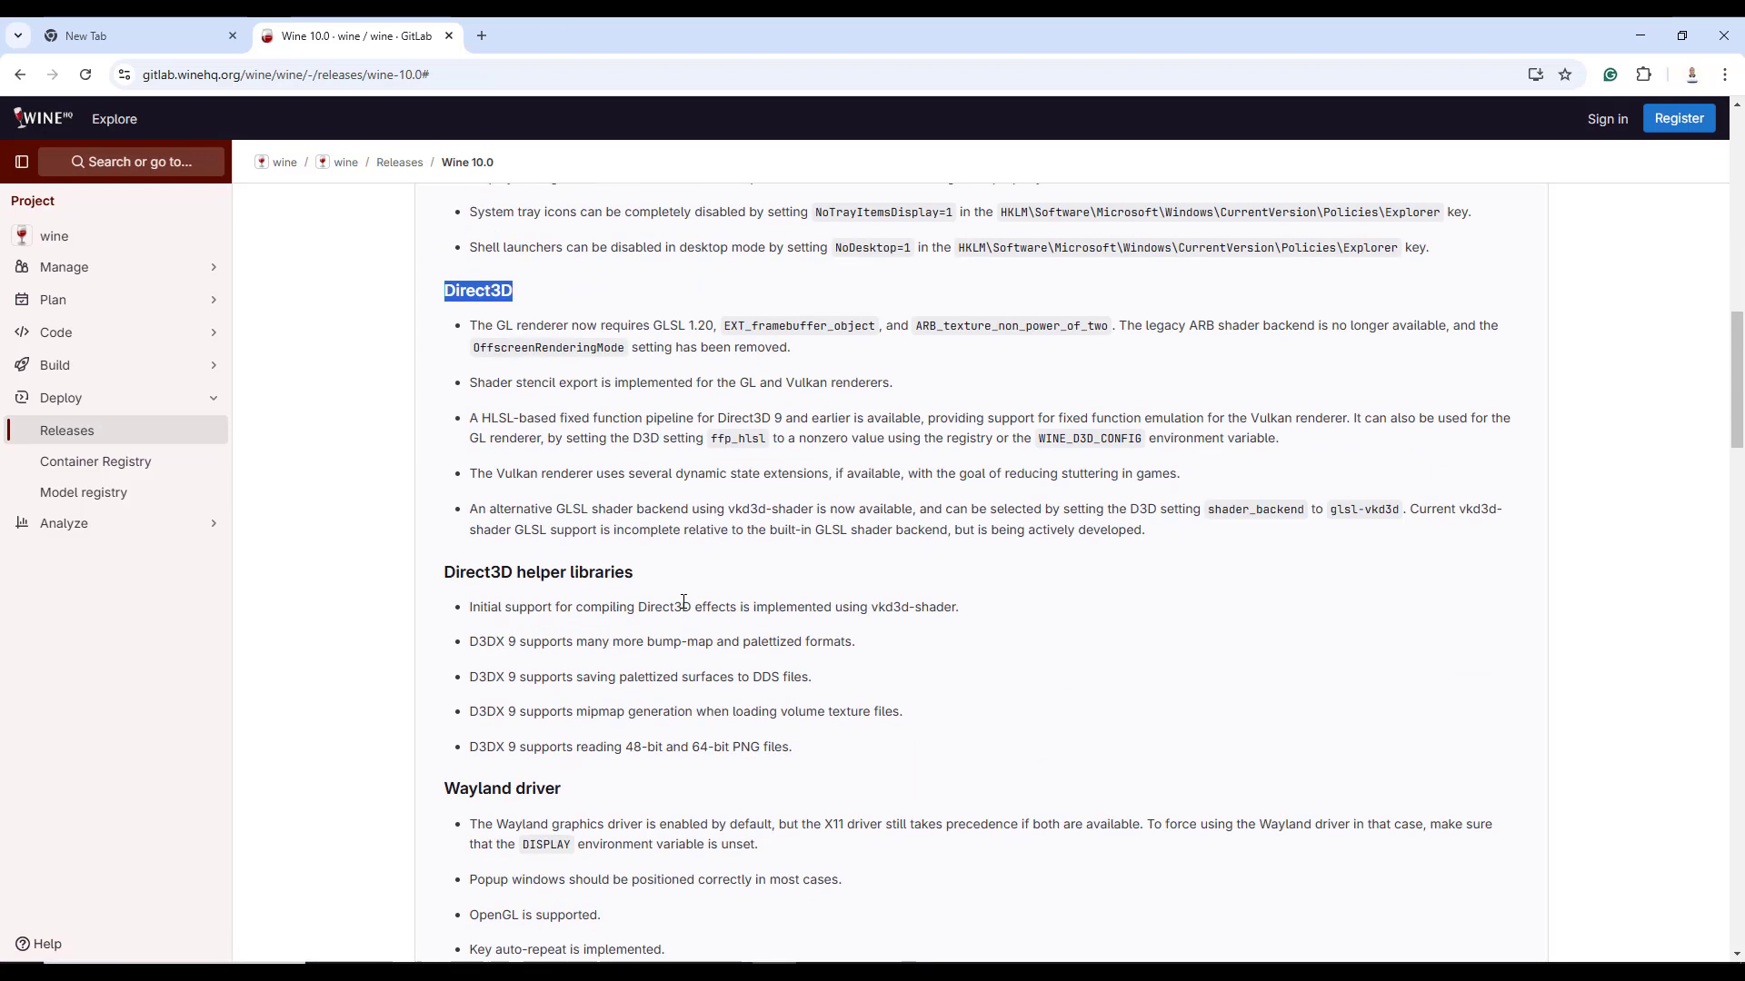
pyautogui.scroll(-15, 692, 591)
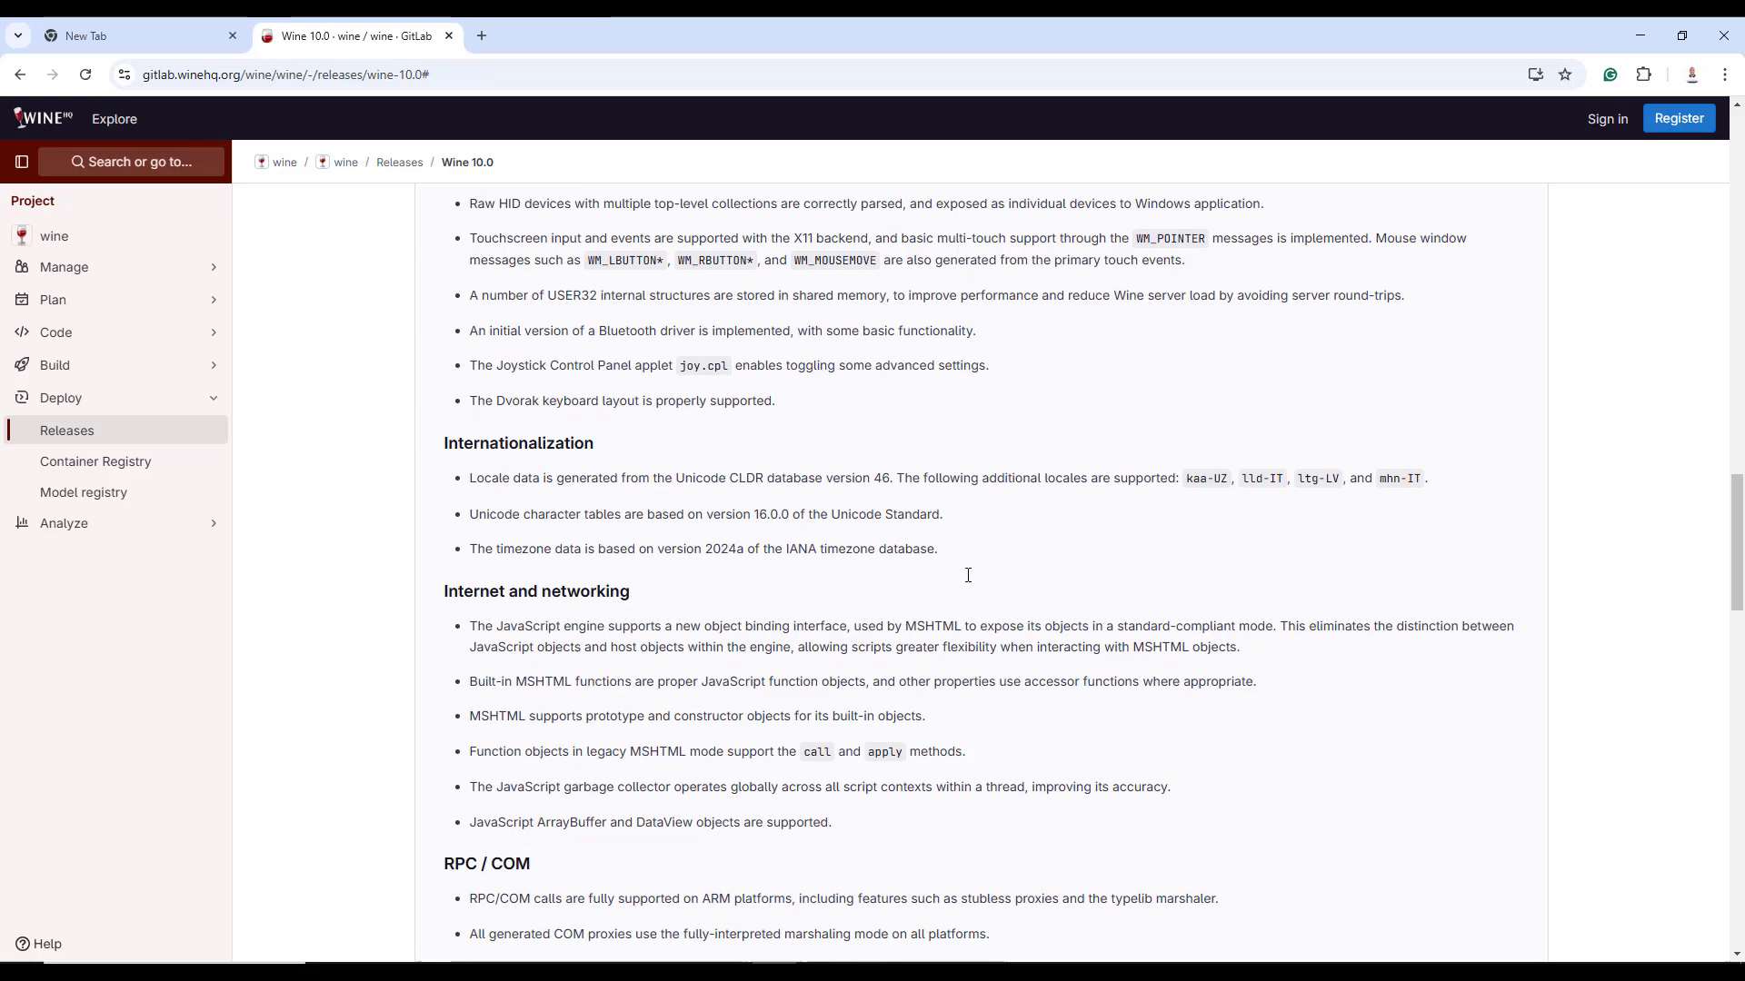
pyautogui.scroll(-13, 1177, 535)
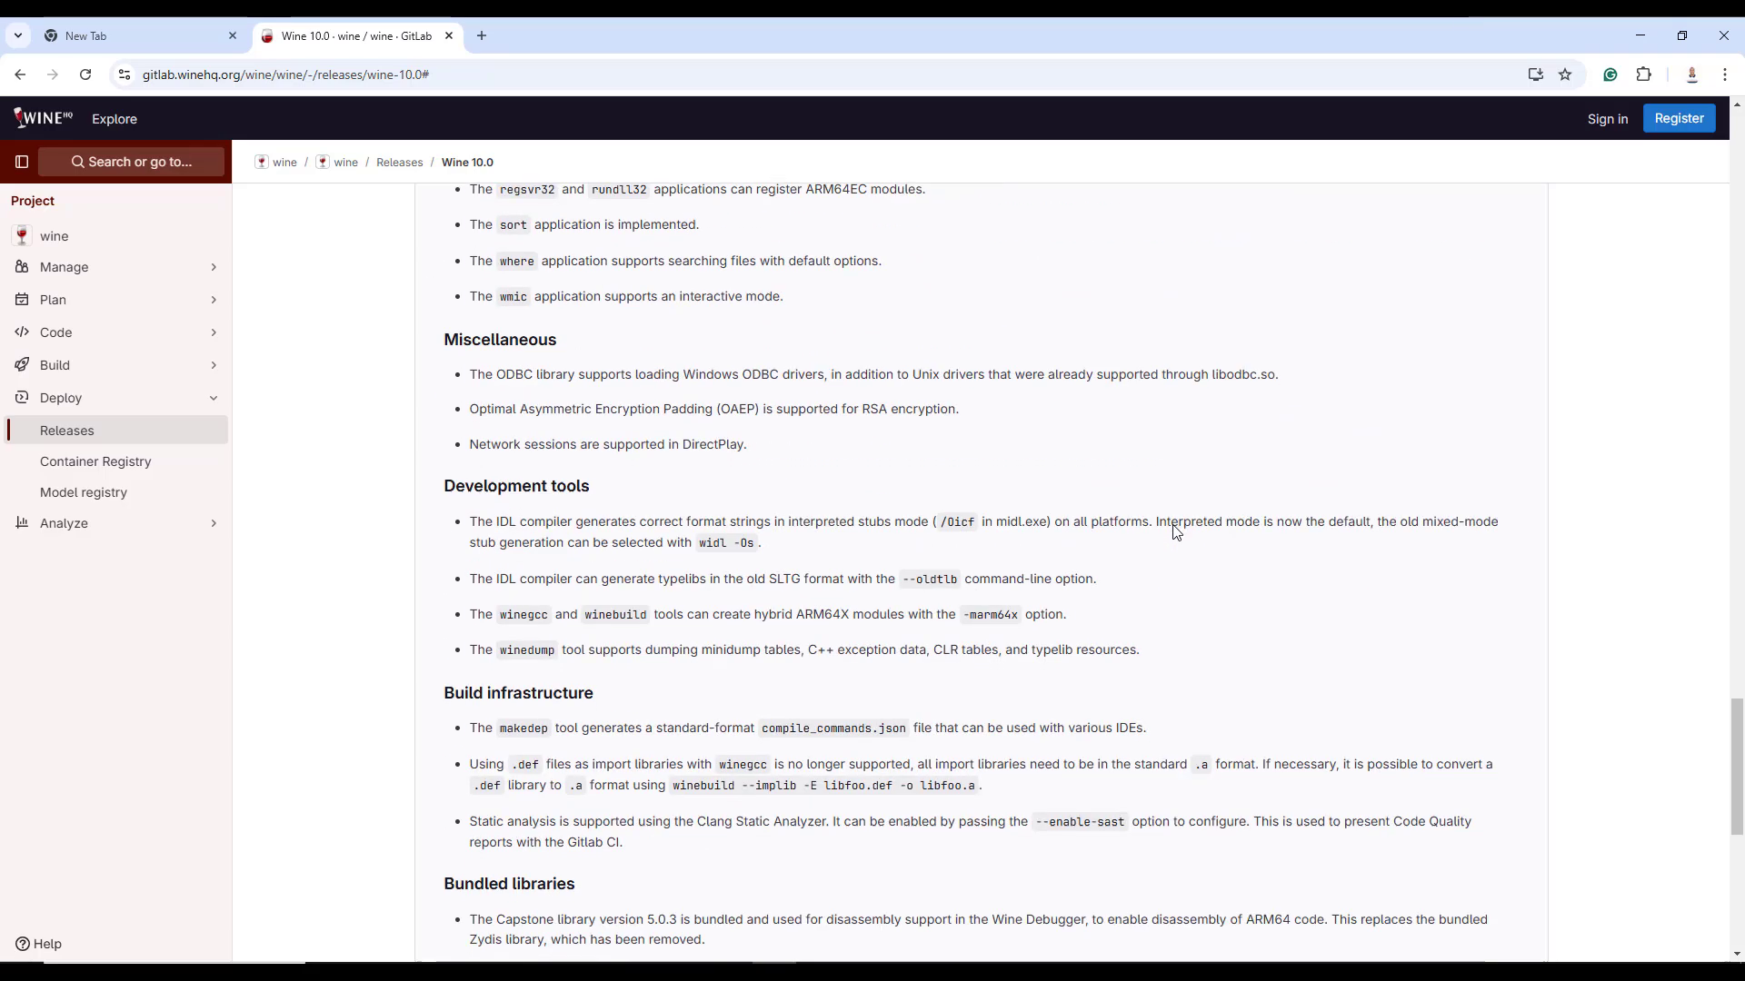
pyautogui.scroll(5, 1184, 530)
pyautogui.scroll(20, 1184, 530)
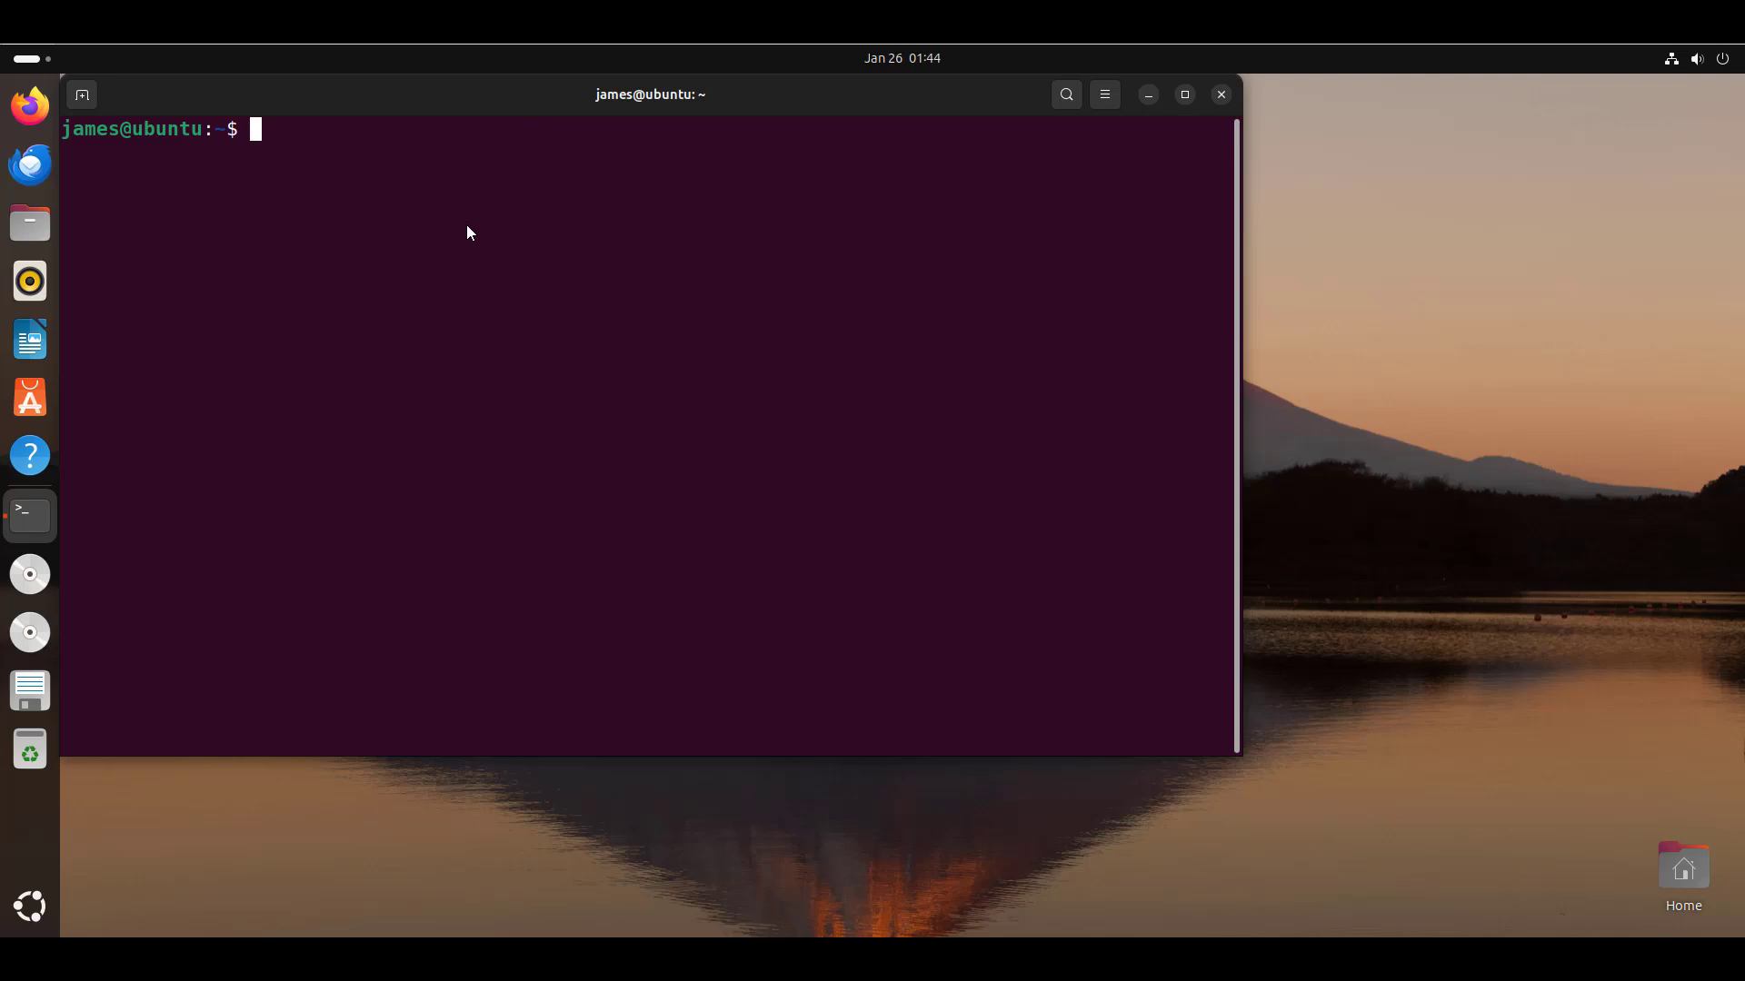
# Refresh the local package index in the Ubuntu terminal with sudo apt update
pyautogui.press('Return')
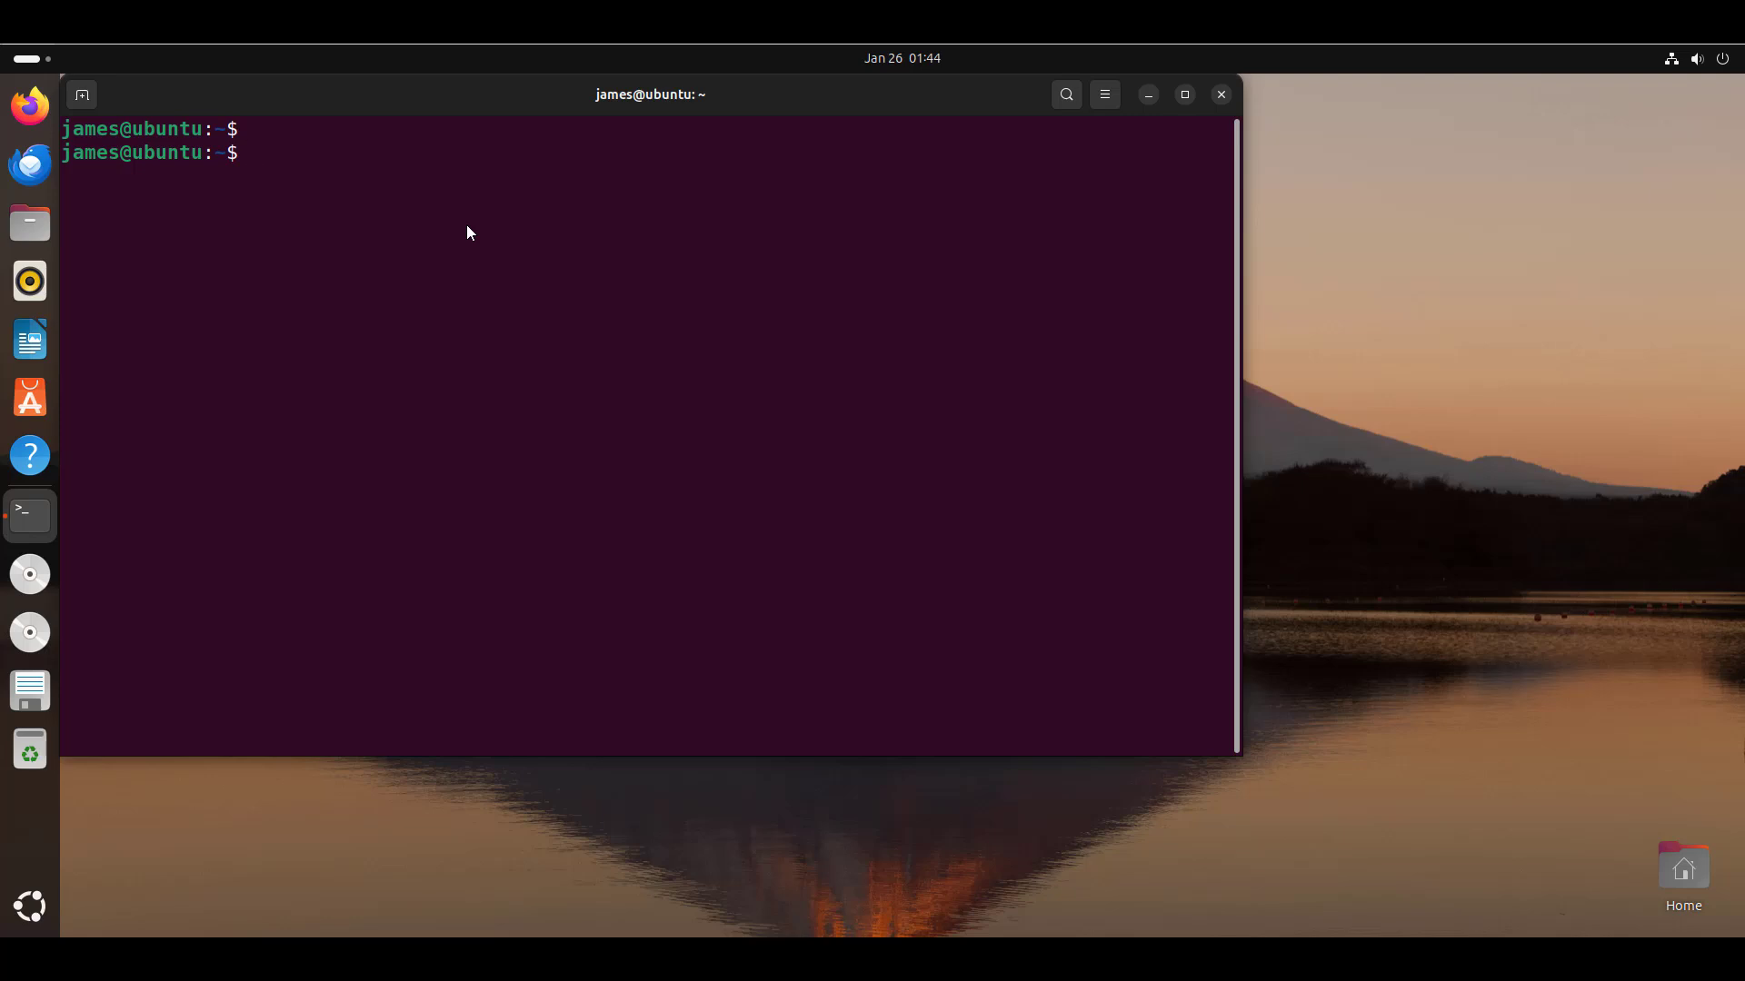
pyautogui.write('sudo apt update')
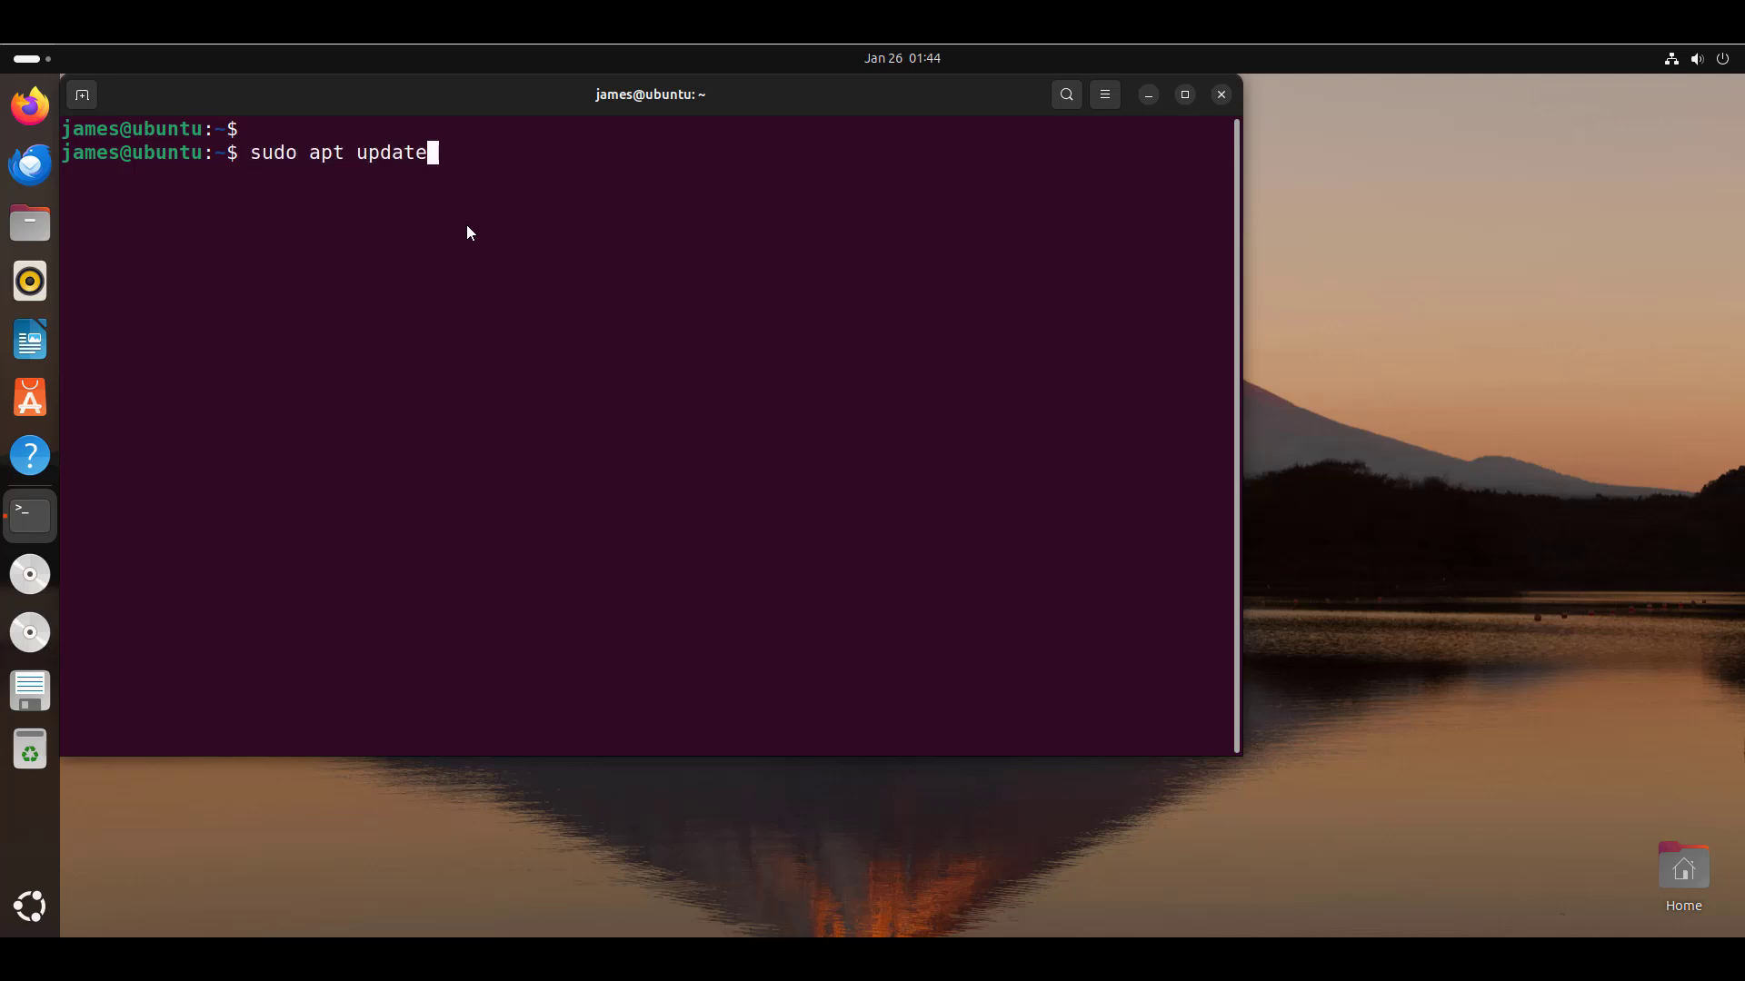
pyautogui.press('Return')
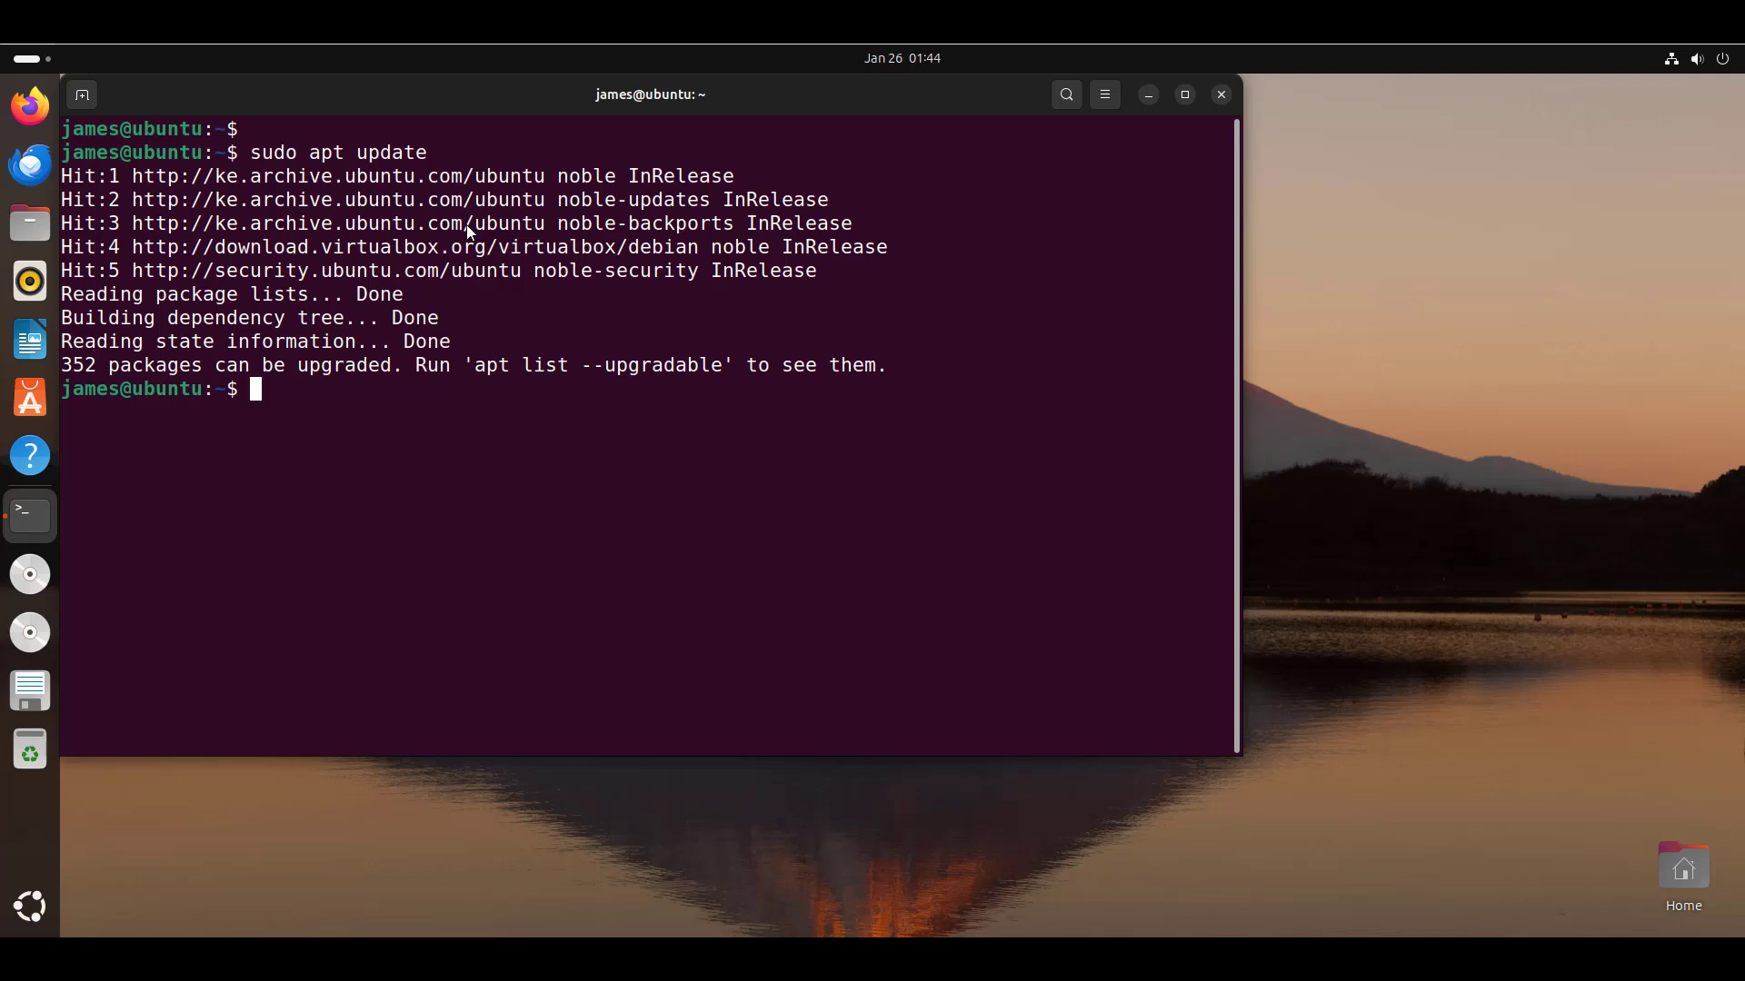
# Clear the terminal output
pyautogui.press('Return')
pyautogui.press('Return')
pyautogui.write('clear')
pyautogui.press('Return')
pyautogui.press('Return')
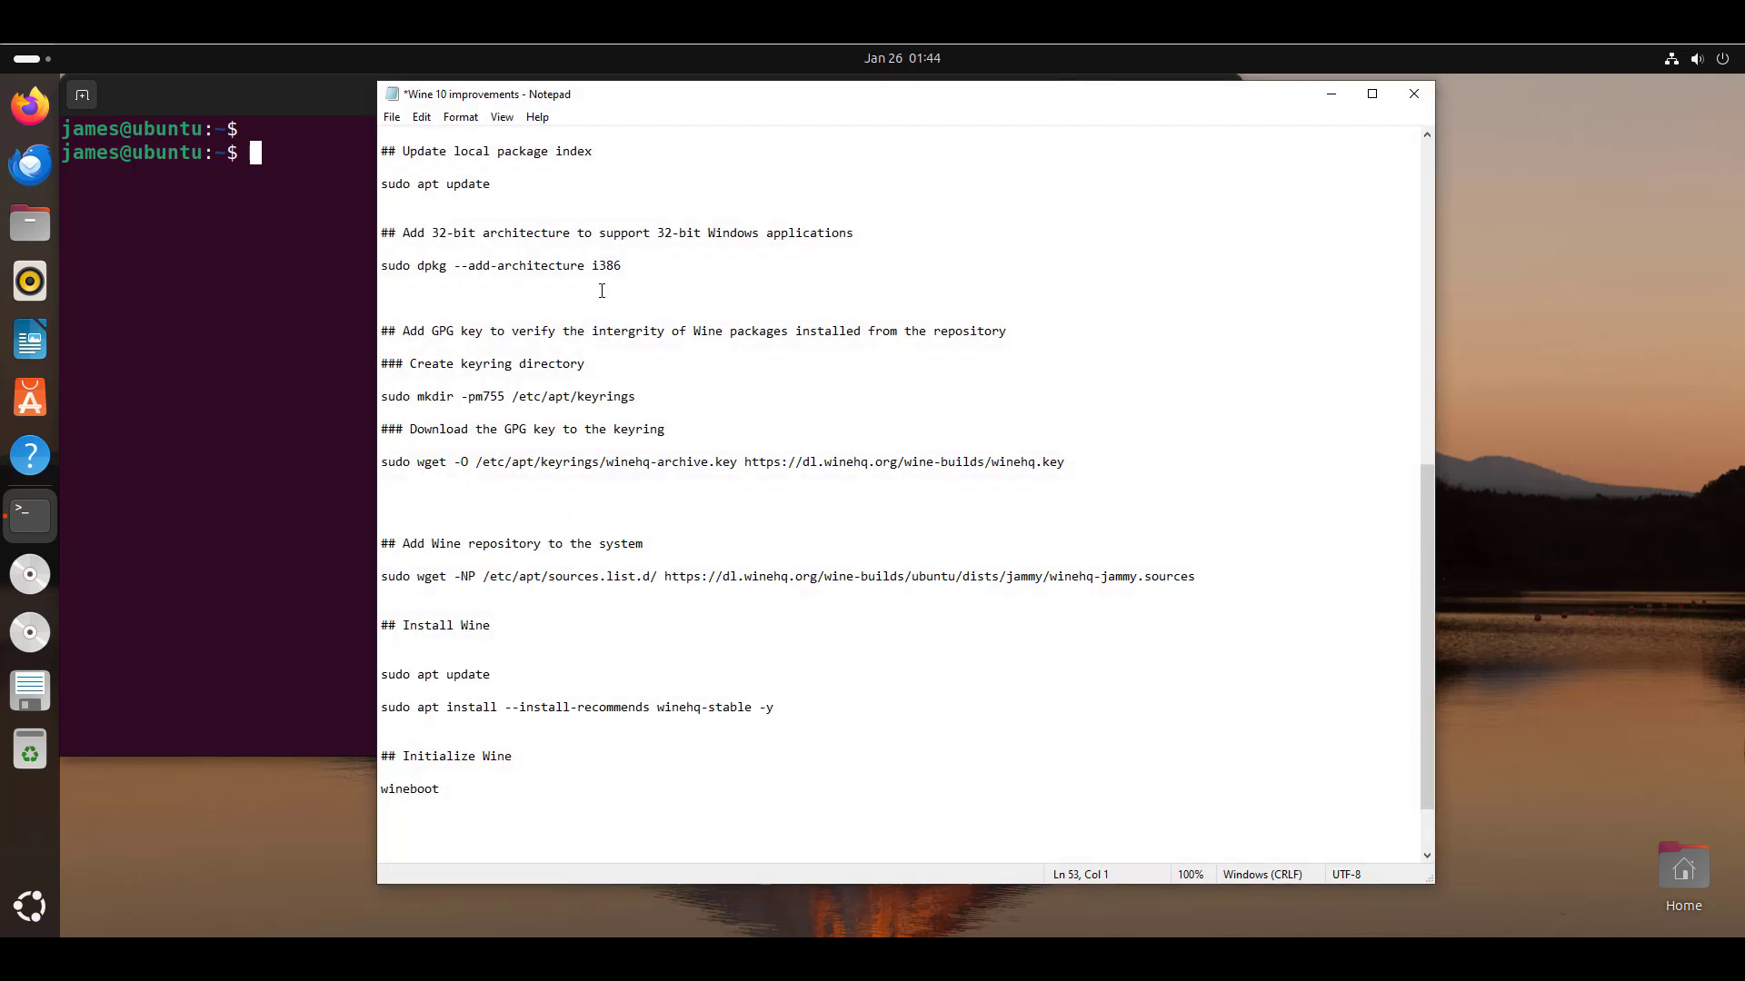
# Copy the 32-bit architecture command from the Notepad notes and run sudo dpkg --add-architecture i386 in the terminal
pyautogui.moveTo(639, 269); pyautogui.dragTo(382, 267)
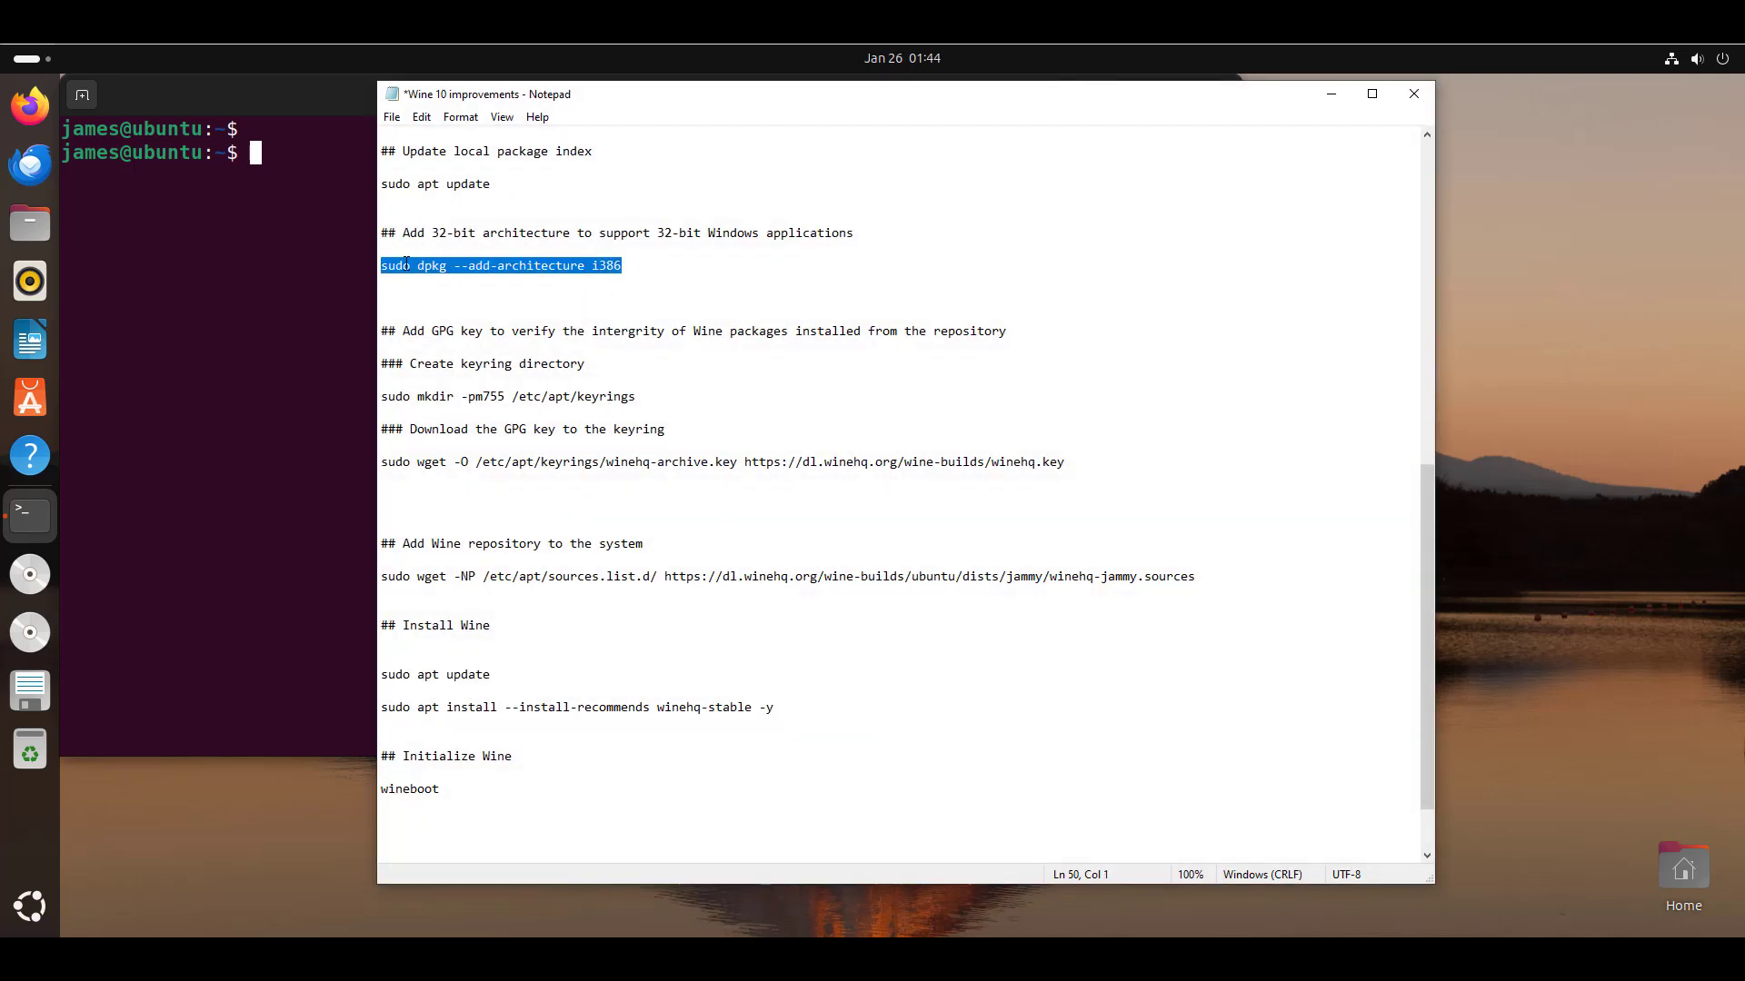
pyautogui.rightClick(404, 268)
pyautogui.click(346, 321)
pyautogui.click(1331, 94)
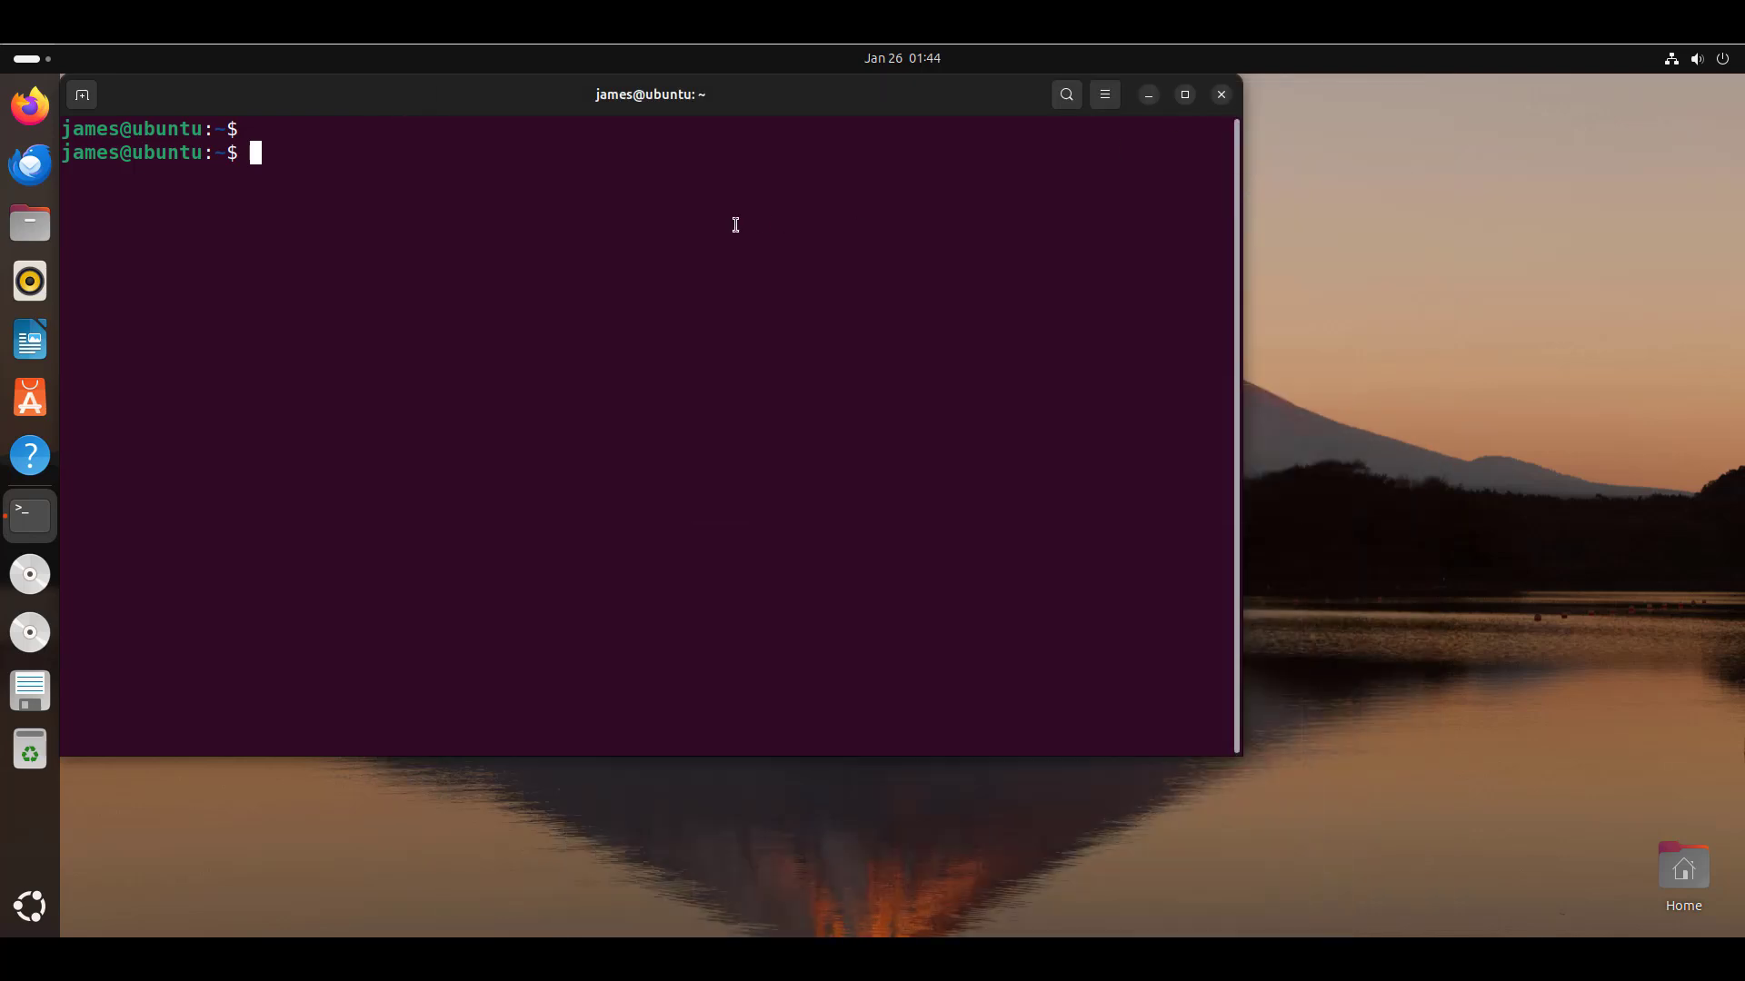
pyautogui.rightClick(293, 149)
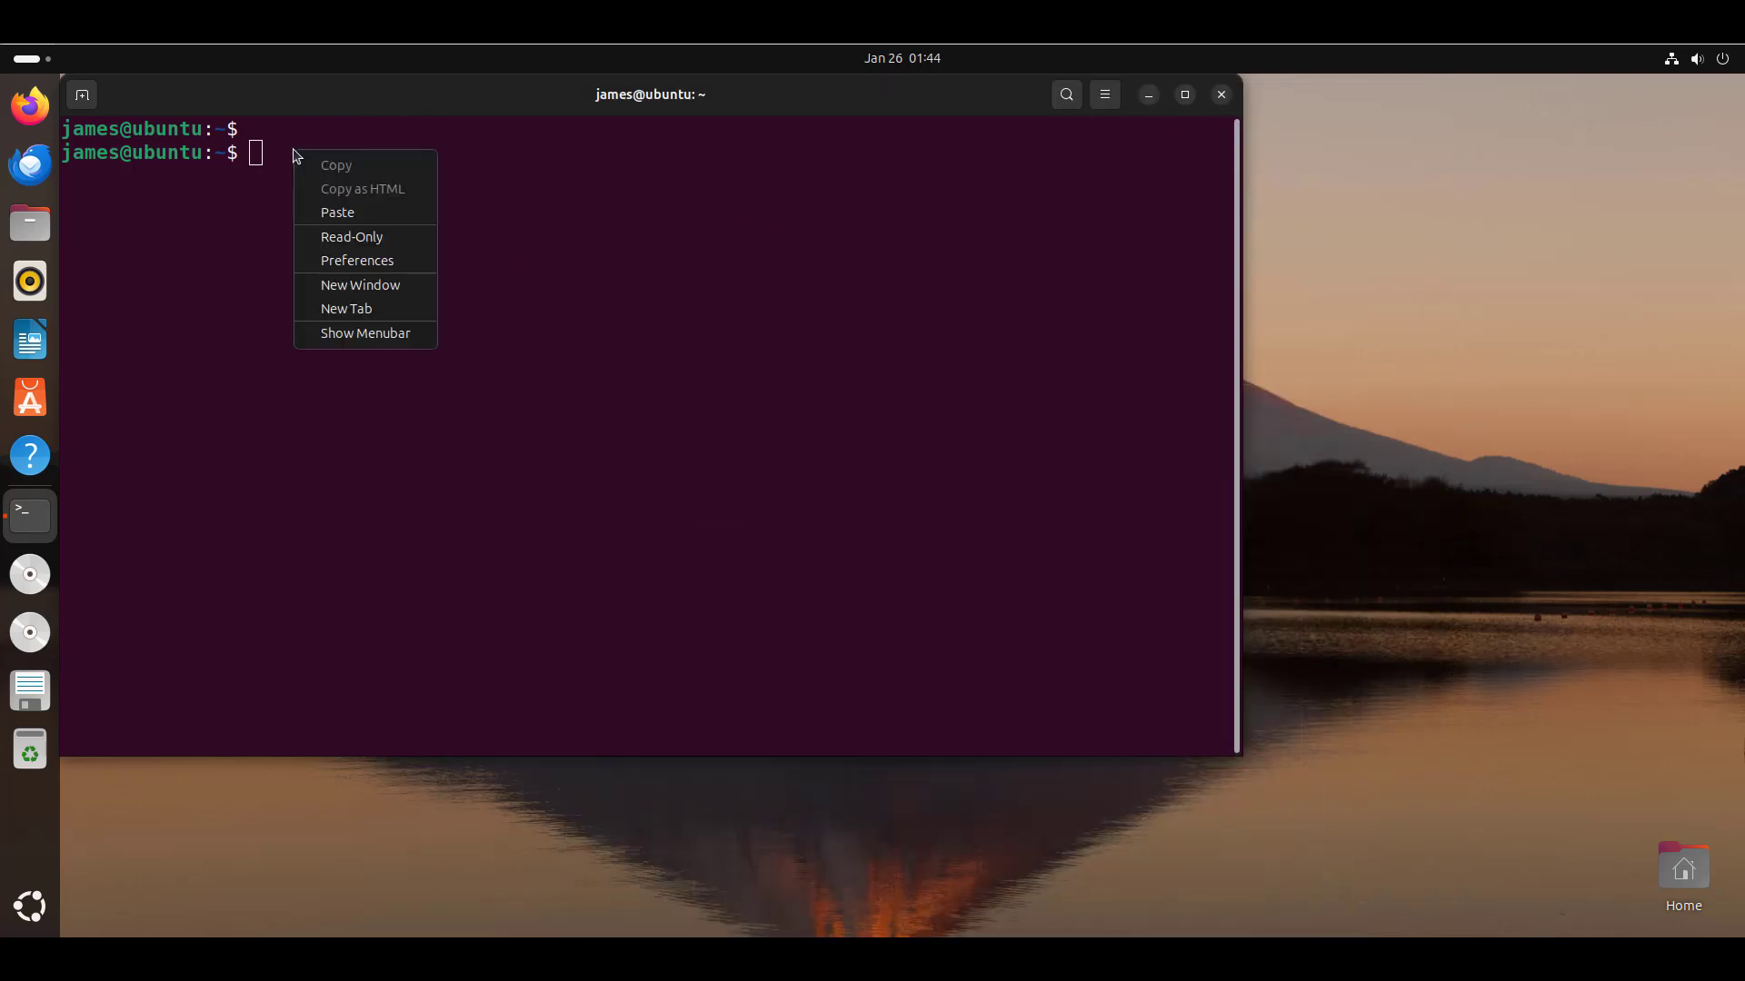
pyautogui.click(333, 213)
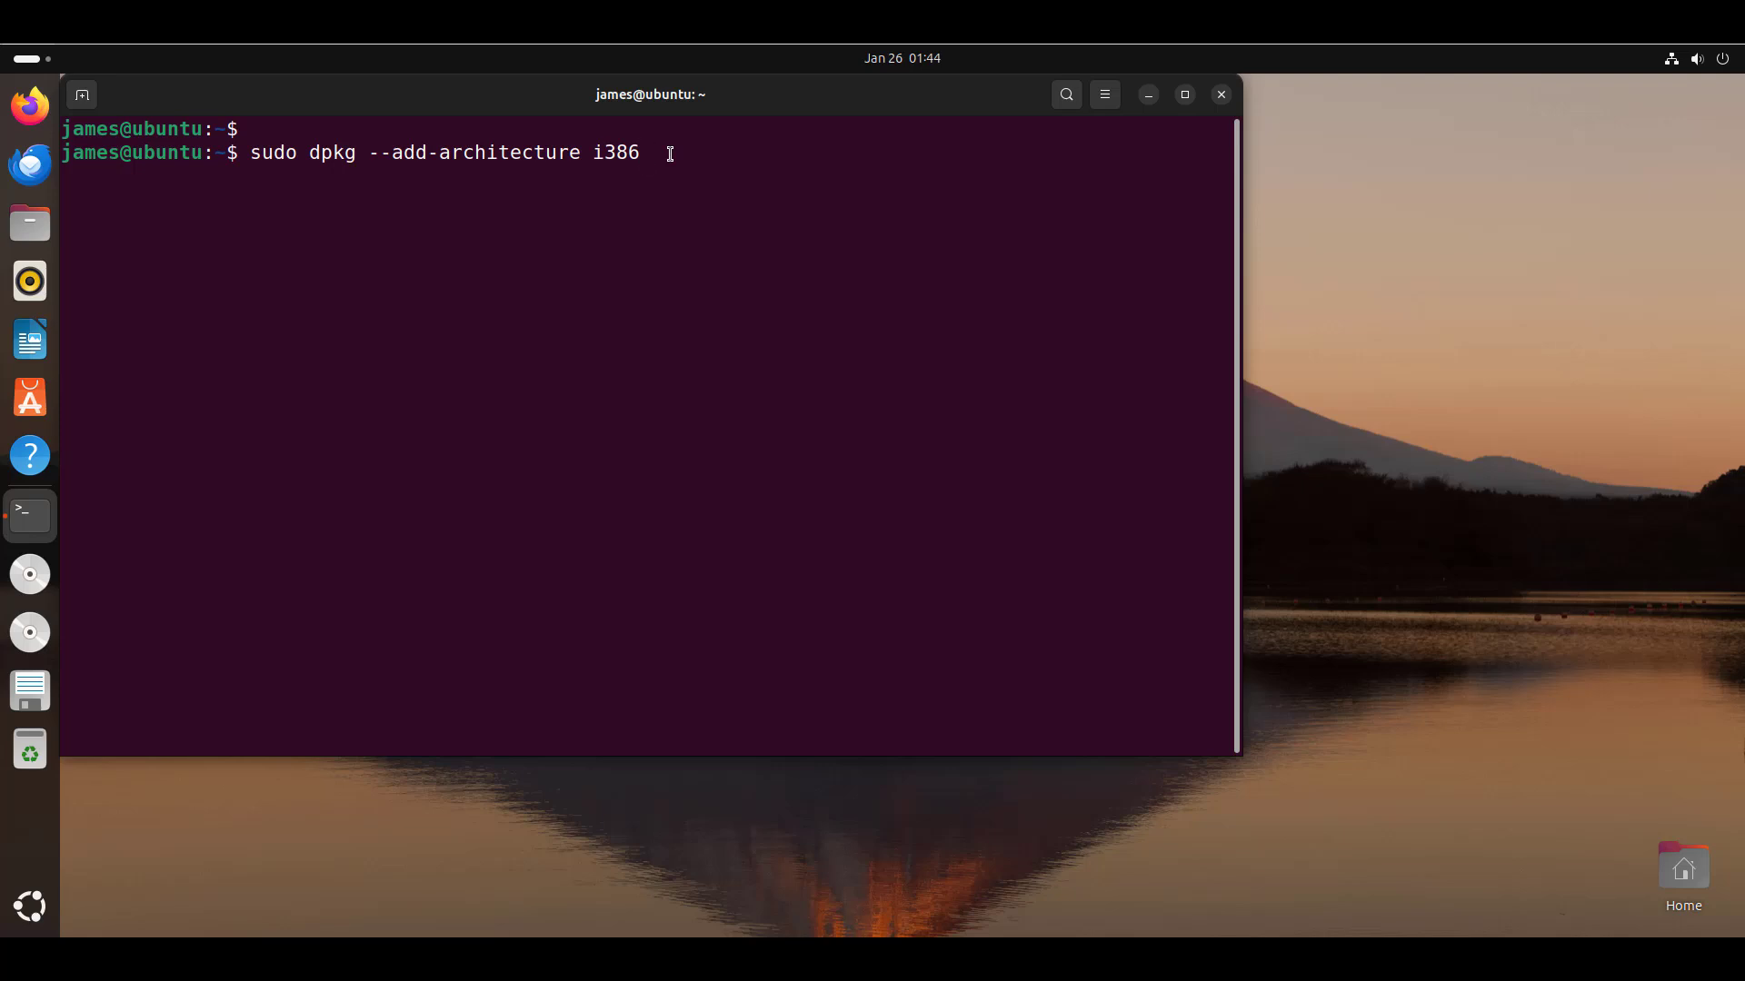
pyautogui.press('Return')
pyautogui.press('Return')
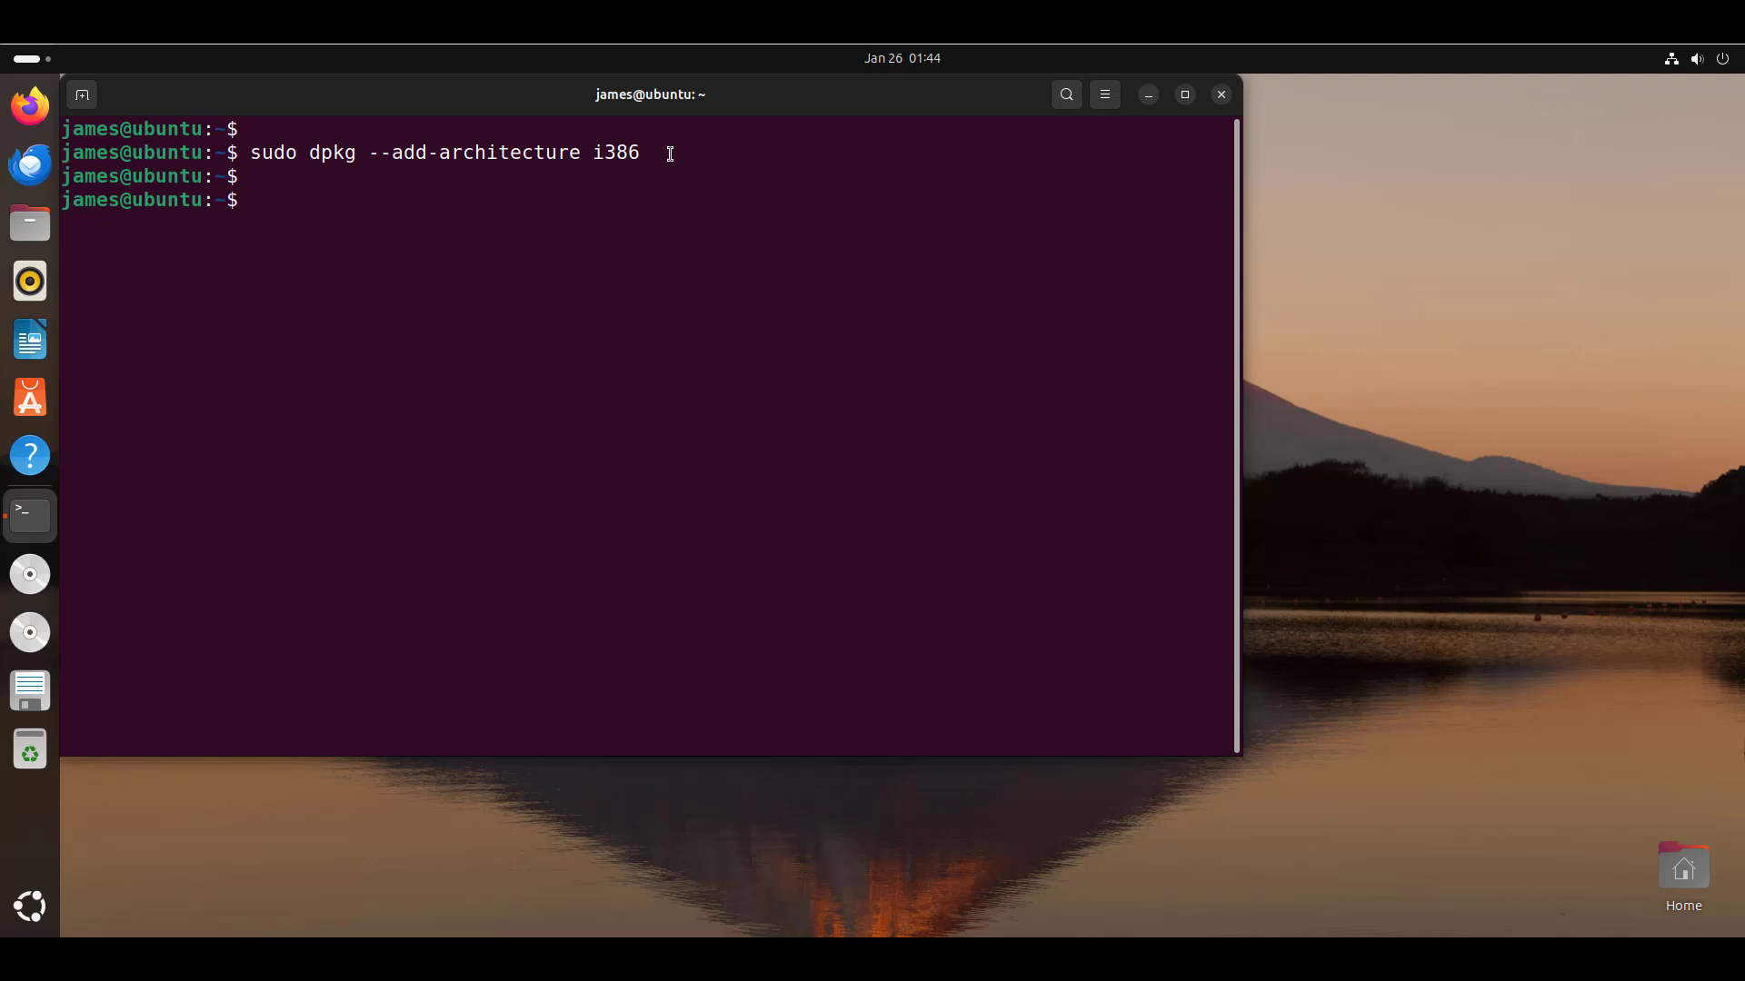
pyautogui.press('Return')
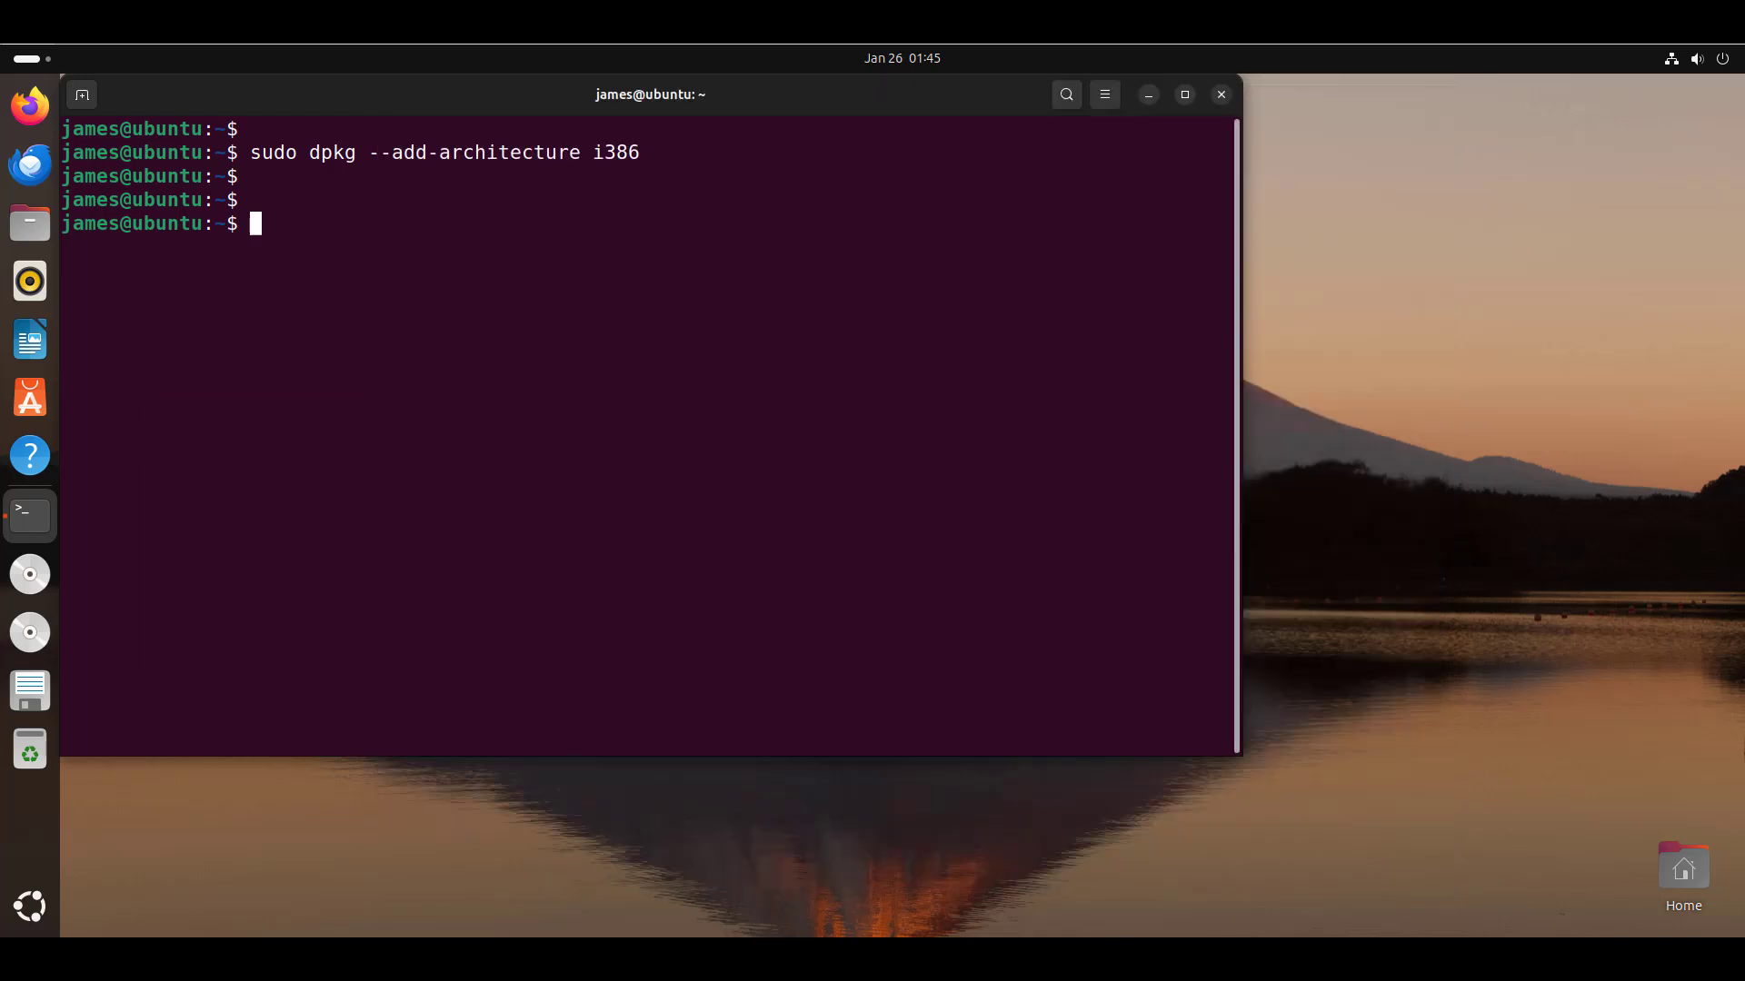
# Create the keyring directory by pasting and running sudo mkdir -pm755 /etc/apt/keyrings
pyautogui.rightClick(307, 221)
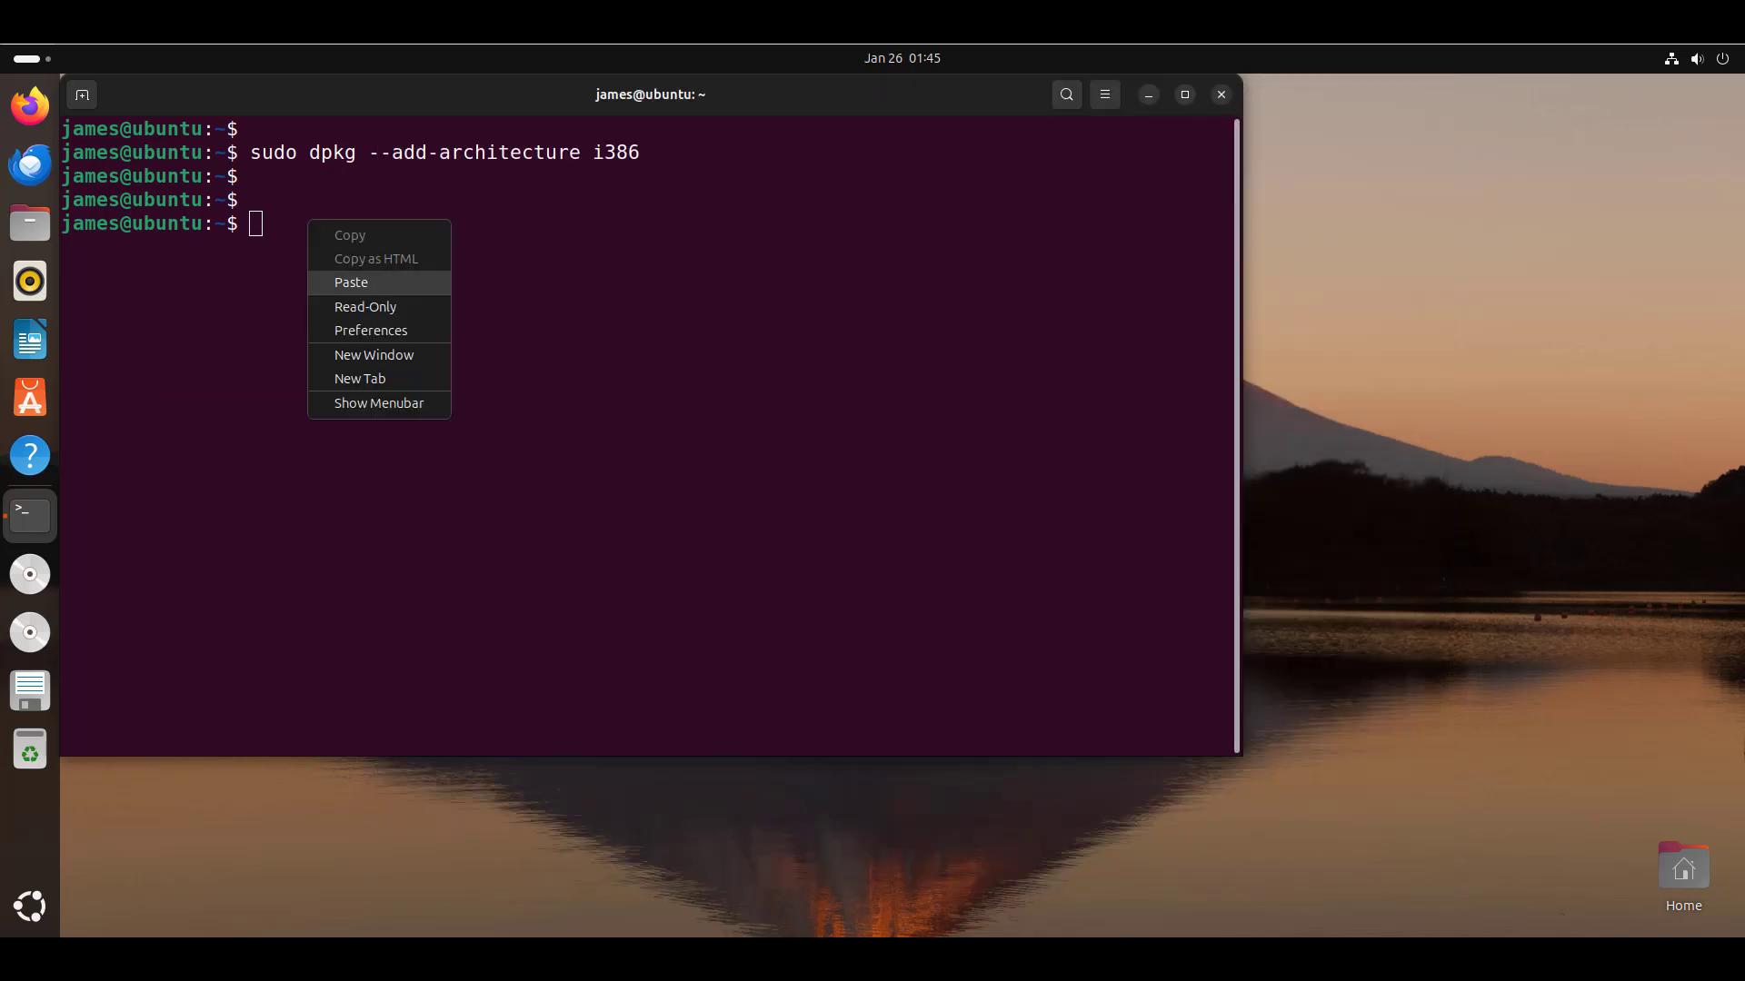
pyautogui.click(355, 282)
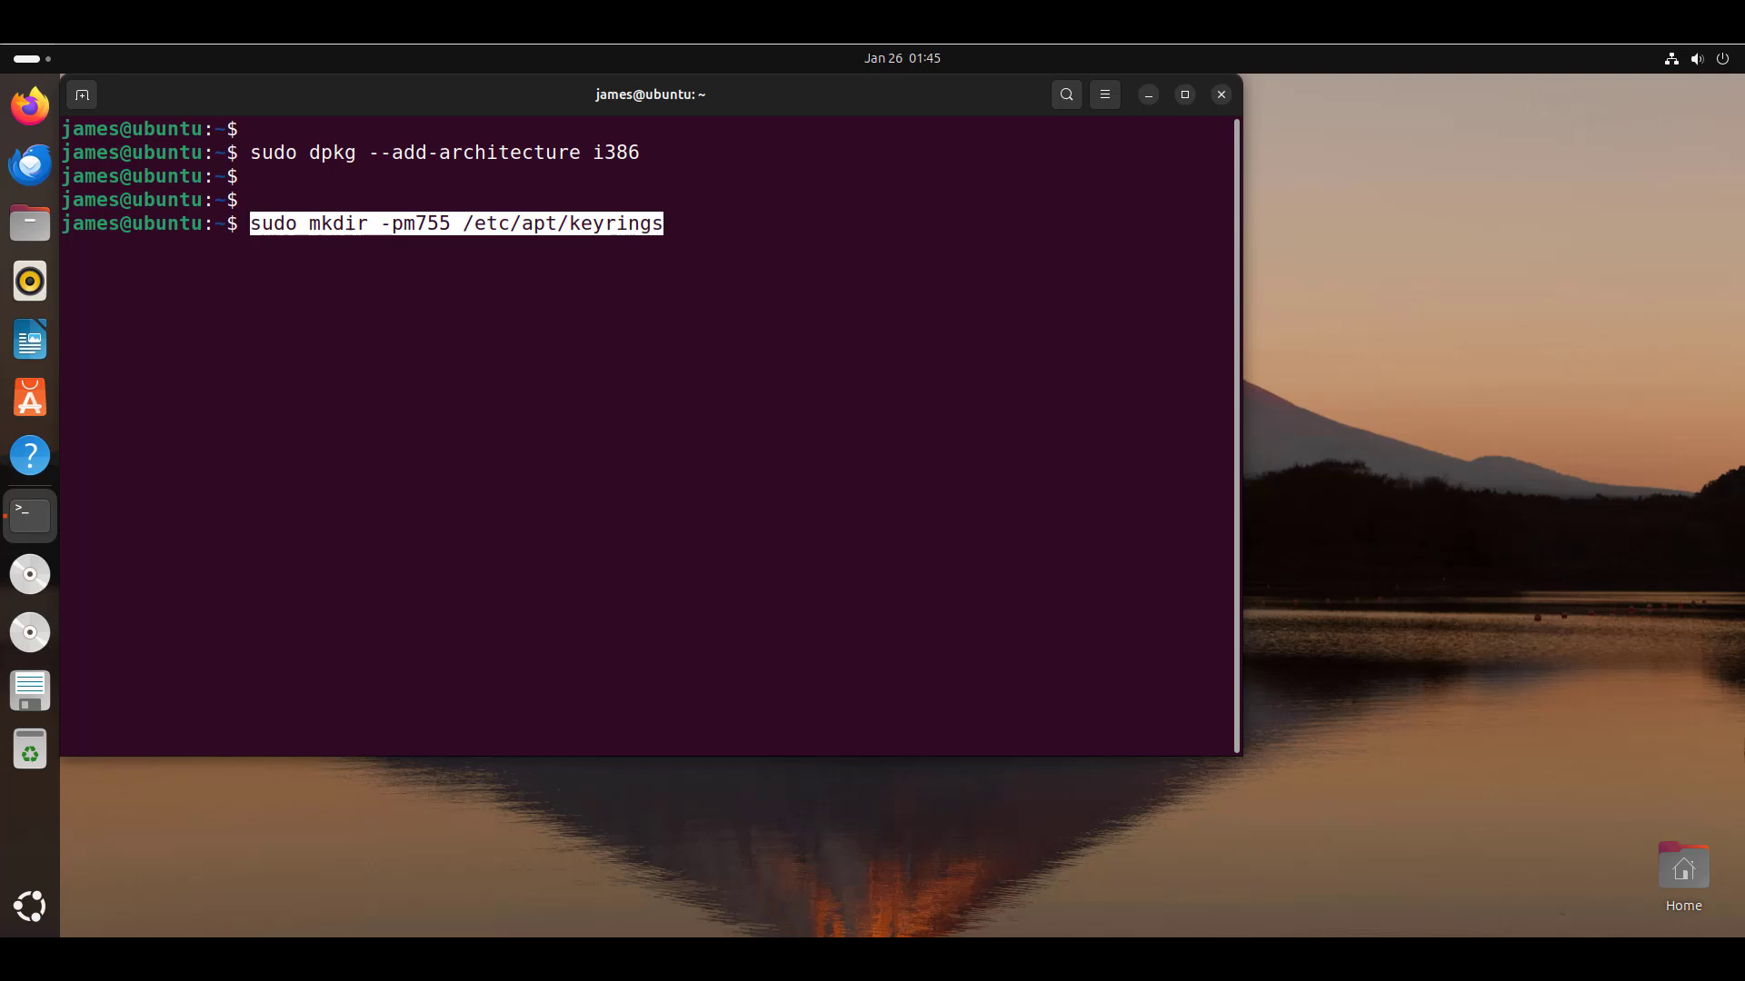
pyautogui.press('End')
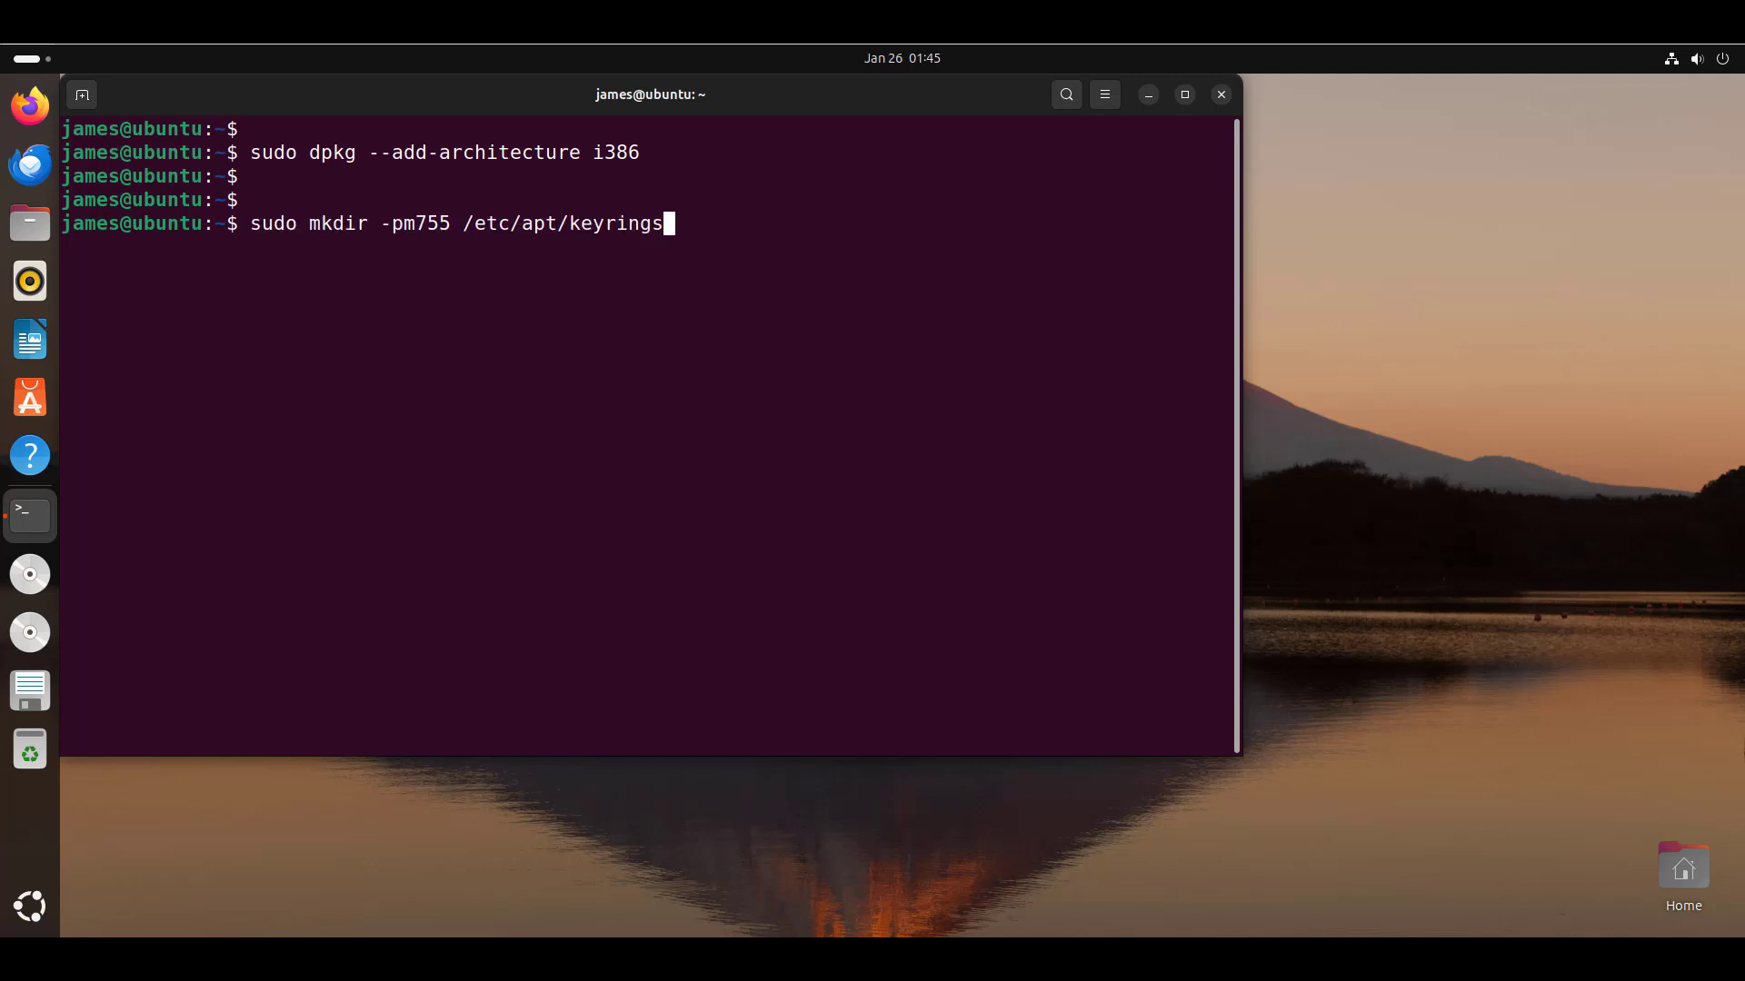
pyautogui.press('Return')
pyautogui.press('Return')
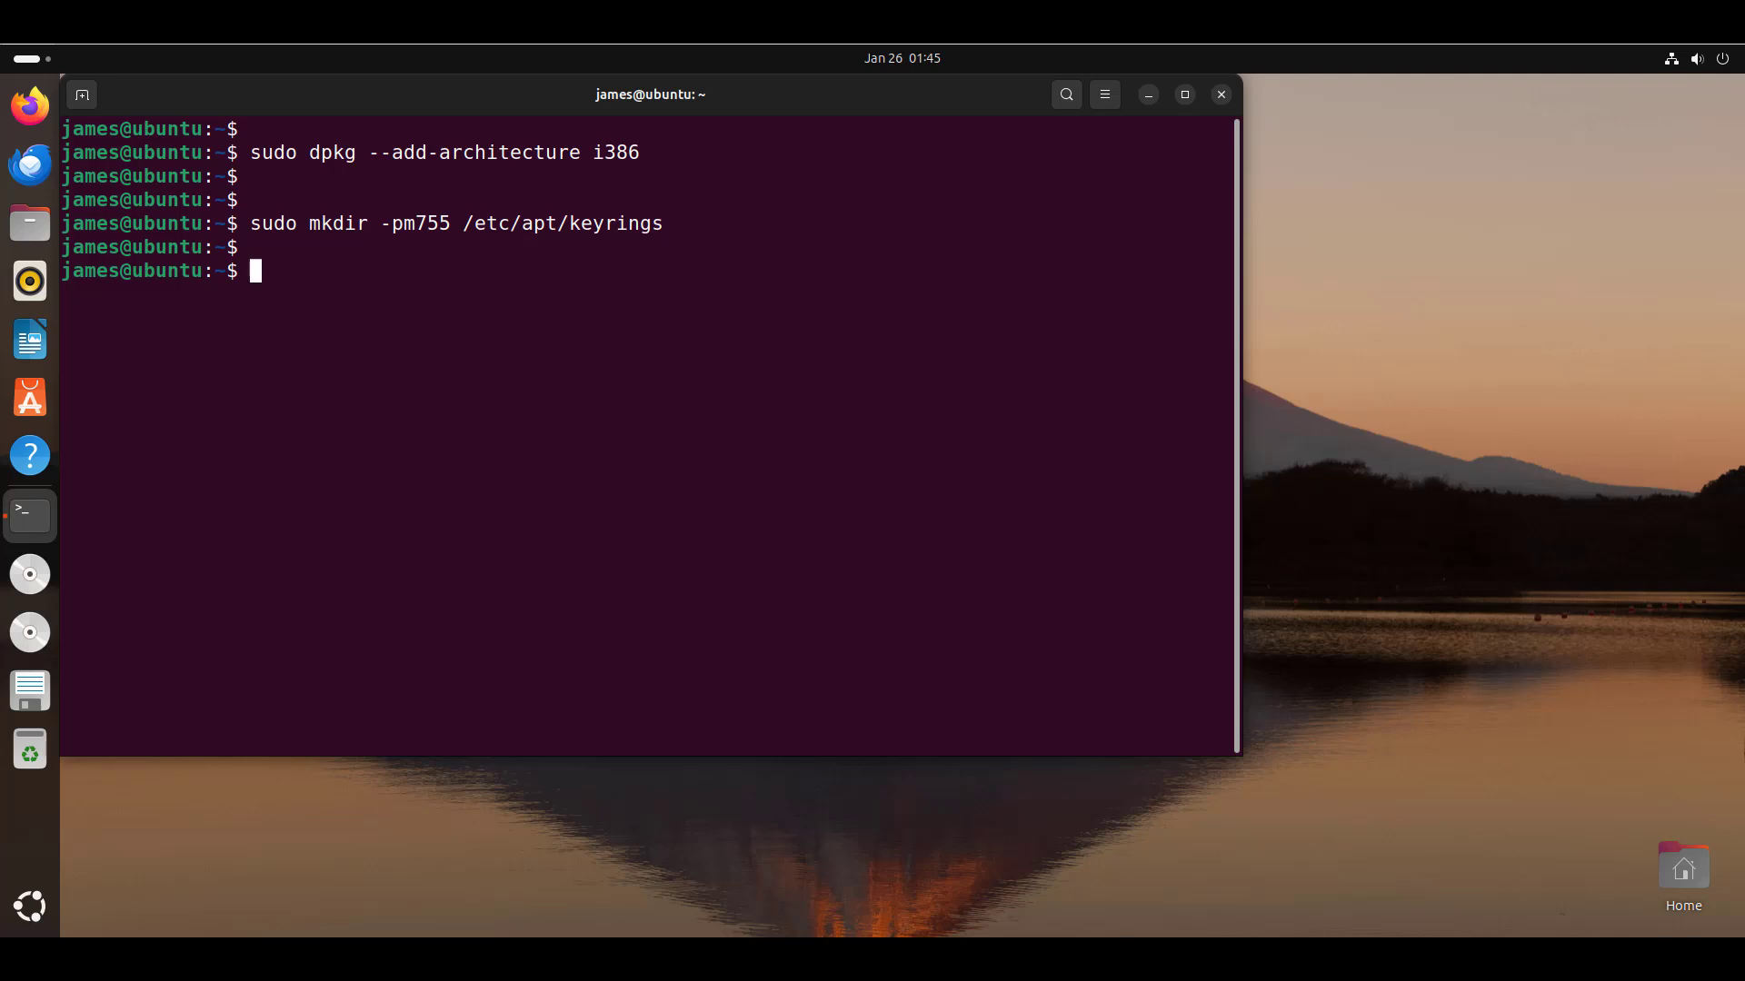
# Copy the GPG key download command from the Notepad notes and run it in the terminal, saving winehq.key as /etc/apt/keyrings/winehq-archive.key with sudo wget -O
pyautogui.hotkey('alt', 'Tab')
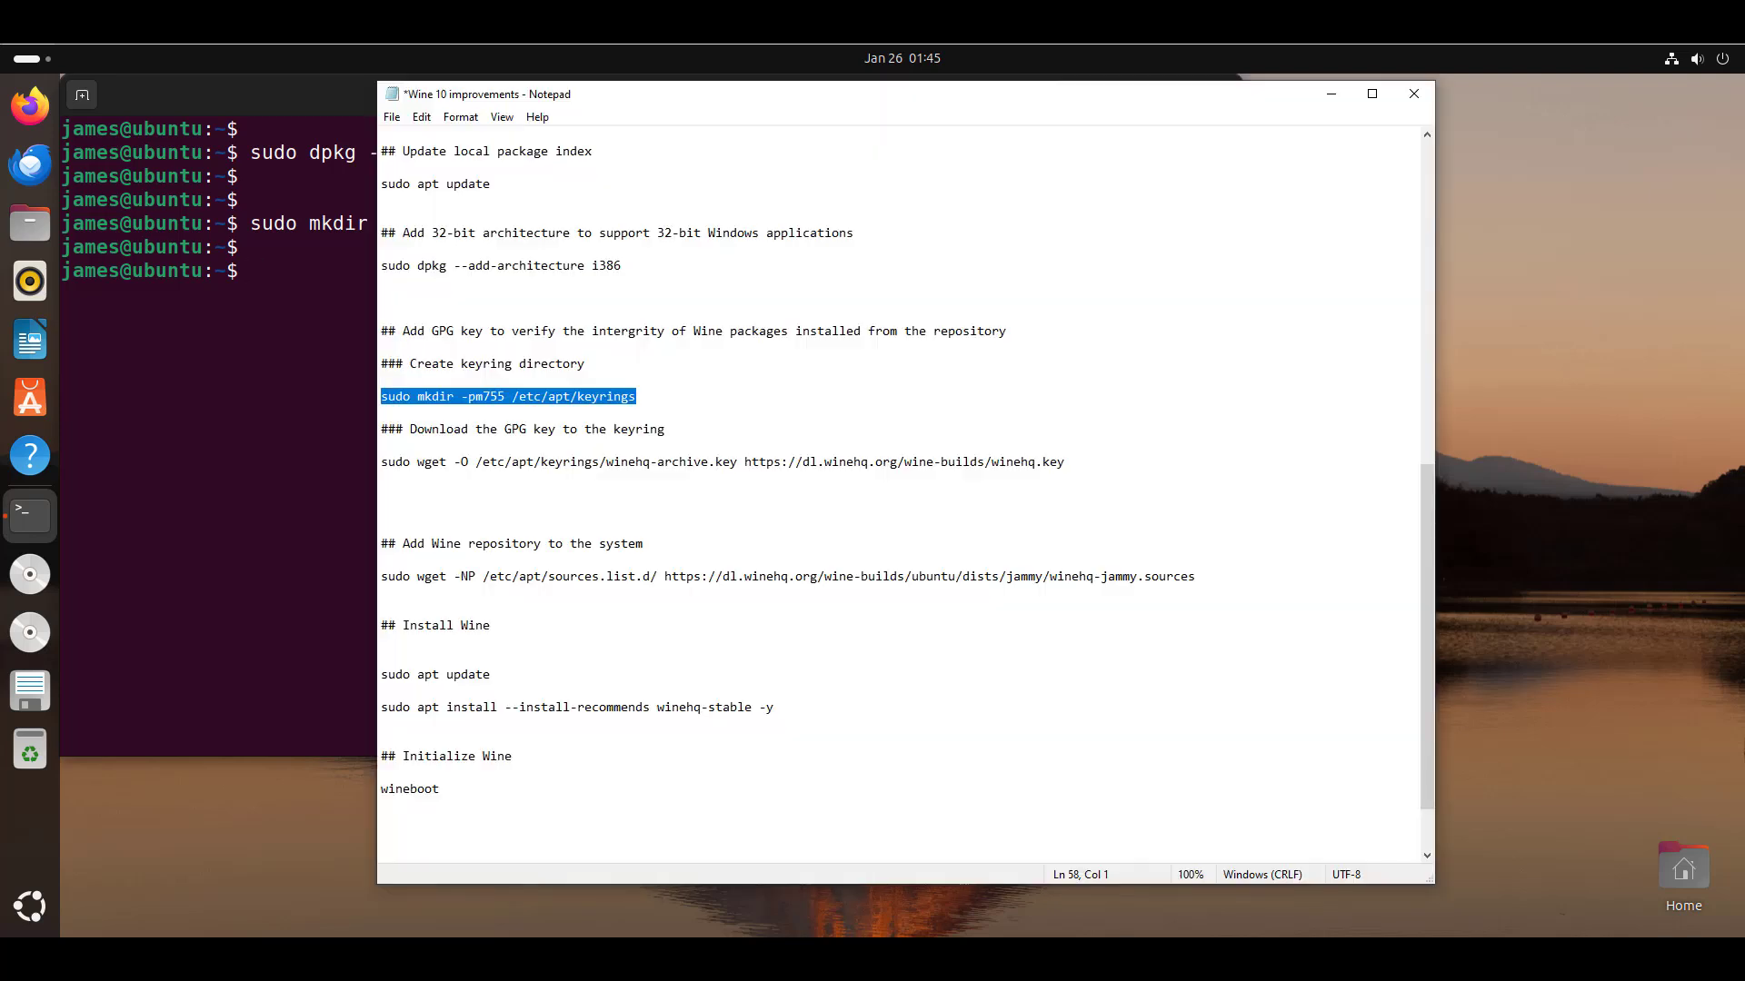
pyautogui.moveTo(380, 462); pyautogui.dragTo(1065, 462)
pyautogui.rightClick(738, 465)
pyautogui.click(780, 522)
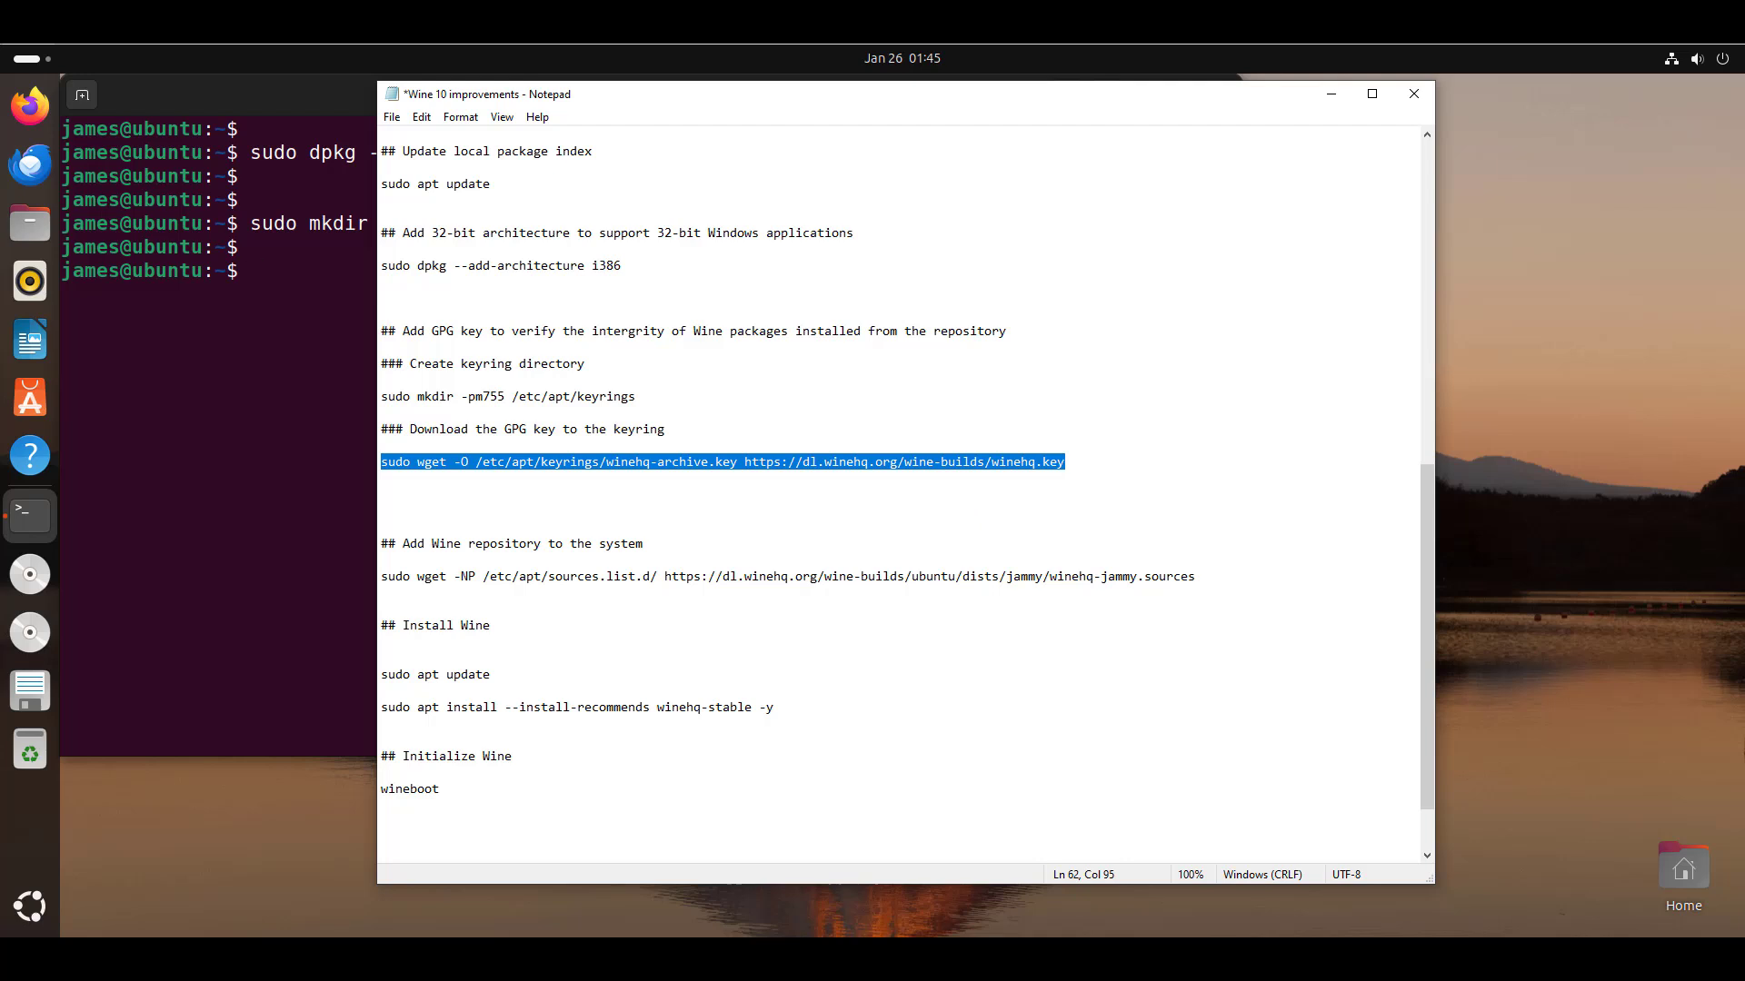
pyautogui.hotkey('alt', 'Tab')
pyautogui.press('Return')
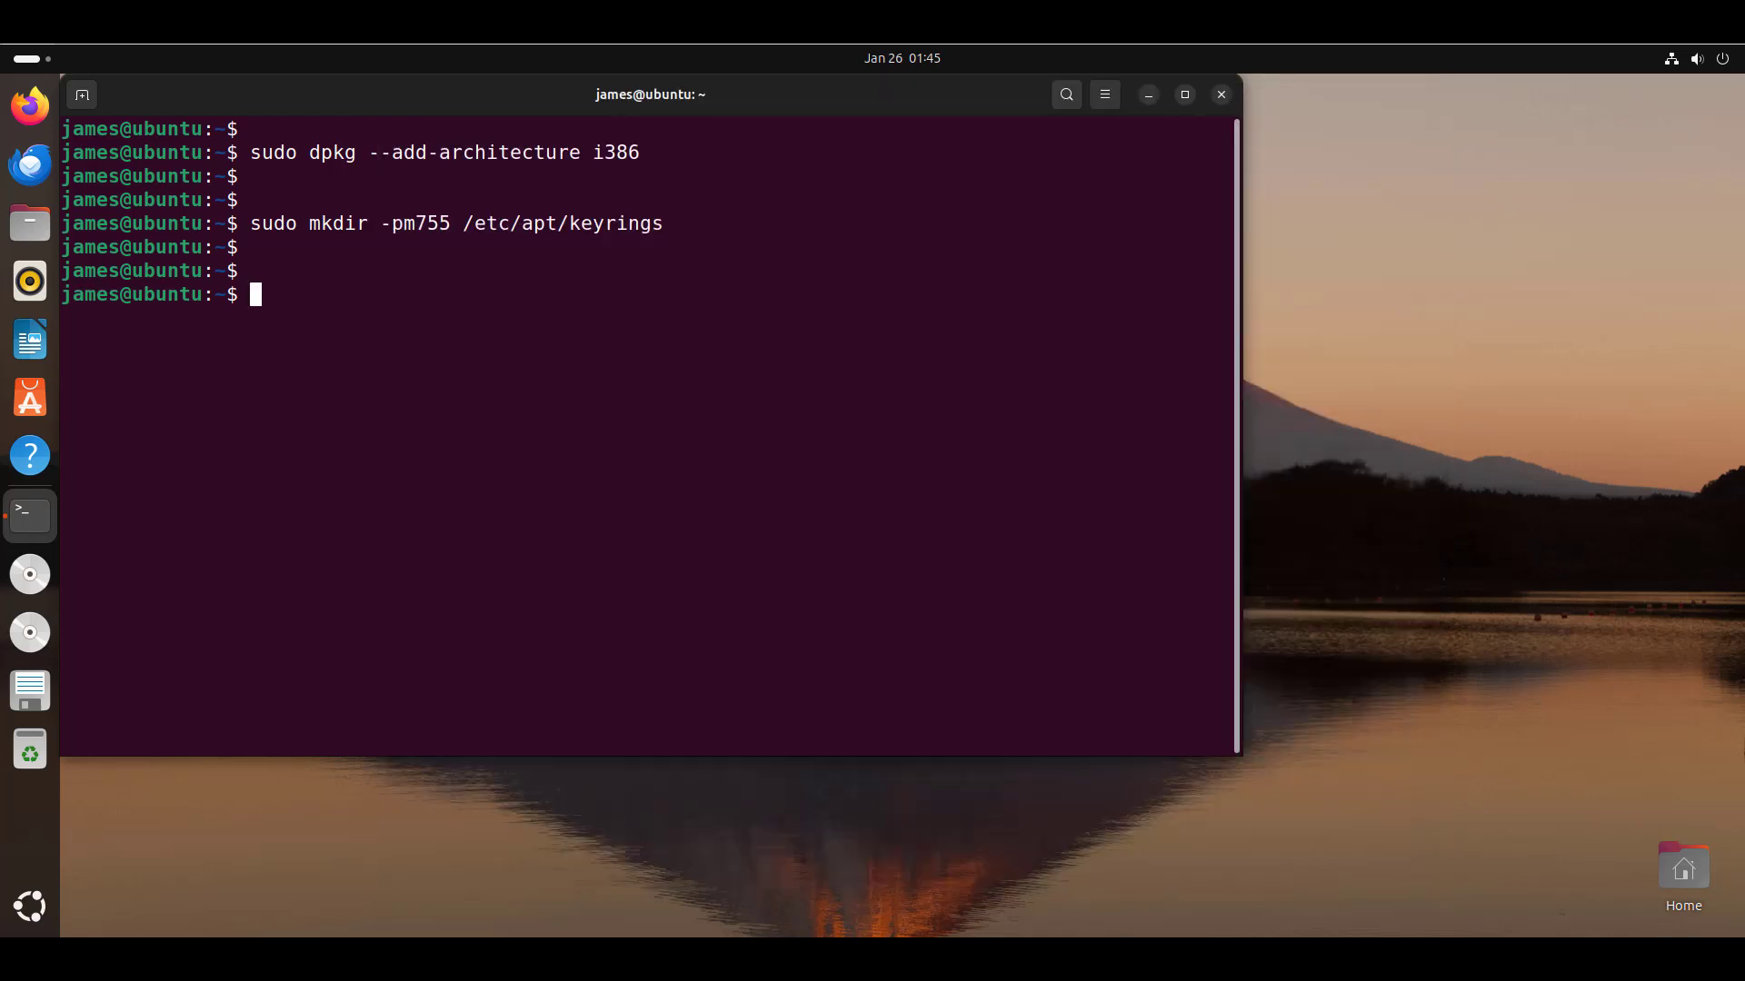
pyautogui.rightClick(301, 289)
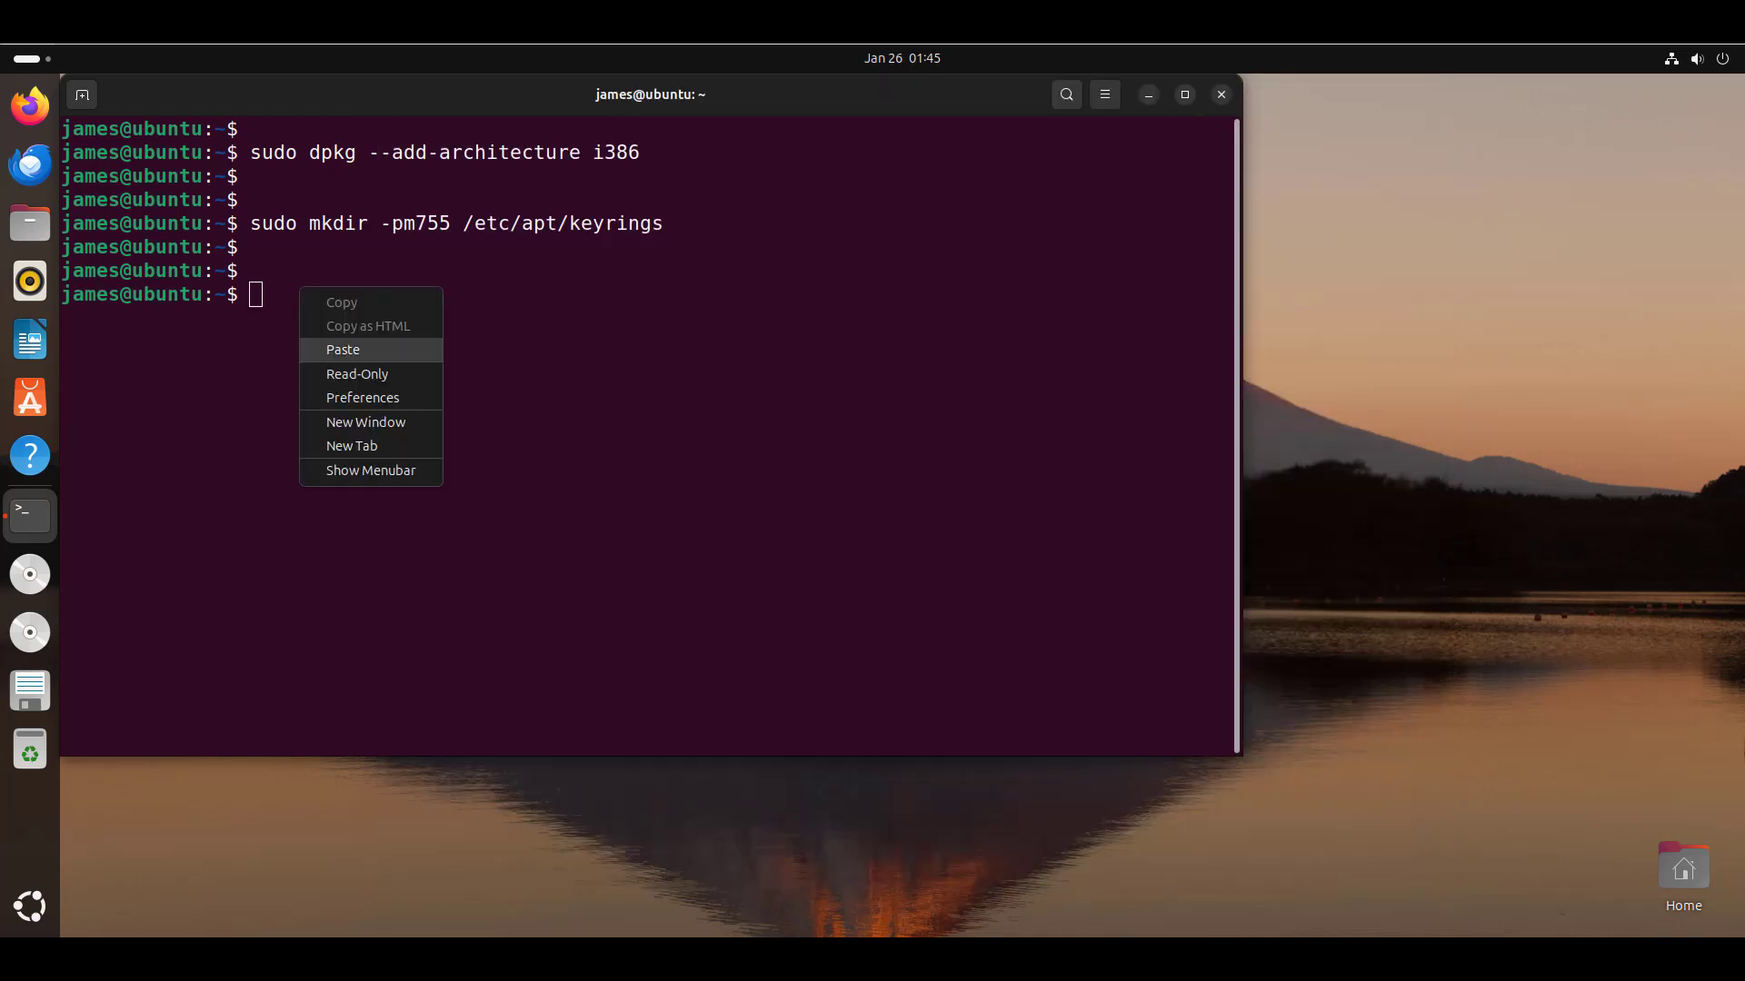
pyautogui.click(342, 350)
pyautogui.press('Return')
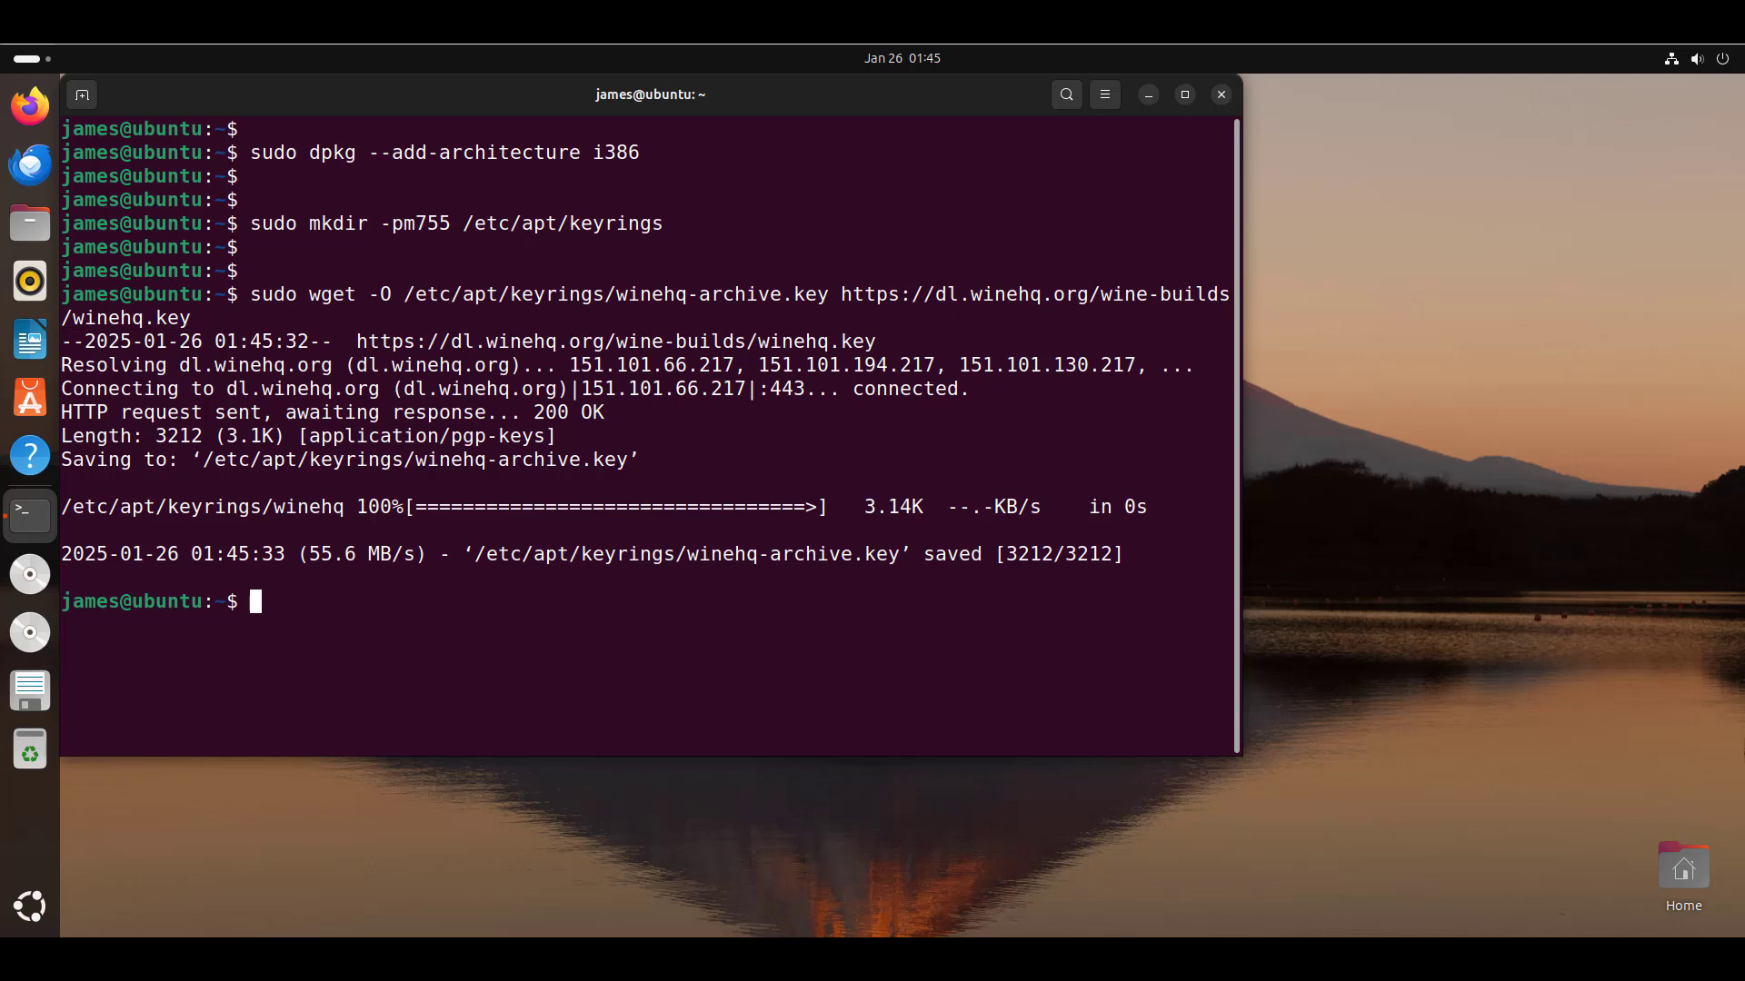
# Review the key download output and check for winehq-archive.key by running ls -l /etc/apt/keyrings/
pyautogui.moveTo(1228, 317); pyautogui.dragTo(72, 317)
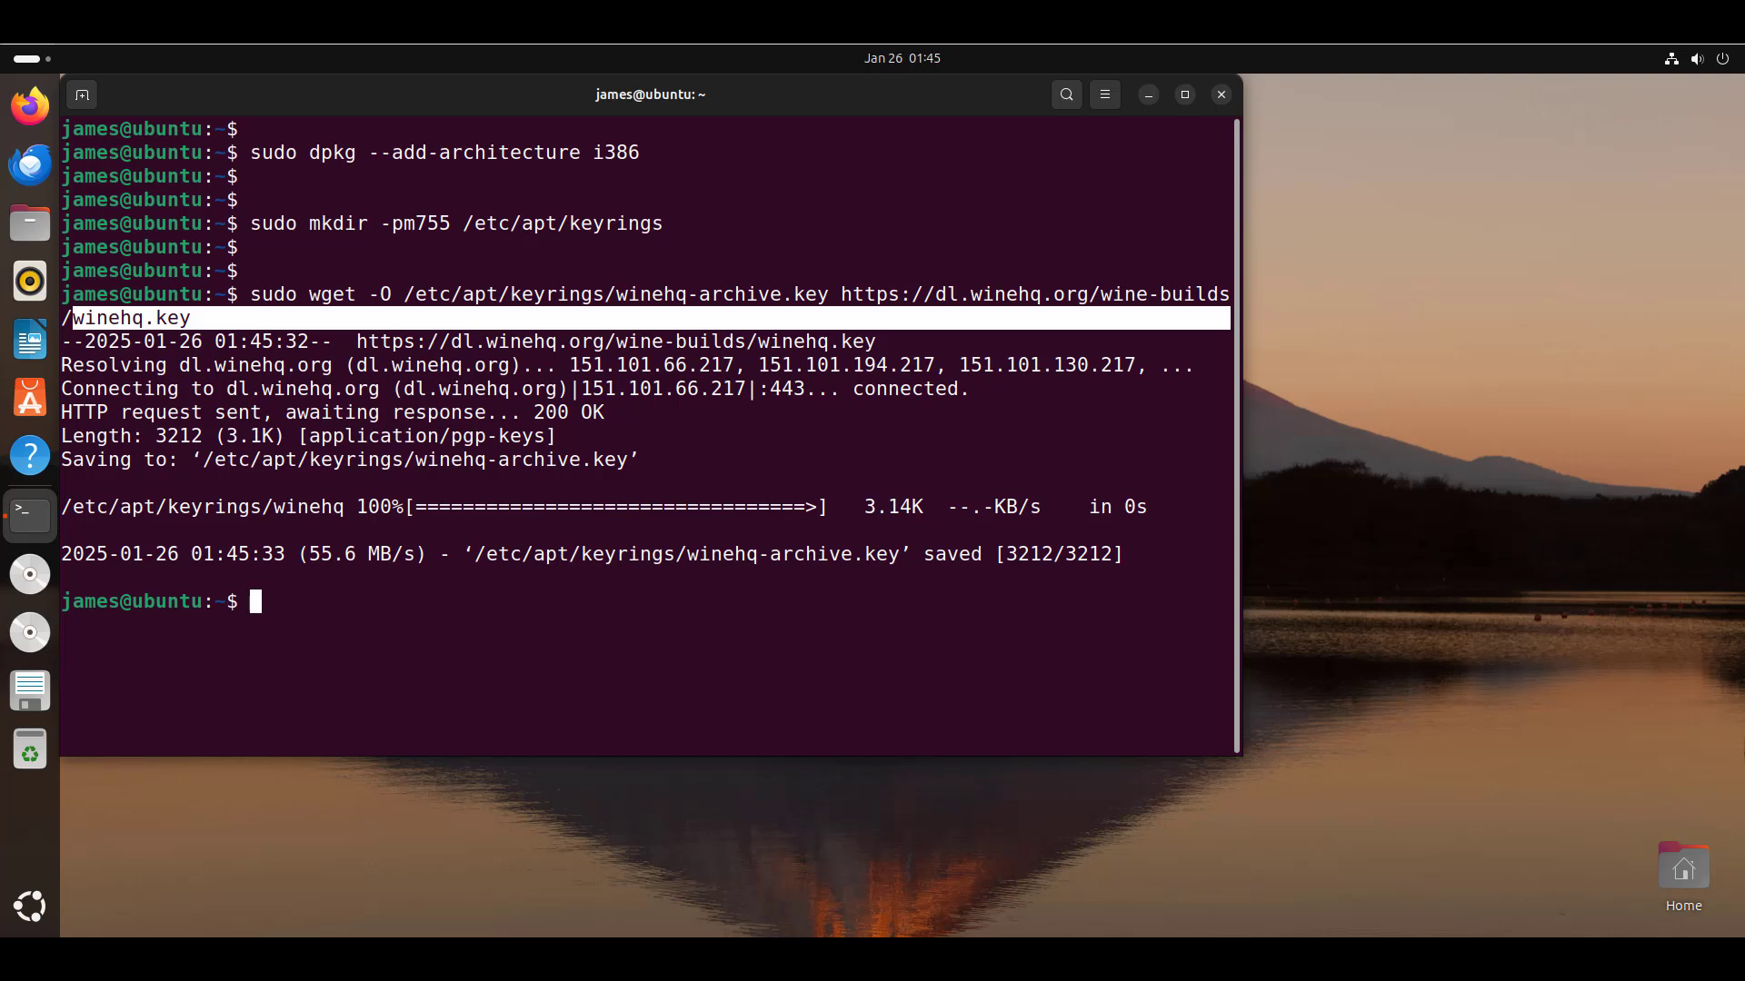
pyautogui.moveTo(404, 293); pyautogui.dragTo(605, 294)
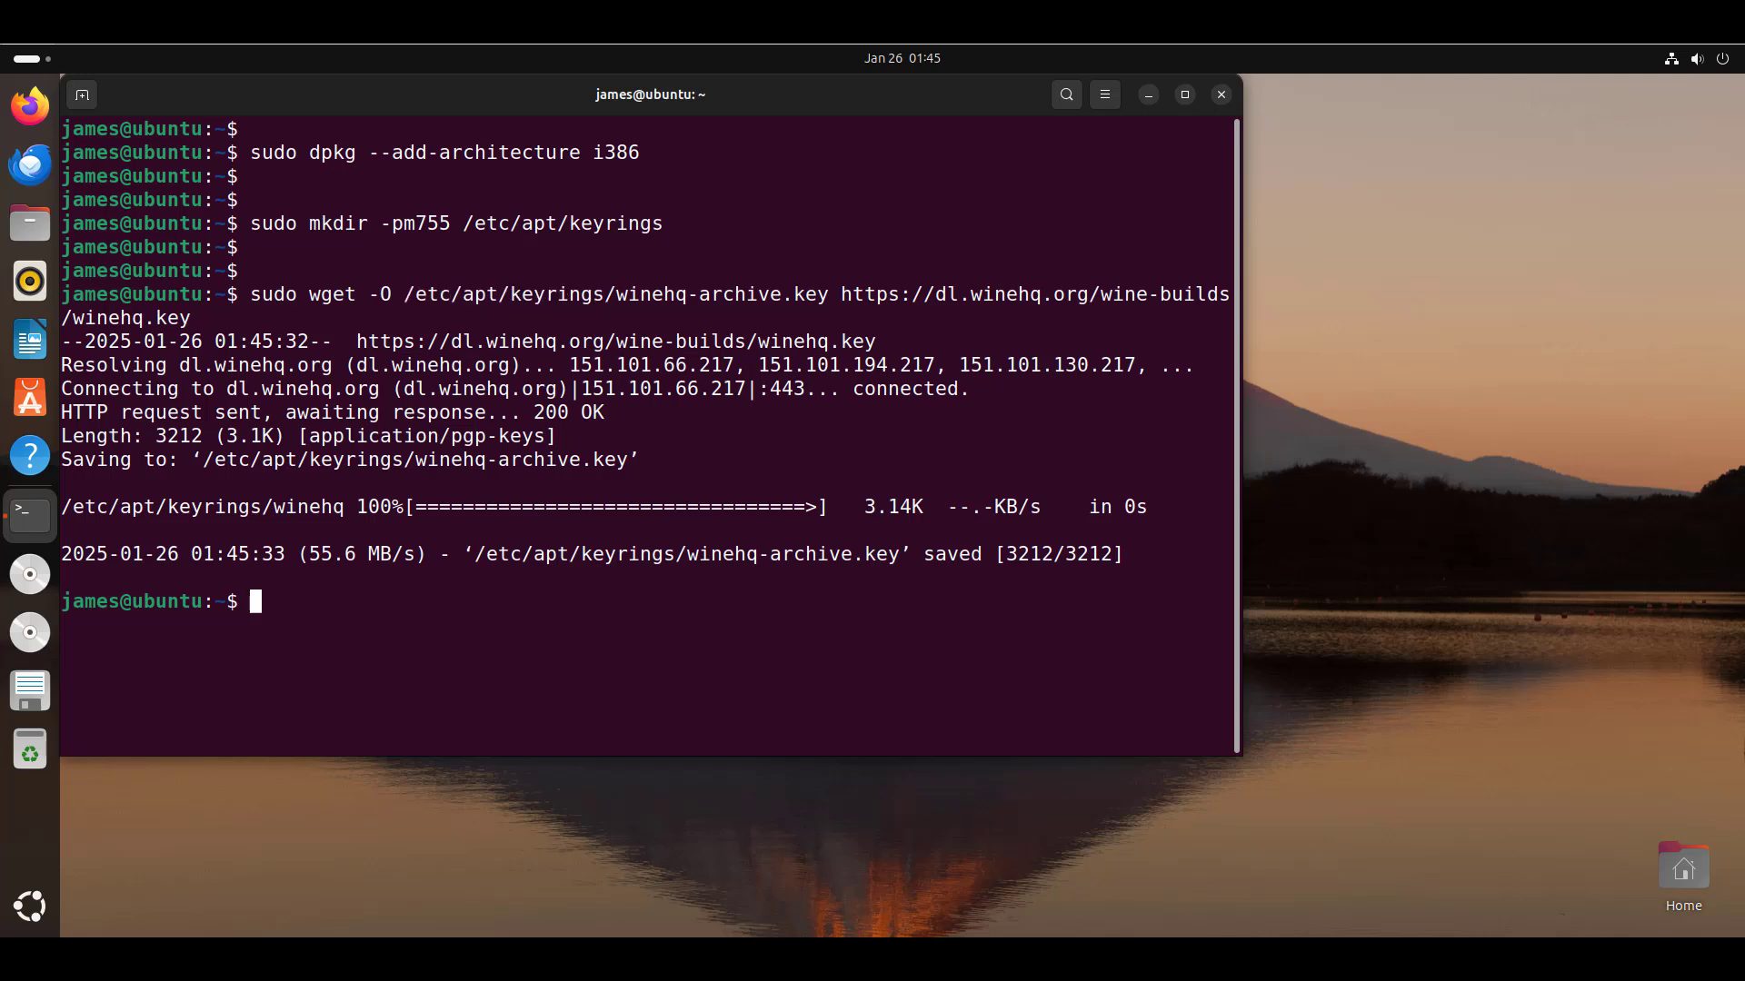
pyautogui.moveTo(61, 506); pyautogui.dragTo(344, 506)
pyautogui.write('ls  -l /etc/apt/keyrings/')
pyautogui.press('Return')
pyautogui.press('Return')
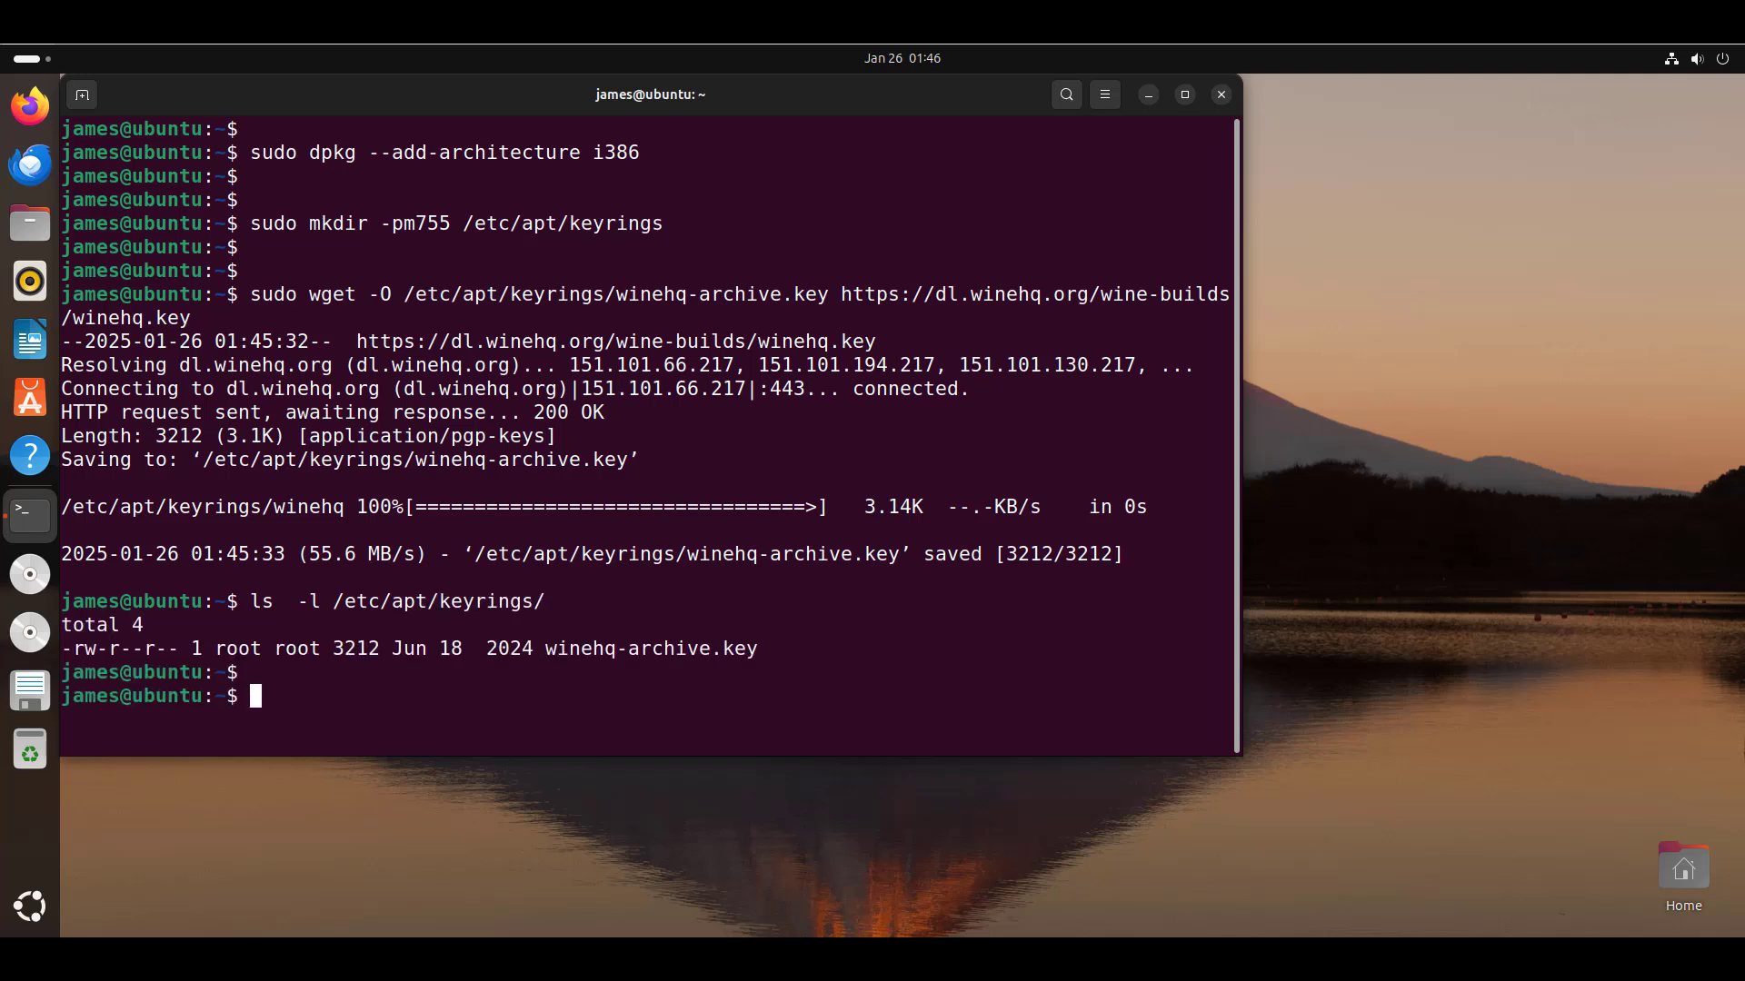
pyautogui.press('Return')
pyautogui.moveTo(1229, 648); pyautogui.dragTo(546, 648)
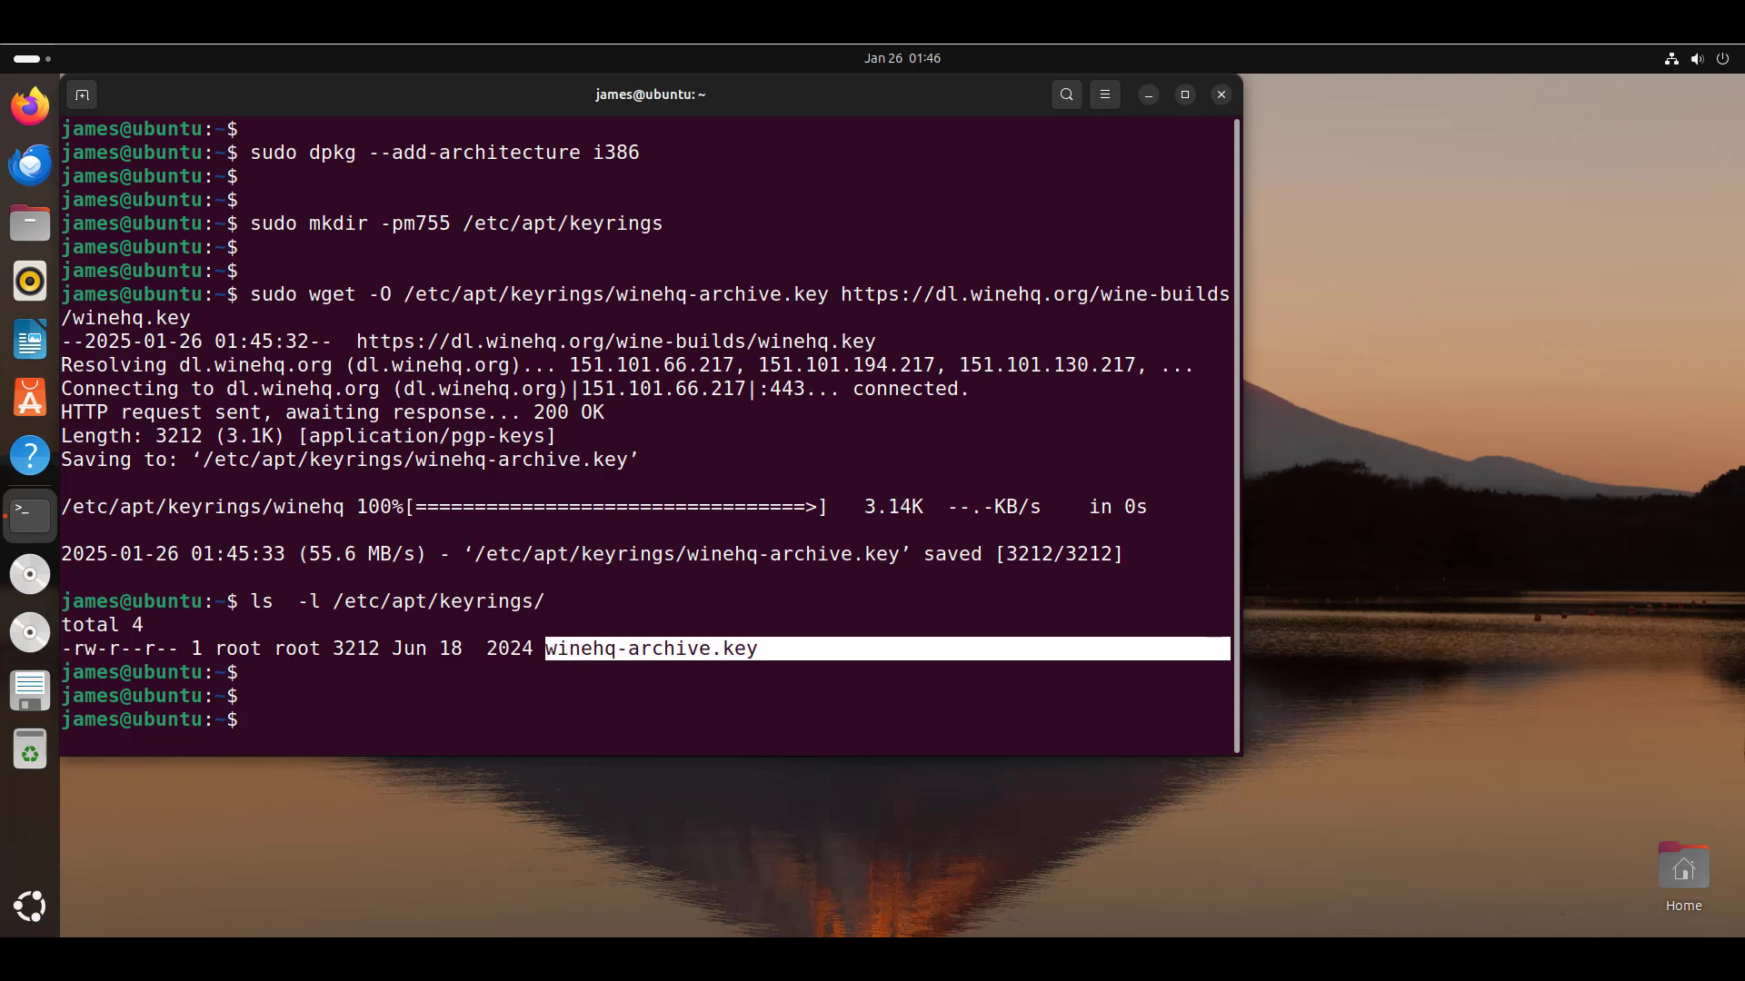
pyautogui.click(546, 648)
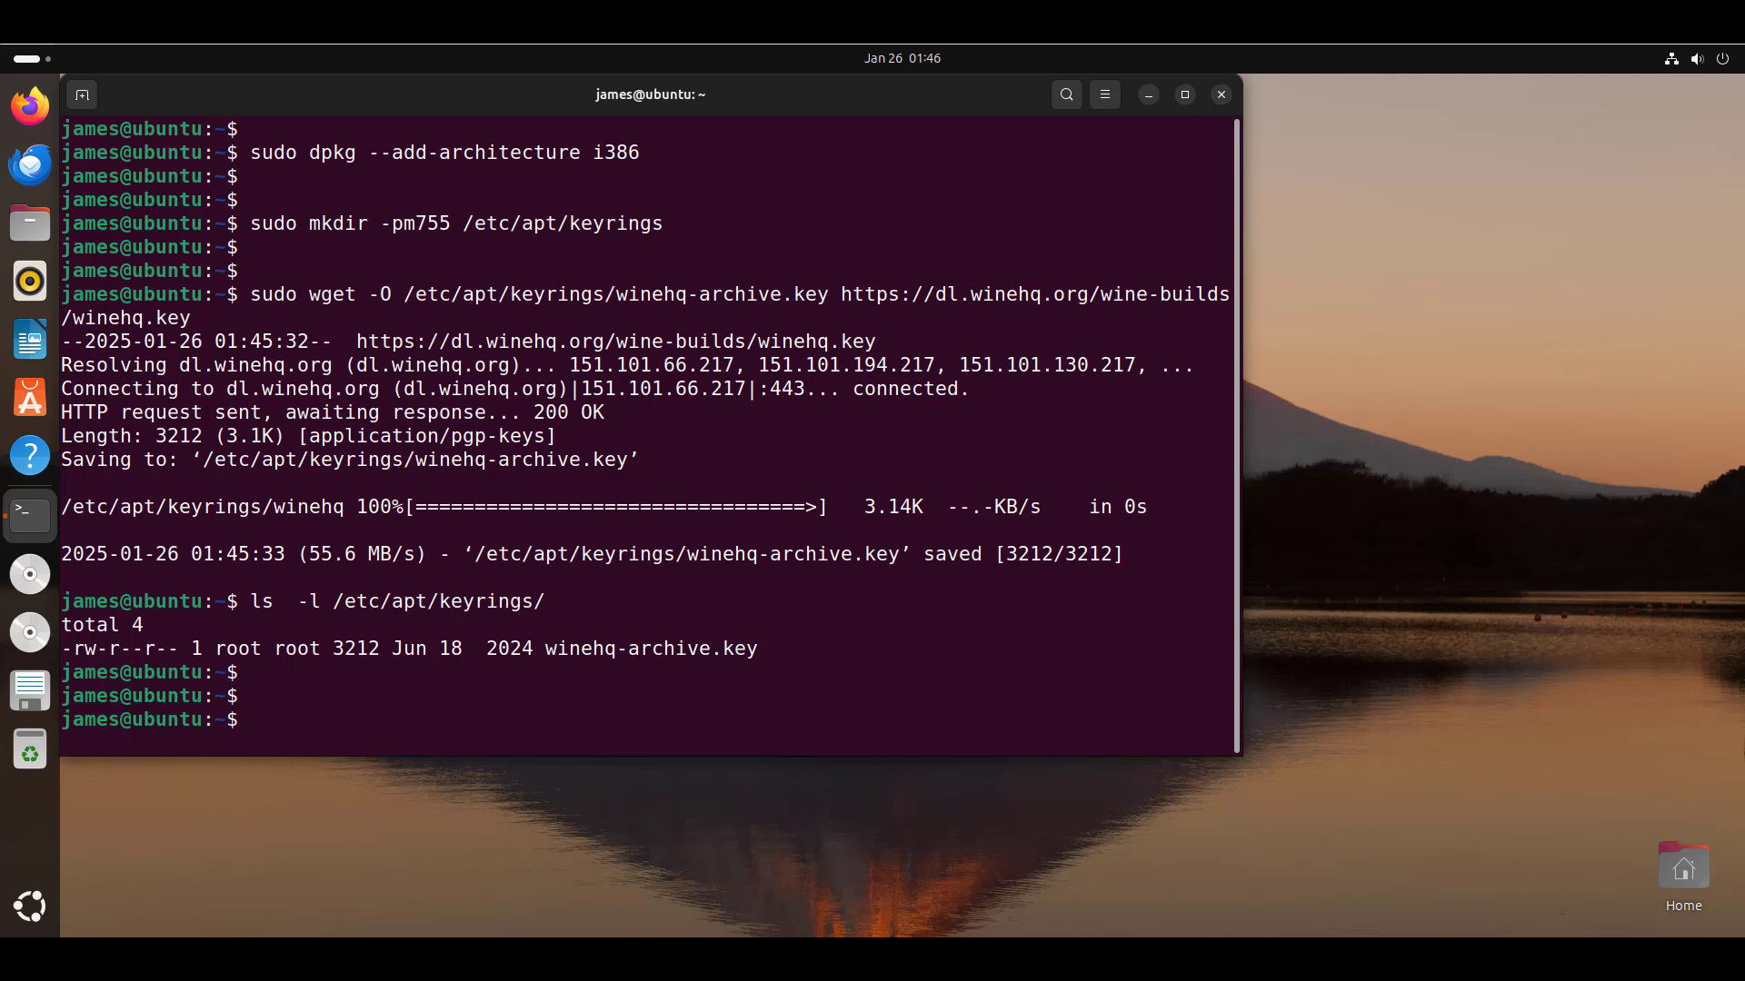
pyautogui.write('clear')
pyautogui.press('Return')
pyautogui.press('Return')
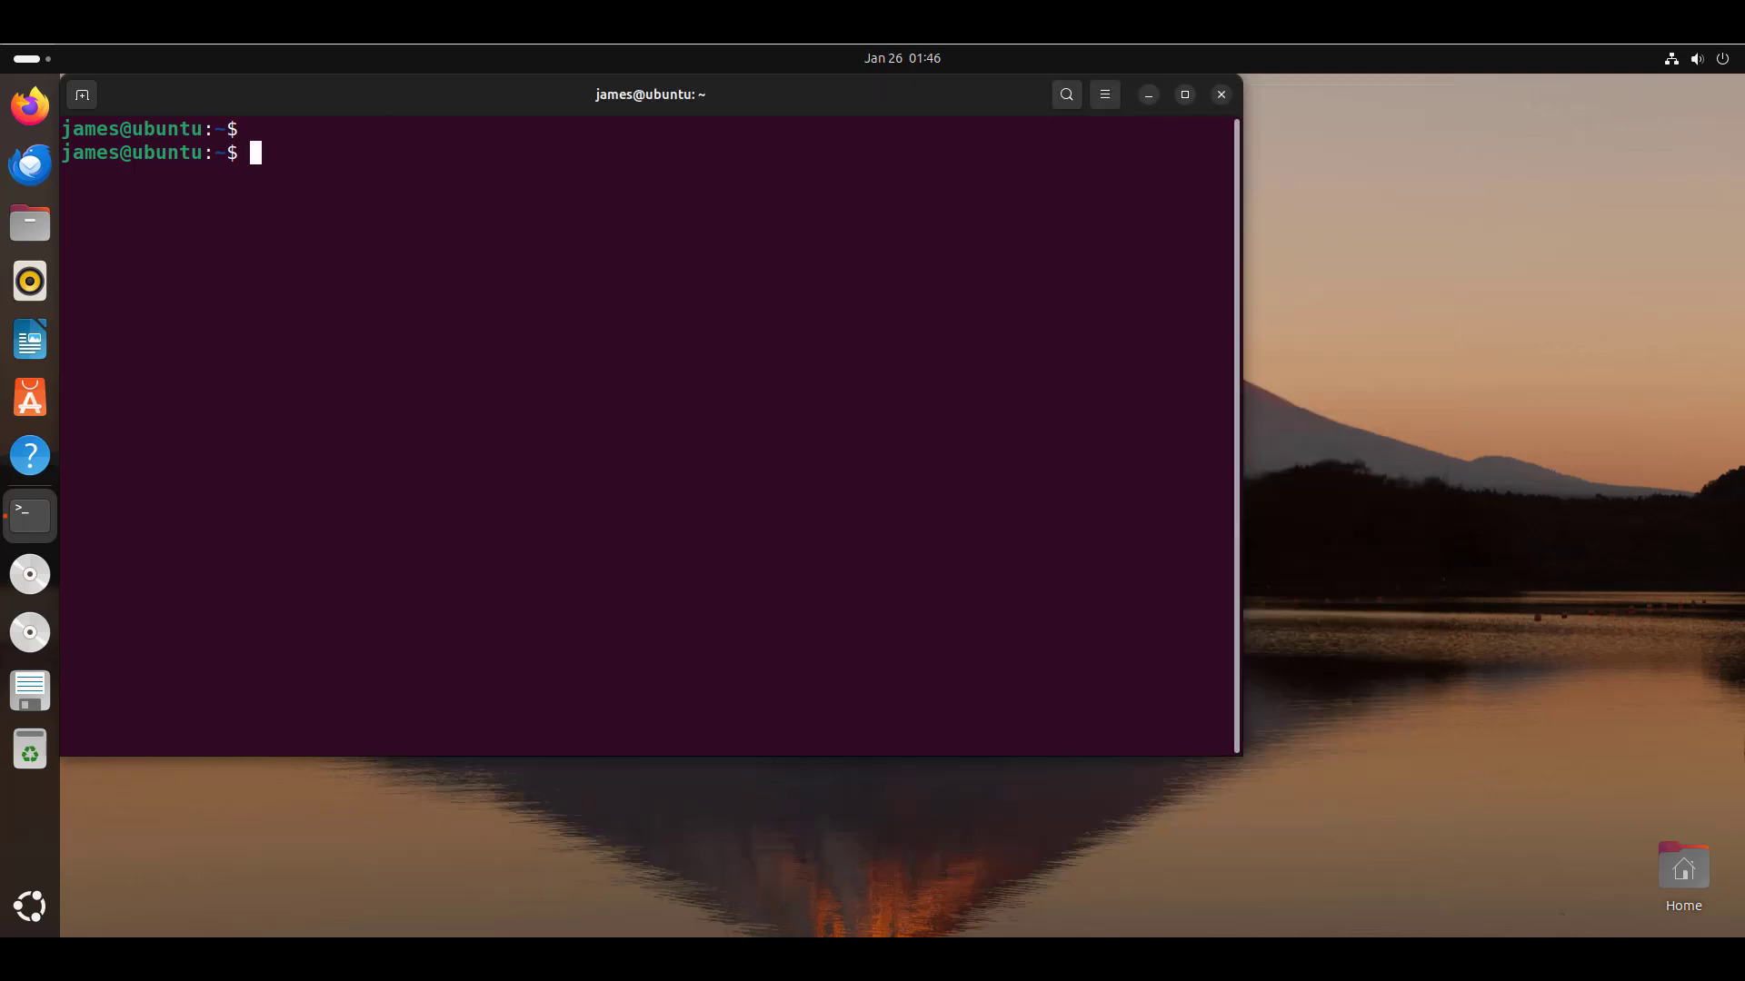
pyautogui.rightClick(368, 179)
pyautogui.click(428, 242)
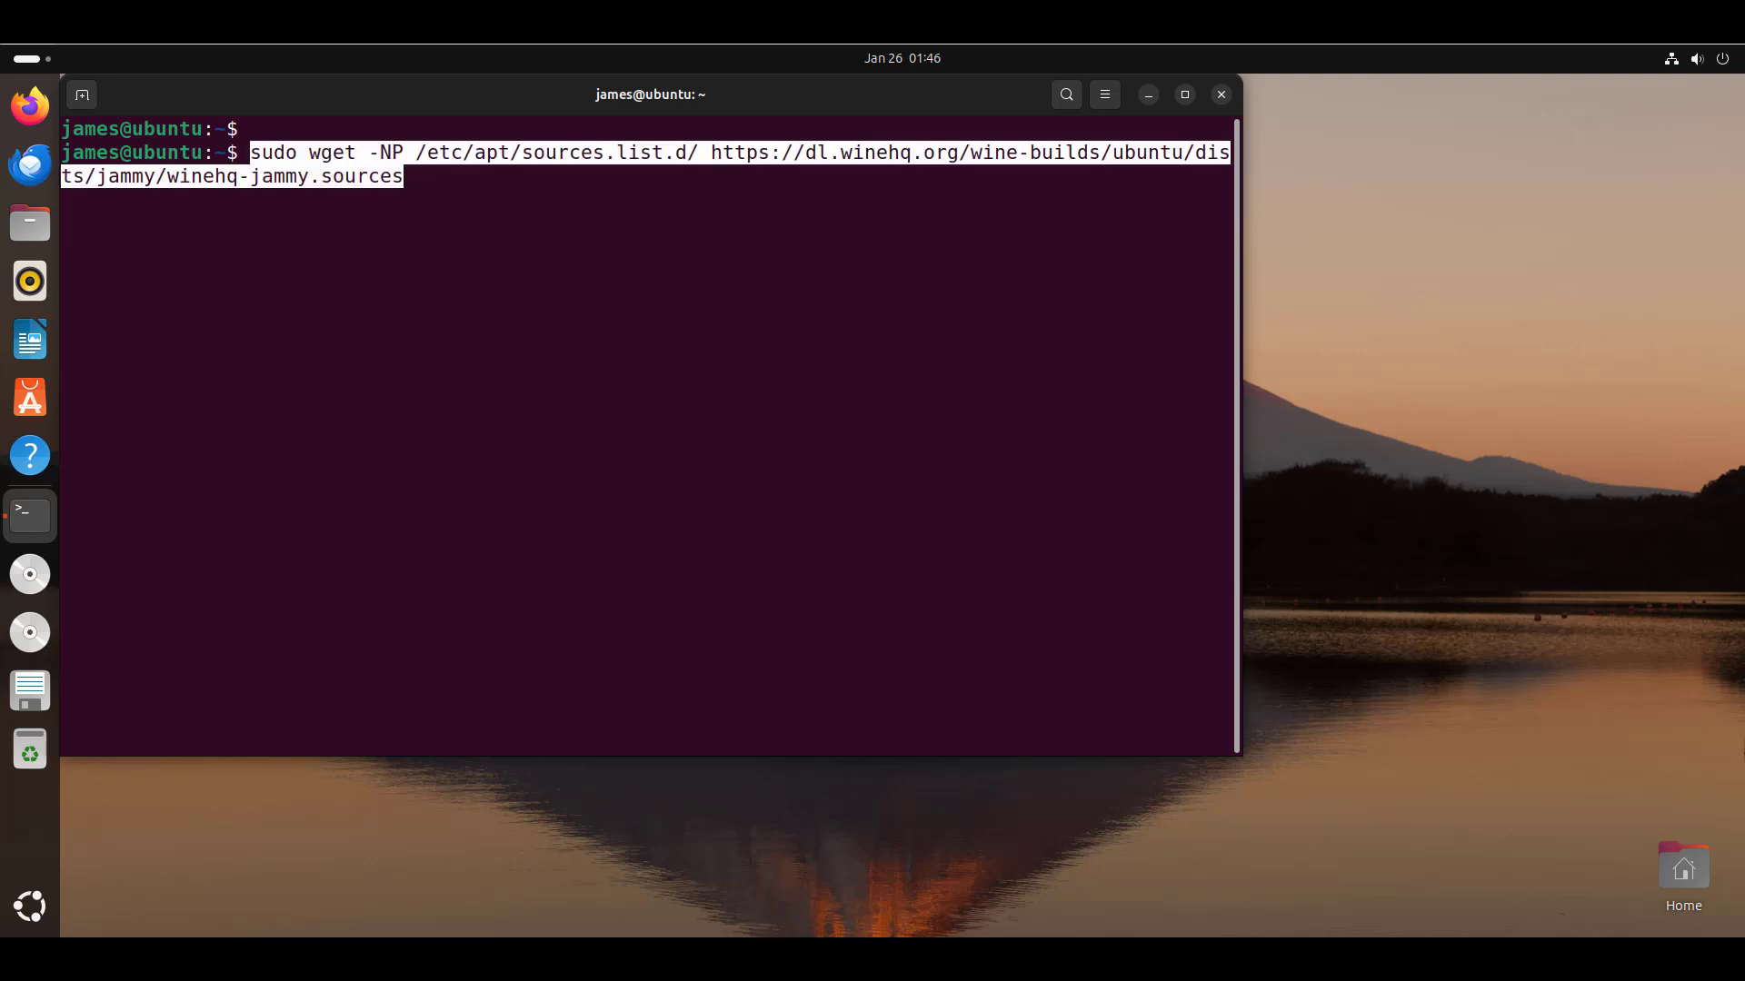
pyautogui.press('End')
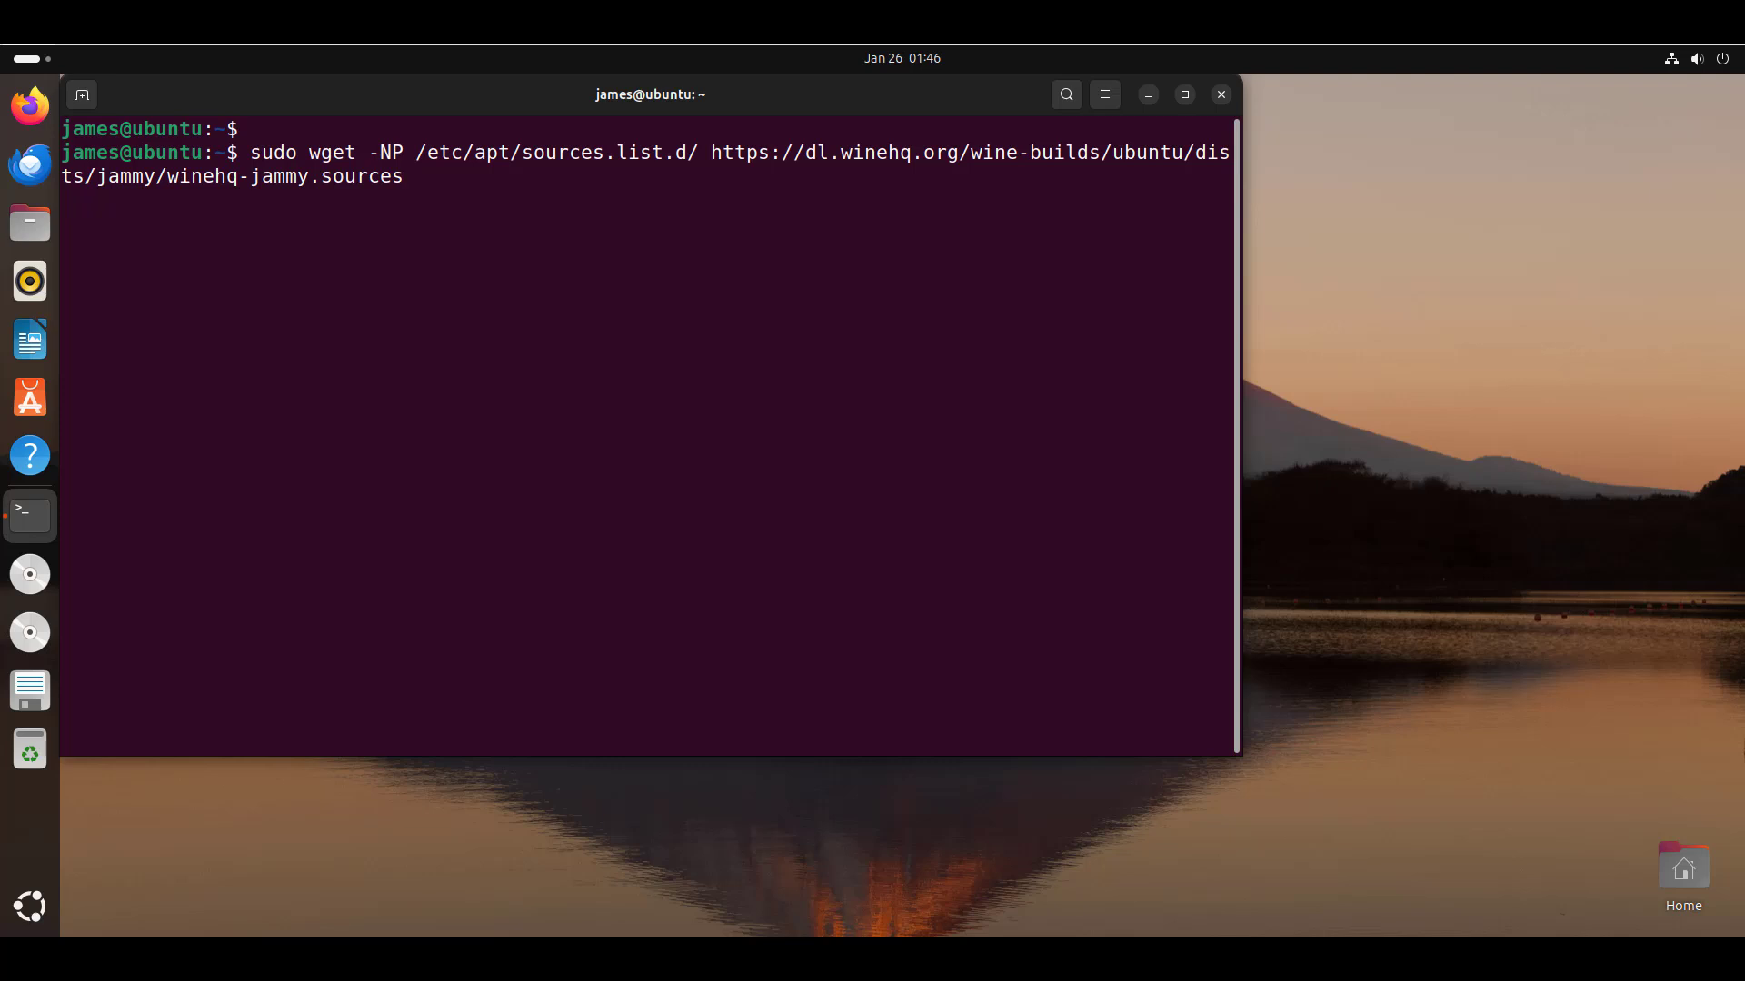
pyautogui.moveTo(416, 152); pyautogui.dragTo(699, 152)
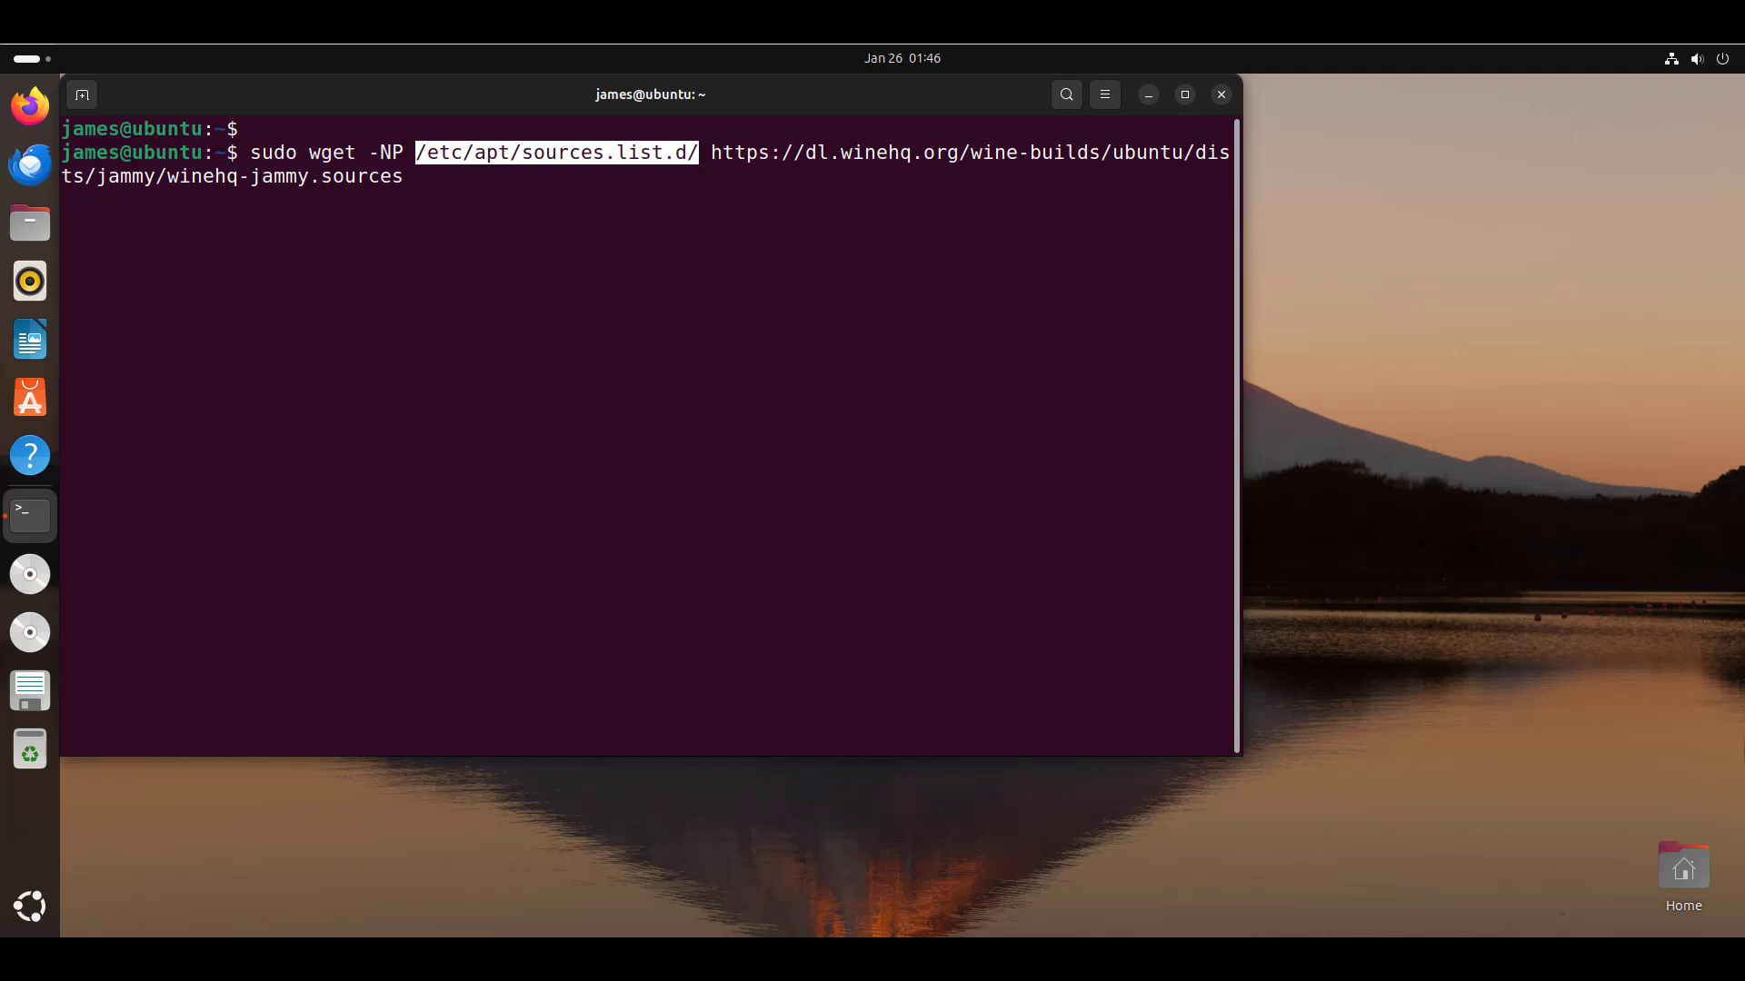
pyautogui.click(699, 152)
pyautogui.press('Return')
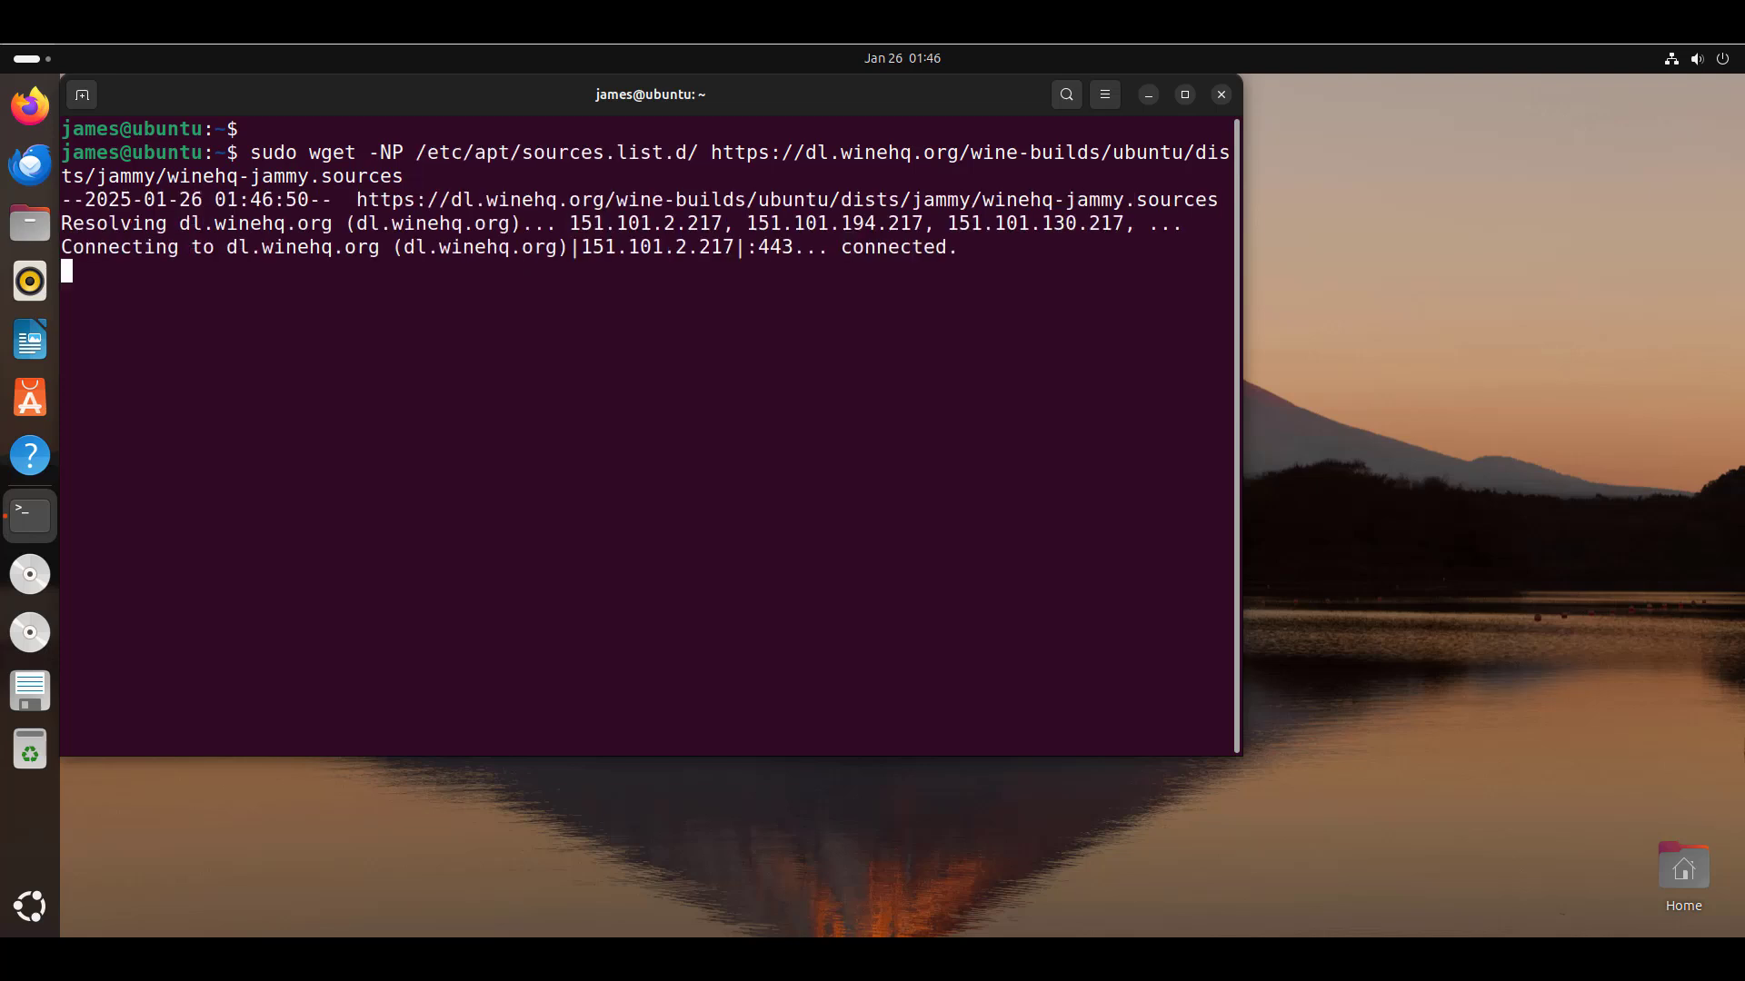
pyautogui.press('Return')
pyautogui.press('Return')
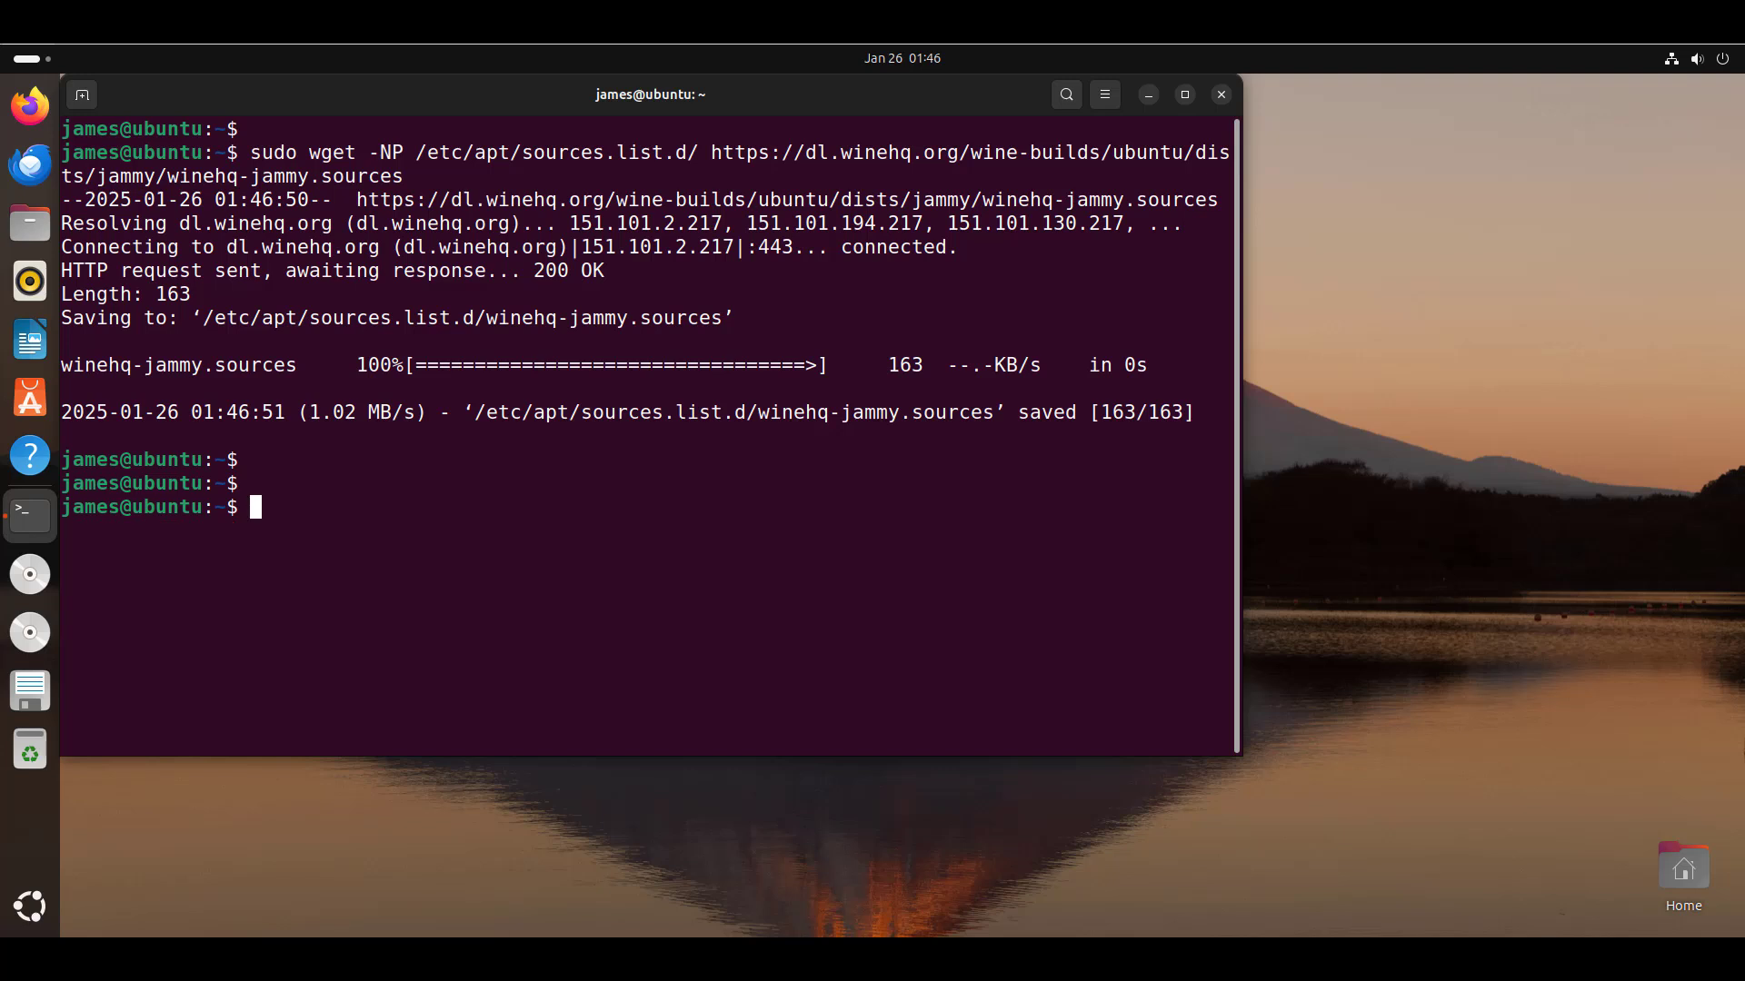
# Run ls -l /etc/apt/sources.list.d/, reusing the path from the download output, and check the listing for winehq-jammy.sources
pyautogui.moveTo(204, 317); pyautogui.dragTo(722, 317)
pyautogui.click(723, 317)
pyautogui.write('ls -l')
pyautogui.moveTo(203, 317); pyautogui.dragTo(451, 317)
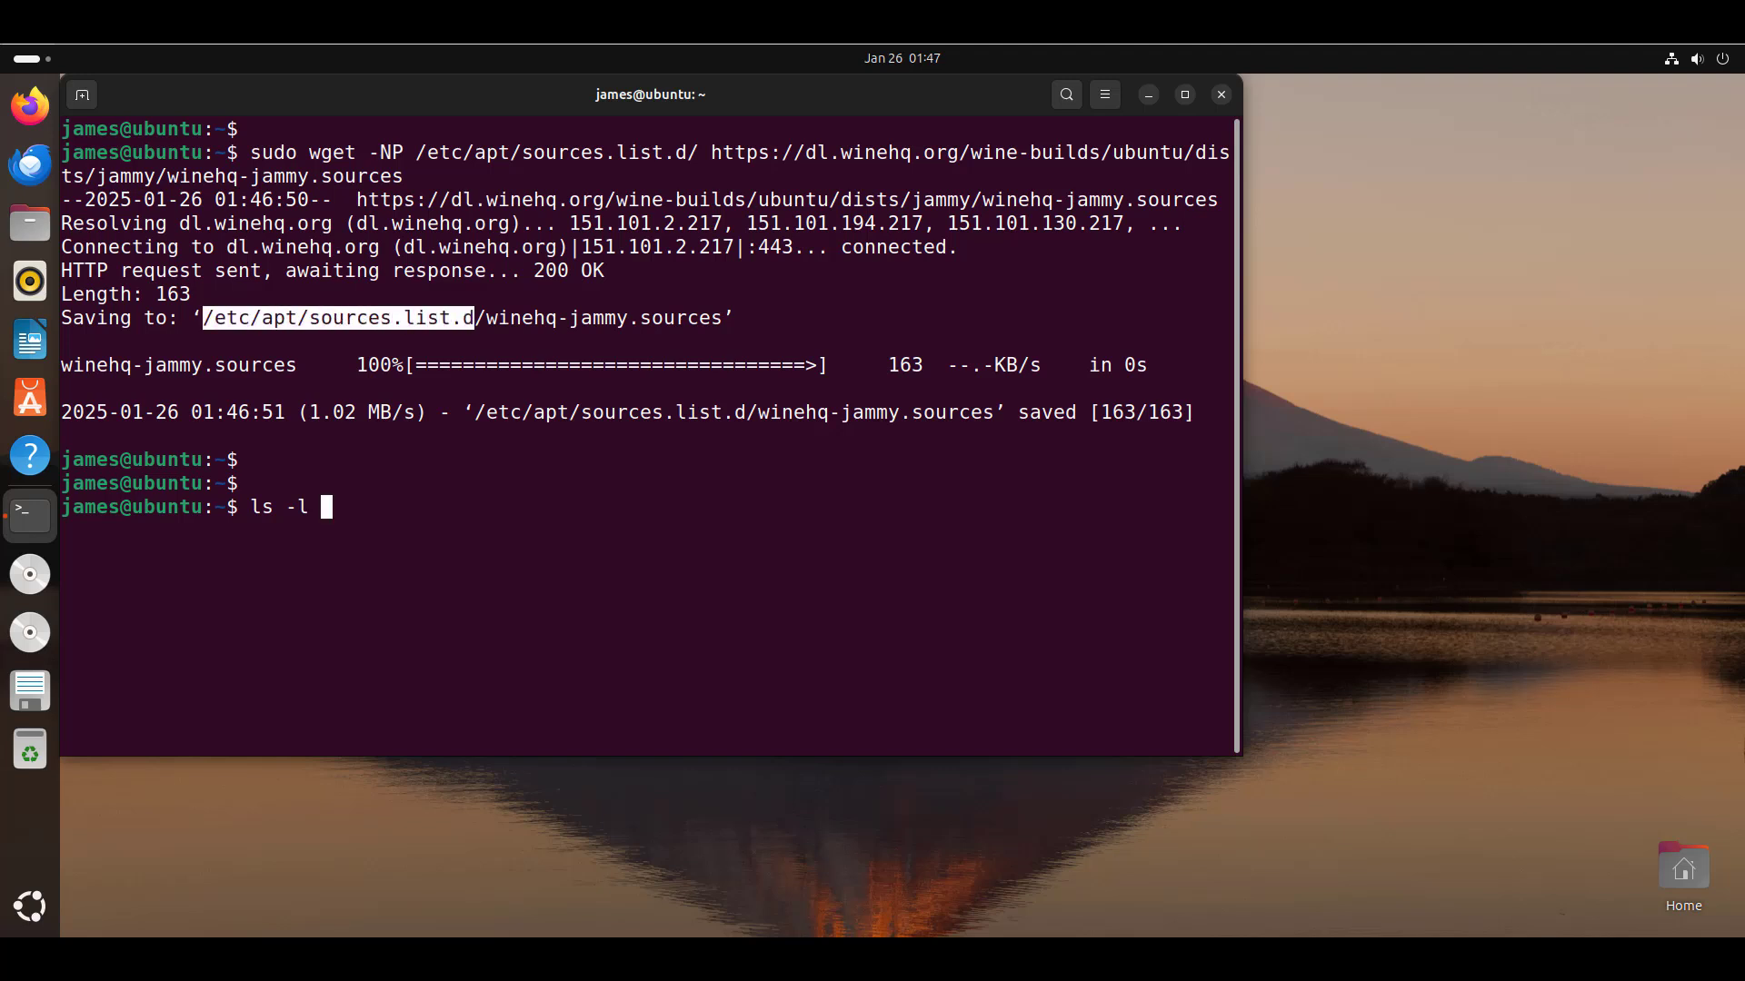
pyautogui.rightClick(456, 318)
pyautogui.click(497, 333)
pyautogui.rightClick(411, 523)
pyautogui.click(438, 582)
pyautogui.press('End')
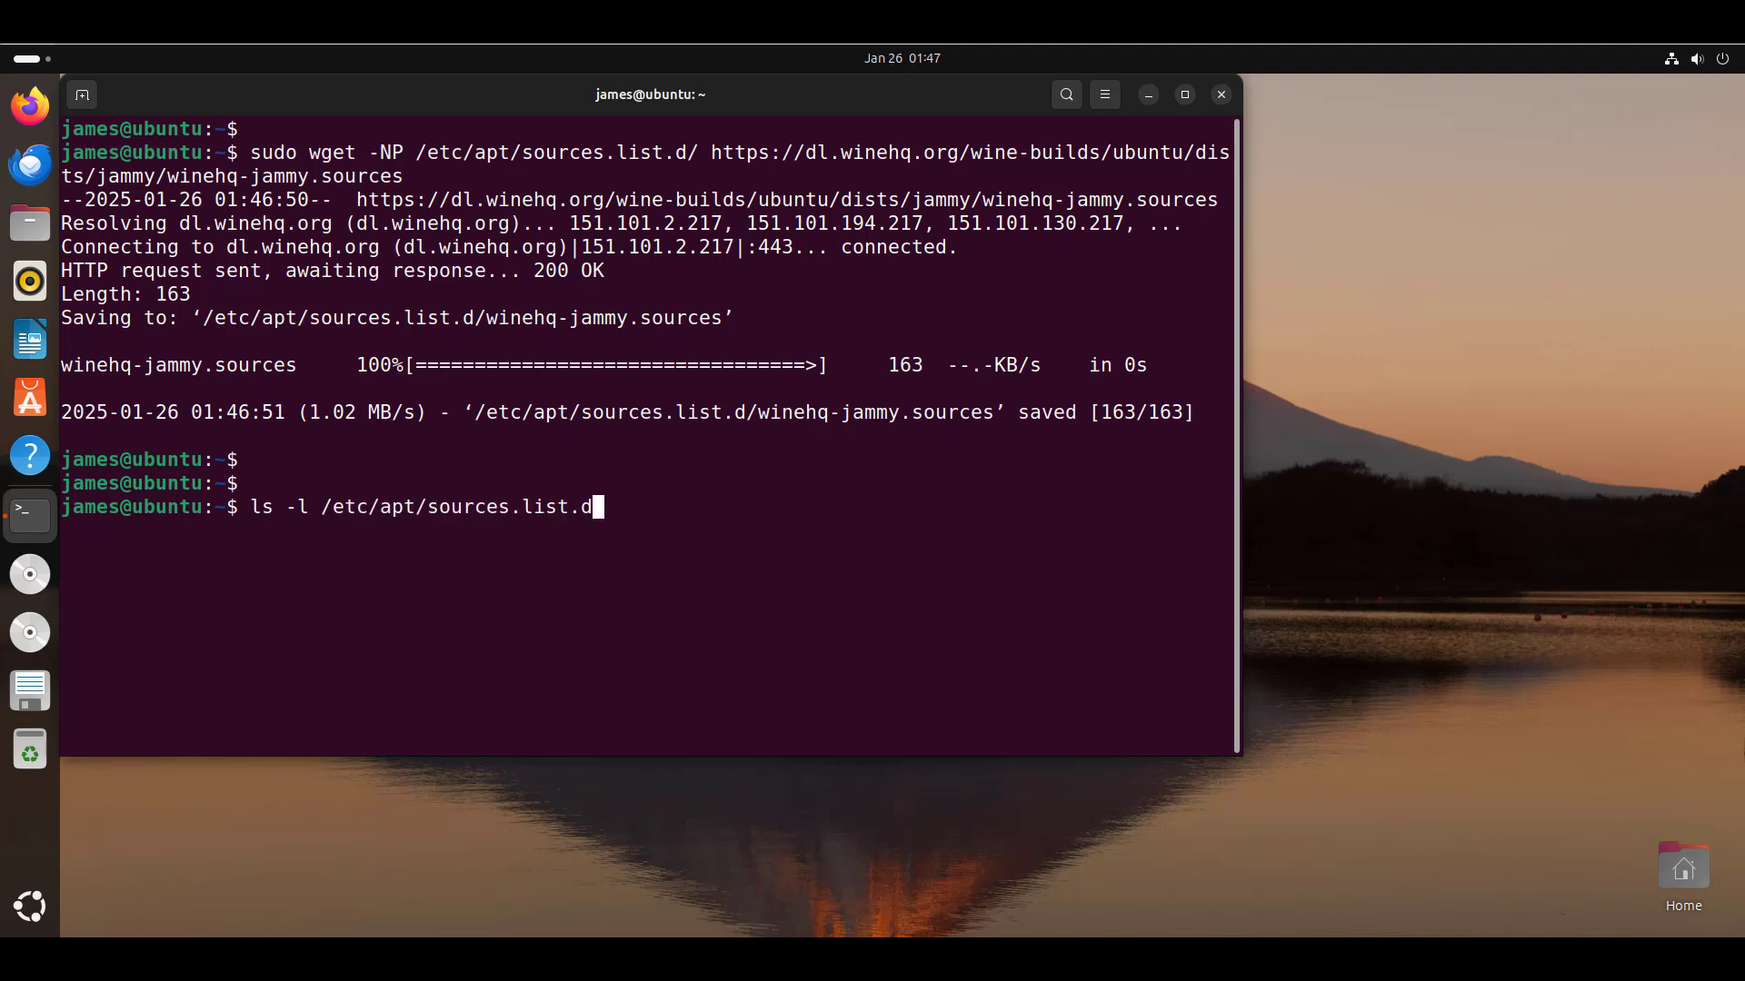
pyautogui.write('/')
pyautogui.press('Return')
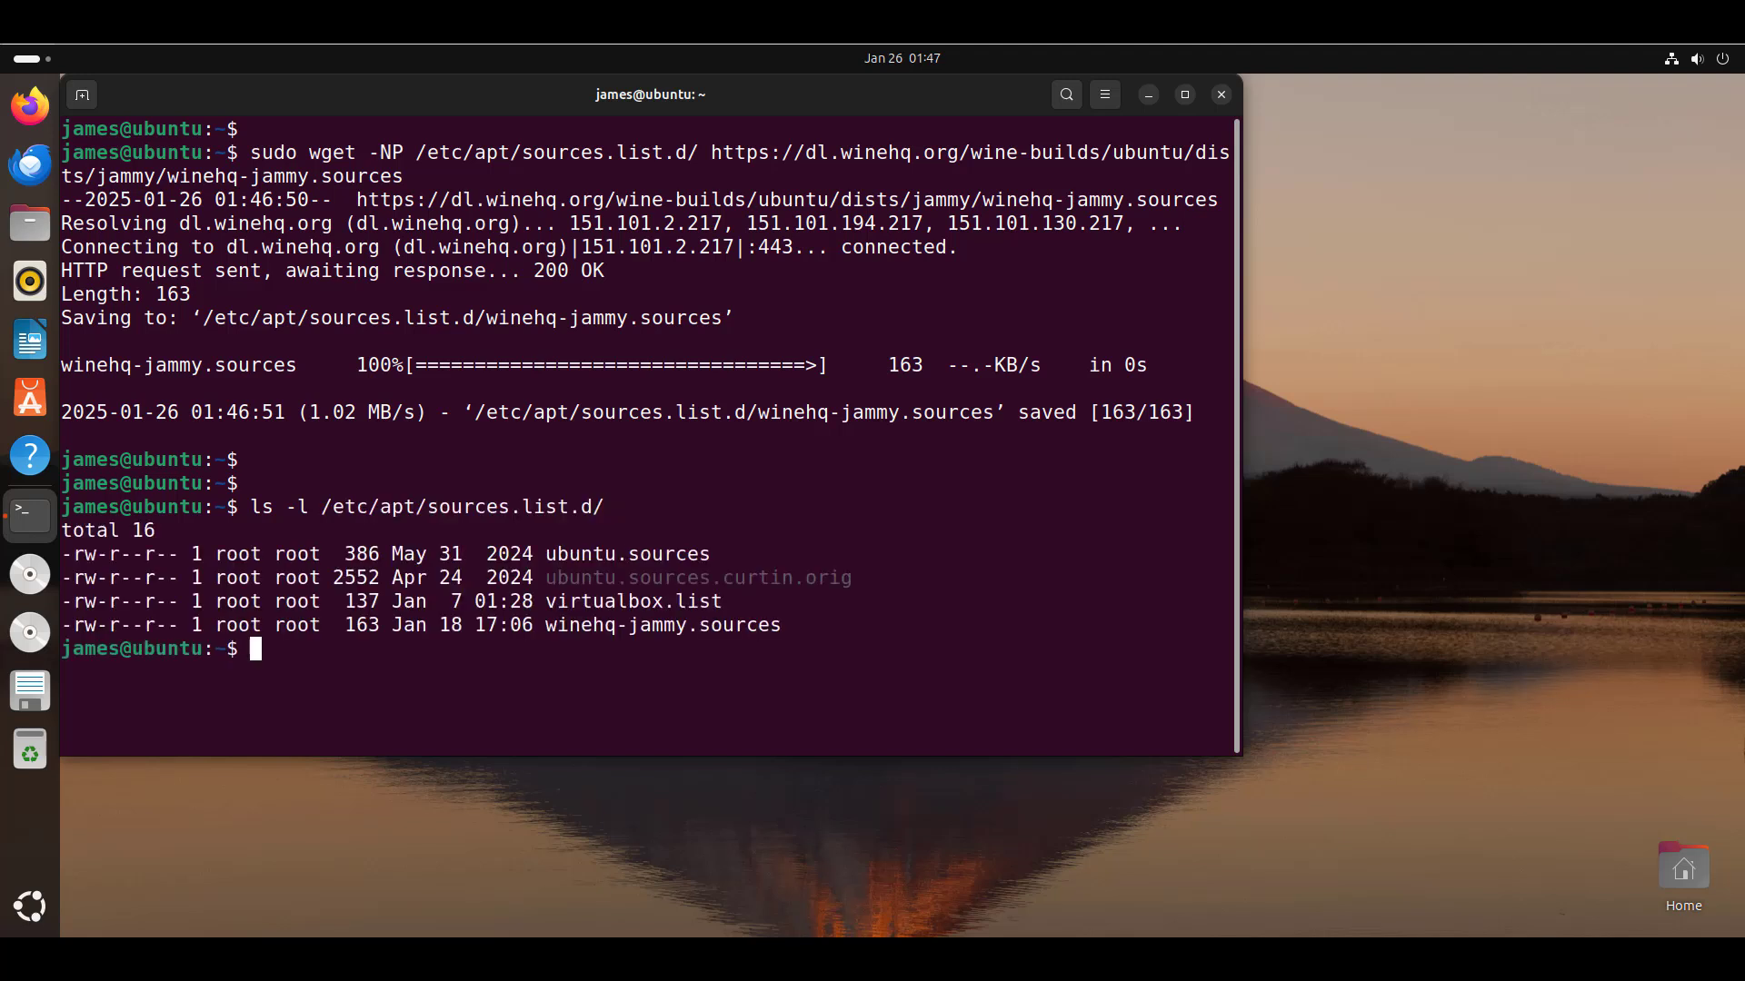
pyautogui.press('Return')
pyautogui.press('Return')
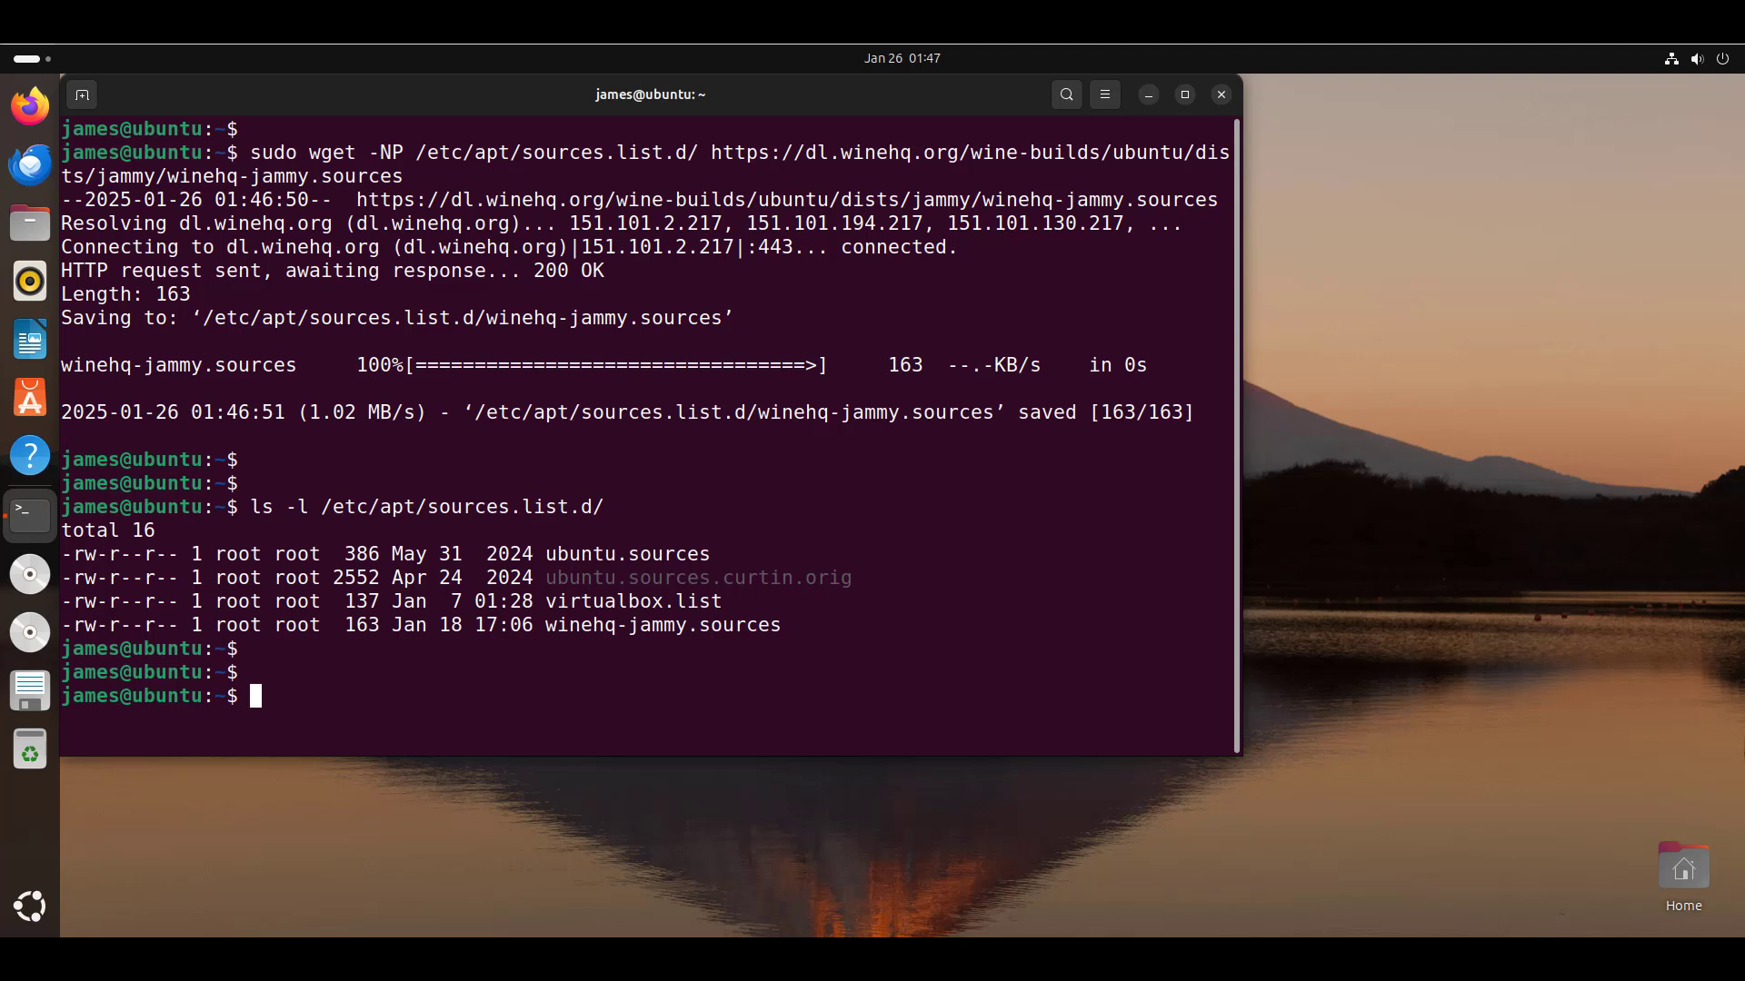
pyautogui.moveTo(545, 625); pyautogui.dragTo(782, 625)
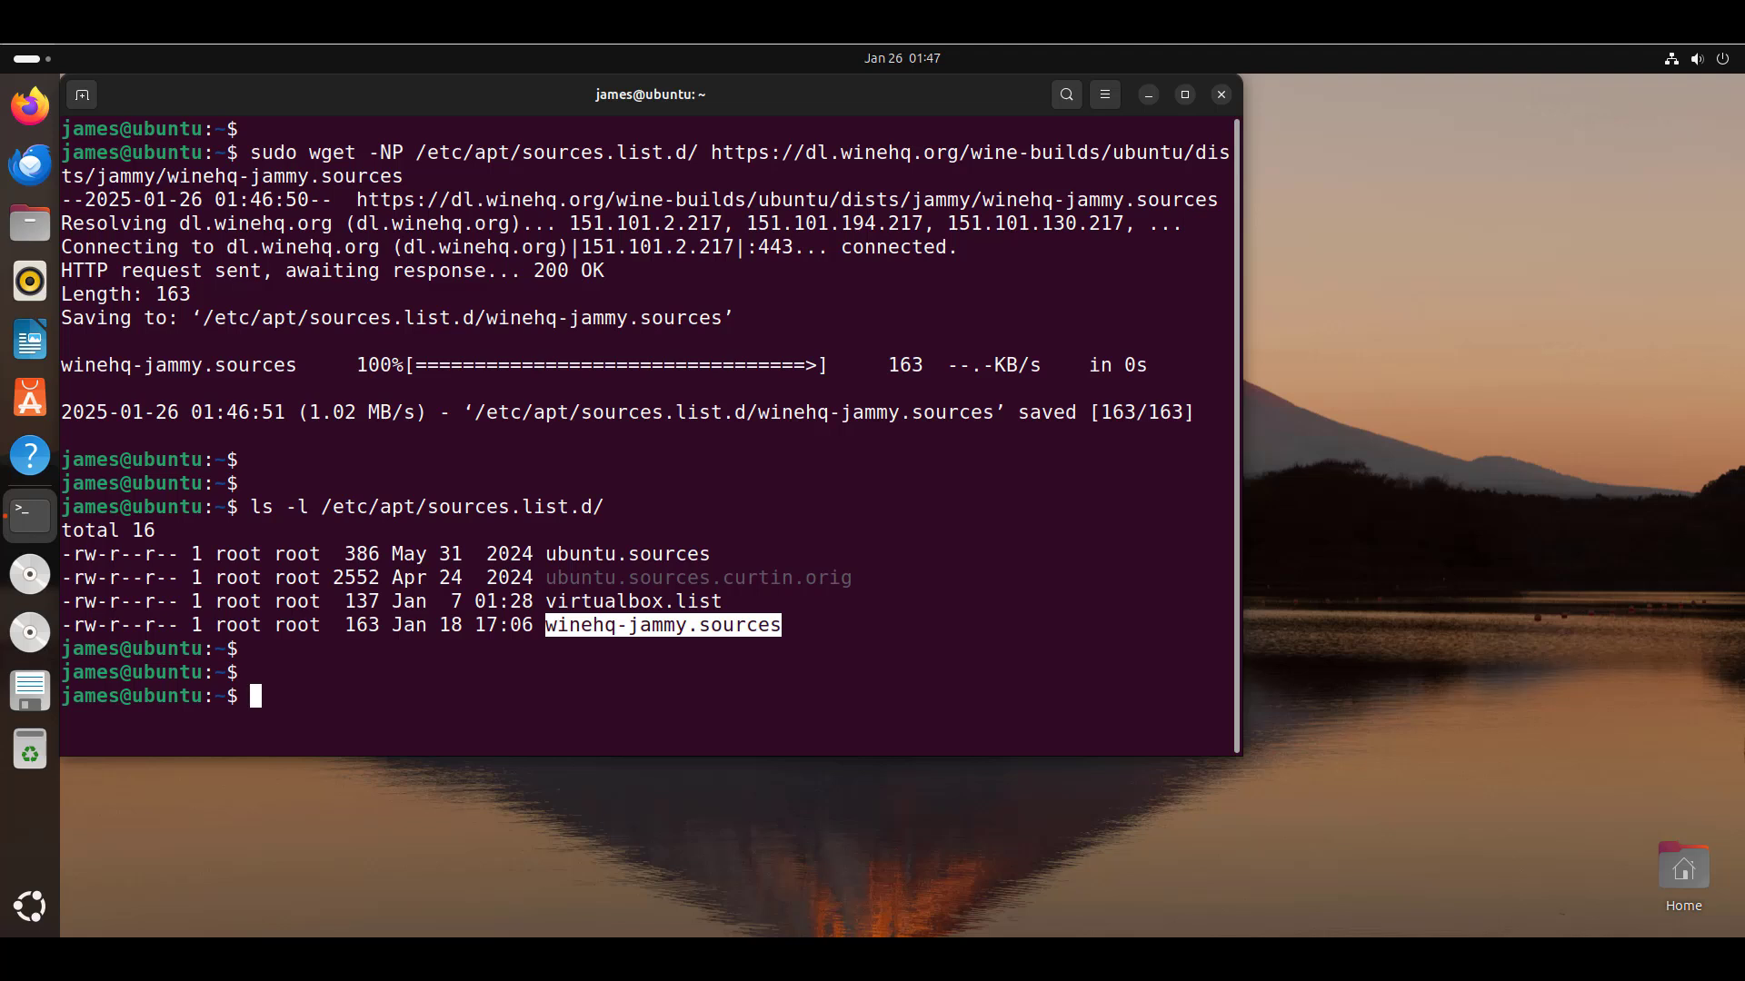
pyautogui.click(781, 625)
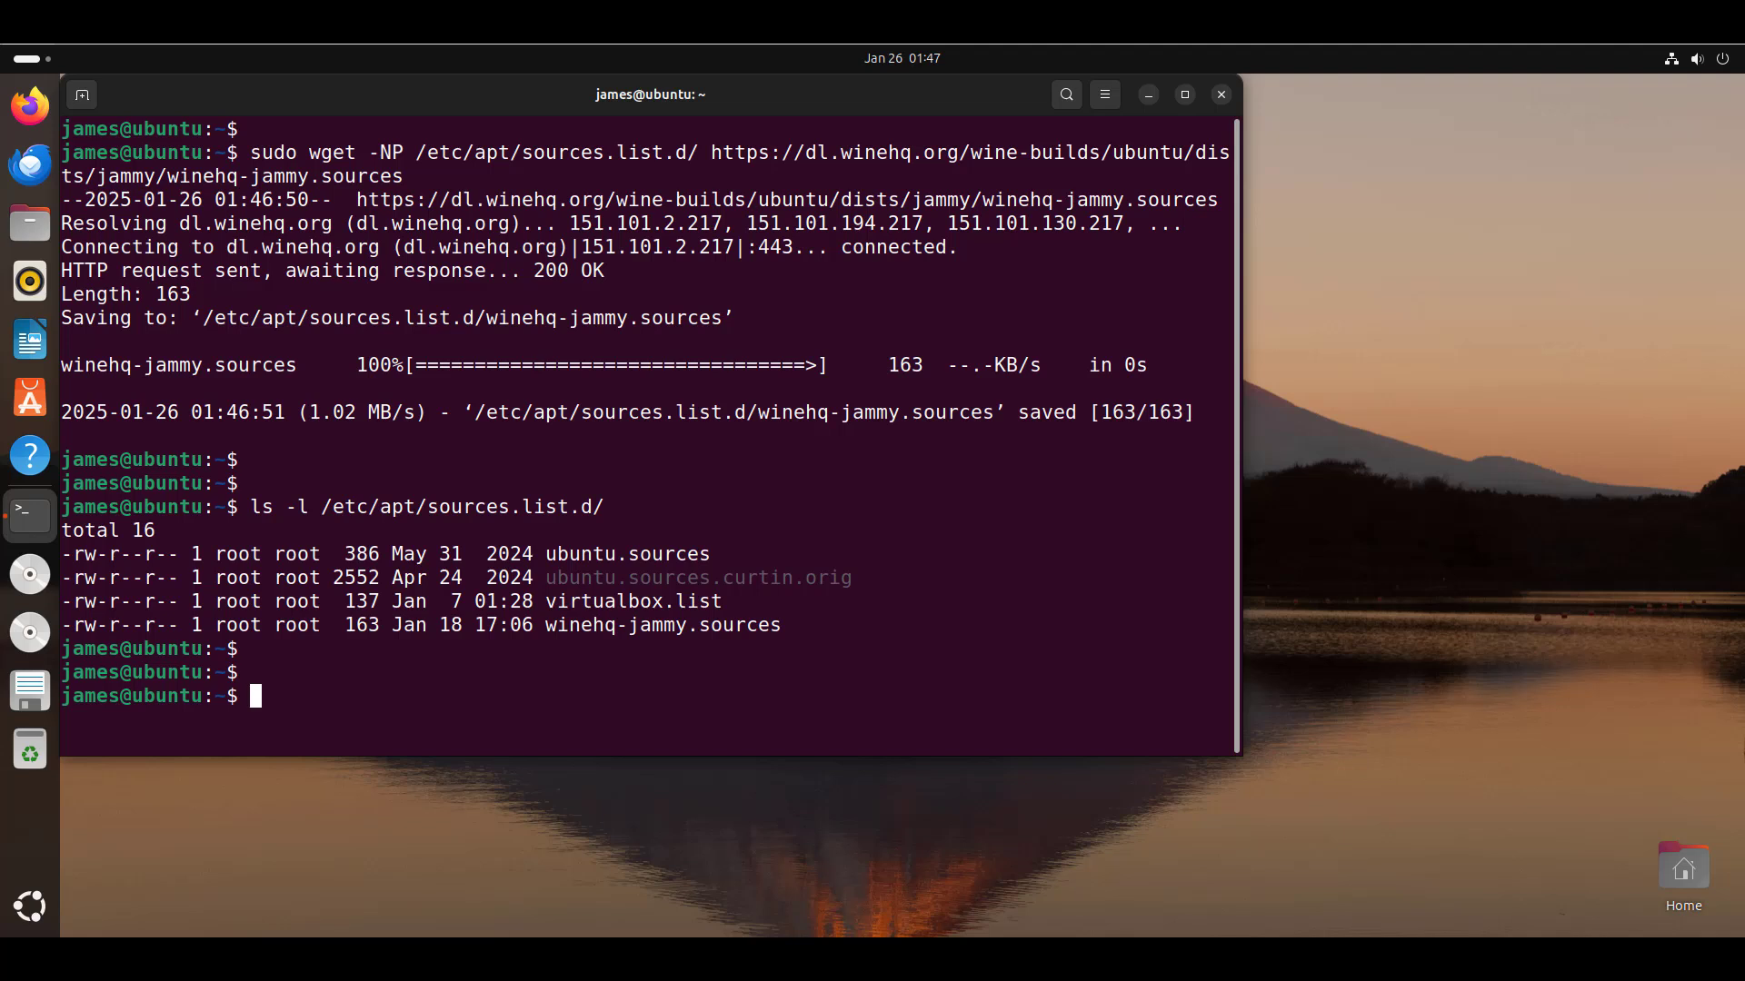
# Refresh the package lists with sudo apt update and check the output for the WineHQ jammy/main package entries
pyautogui.write('sudo apt update')
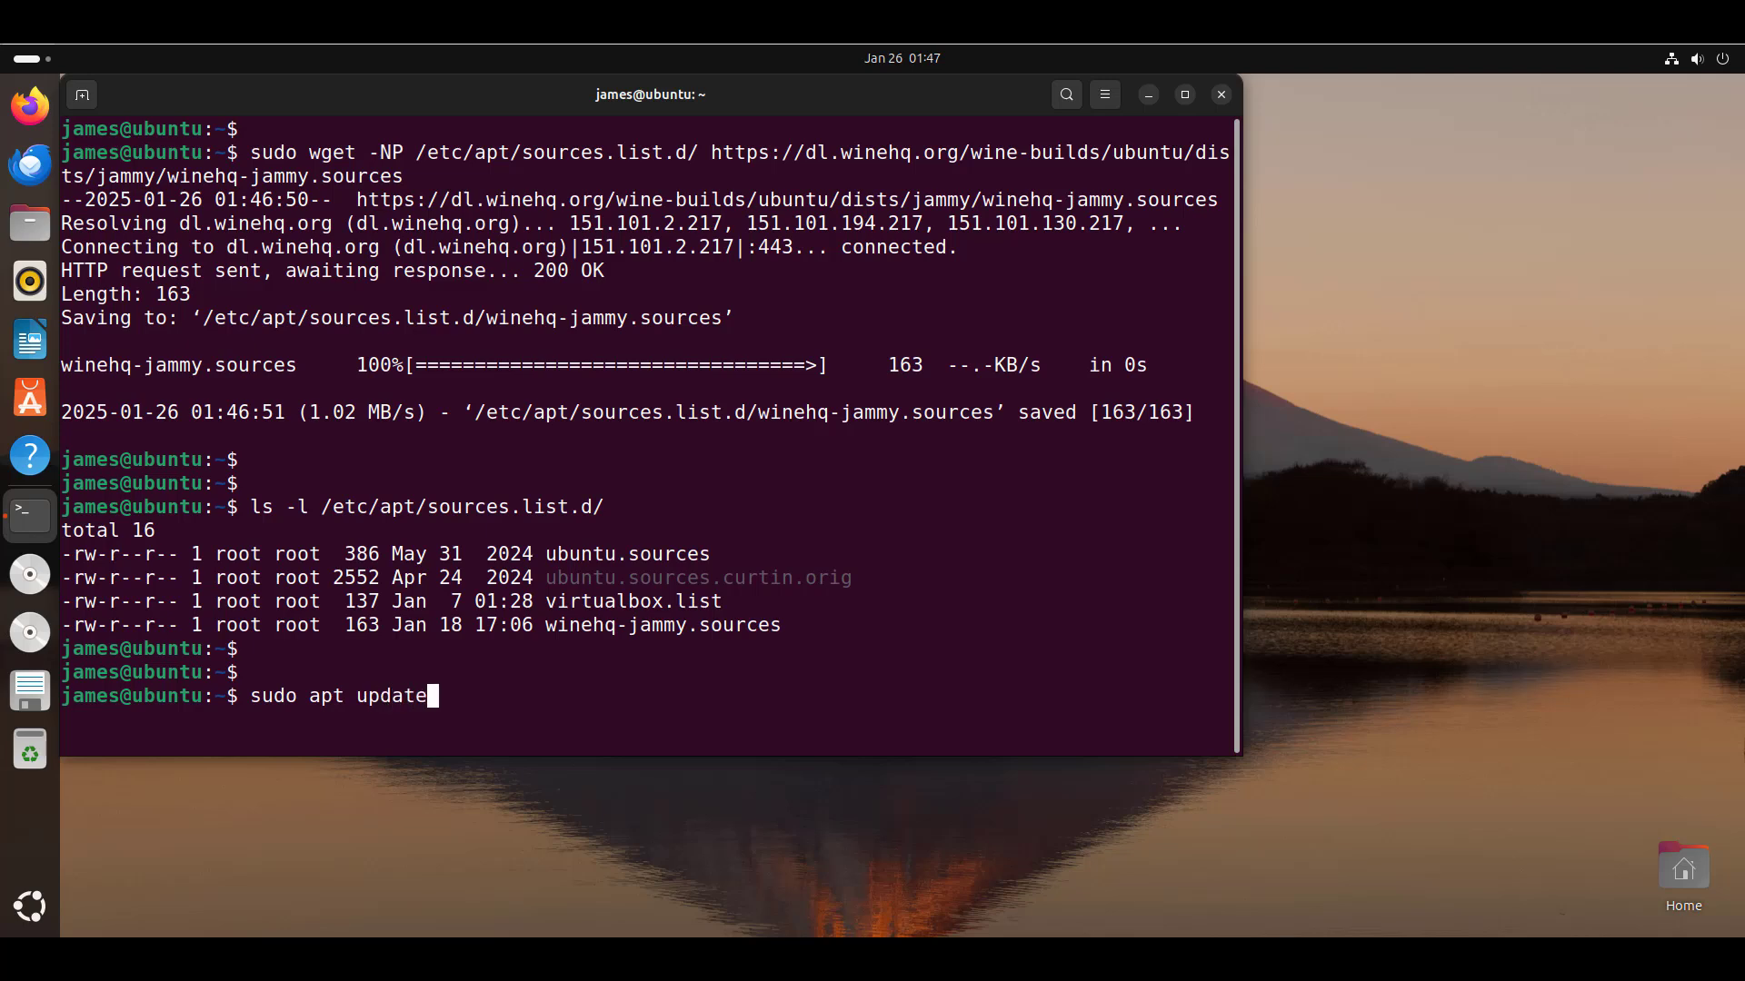
pyautogui.press('Return')
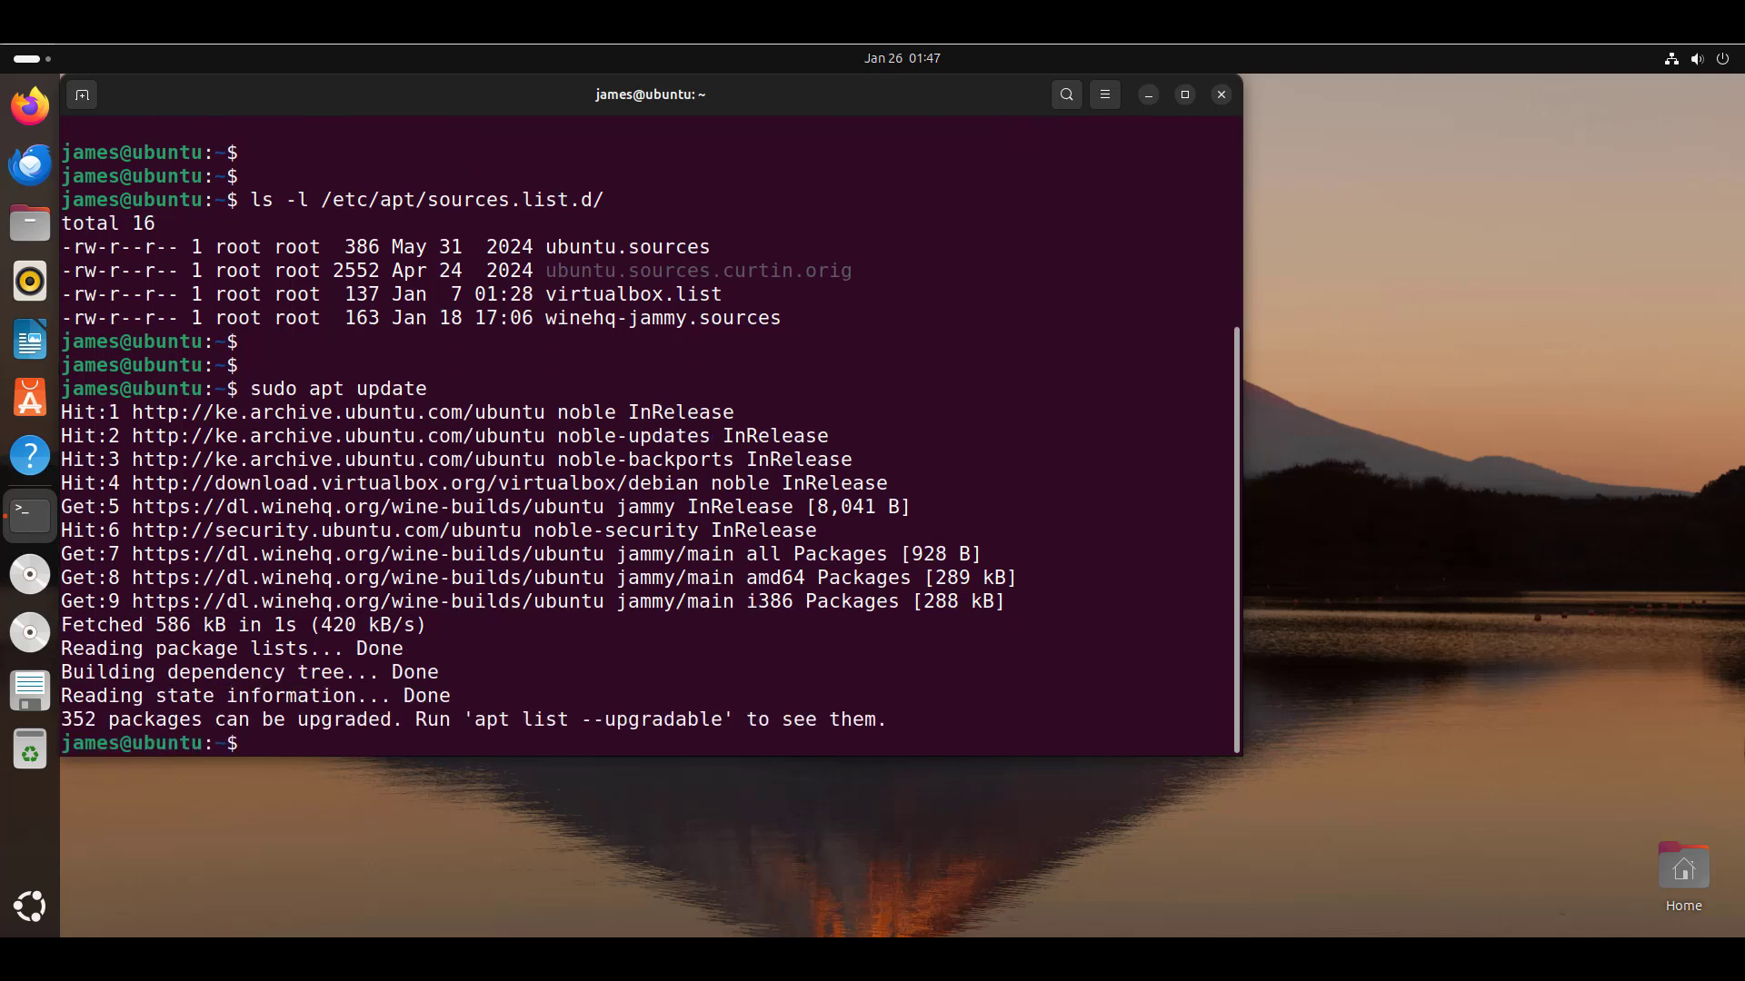
pyautogui.moveTo(1227, 555); pyautogui.dragTo(61, 554)
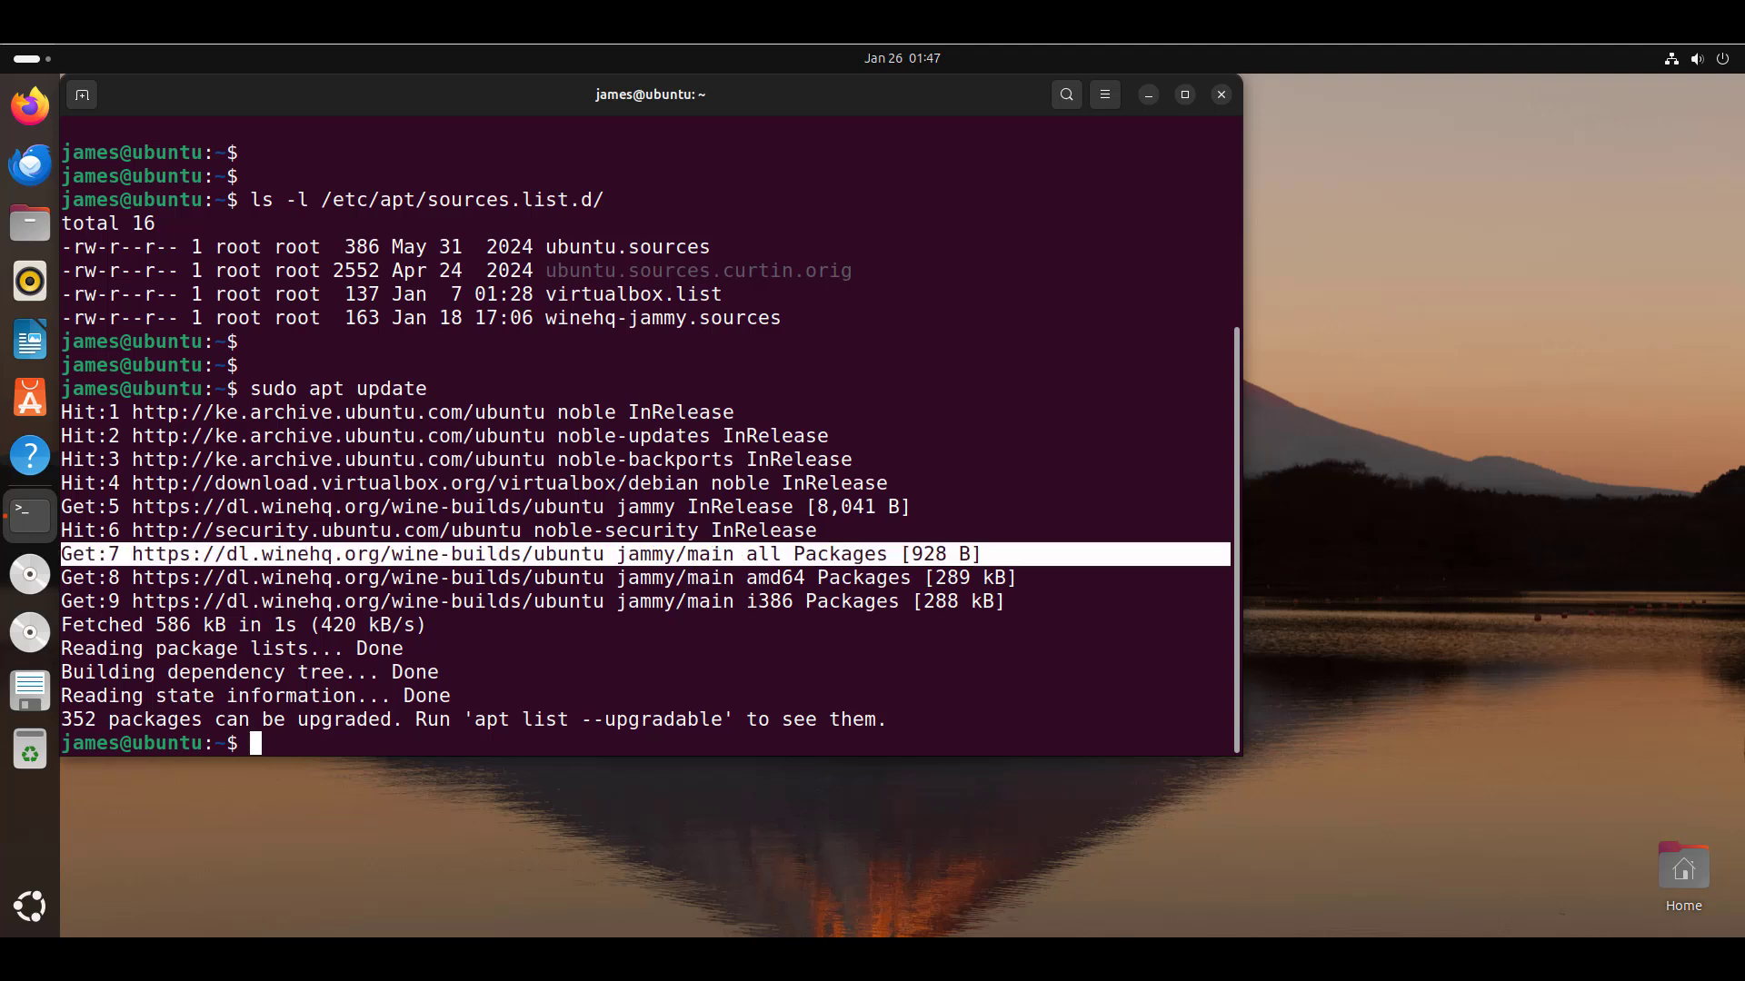
pyautogui.moveTo(1227, 601); pyautogui.dragTo(61, 554)
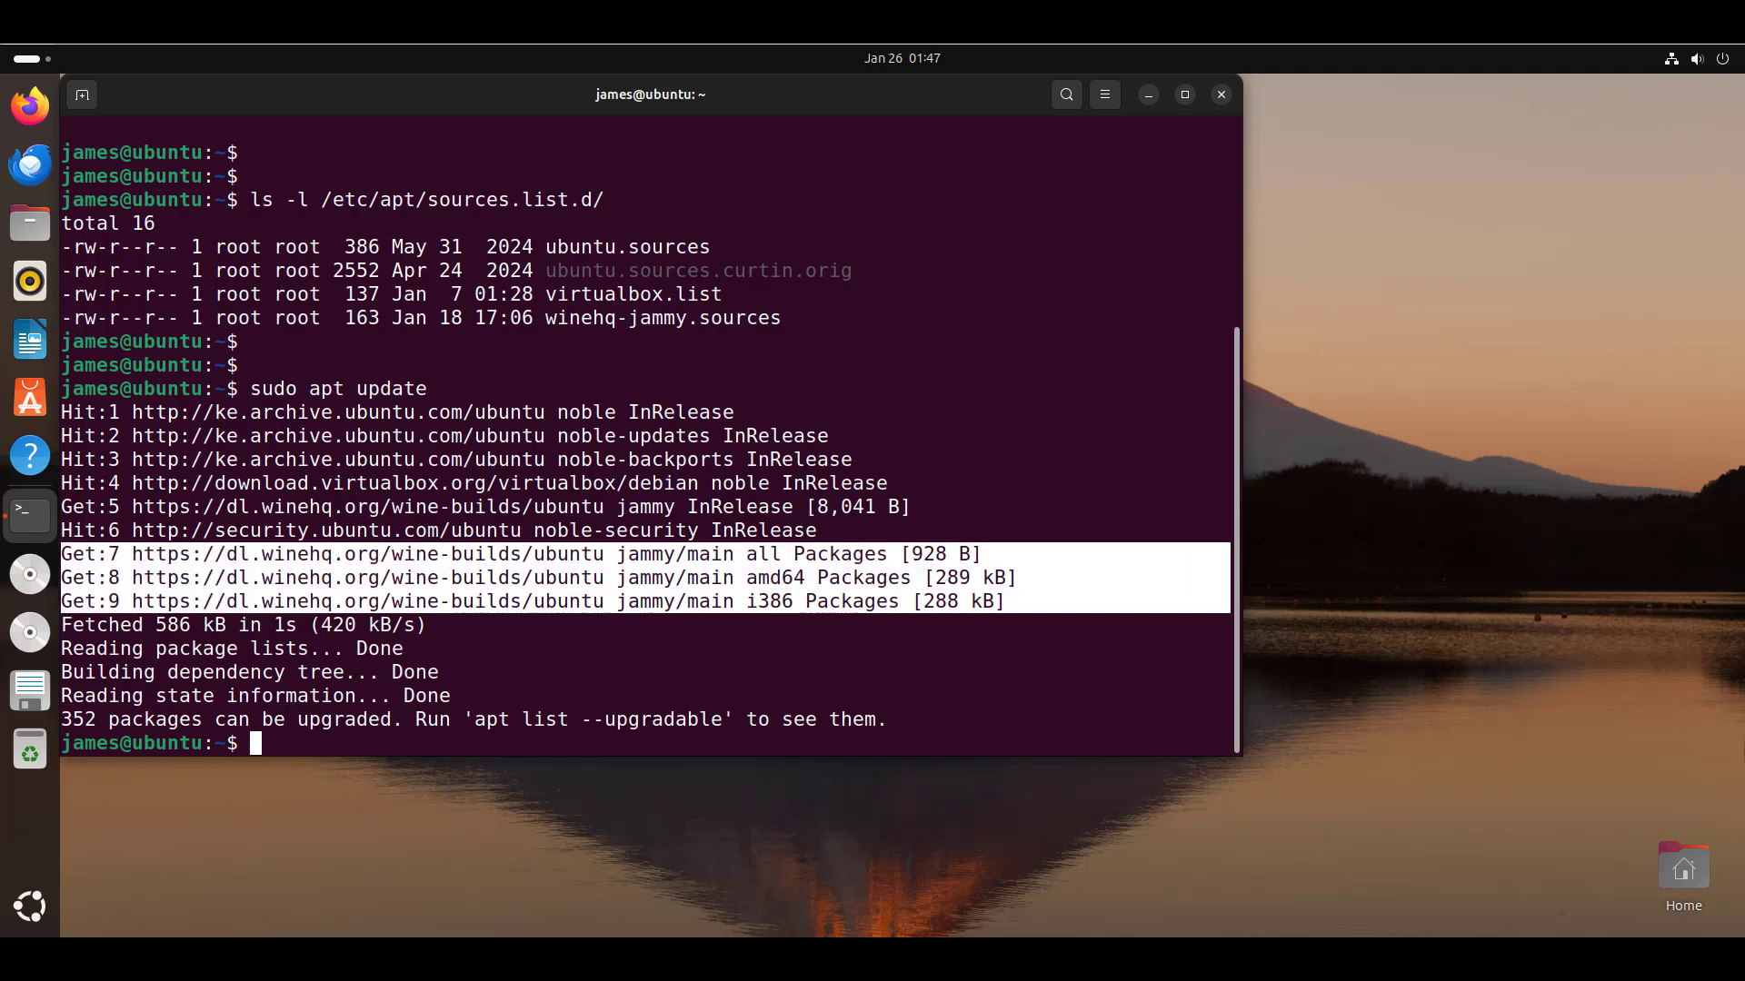
pyautogui.click(61, 554)
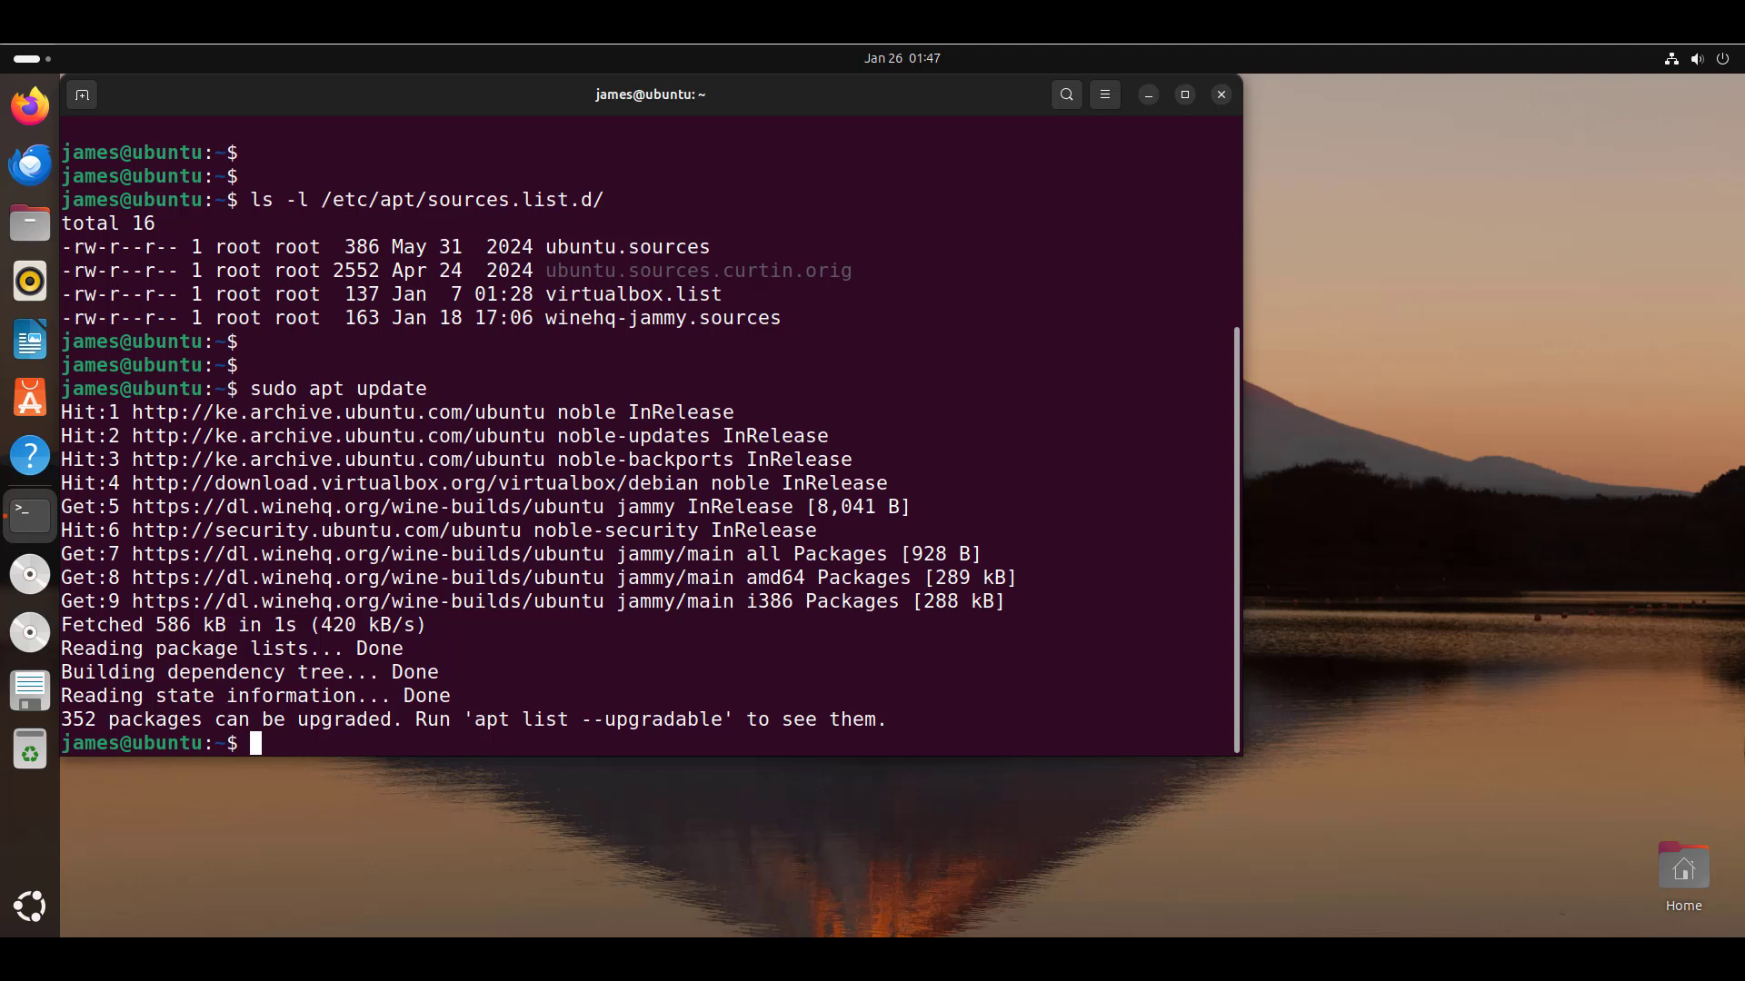
# Clear the terminal, install Wine with sudo apt install --install-recommends winehq-stable -y, and check the download size in the output
pyautogui.press('Return')
pyautogui.write('clear')
pyautogui.press('Return')
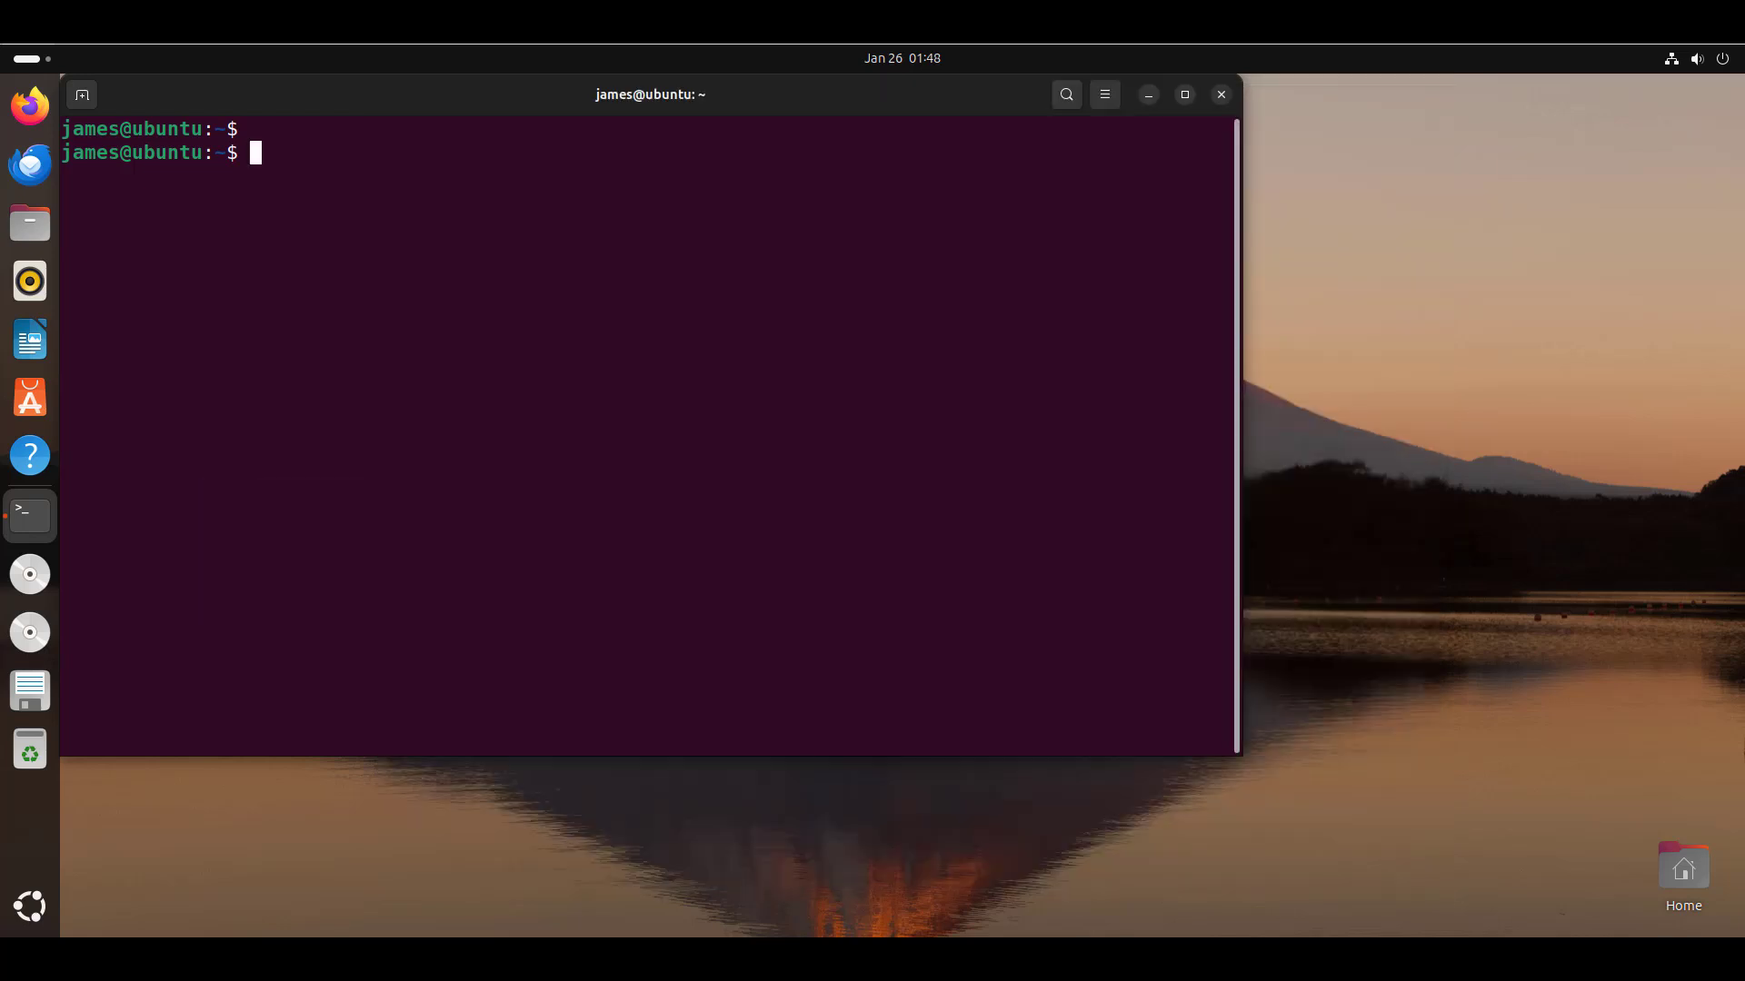
pyautogui.rightClick(294, 191)
pyautogui.click(336, 253)
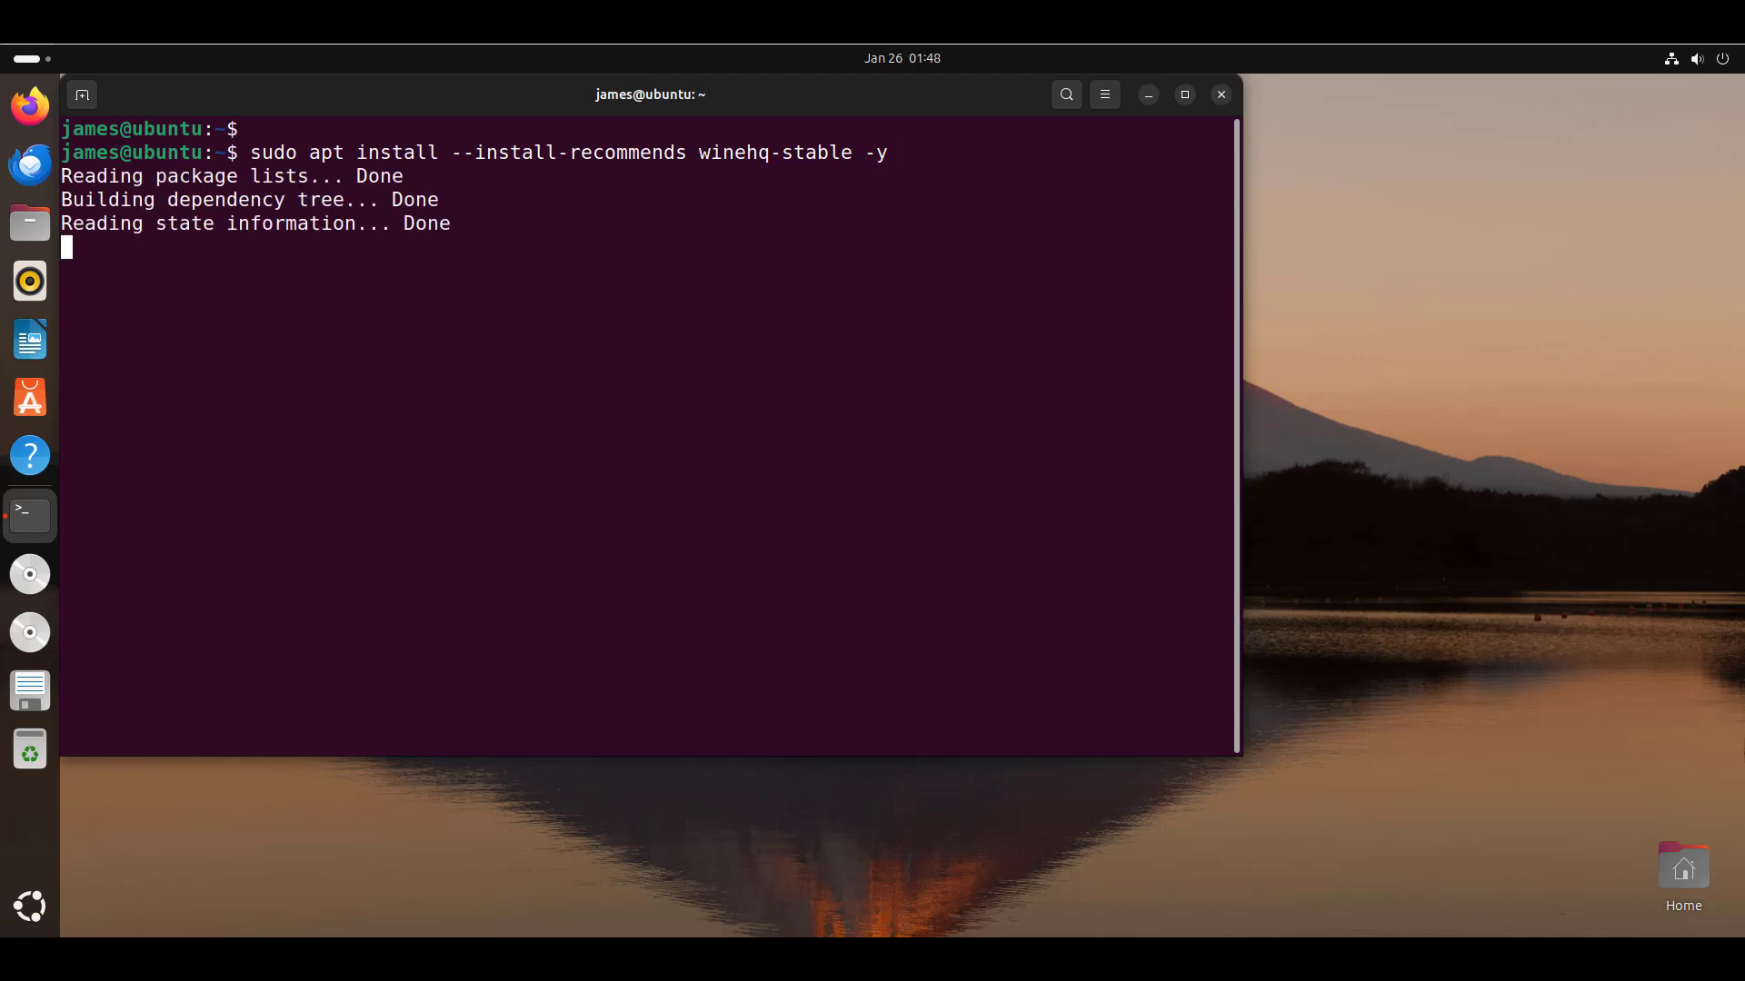
pyautogui.scroll(10, 651, 436)
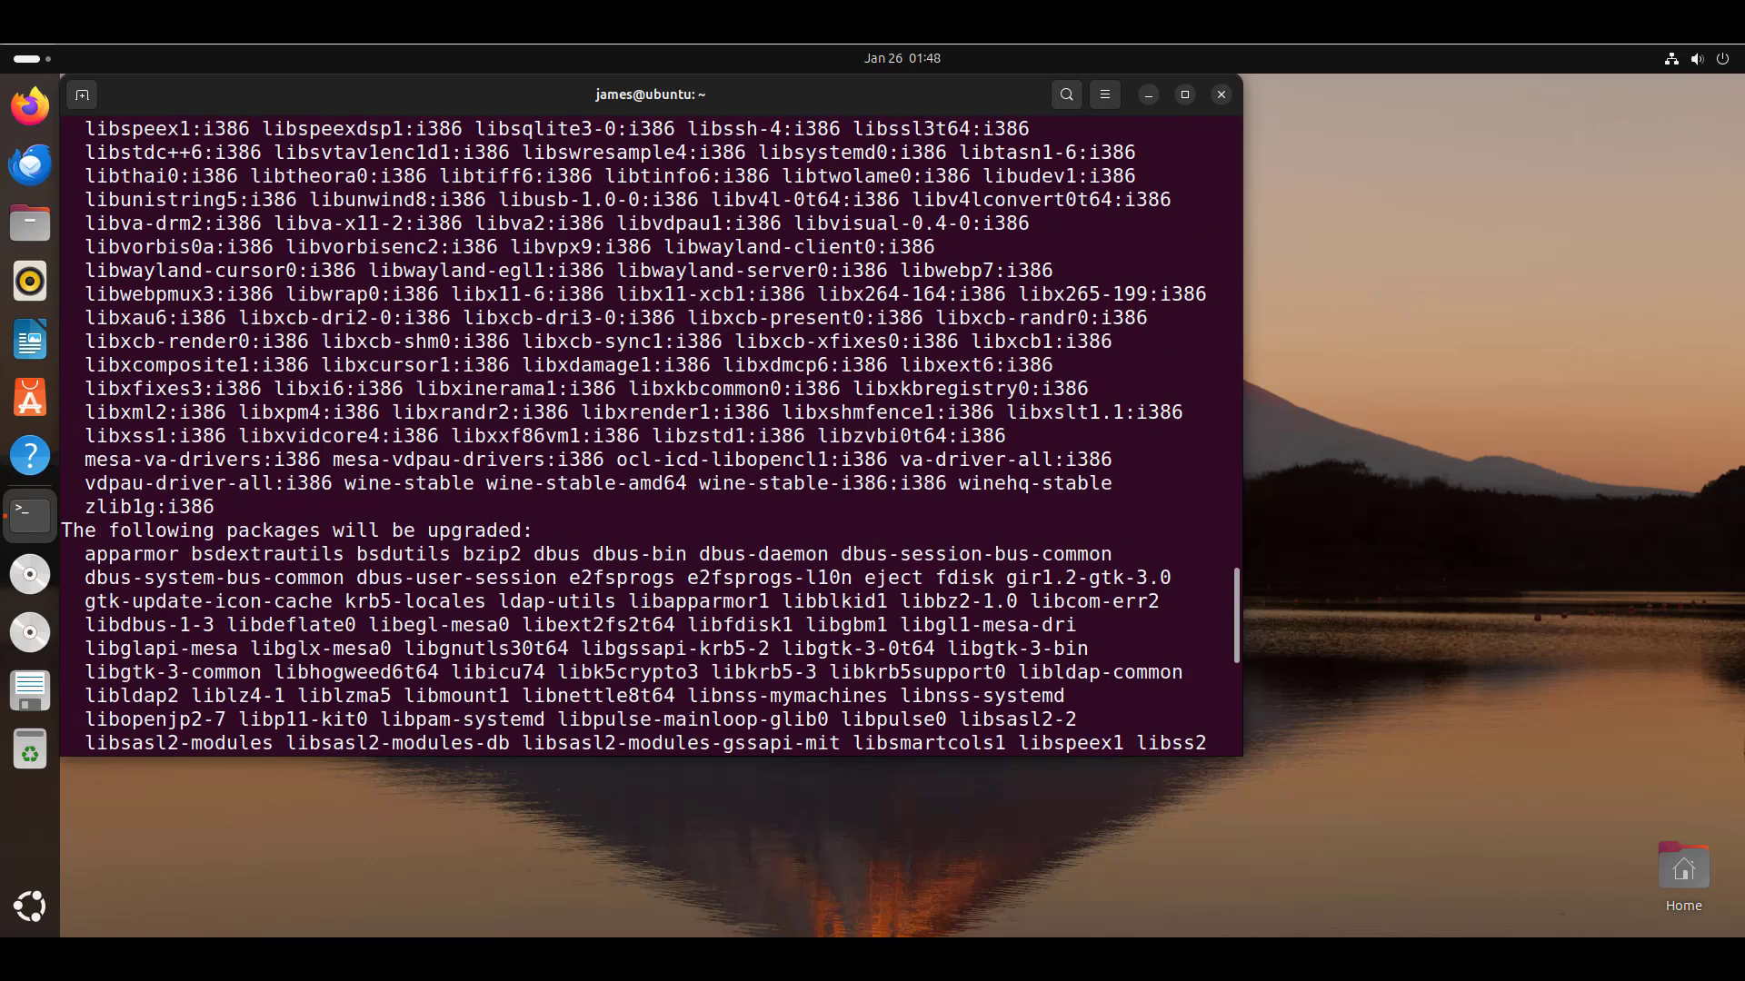
pyautogui.scroll(-10, 651, 436)
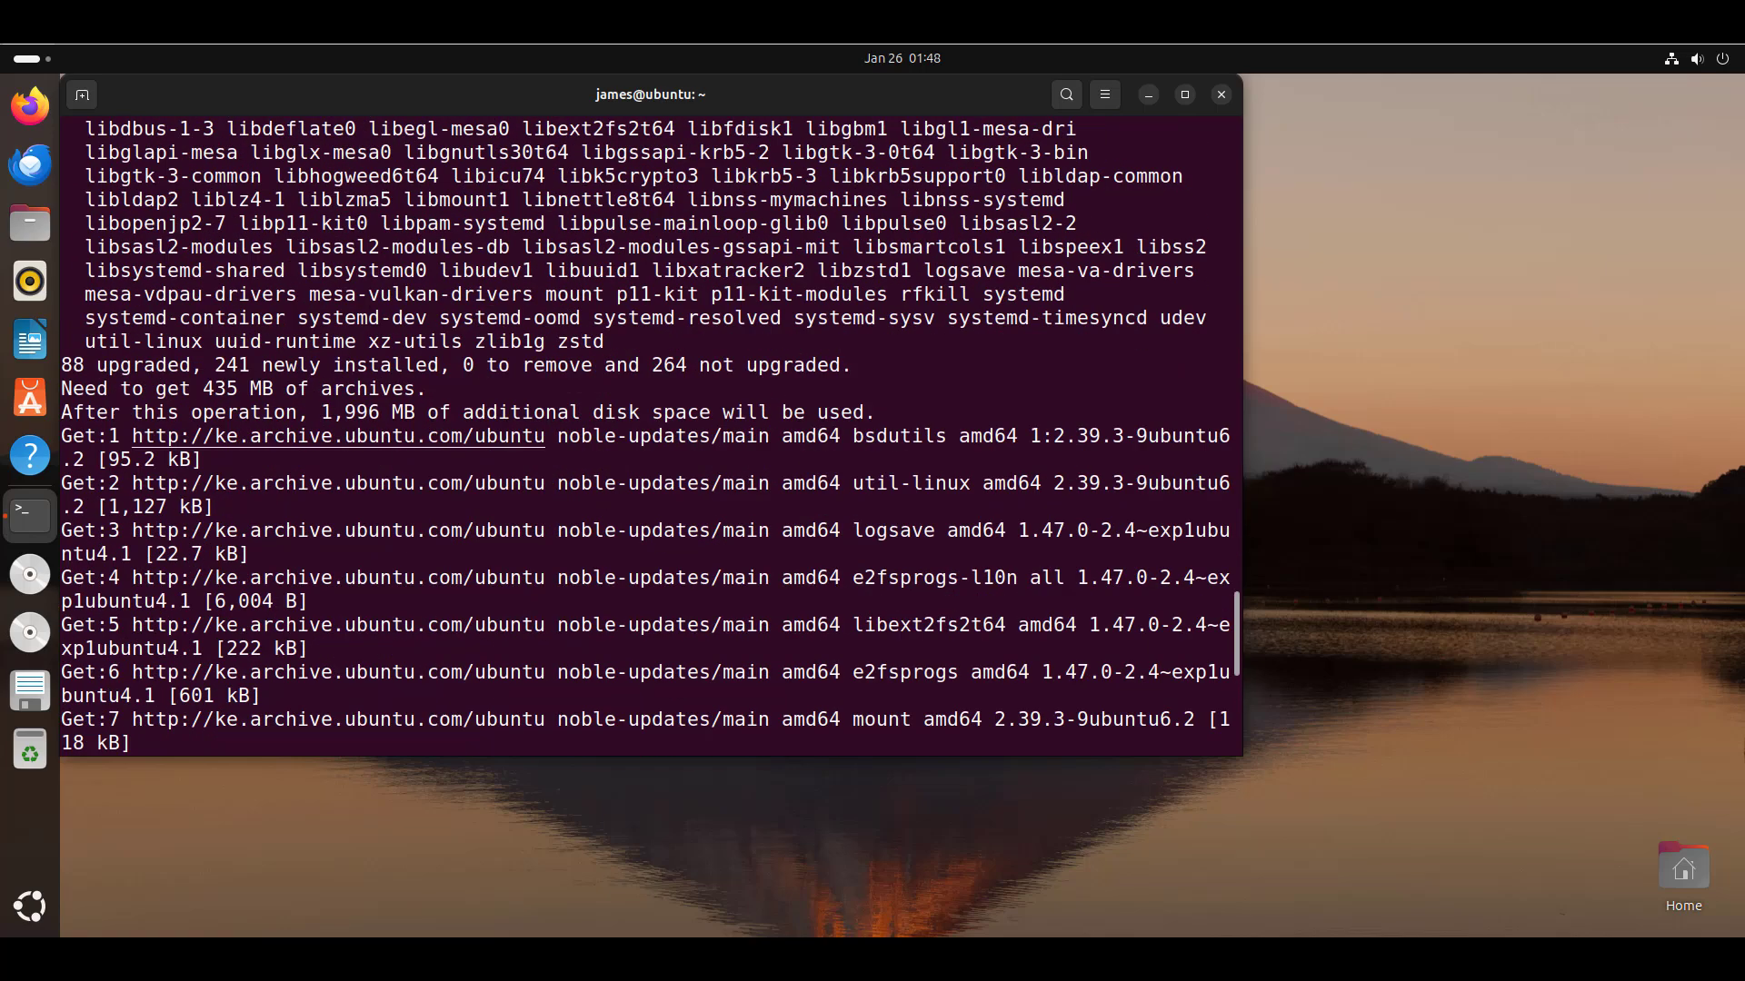
pyautogui.moveTo(203, 389); pyautogui.dragTo(238, 389)
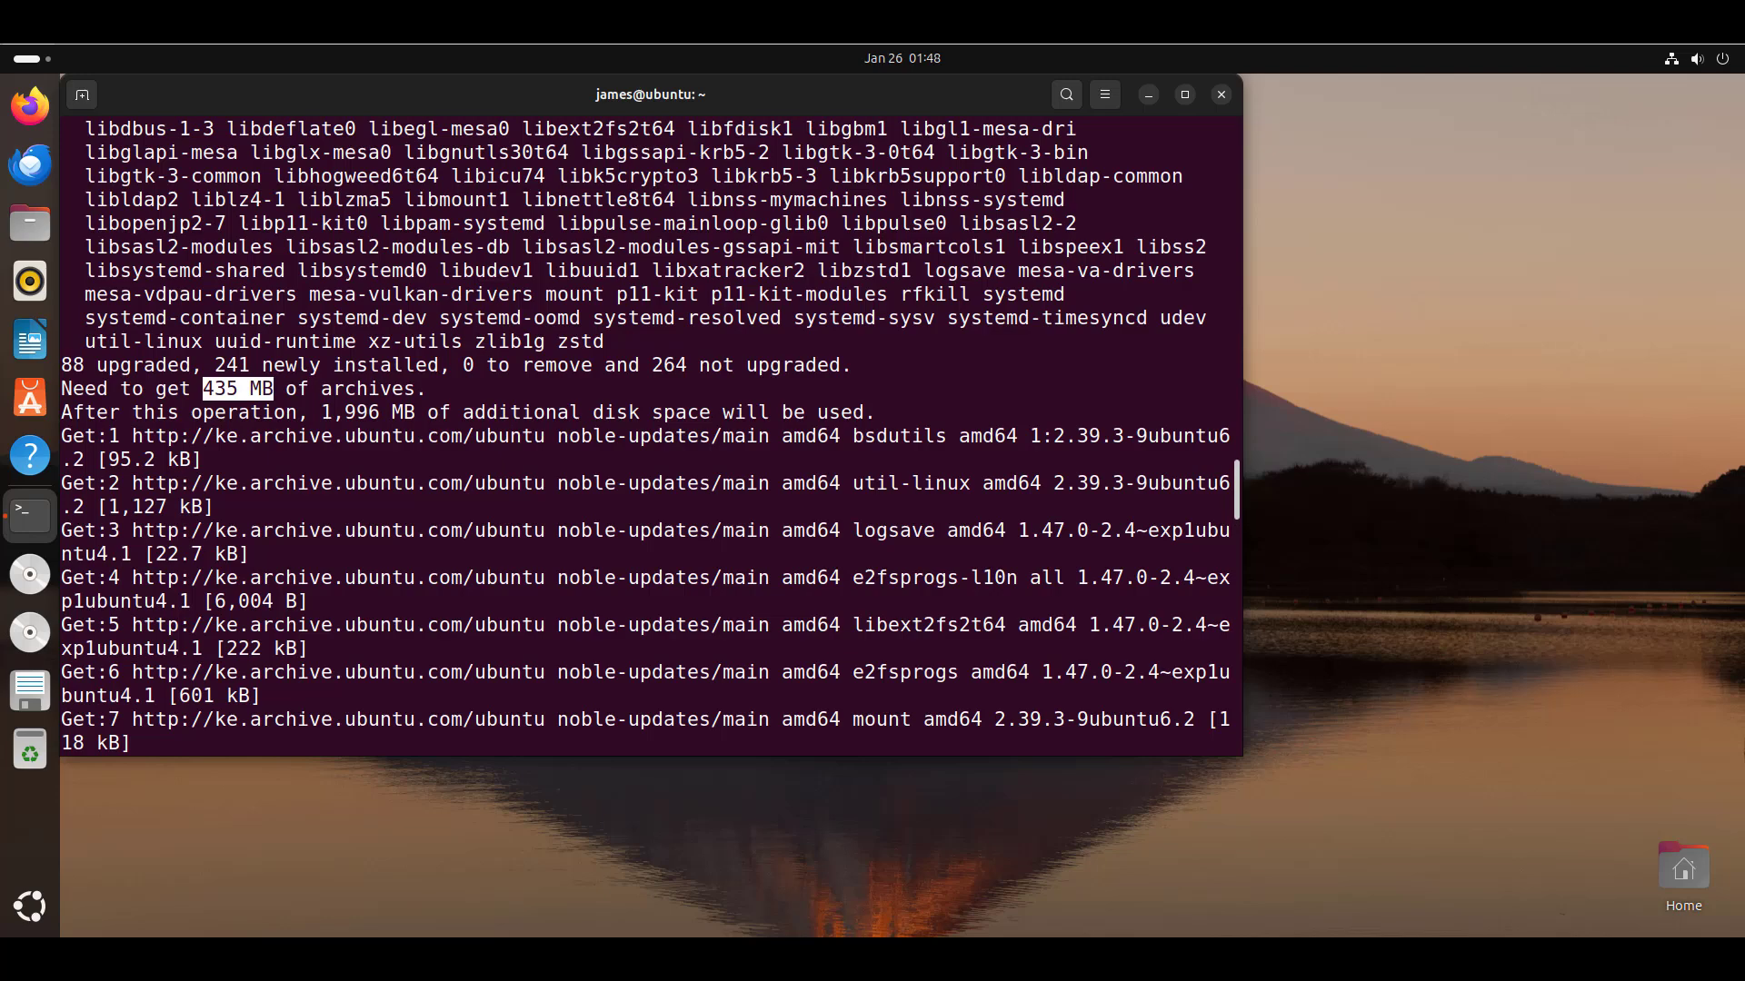
pyautogui.scroll(-20, 650, 437)
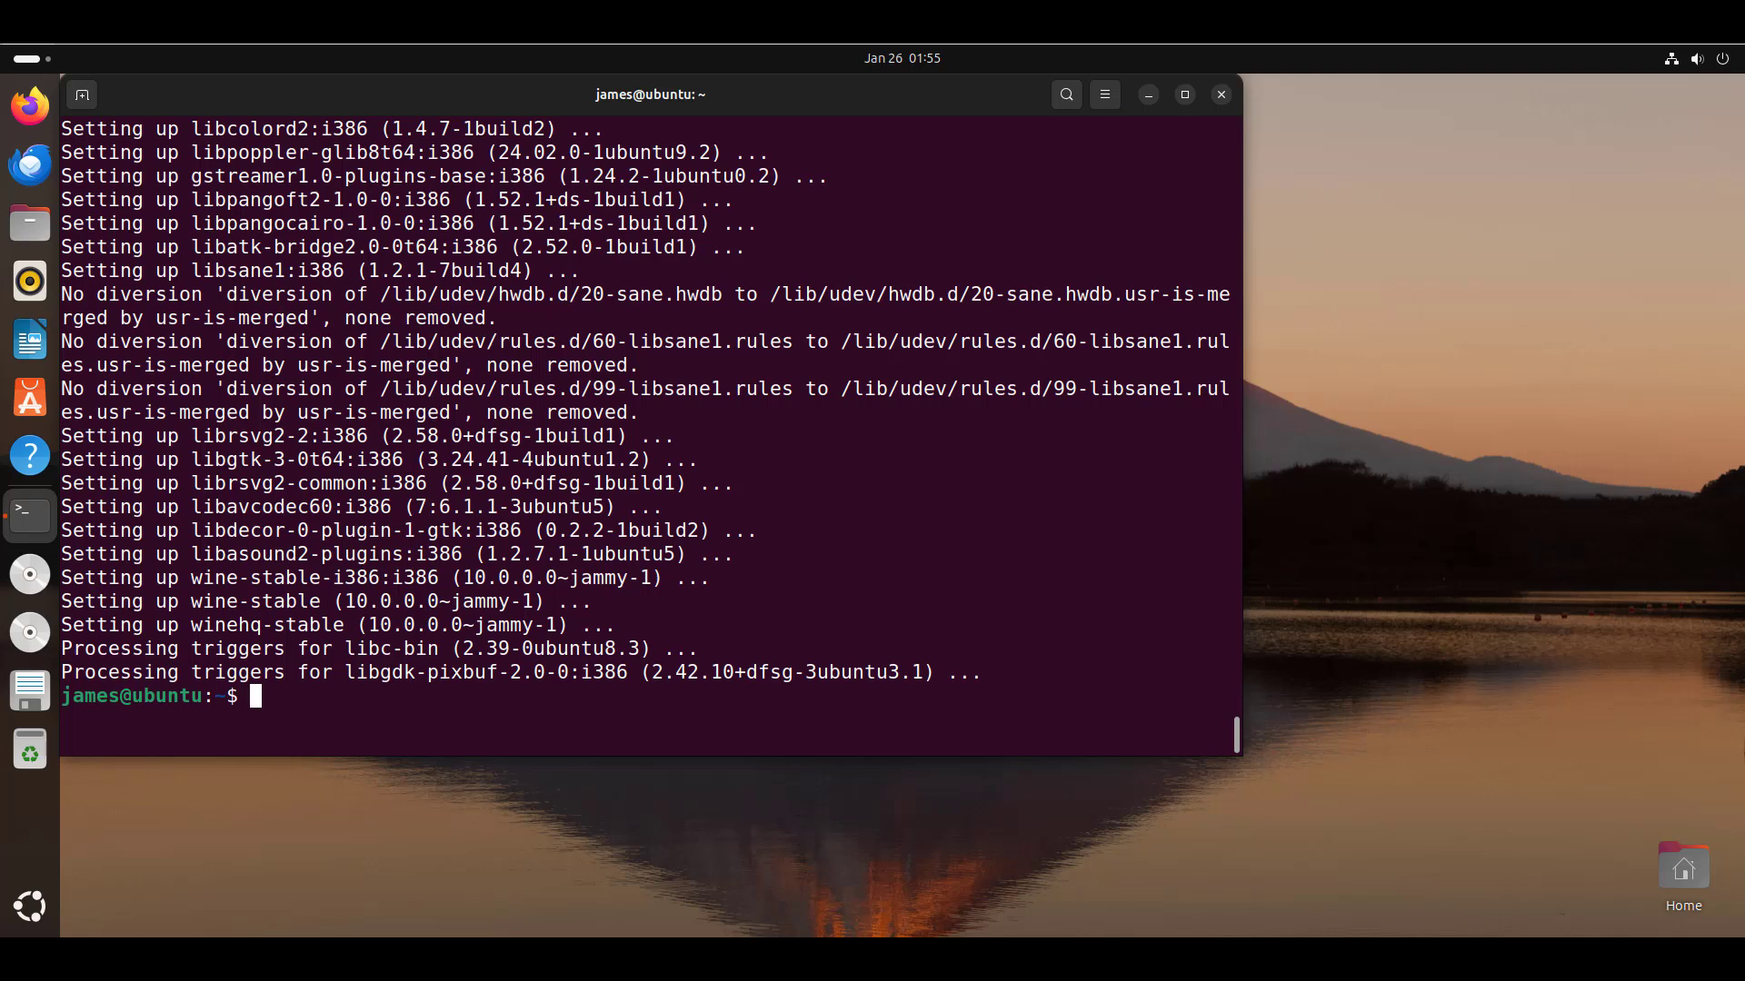
# Clear the terminal and check the installed Wine version by running wine --version
pyautogui.write('clear')
pyautogui.press('Return')
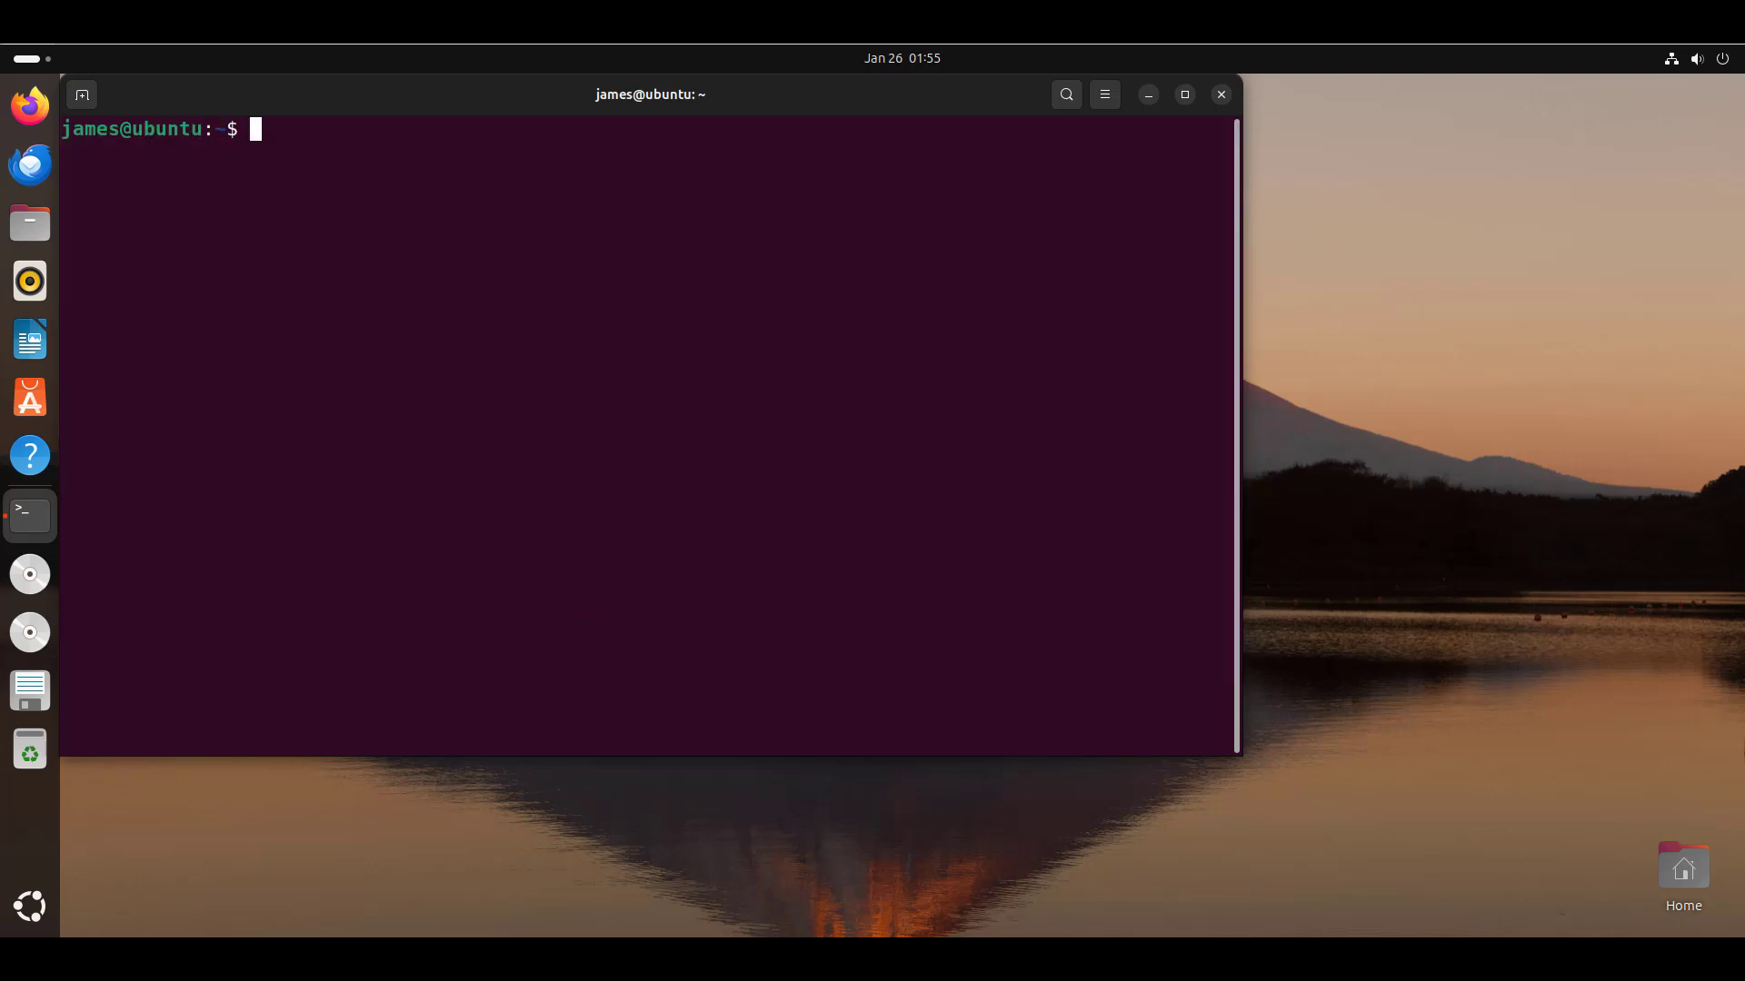
pyautogui.press('Return')
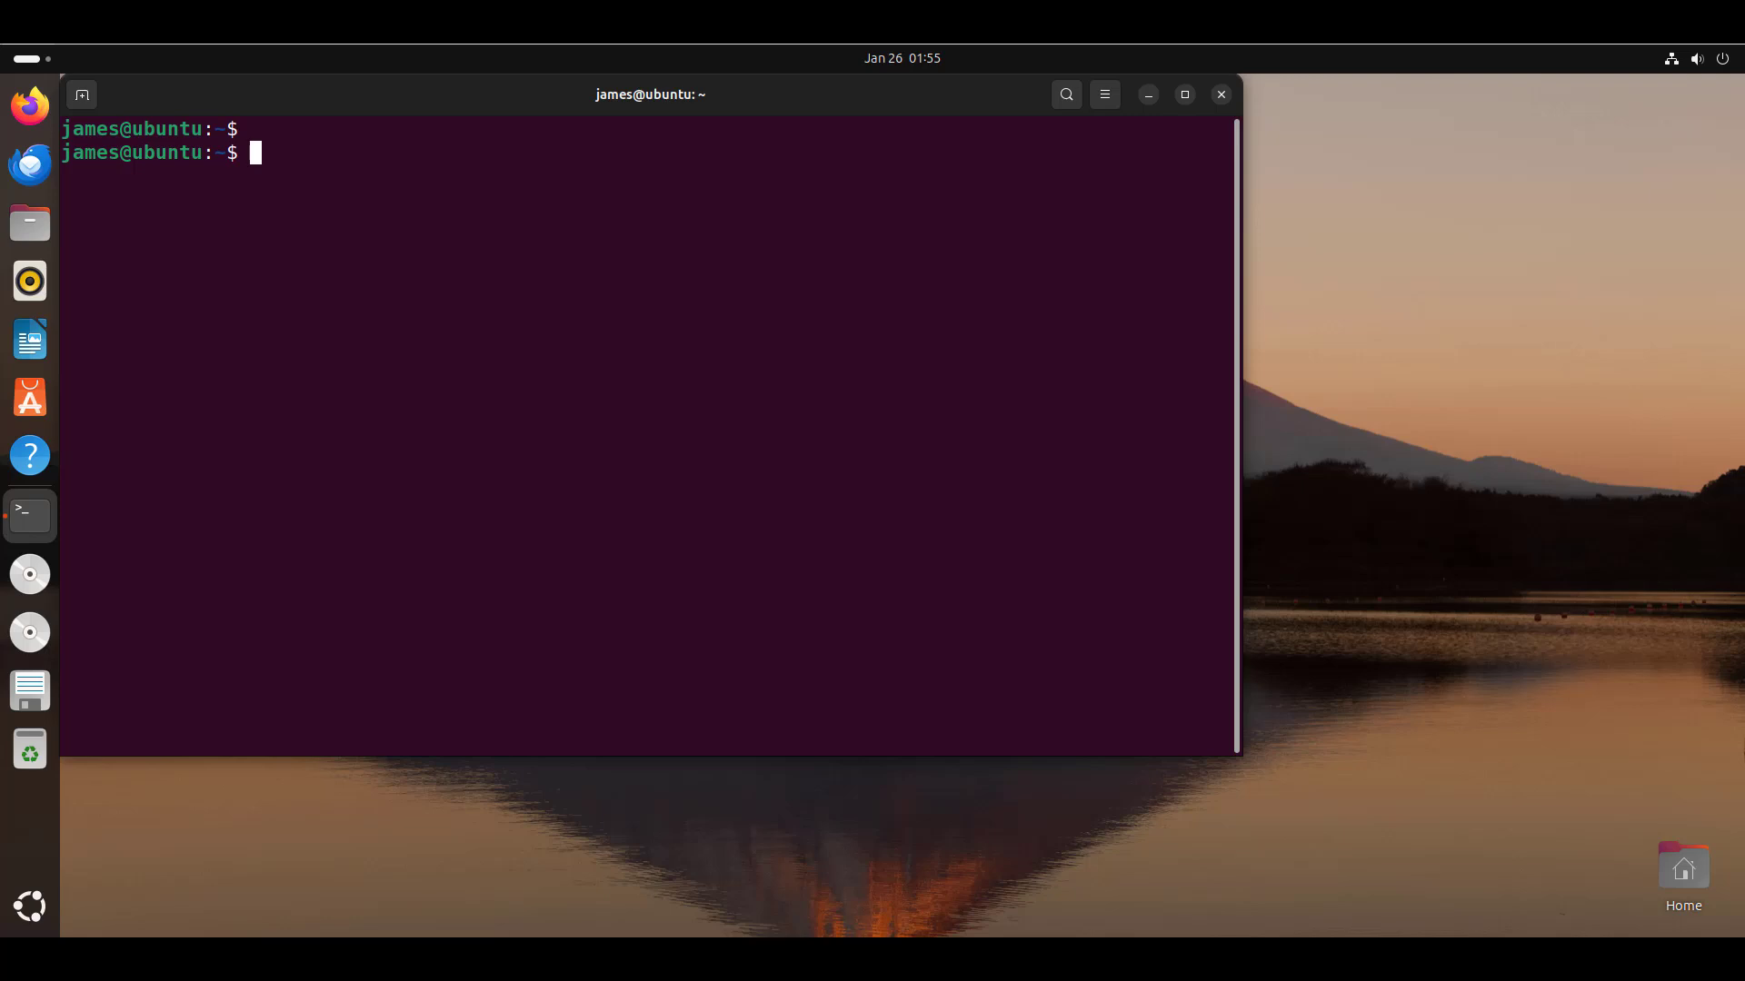
pyautogui.write('wine --version')
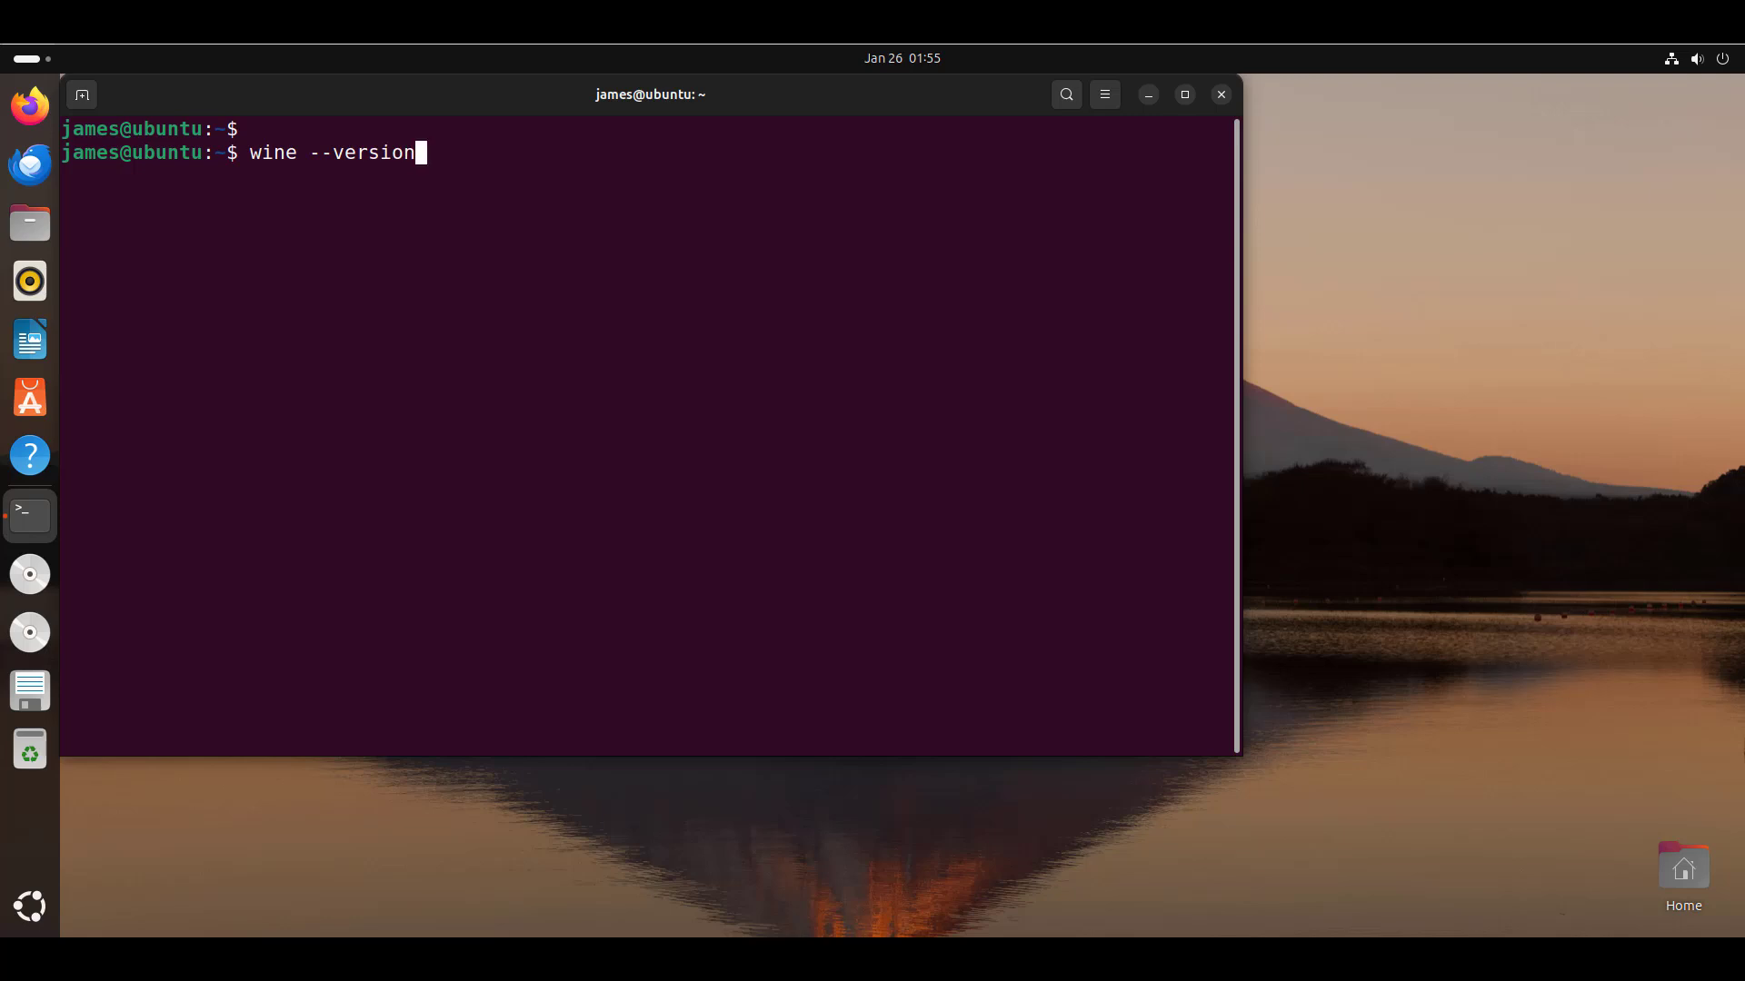
pyautogui.press('Return')
pyautogui.press('Return')
pyautogui.press('Return')
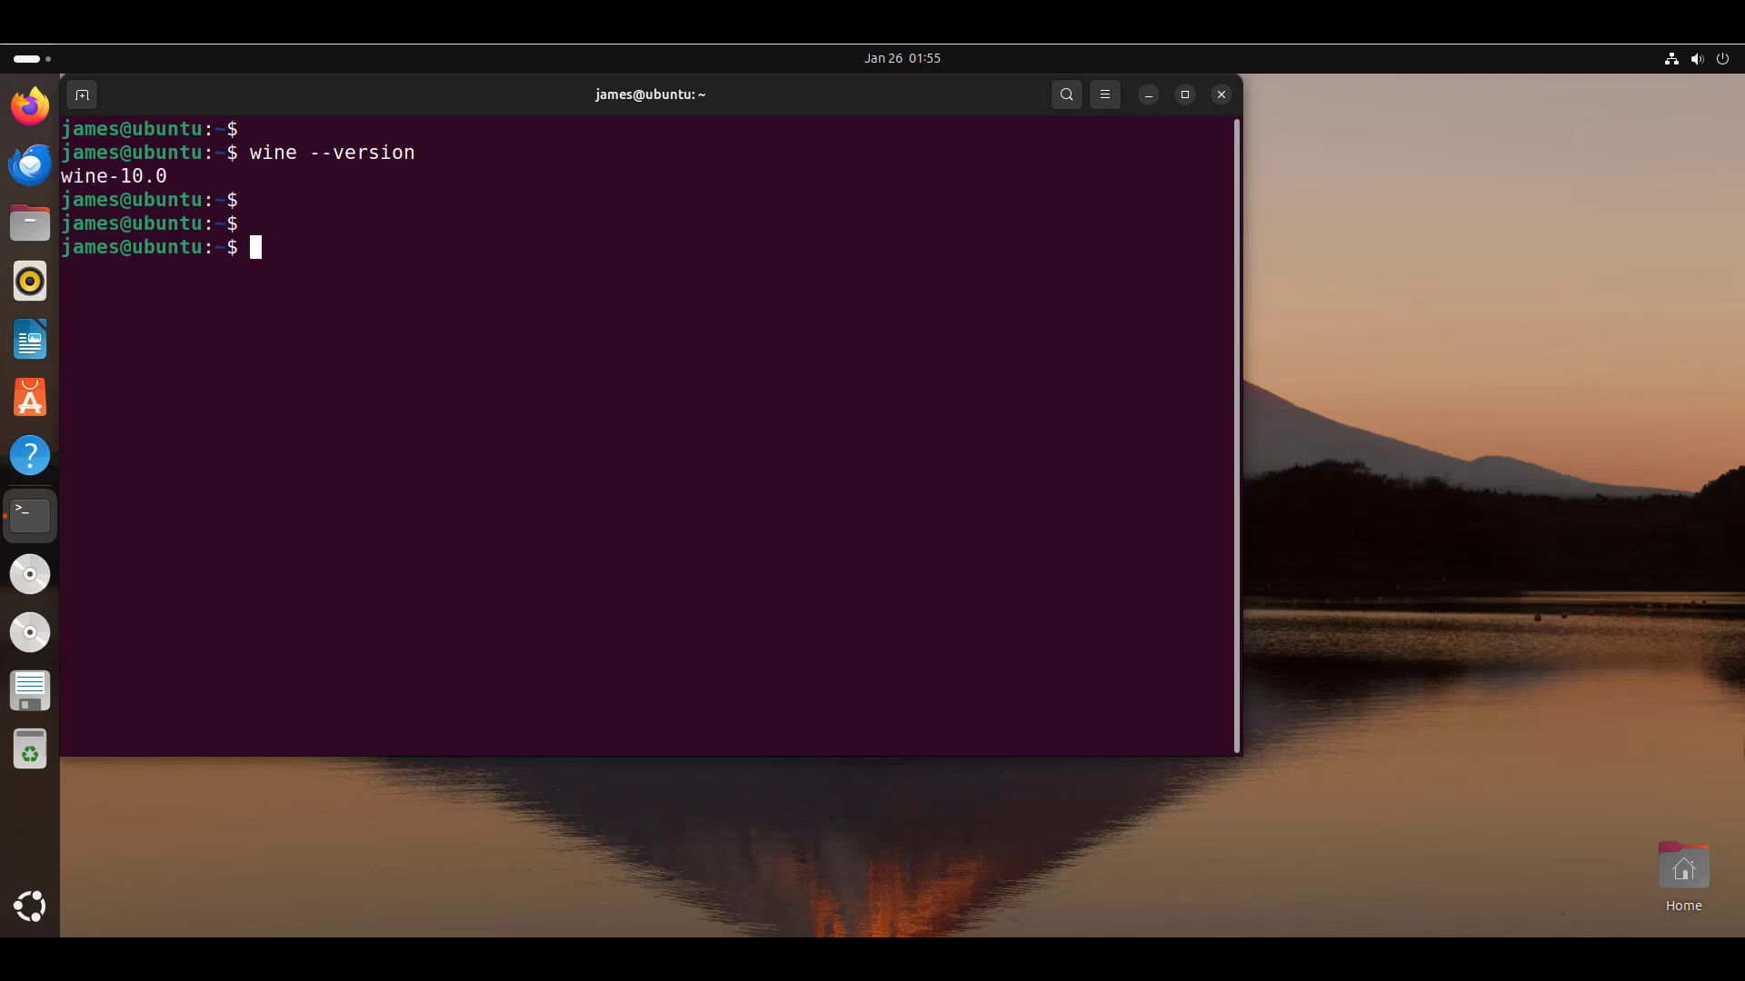
pyautogui.moveTo(545, 175); pyautogui.dragTo(61, 176)
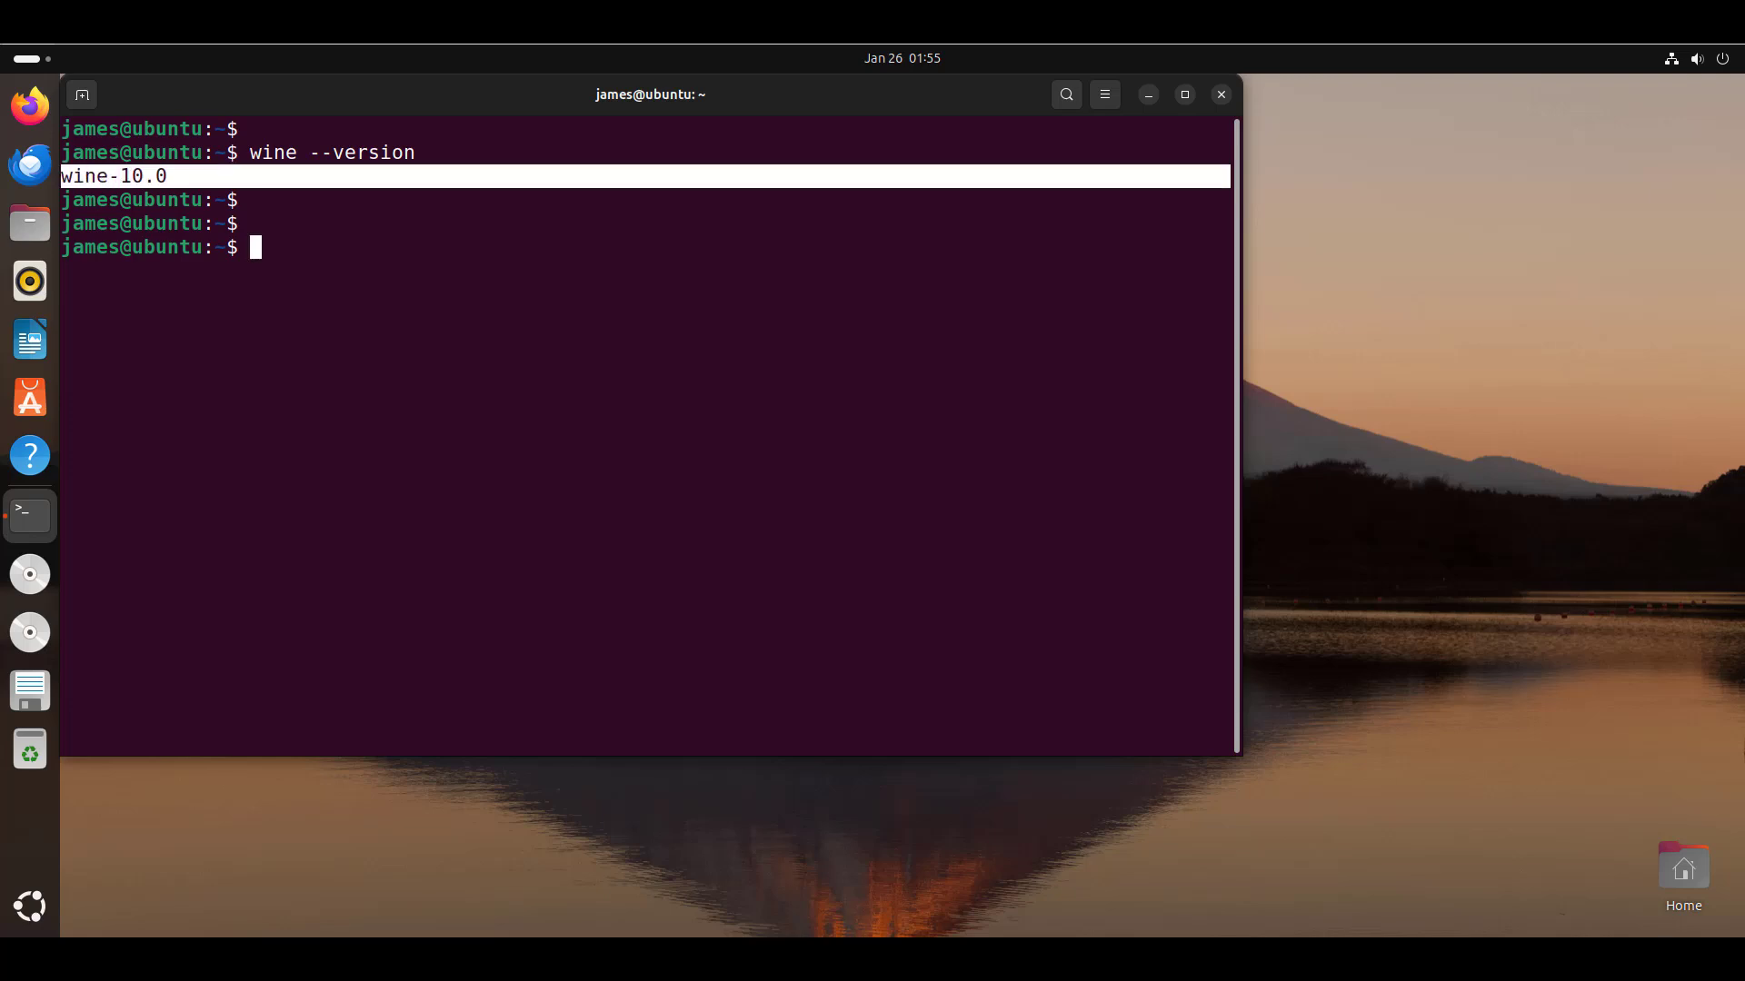
pyautogui.click(61, 175)
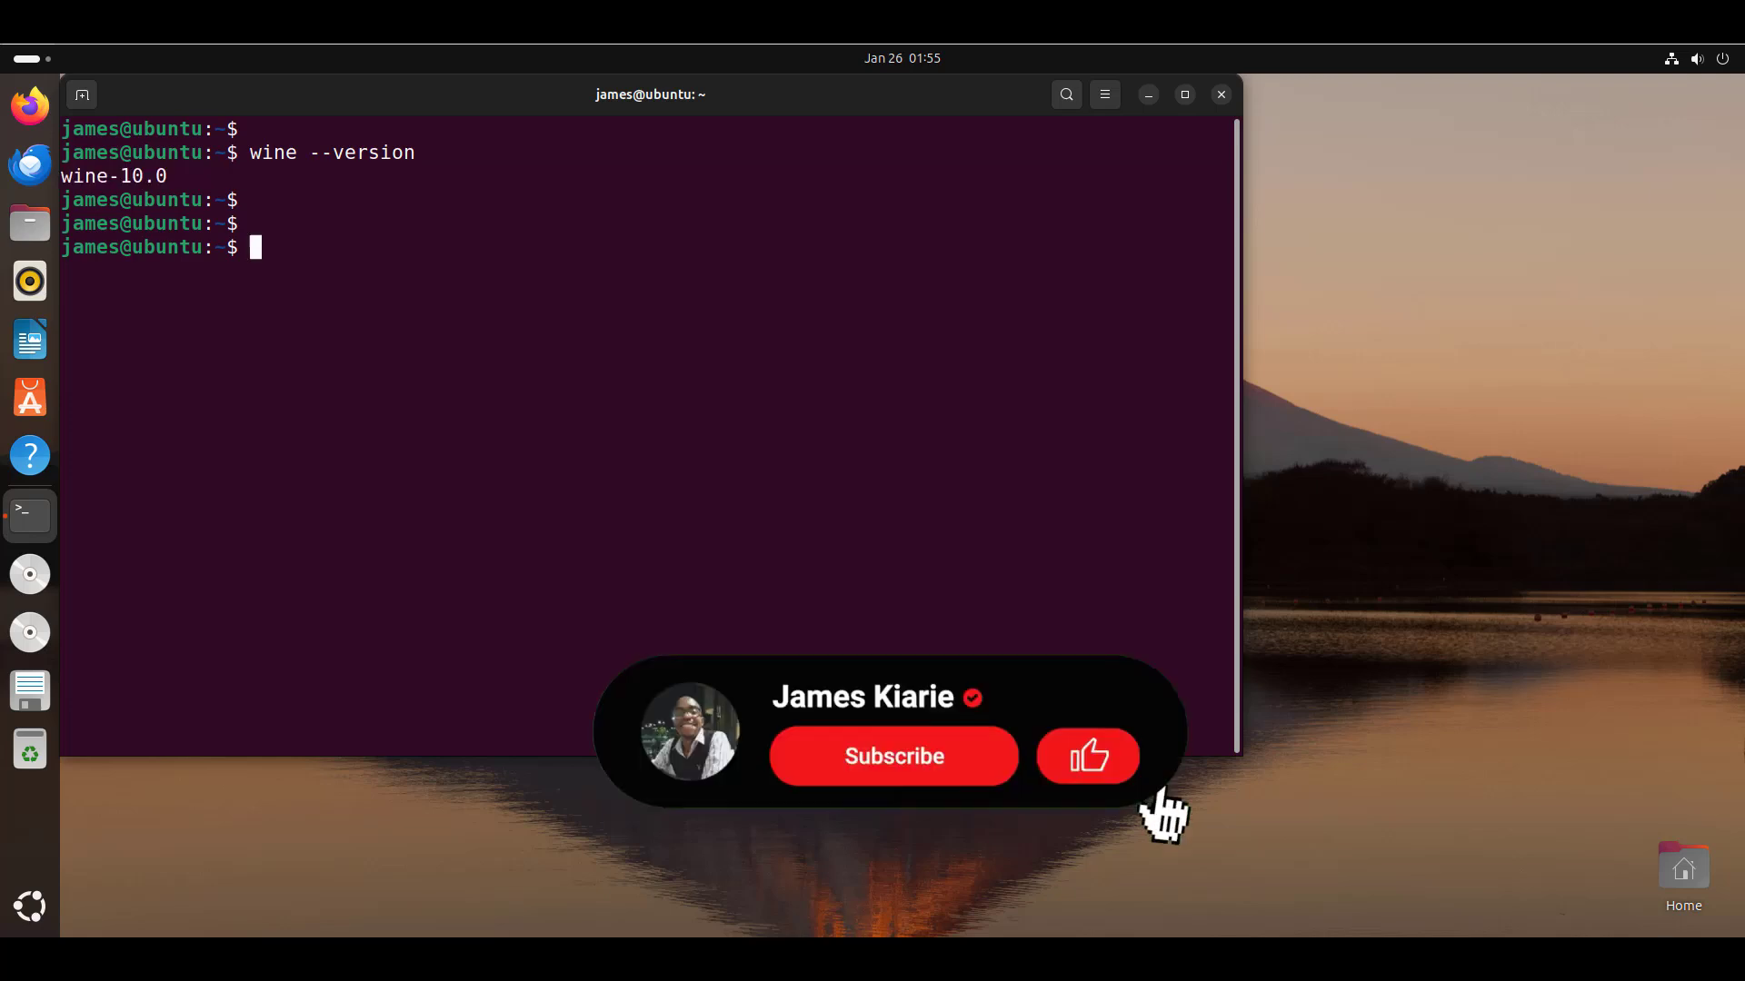
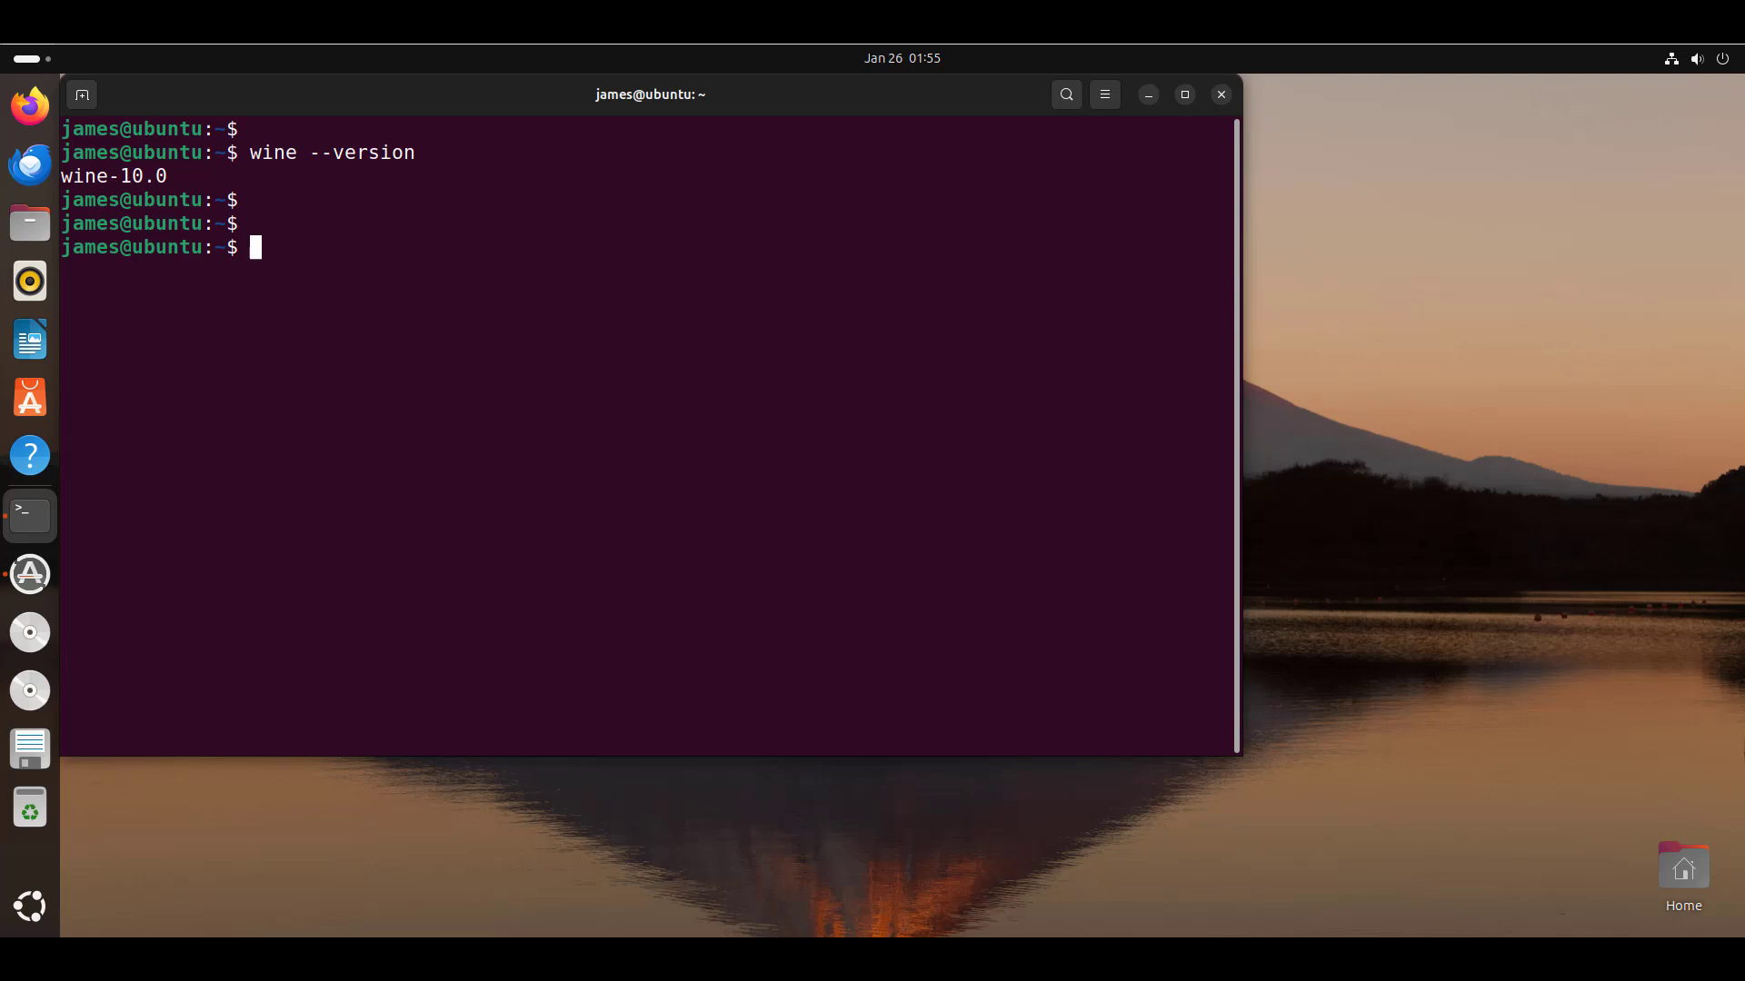
# Run wineboot to create the Wine configuration directory and install the Wine Mono package it offers
pyautogui.write('wineboot')
pyautogui.press('Return')
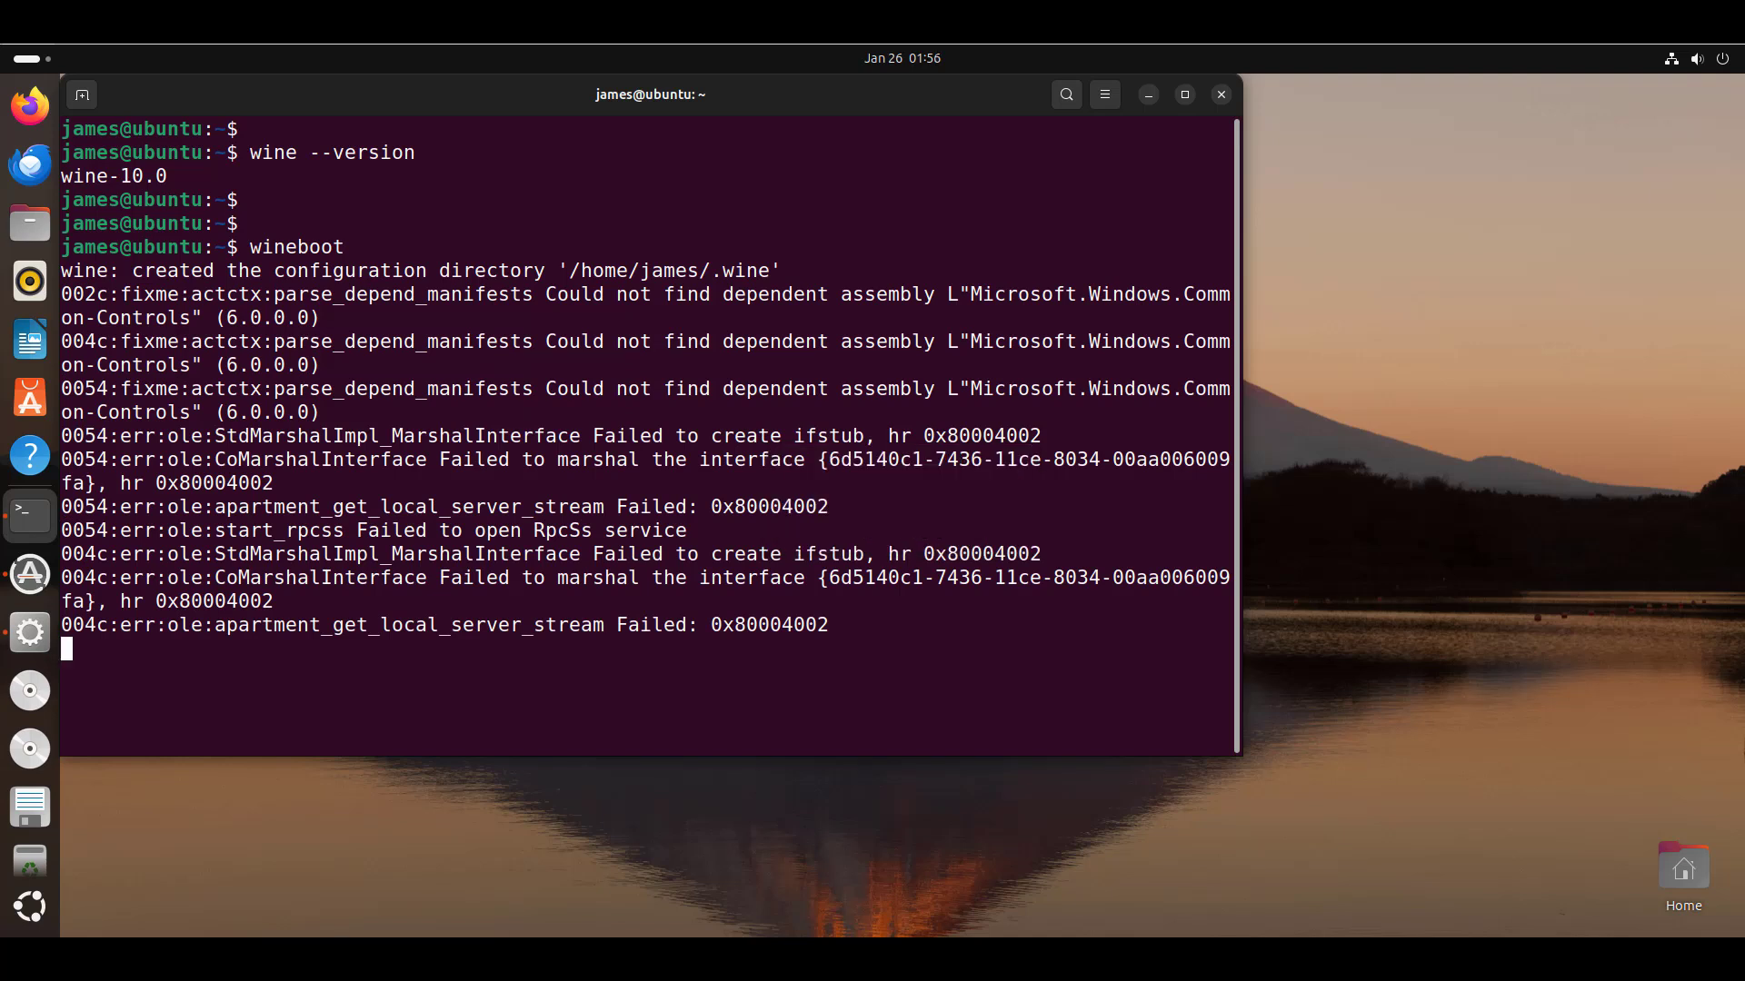
pyautogui.moveTo(710, 271); pyautogui.dragTo(769, 271)
pyautogui.click(770, 270)
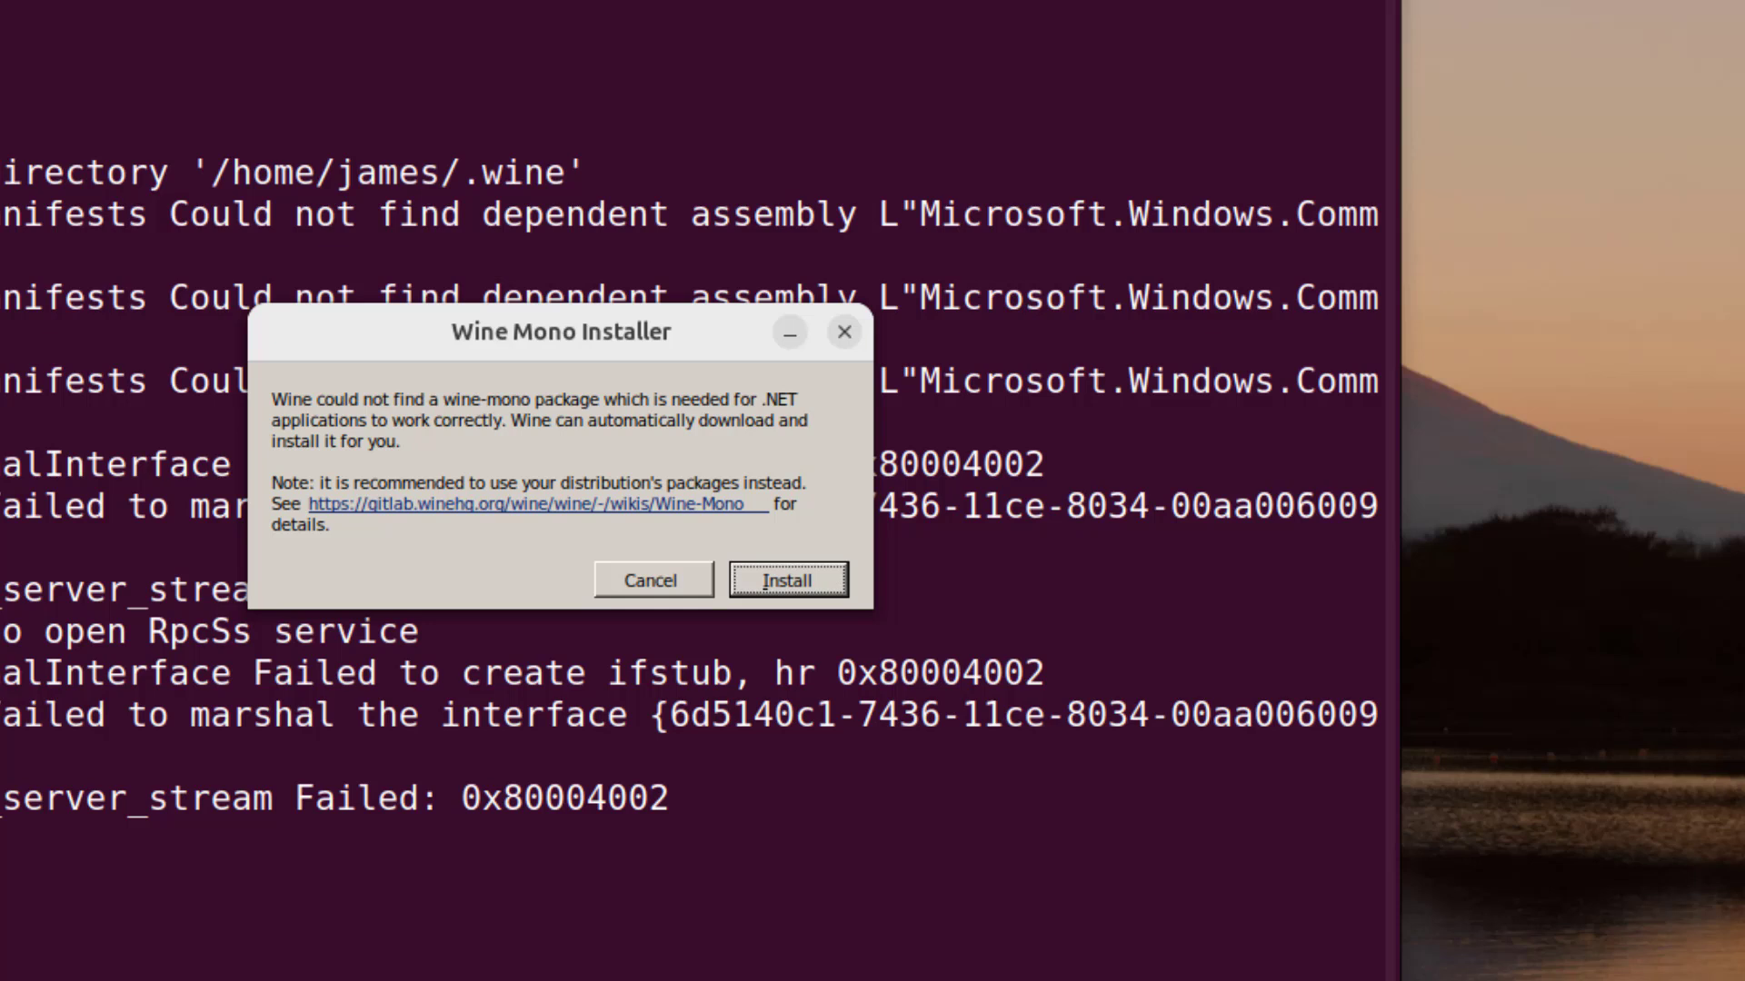
pyautogui.press('Return')
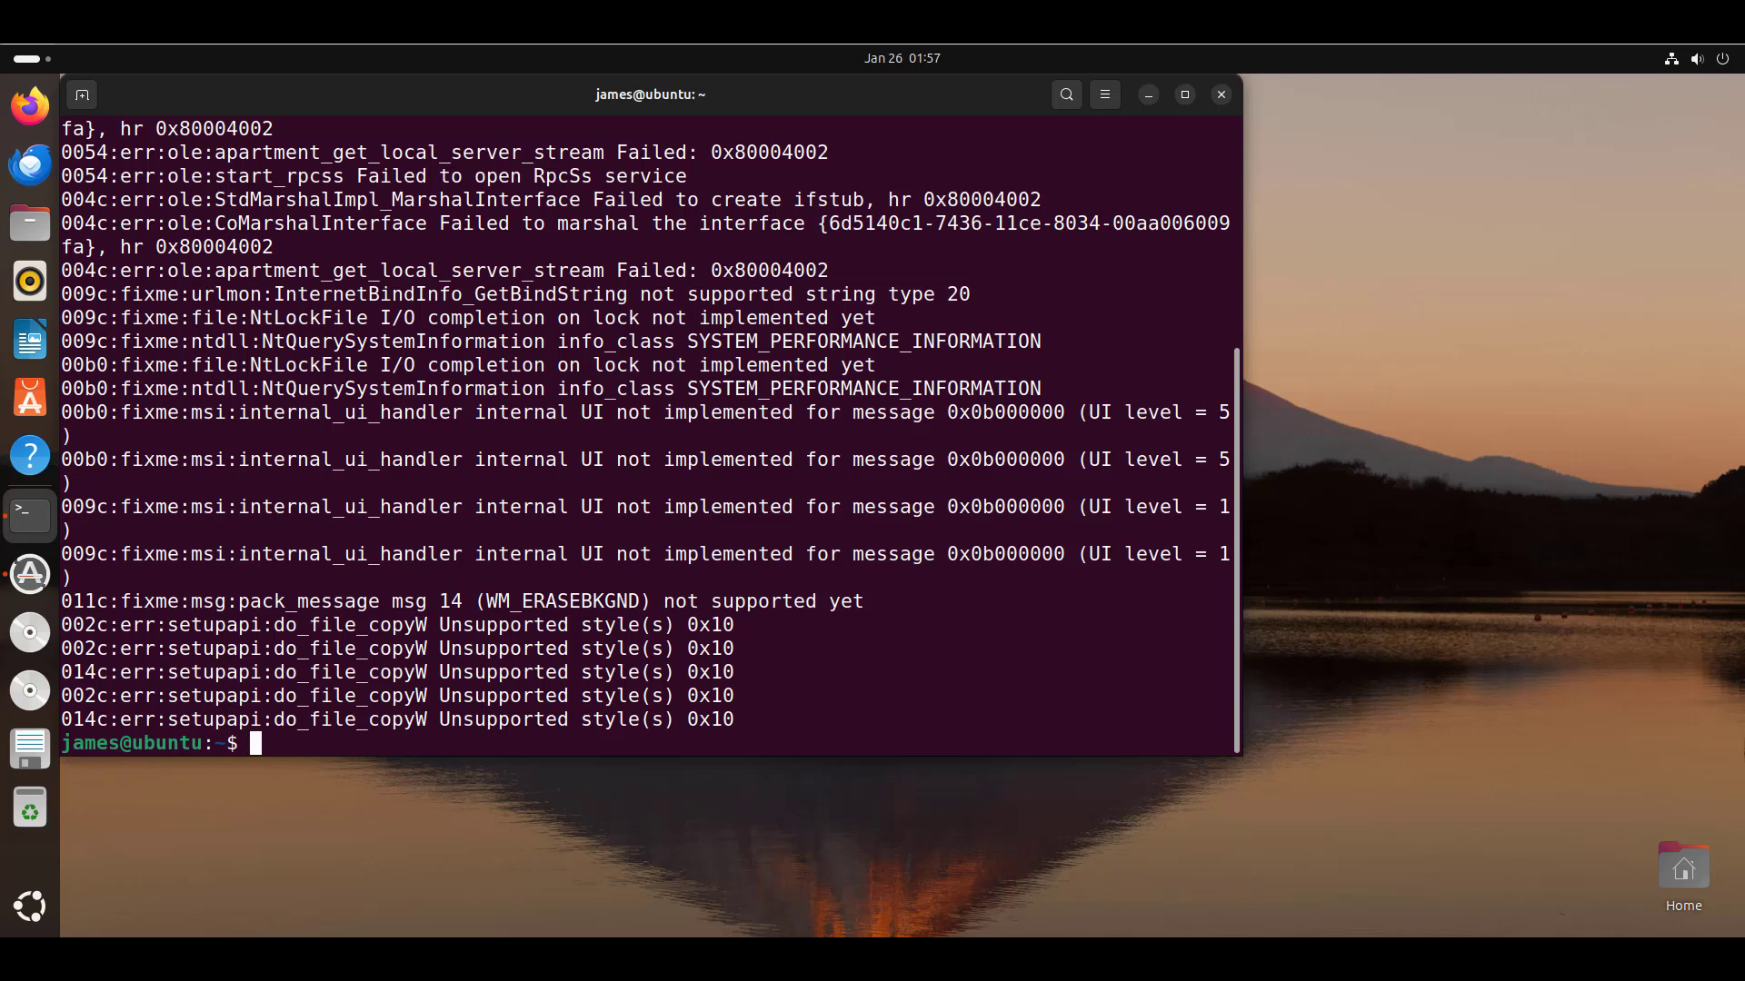
# Clear the terminal and list all home directory contents, including hidden ones, with ls -la to check for the .wine folder
pyautogui.write('clear')
pyautogui.press('Return')
pyautogui.press('Return')
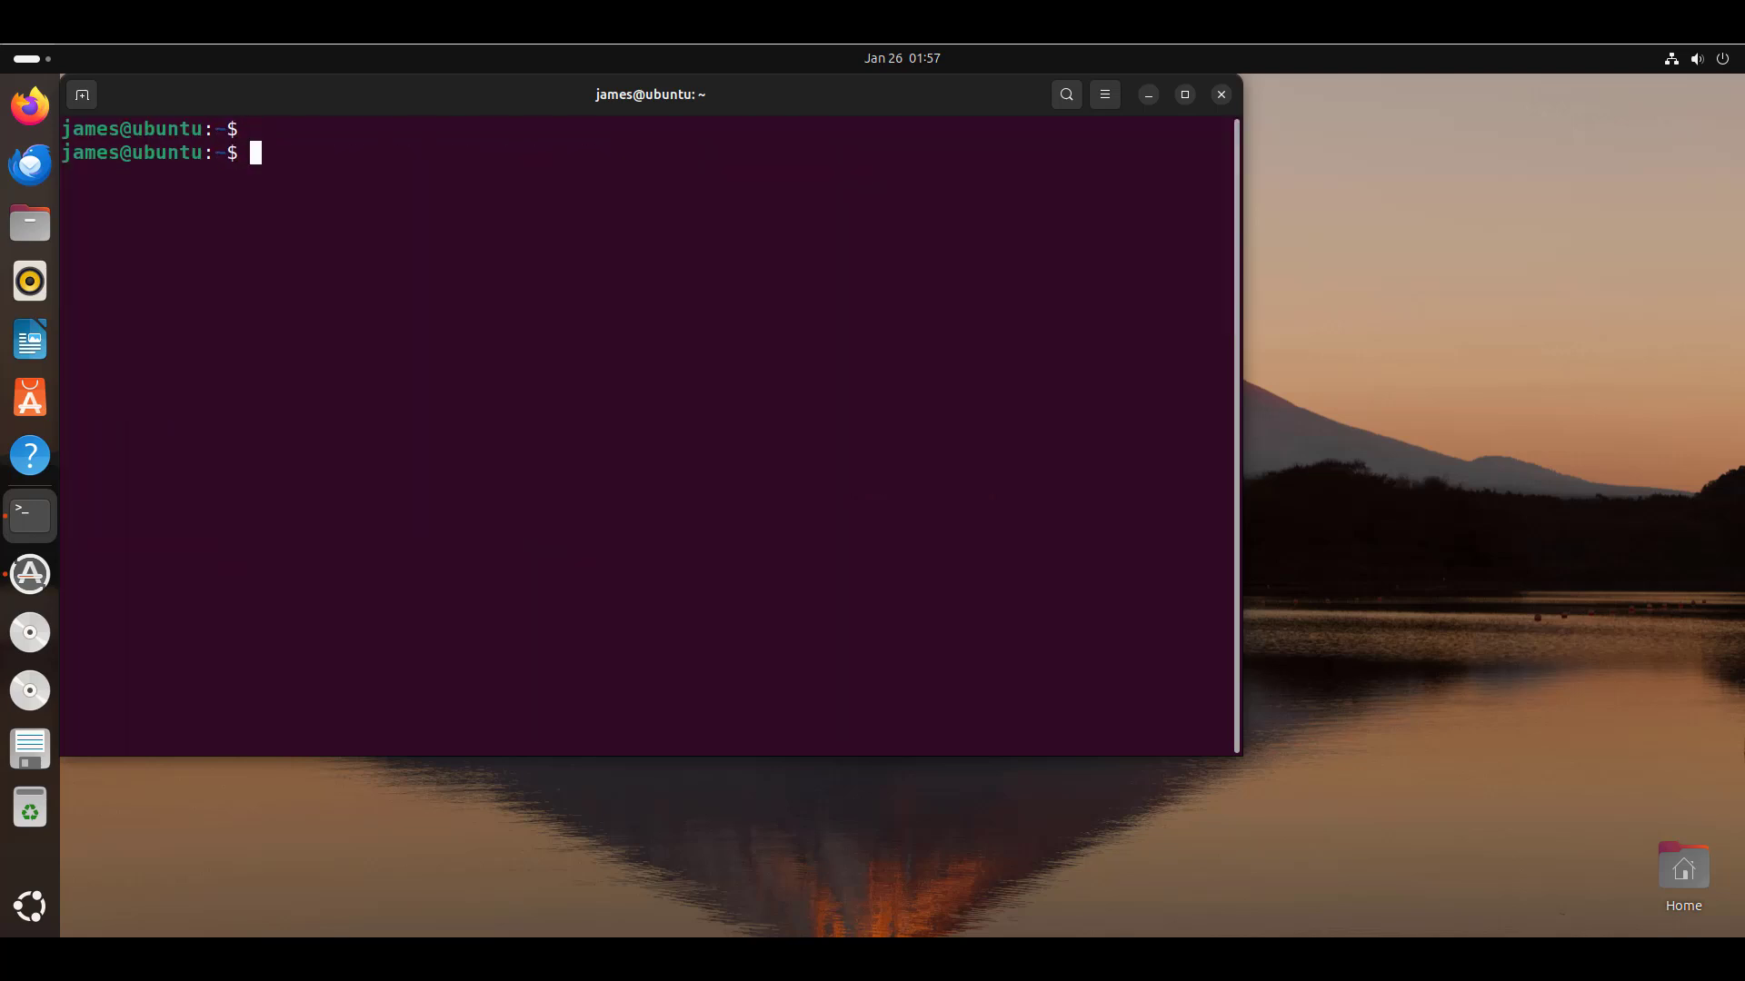
pyautogui.write('ls -la')
pyautogui.press('Return')
pyautogui.press('Return')
pyautogui.press('Return')
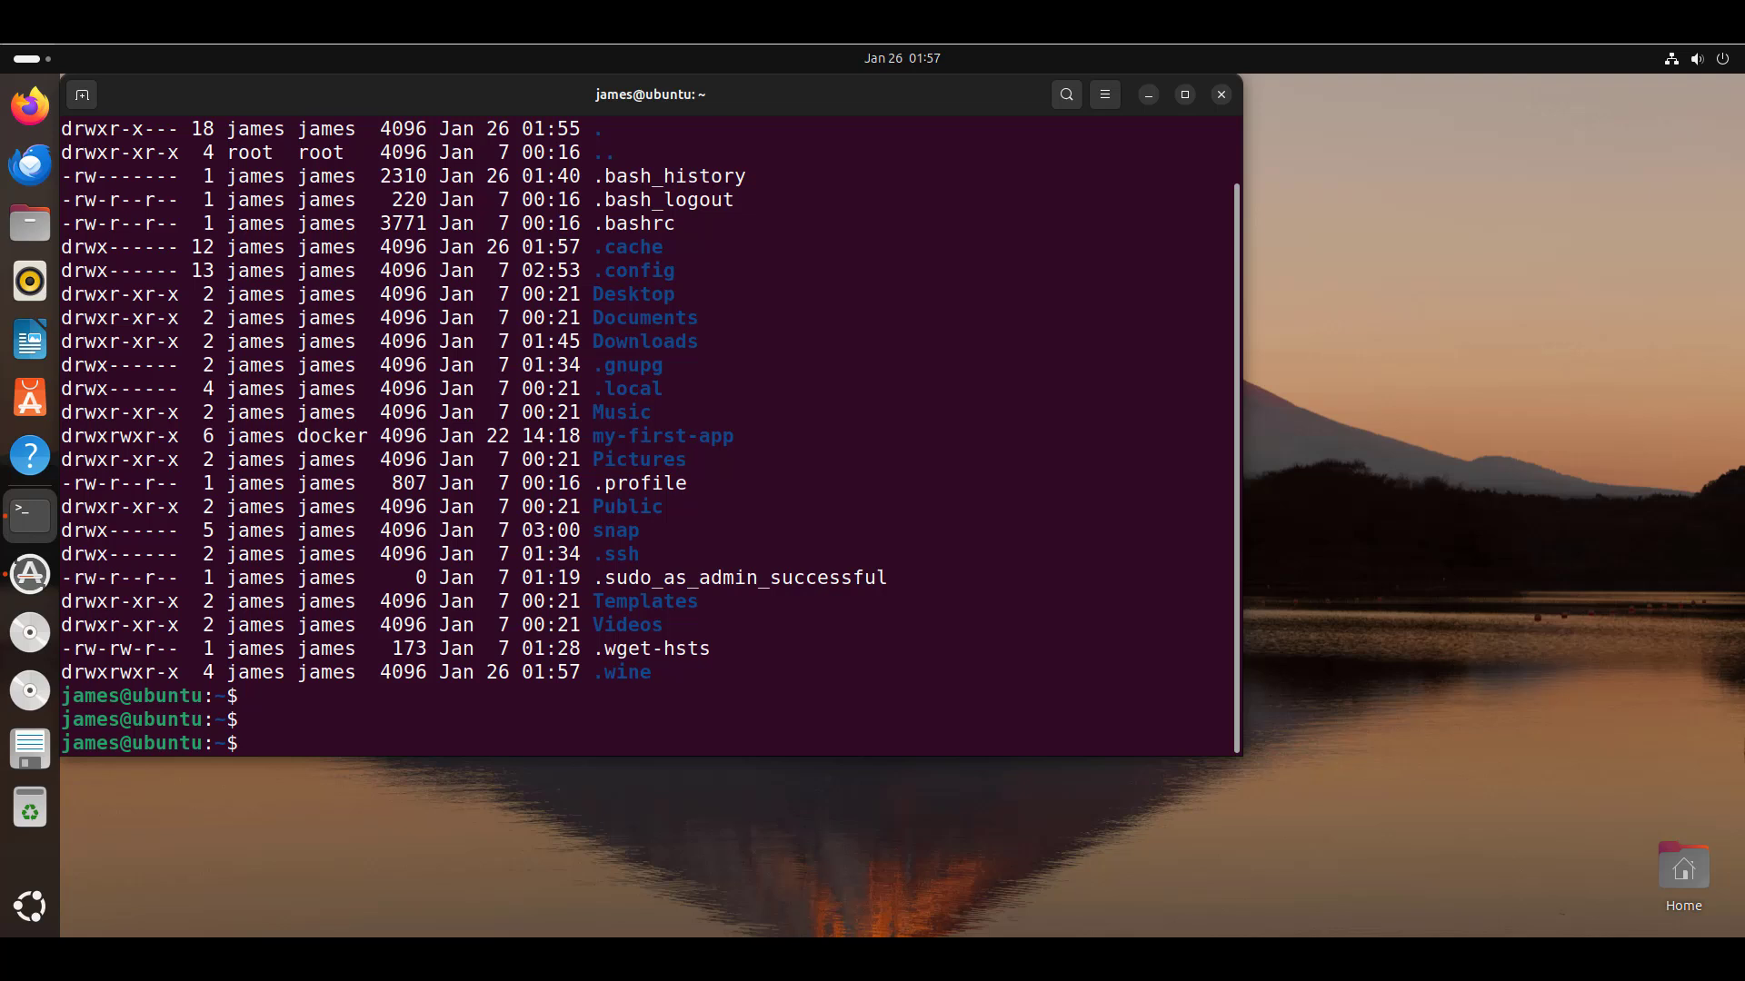
# Clear the terminal and list the contents of the .wine directory with ls -la .wine
pyautogui.moveTo(628, 673); pyautogui.dragTo(652, 672)
pyautogui.doubleClick(645, 672)
pyautogui.click(645, 673)
pyautogui.write('clear')
pyautogui.press('Return')
pyautogui.press('Return')
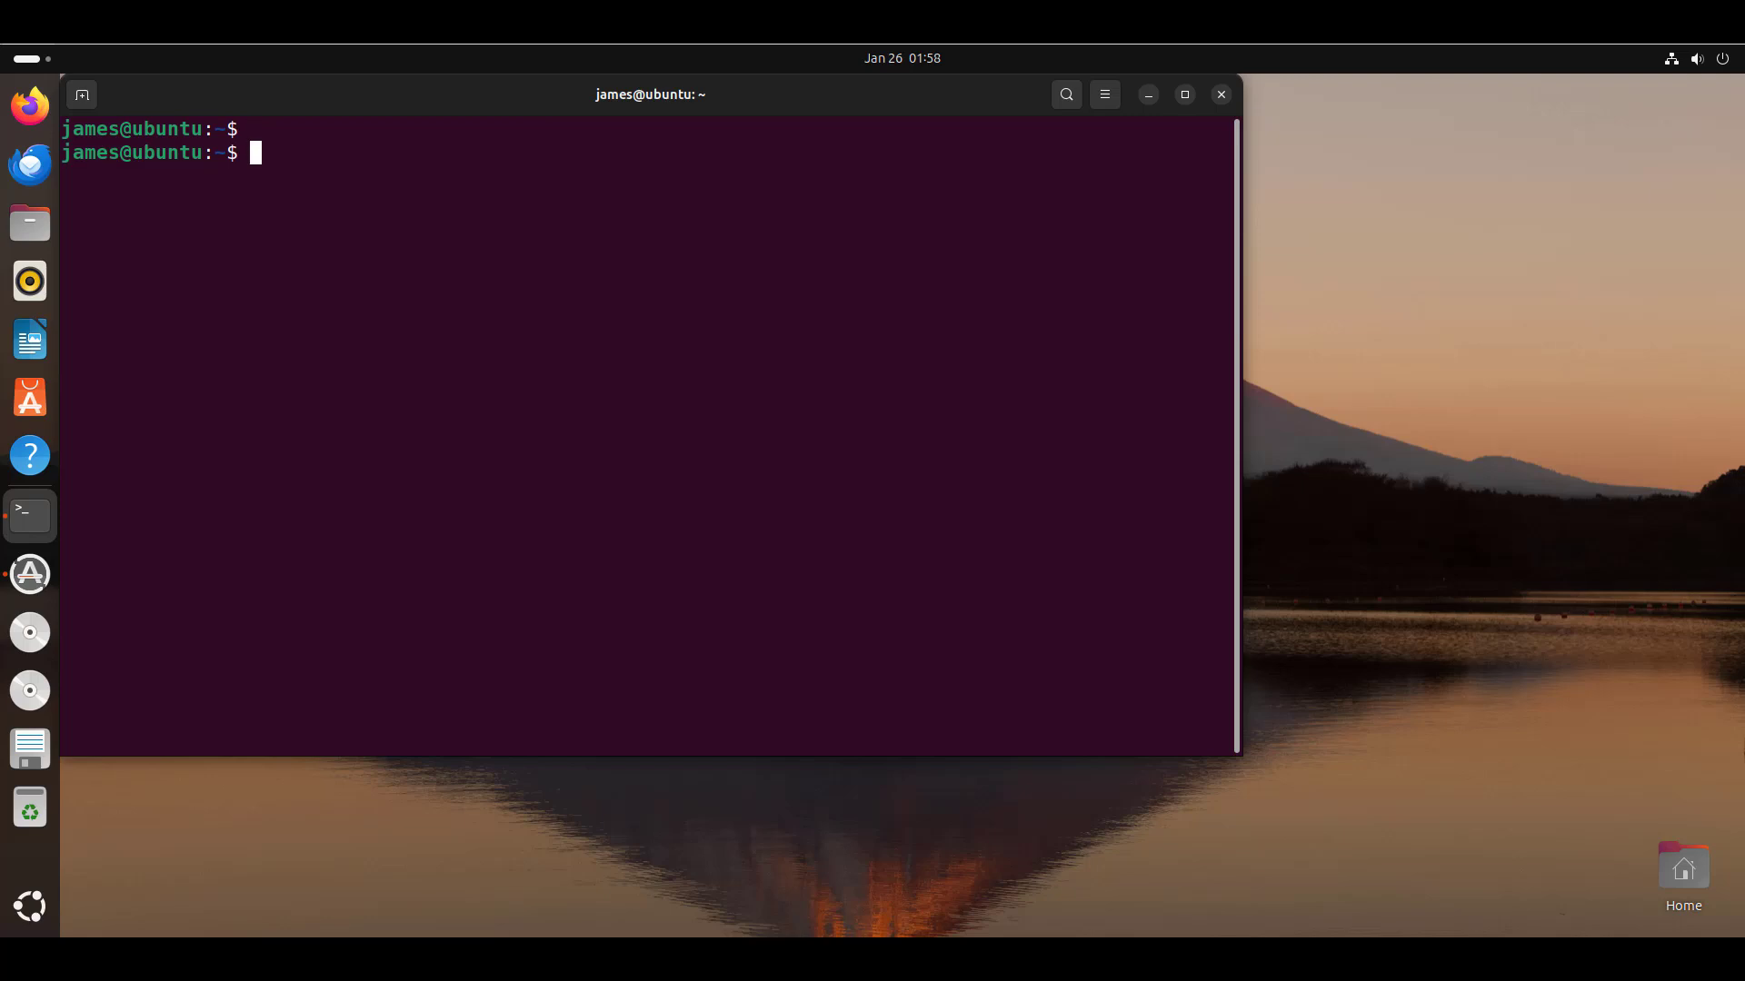
pyautogui.write('ls -la .wine')
pyautogui.press('Return')
pyautogui.press('Return')
pyautogui.press('Return')
pyautogui.press('Return')
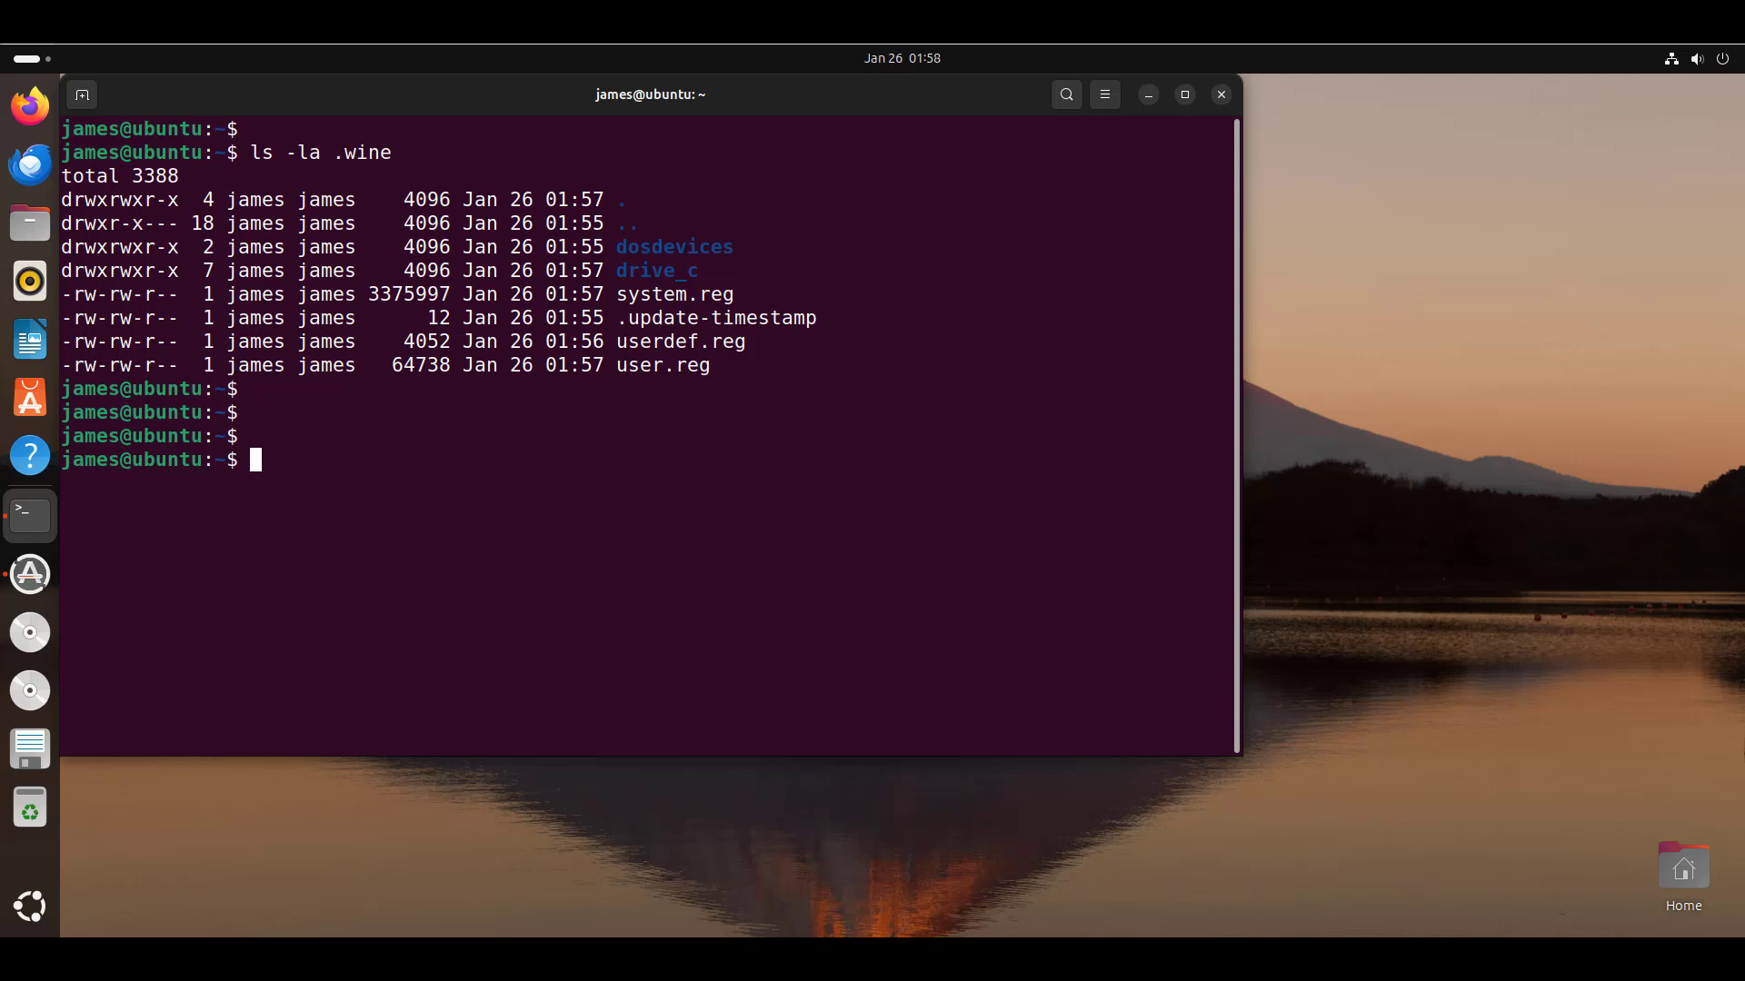
# List the contents of .wine/drive_c/ with ls -la, examine its Windows folders, and clear the terminal
pyautogui.moveTo(909, 270); pyautogui.dragTo(60, 270)
pyautogui.click(60, 271)
pyautogui.press('Up')
pyautogui.write('/dr')
pyautogui.press('Tab')
pyautogui.press('Return')
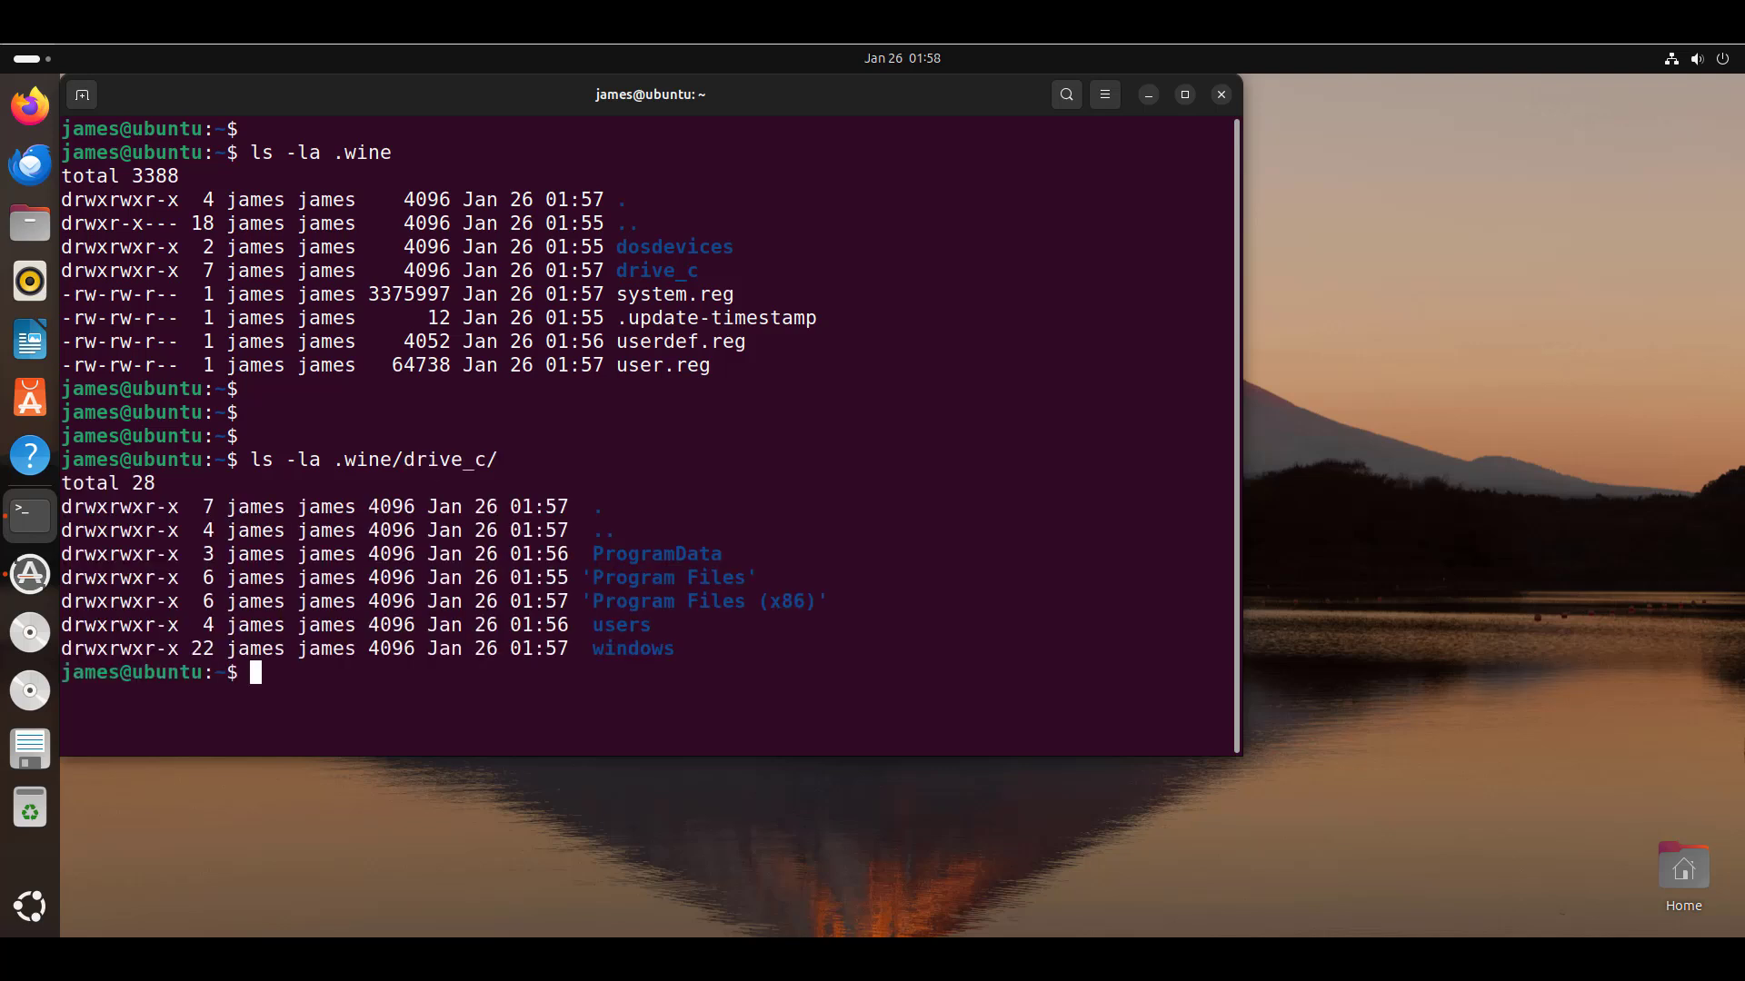
pyautogui.press('Return')
pyautogui.press('Return')
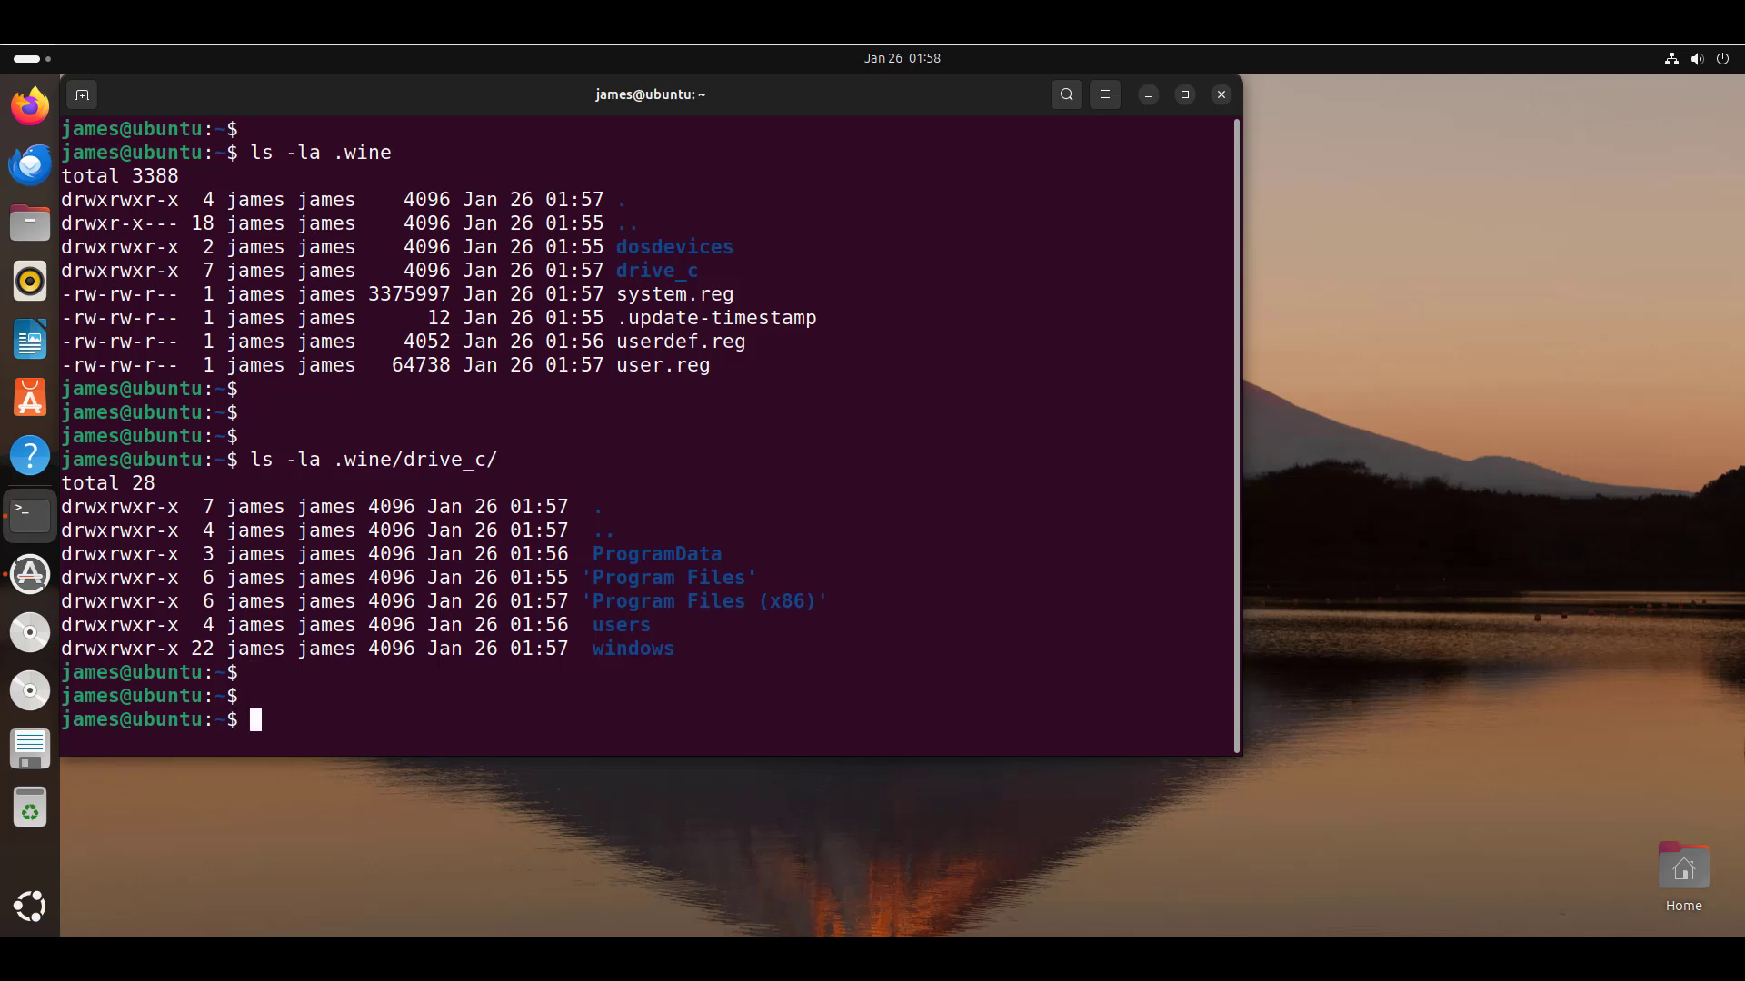
pyautogui.moveTo(676, 649); pyautogui.dragTo(592, 554)
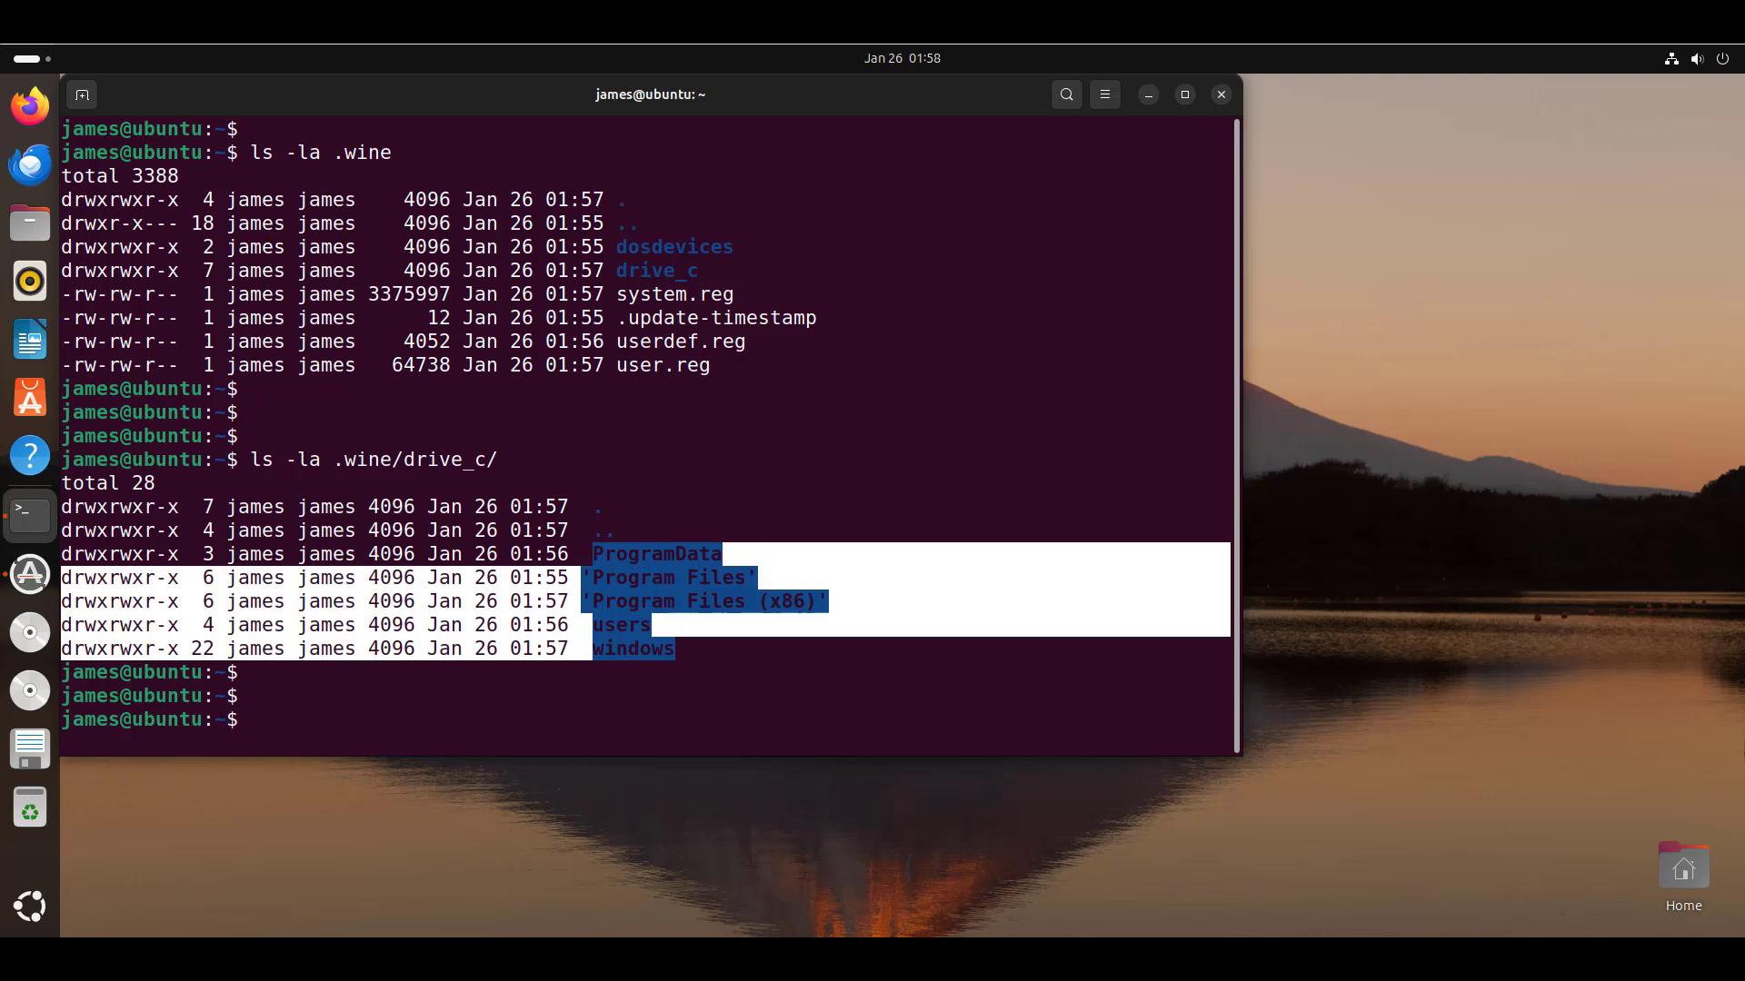
pyautogui.click(591, 555)
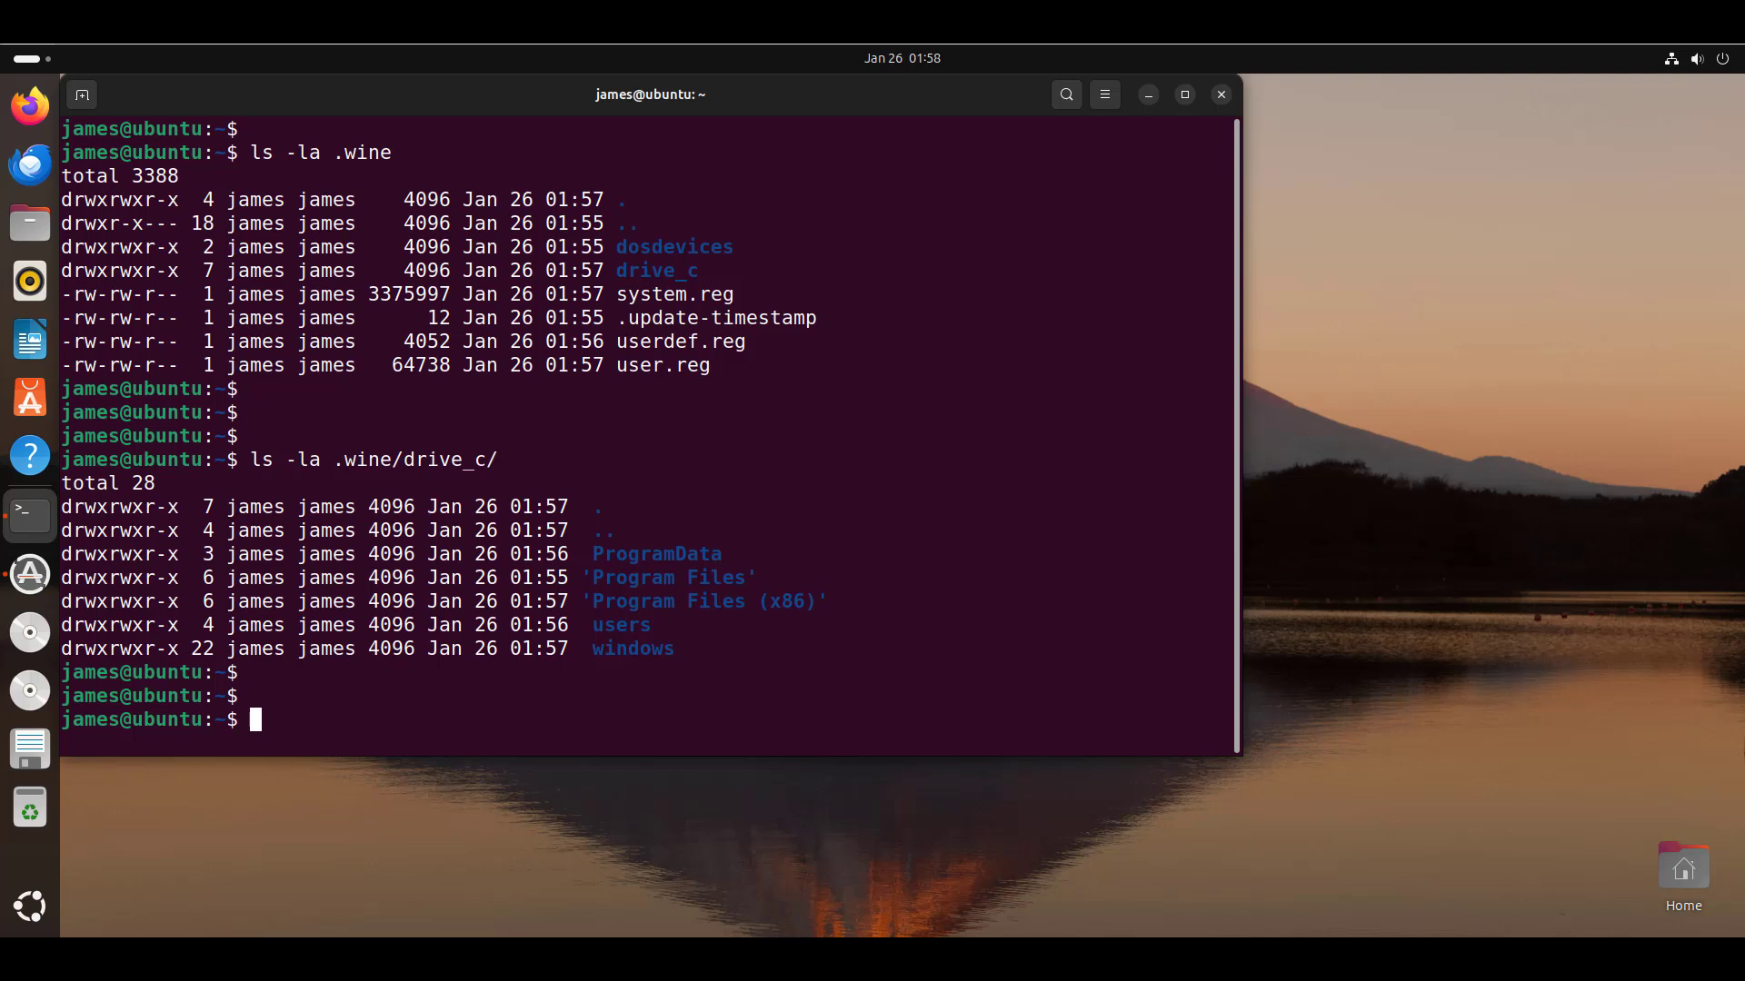
pyautogui.write('clear')
pyautogui.press('Return')
pyautogui.press('Return')
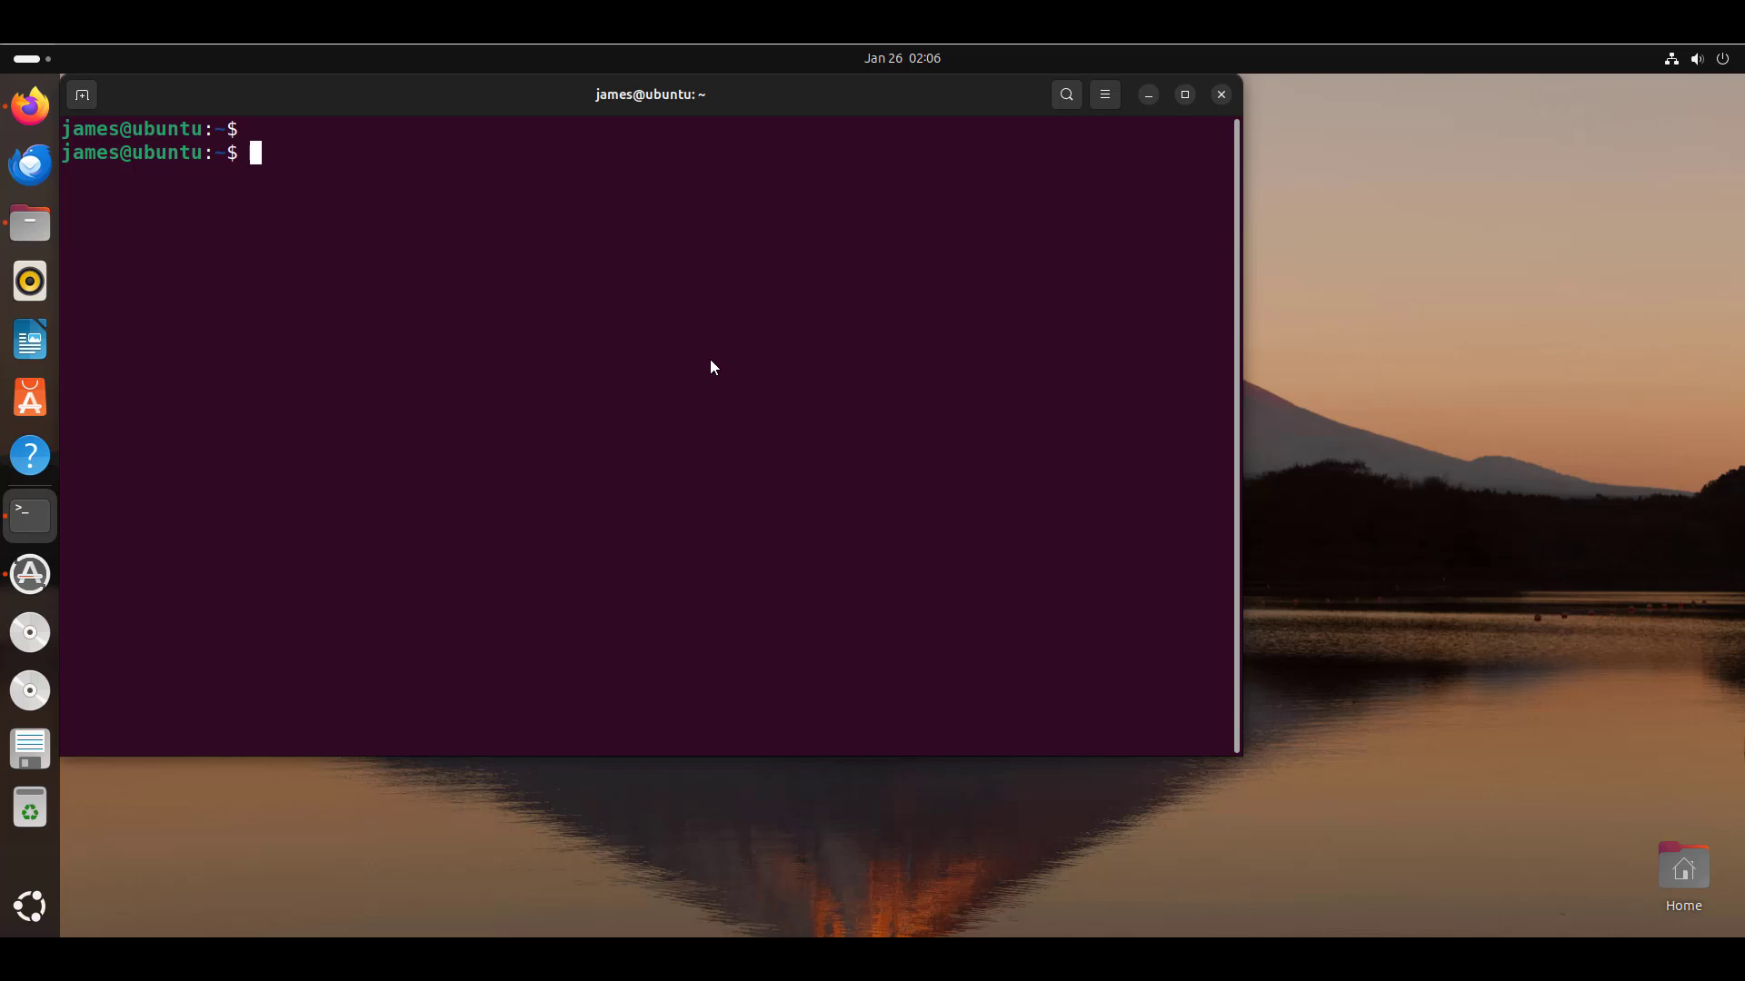
# Switch to Firefox and open the "Download official VLC media player for Windows" search result in a new tab
pyautogui.click(28, 114)
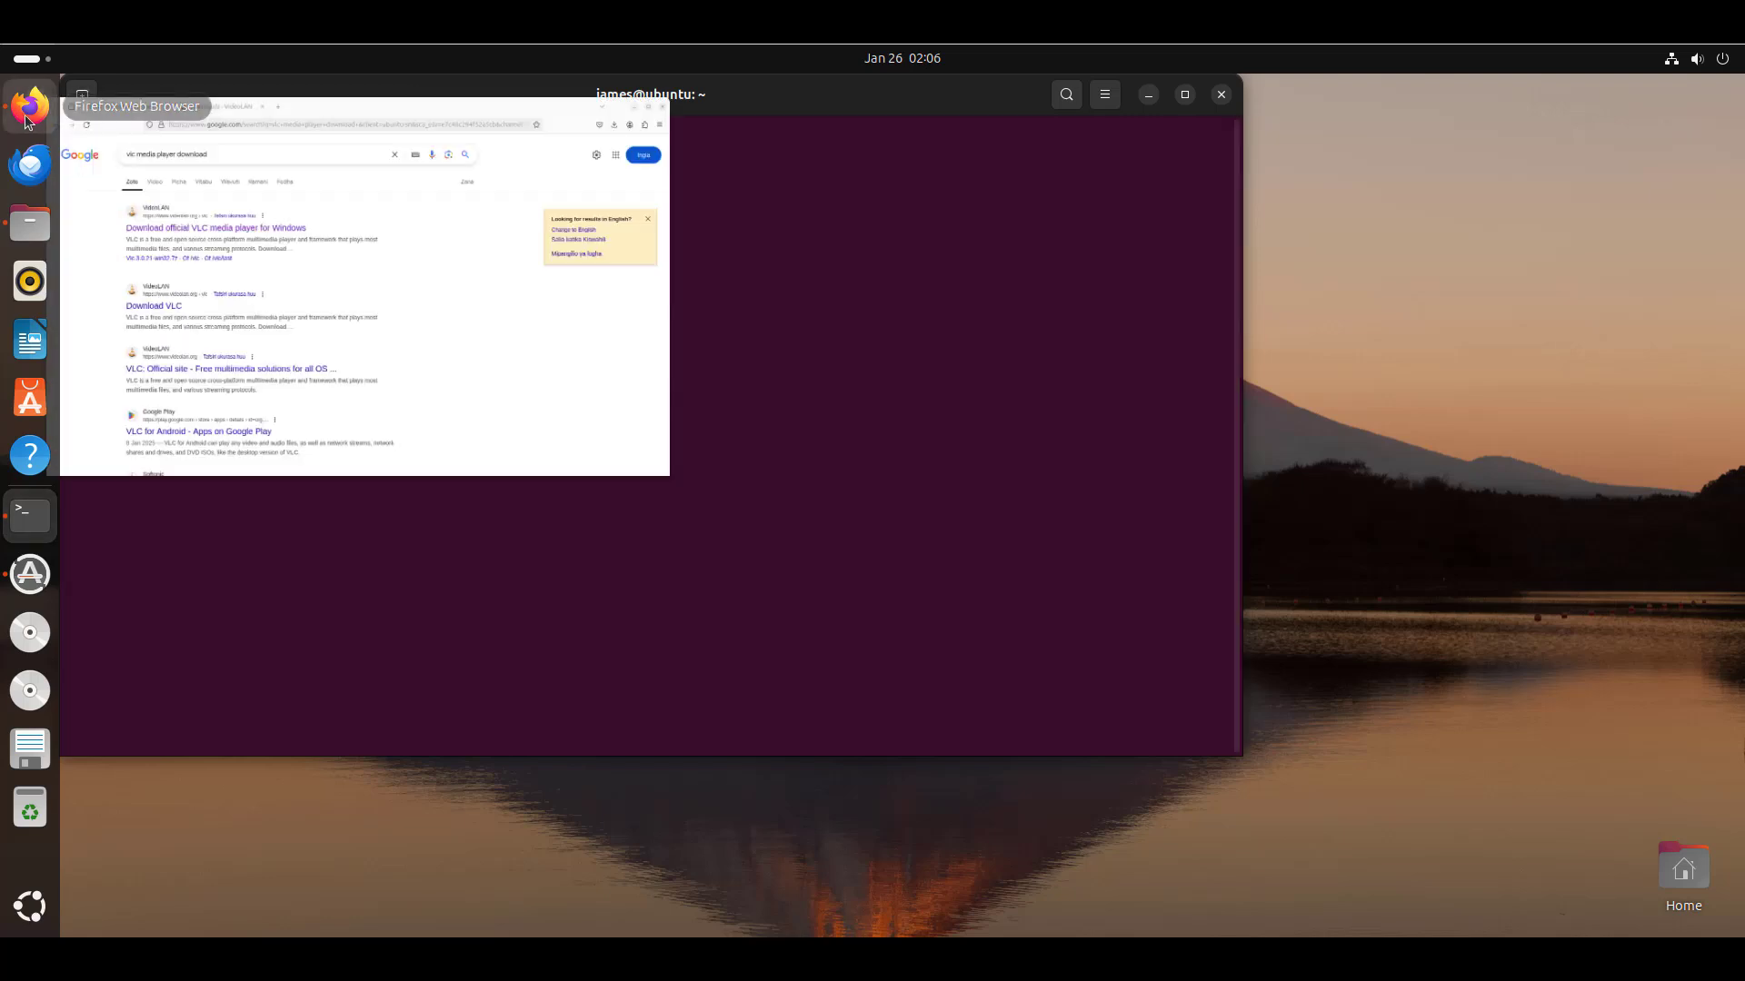
pyautogui.moveTo(469, 242); pyautogui.dragTo(277, 244)
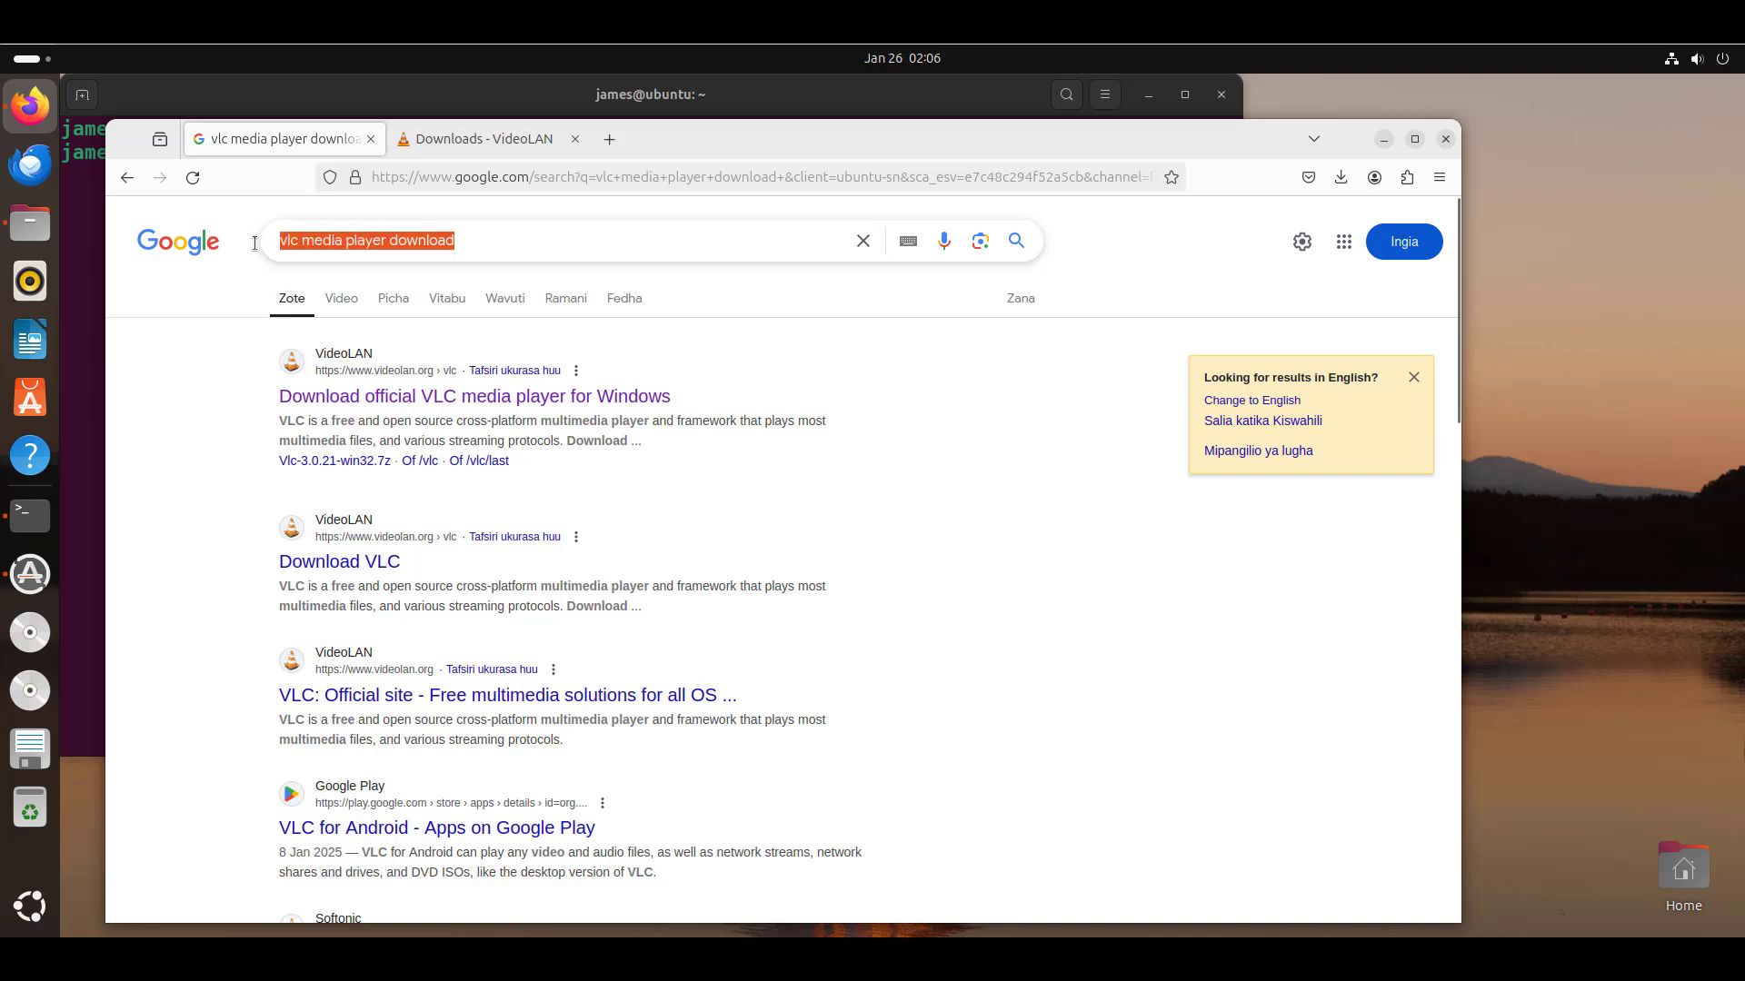
pyautogui.click(1098, 416)
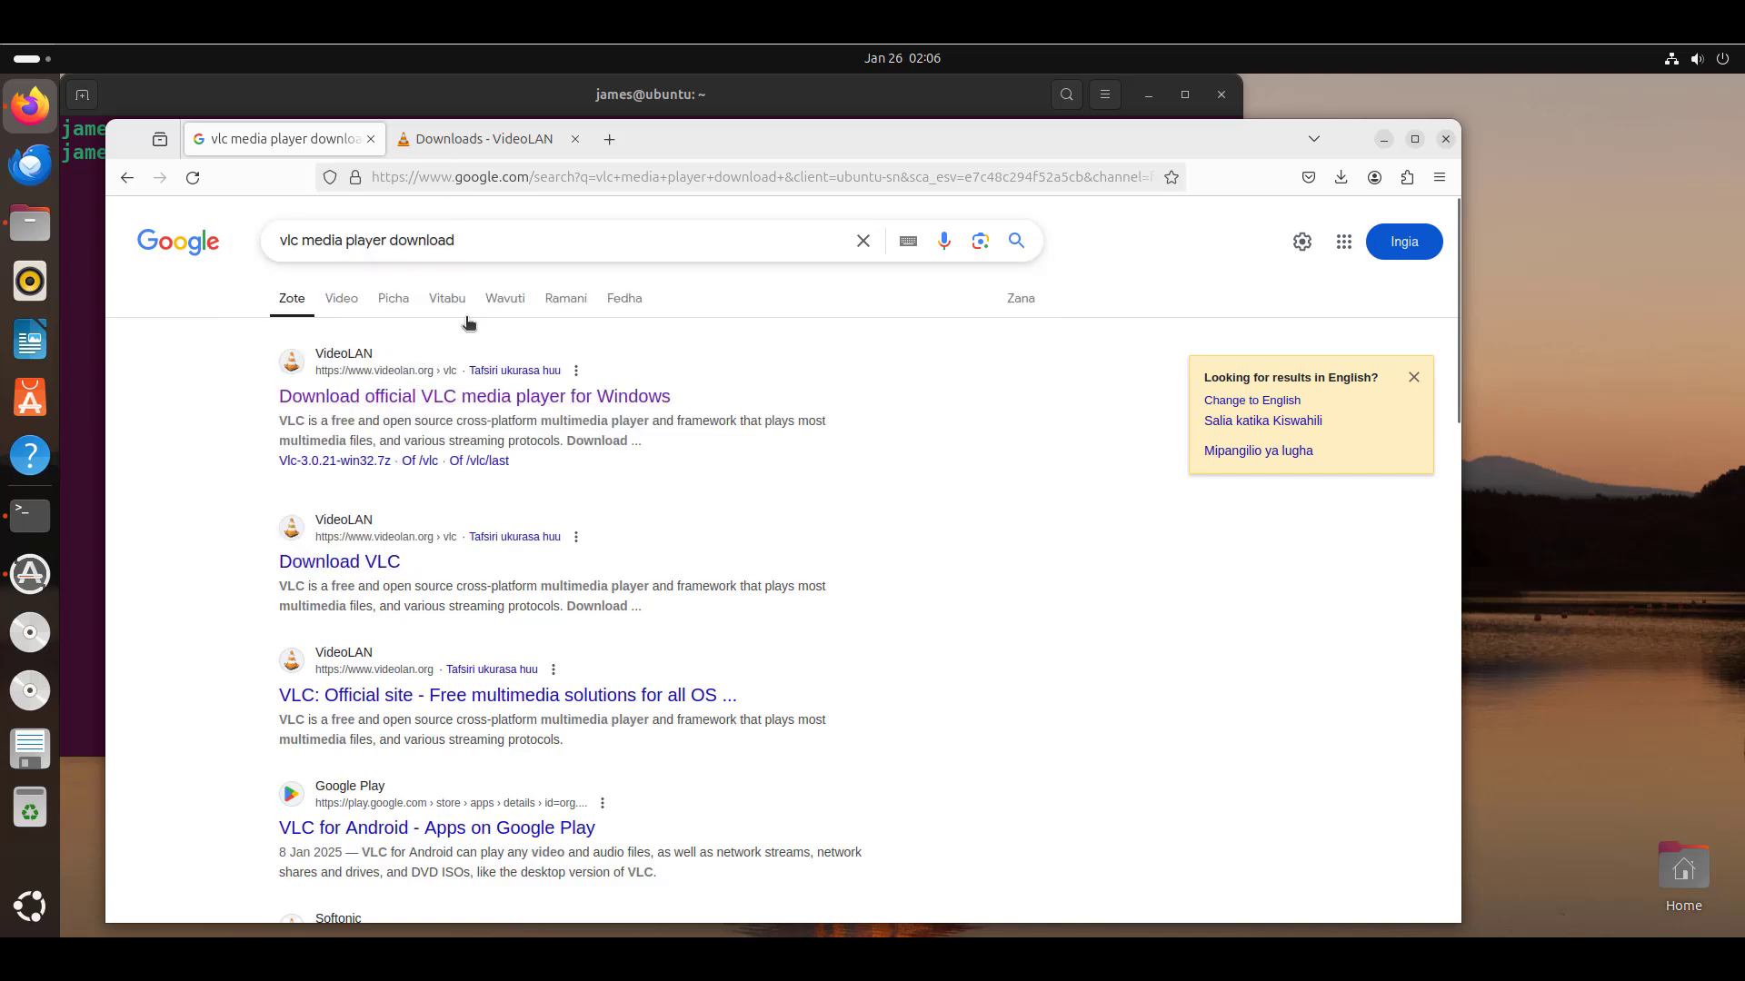
pyautogui.rightClick(444, 398)
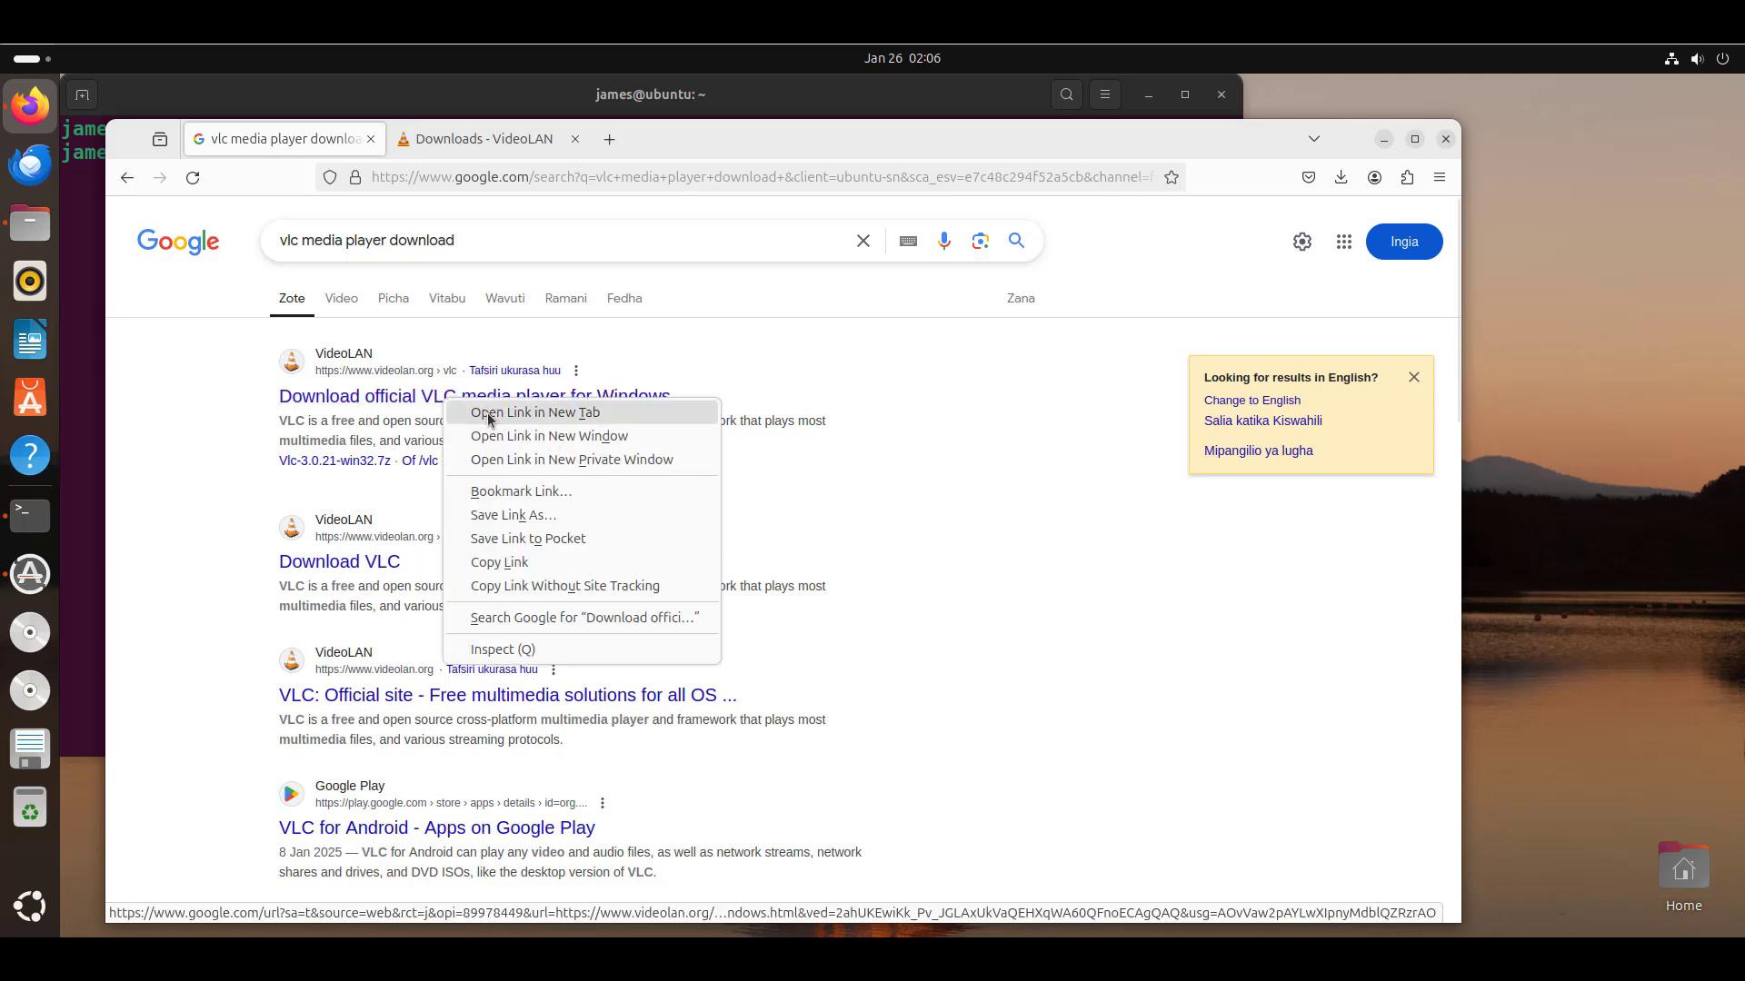
pyautogui.click(487, 412)
pyautogui.click(481, 129)
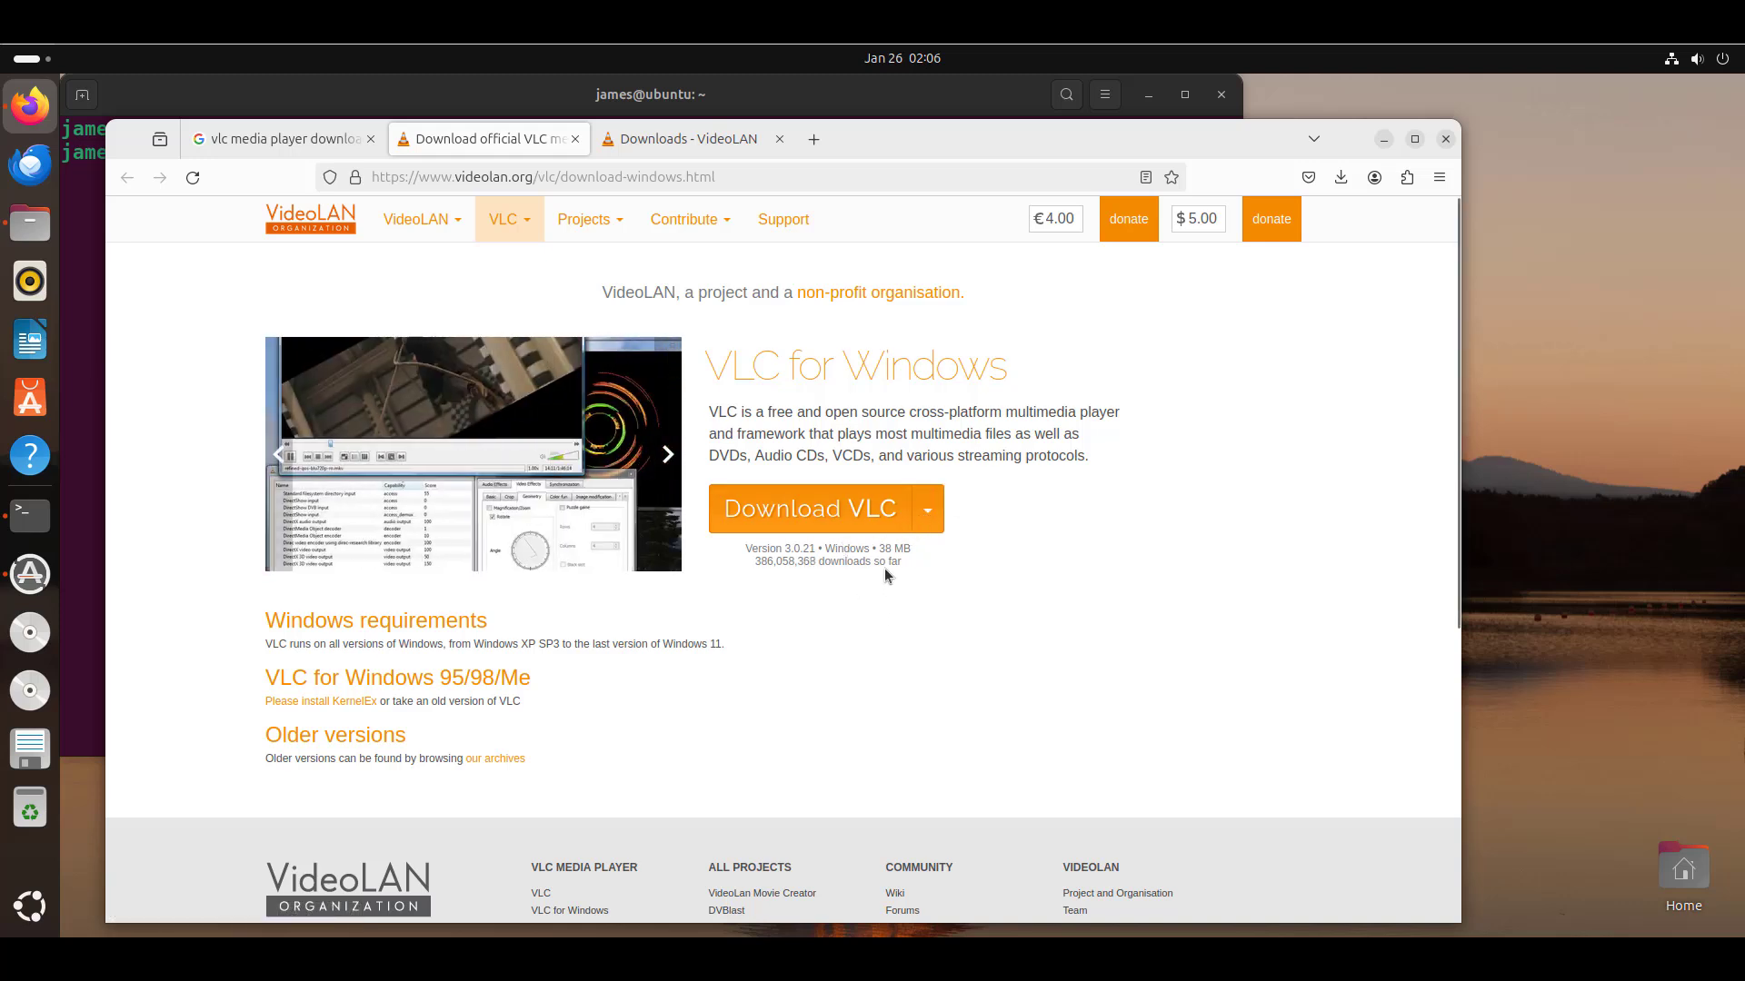
# Start the VLC for Windows download, cancel it while it is running, and return to the terminal
pyautogui.click(823, 524)
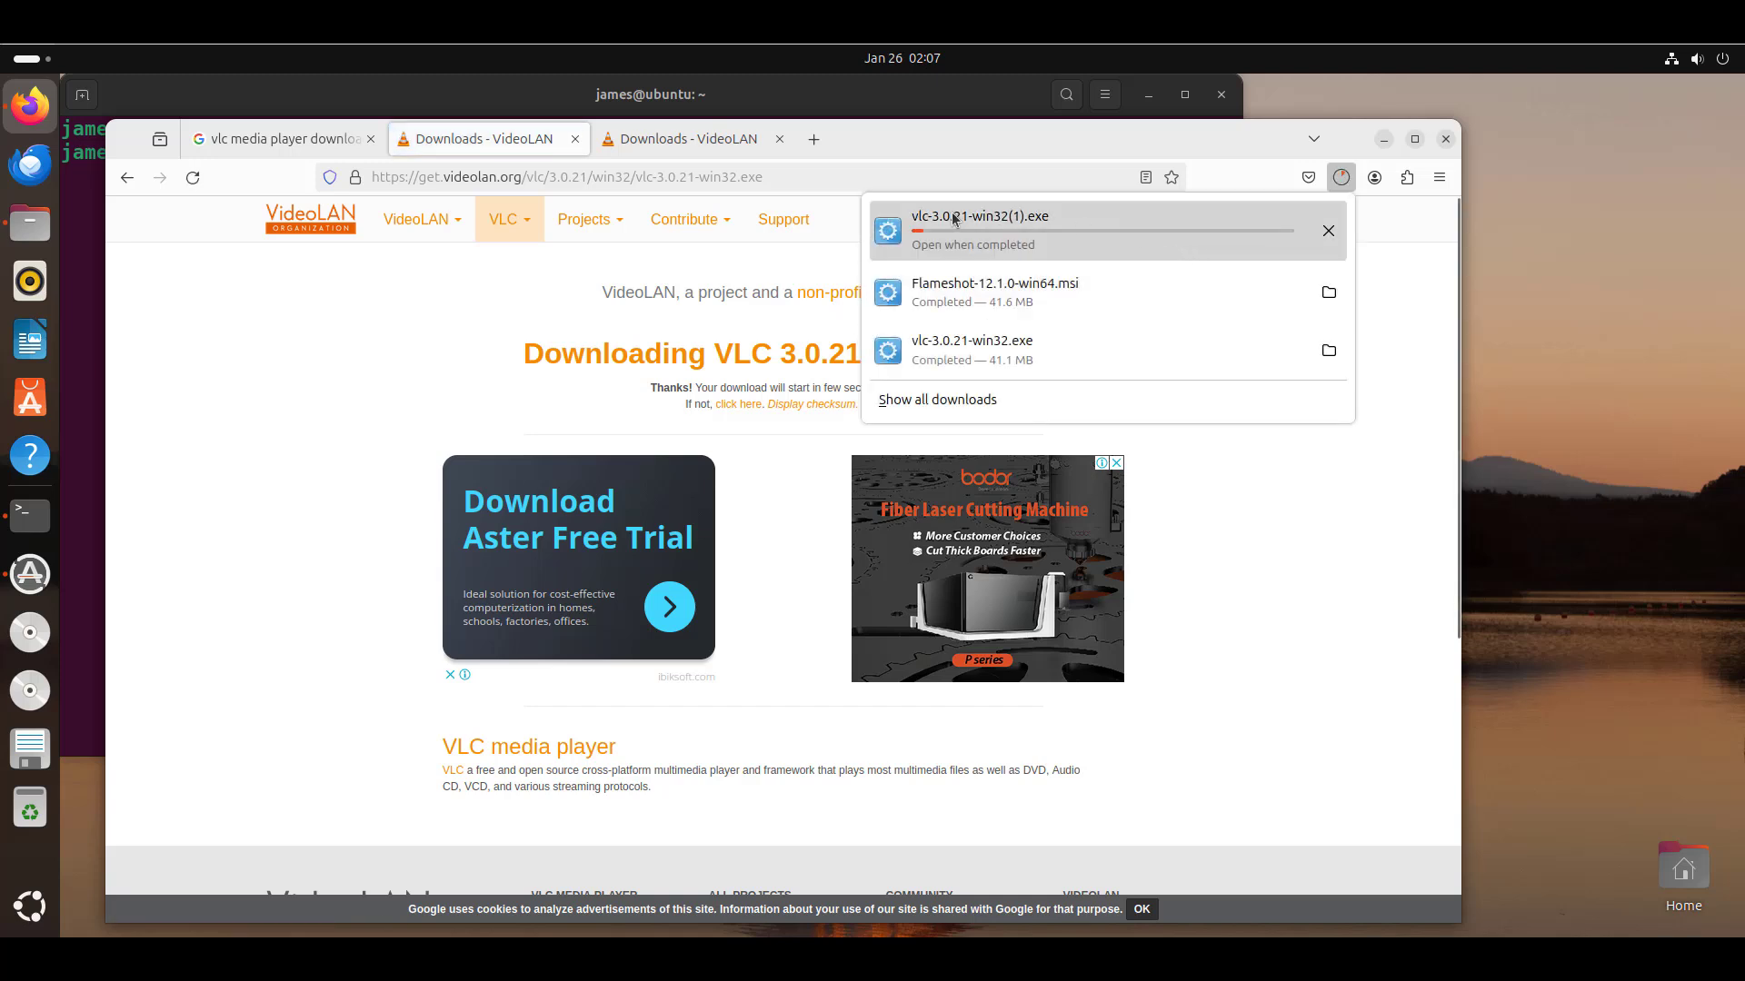
pyautogui.click(1327, 230)
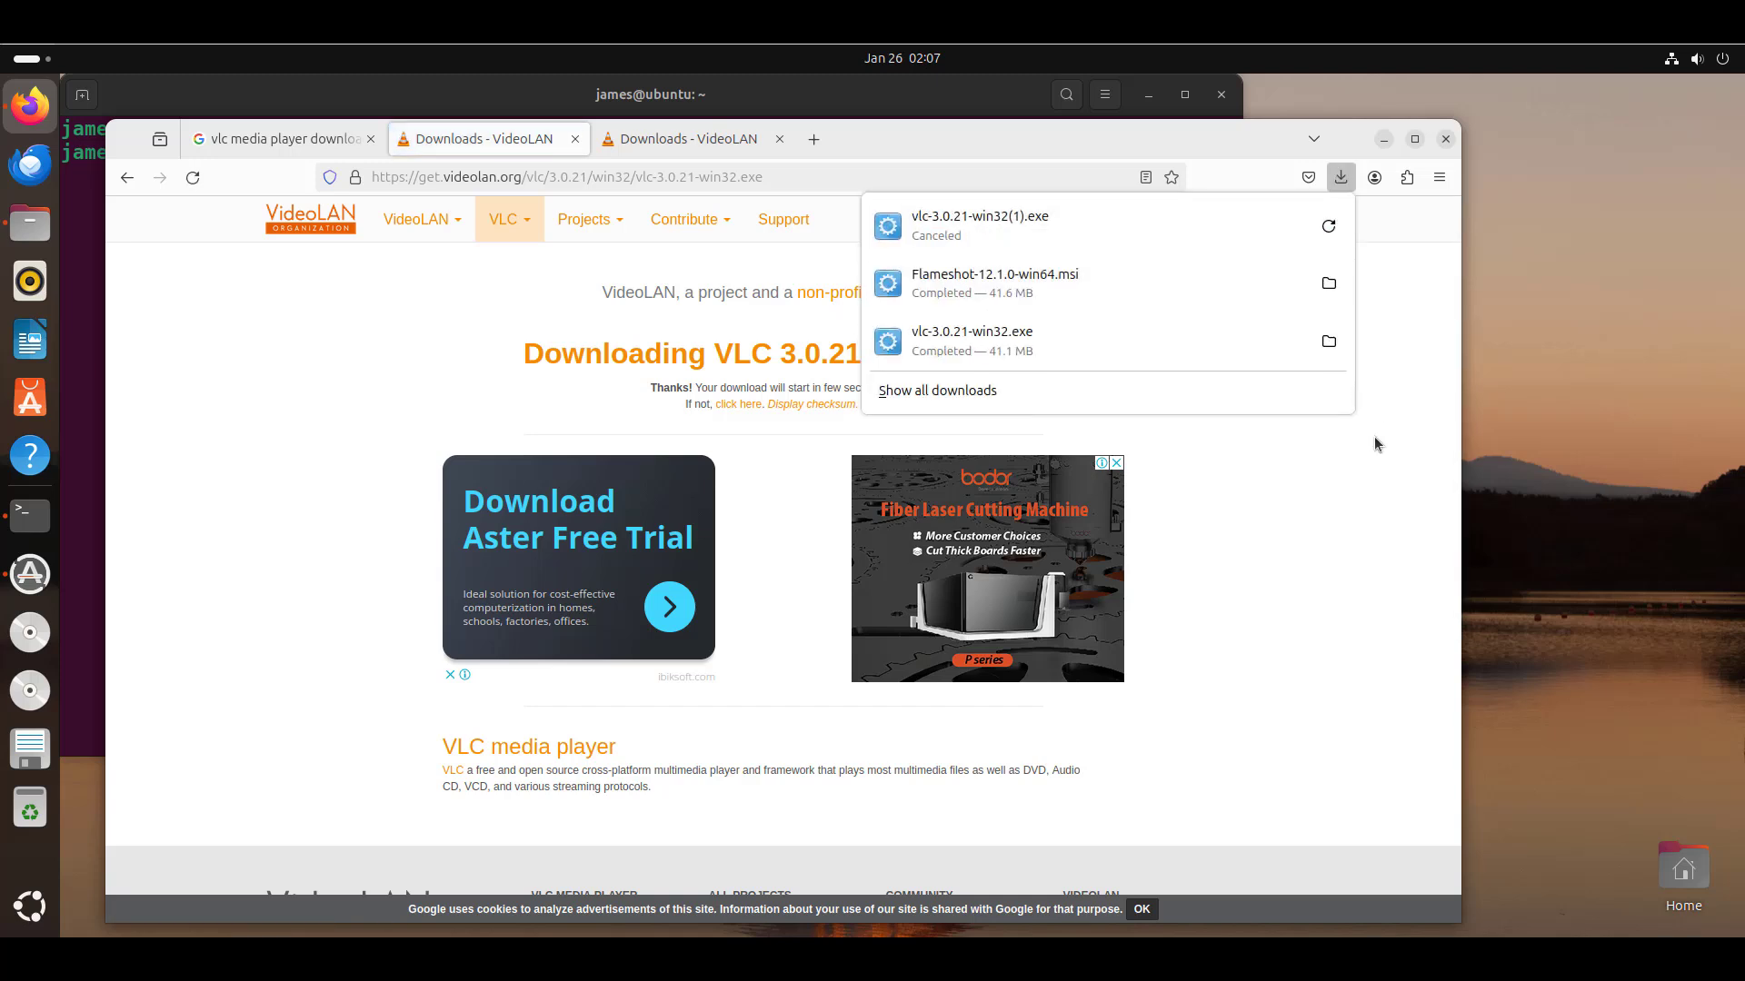
pyautogui.click(1340, 576)
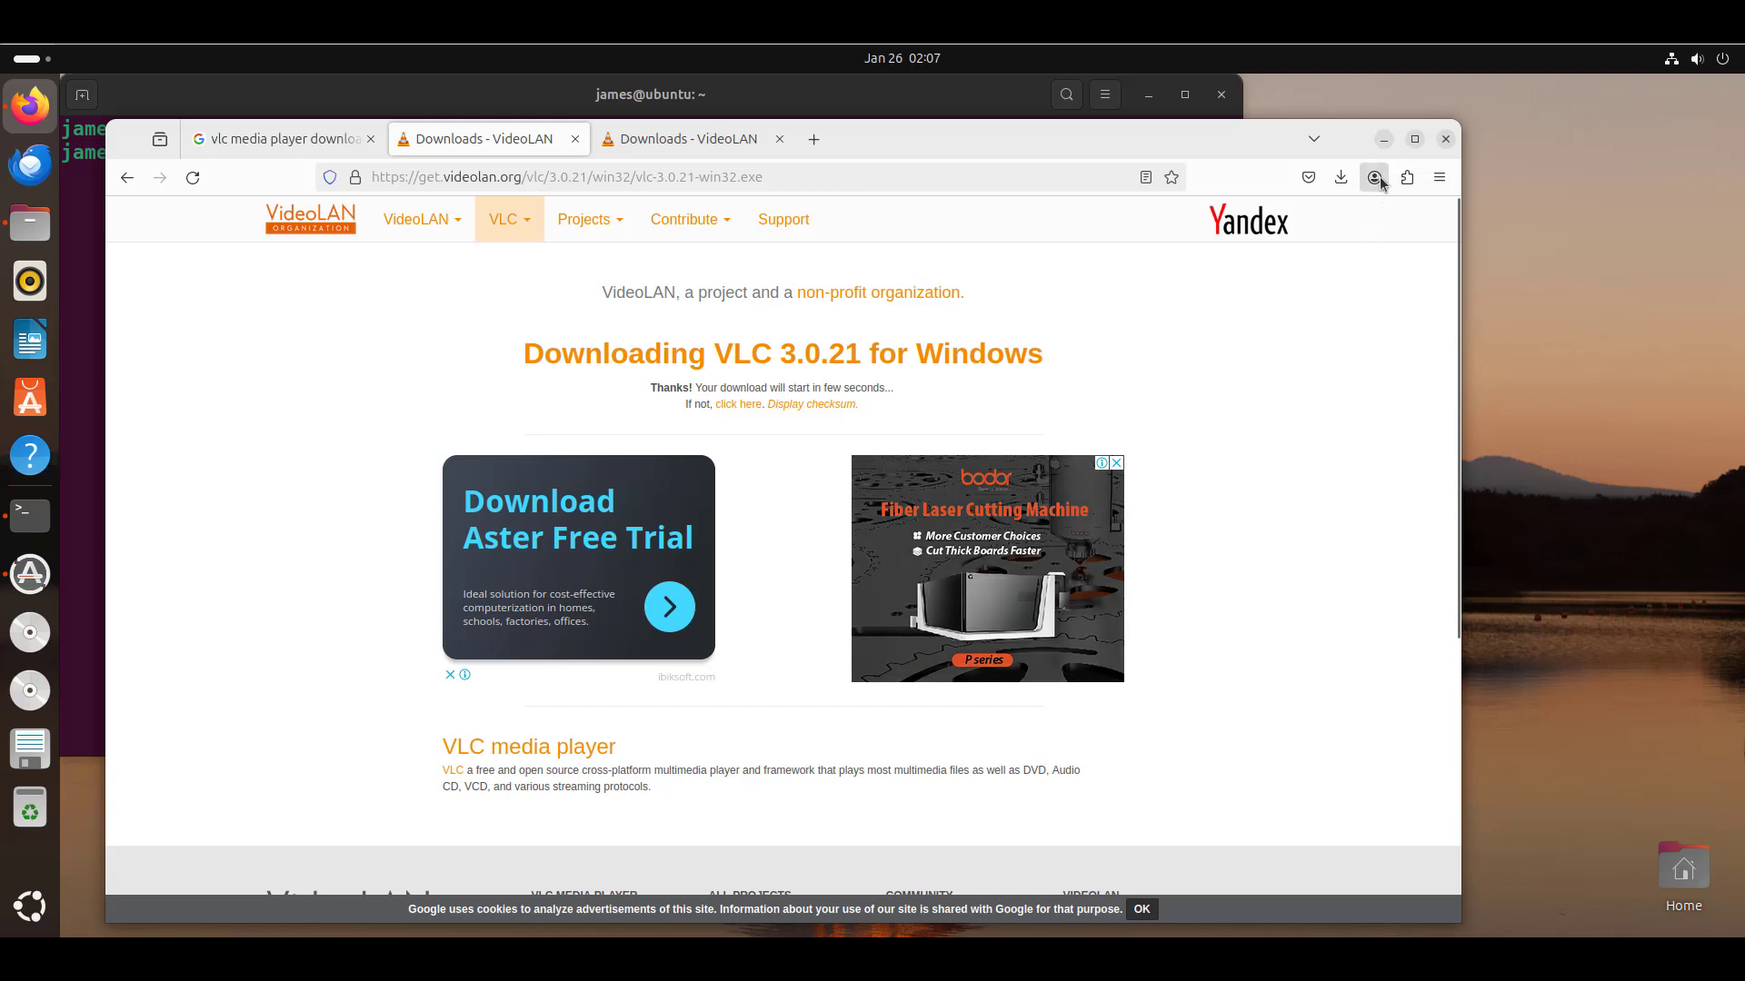
pyautogui.click(1383, 141)
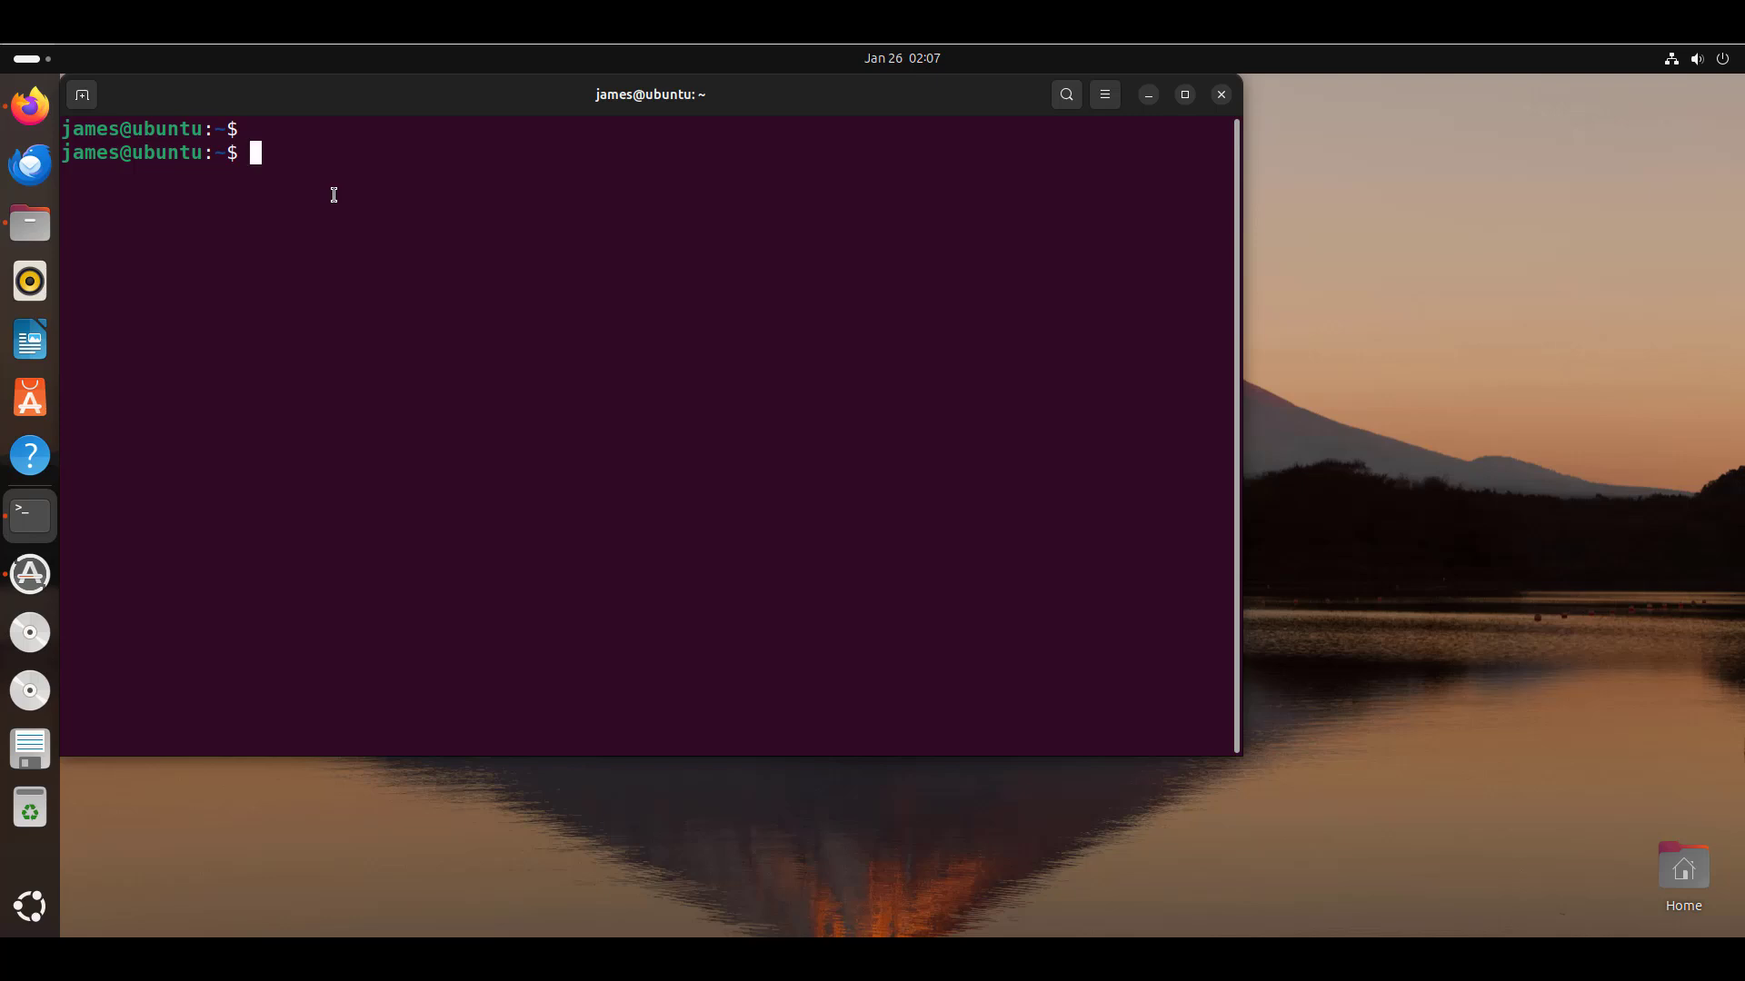
# List the Downloads folder with ls -l Downloads/ and check for the VLC installer file
pyautogui.write('ls -l Downlo')
pyautogui.press('Tab')
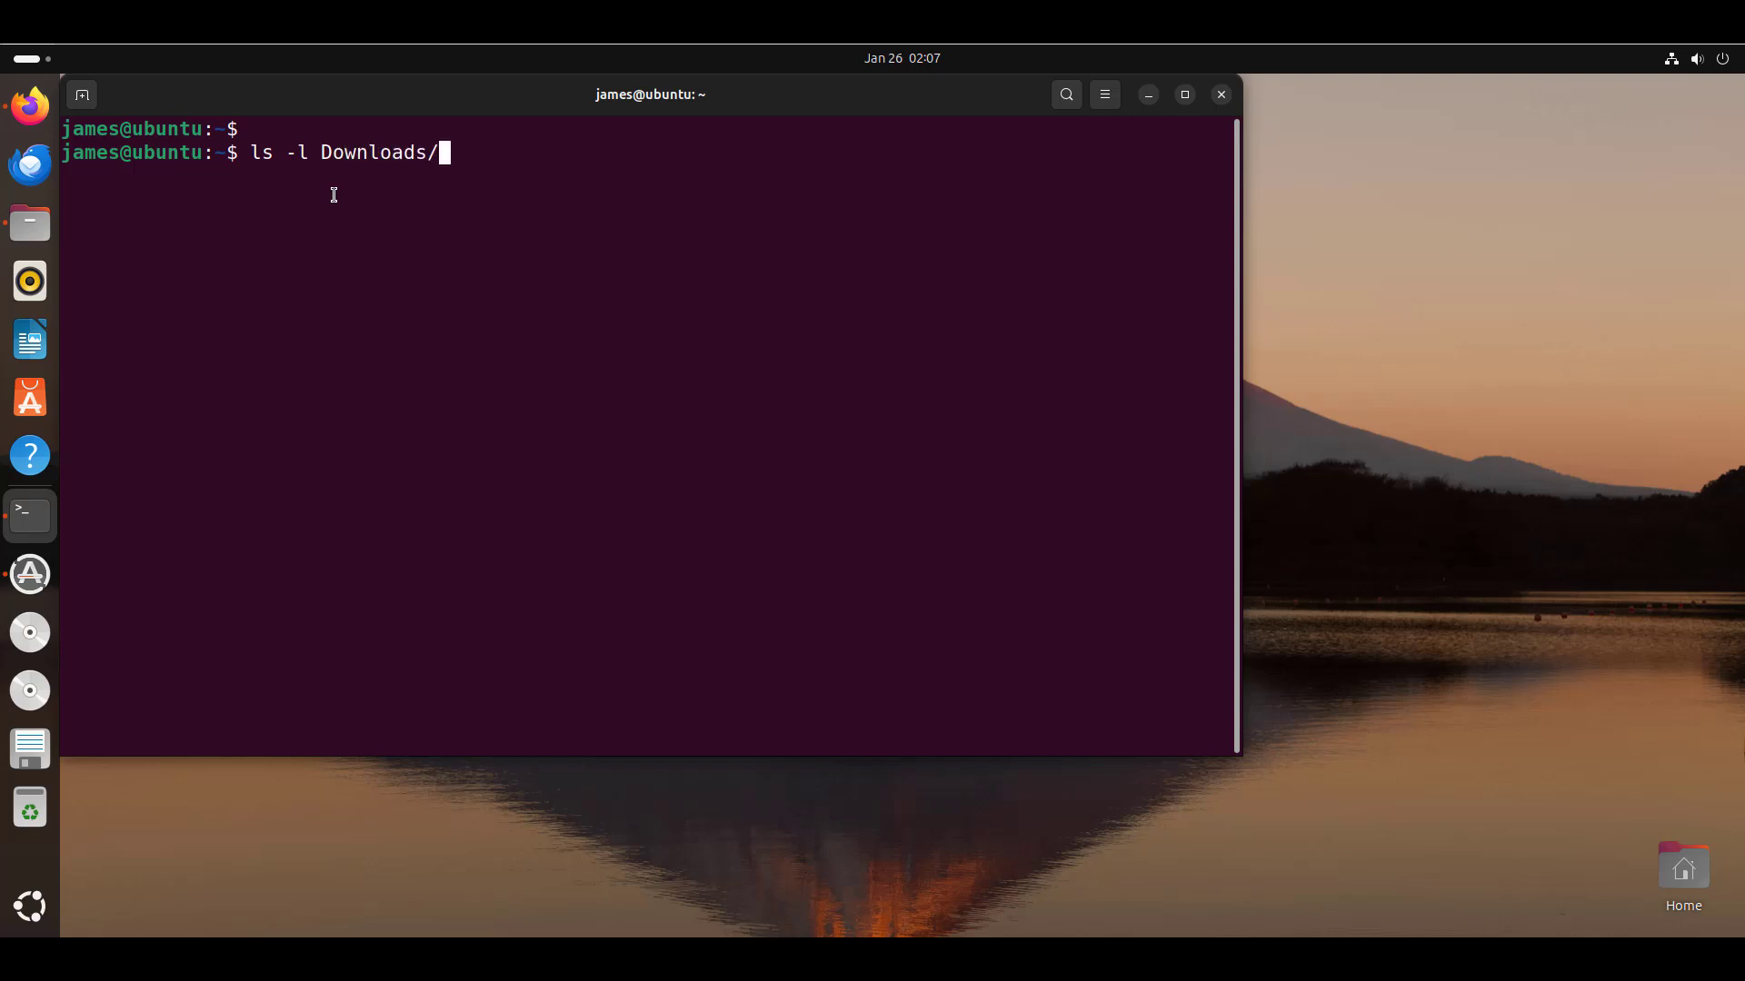
pyautogui.press('Return')
pyautogui.press('Return')
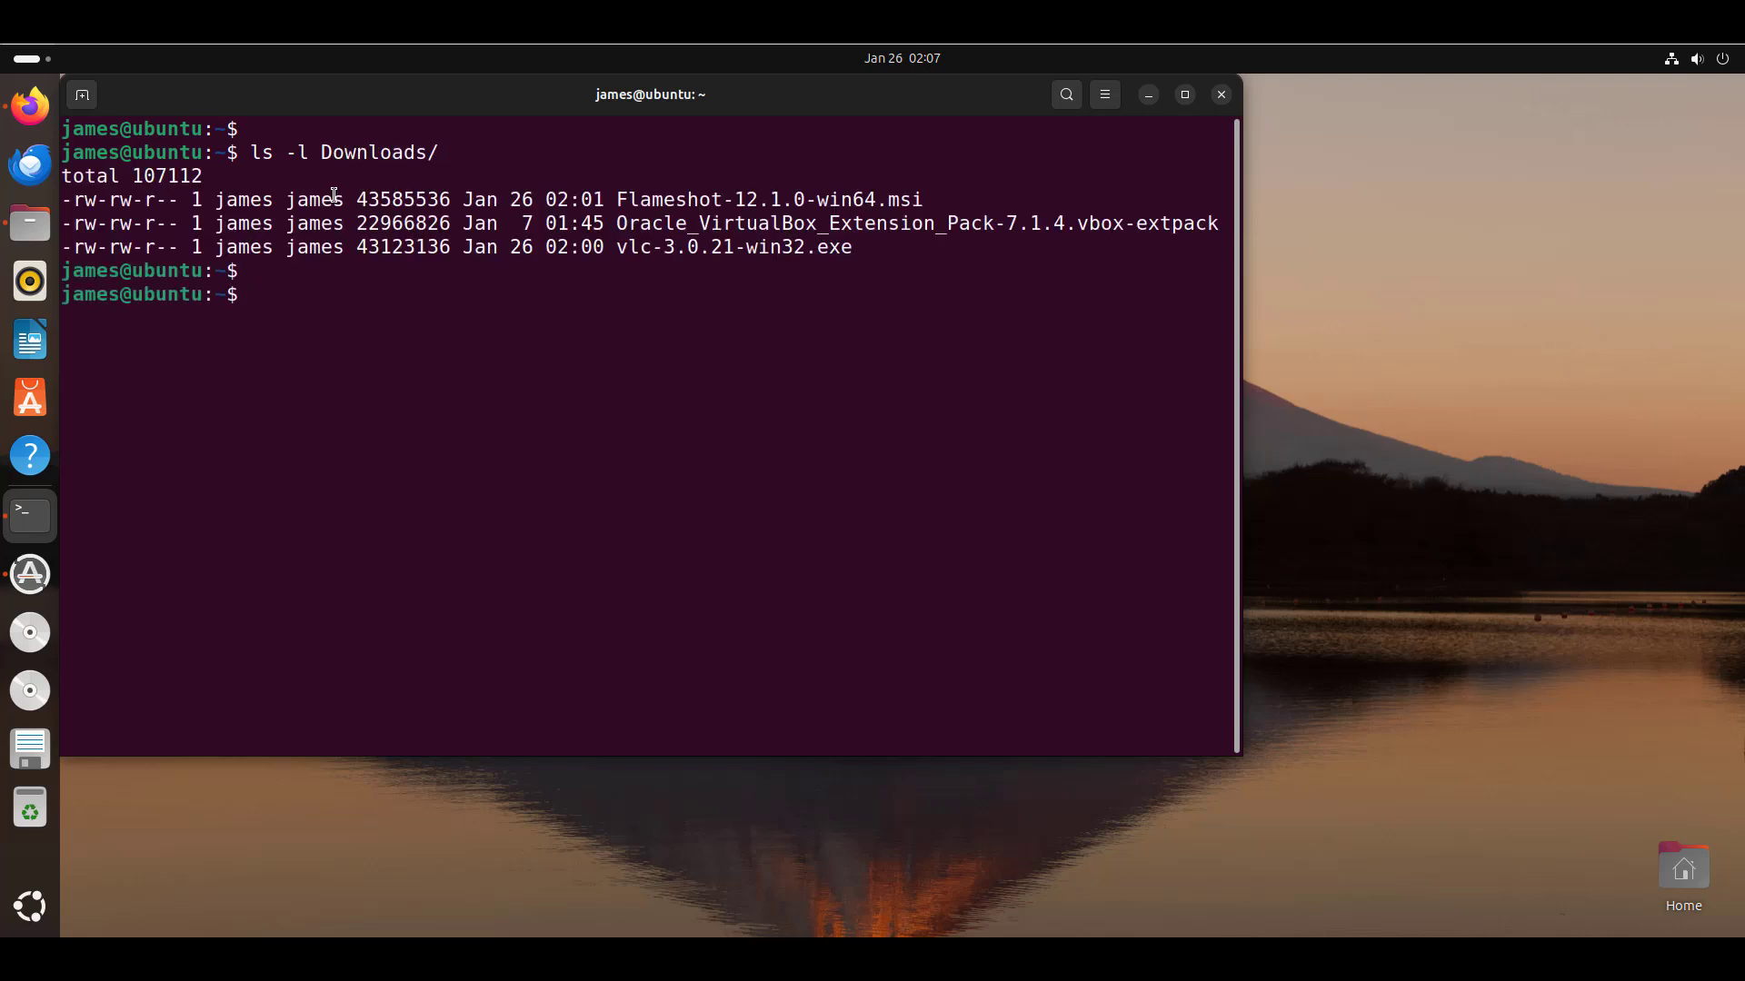
pyautogui.moveTo(861, 253); pyautogui.dragTo(620, 238)
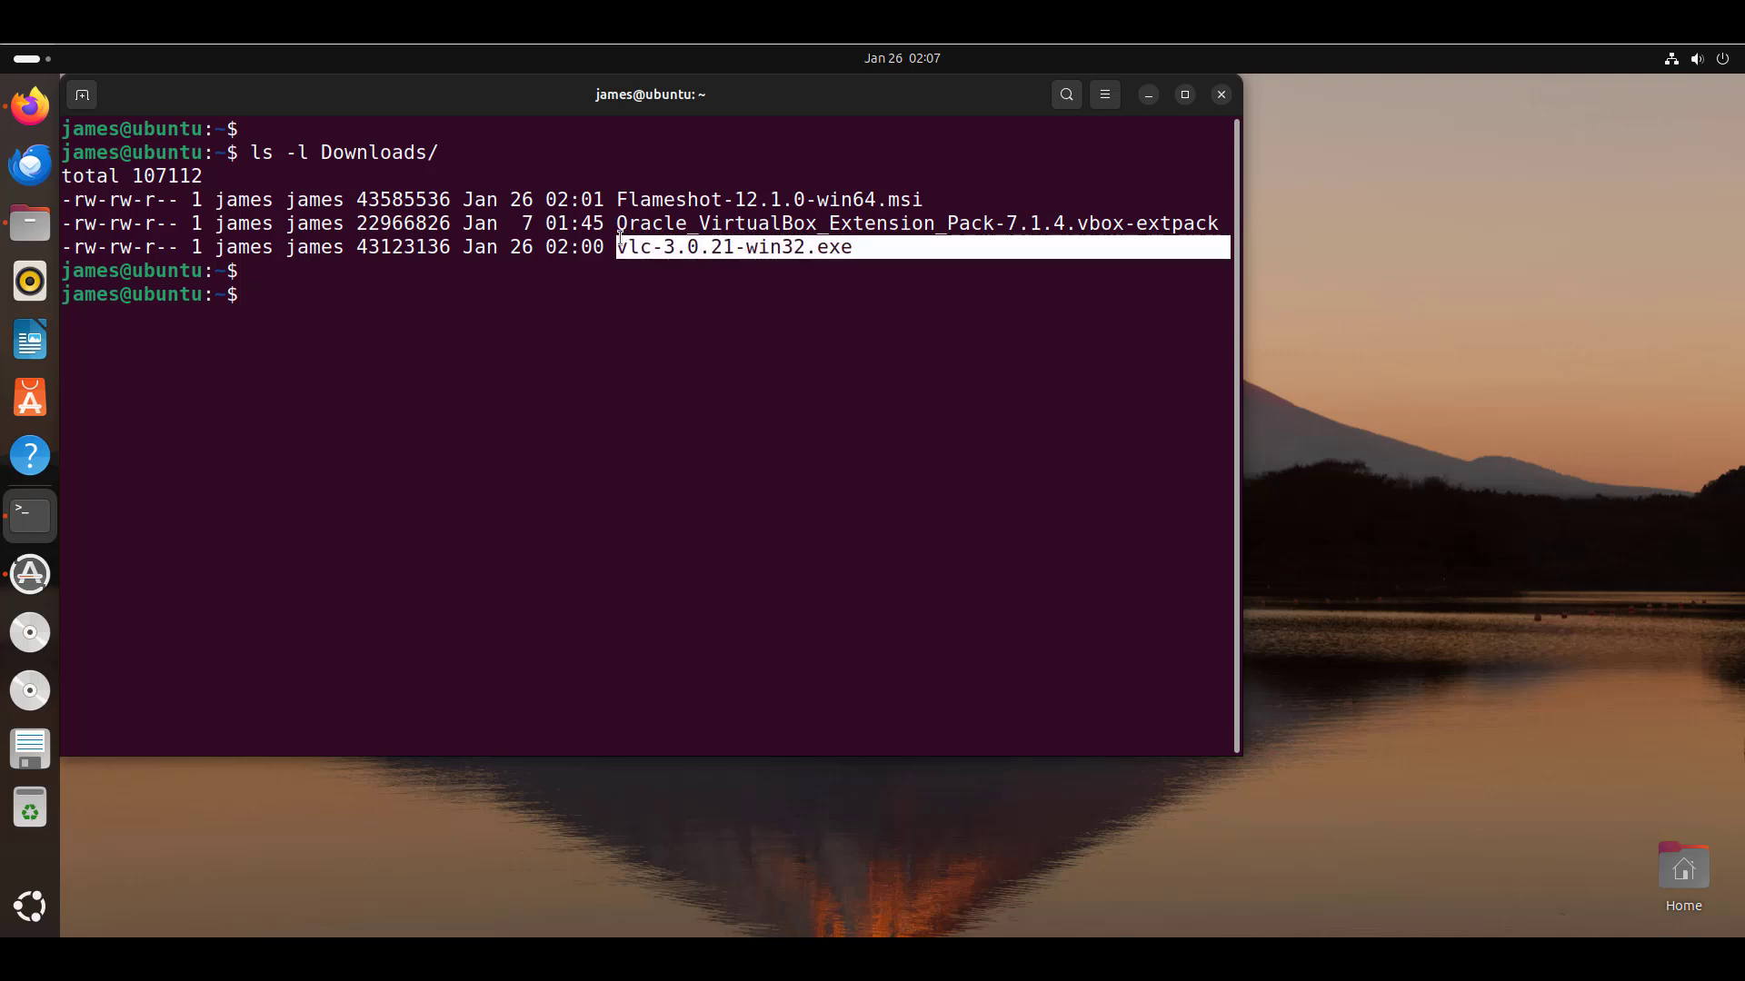
pyautogui.click(528, 309)
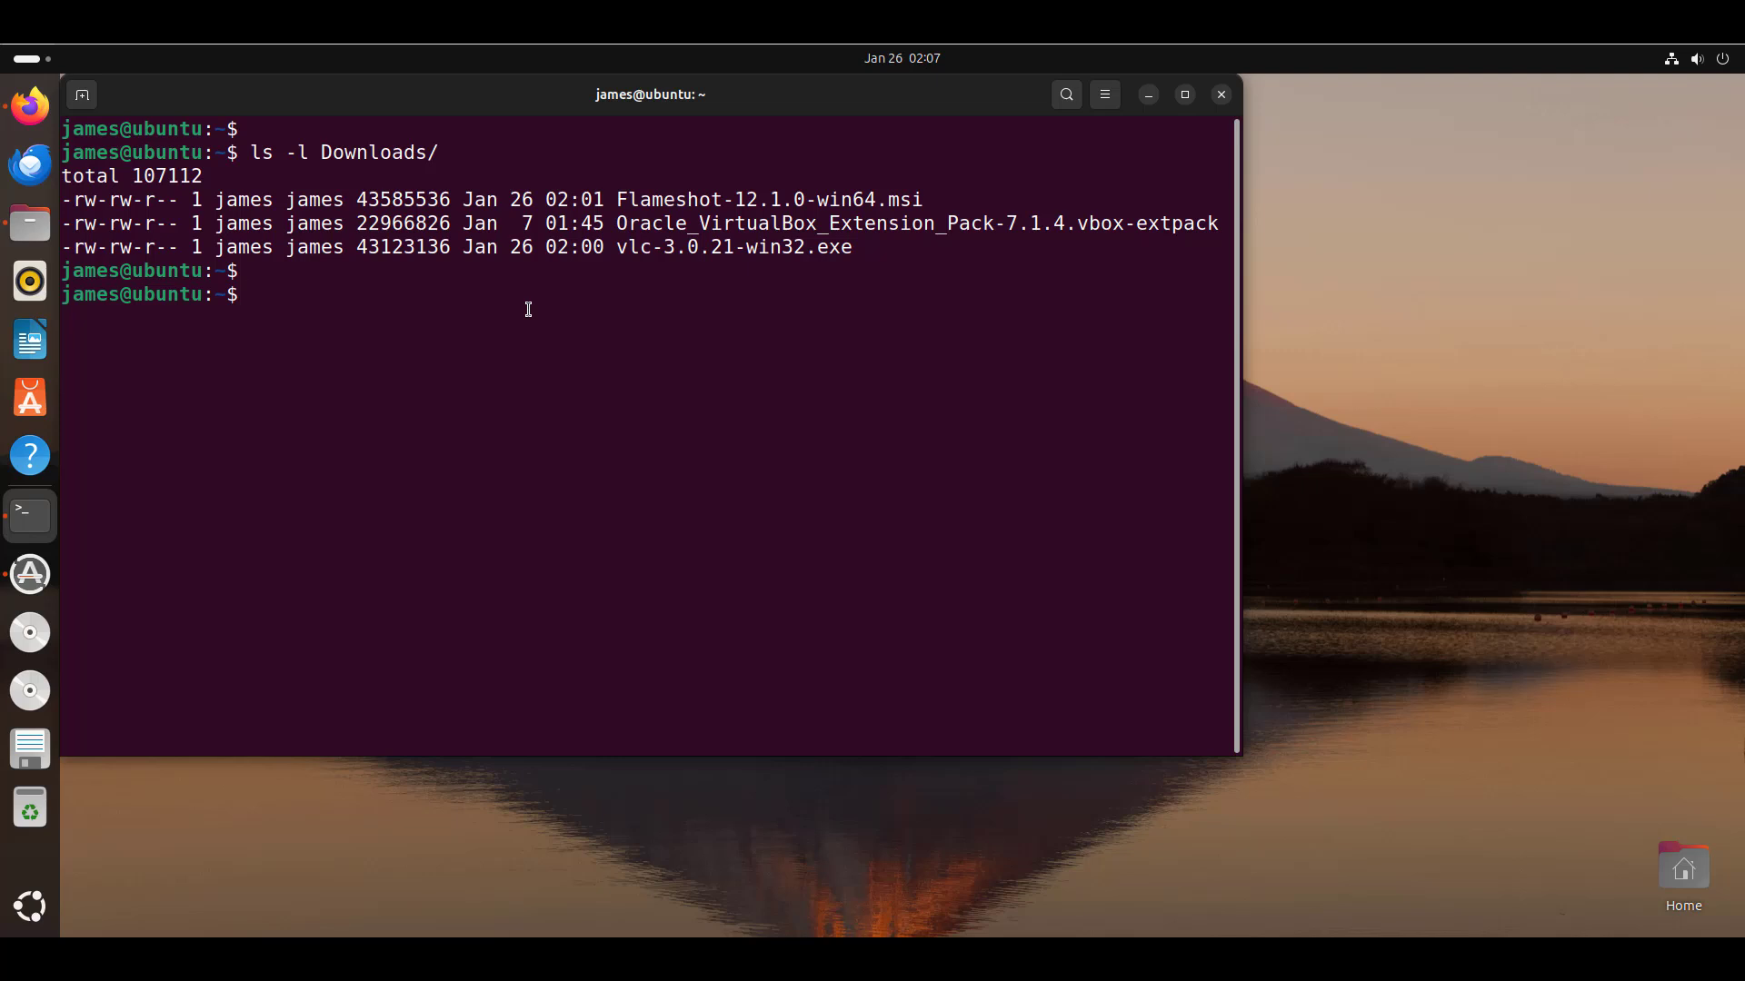
pyautogui.press('Return')
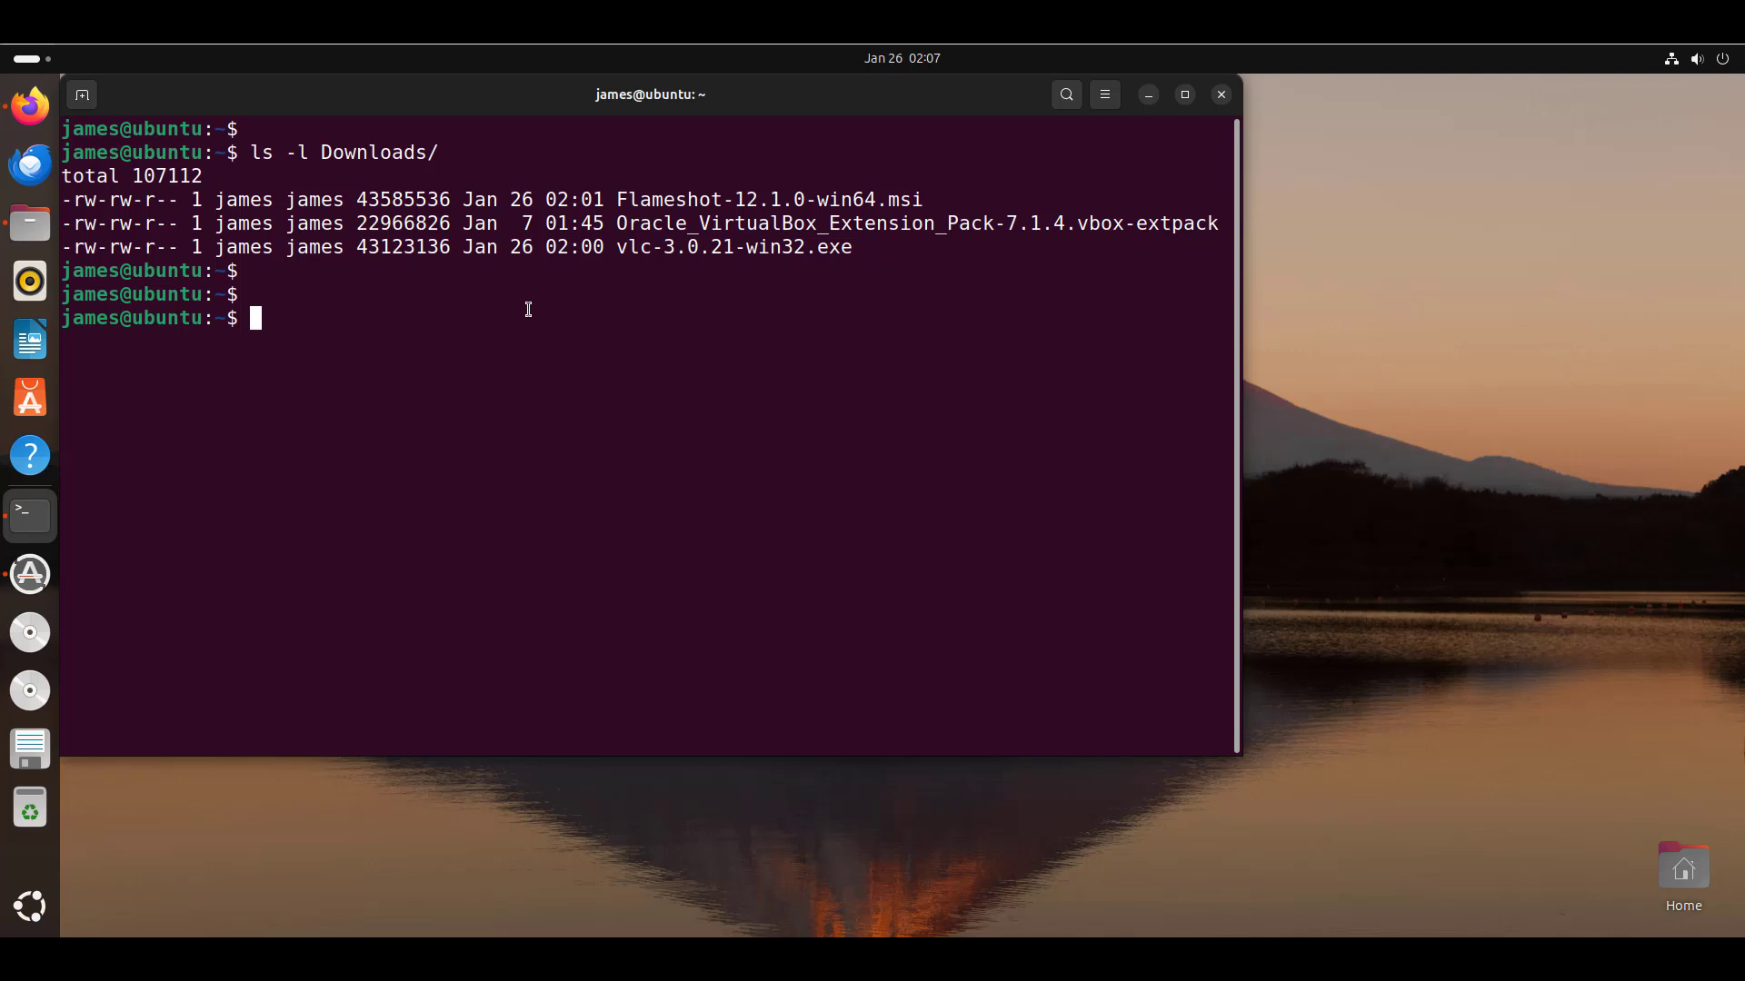
# Launch the VLC installer through Wine by running wine ~/Downloads/vlc-3.0.21-win32.exe
pyautogui.write('wine')
pyautogui.write('~/Down')
pyautogui.press('Tab')
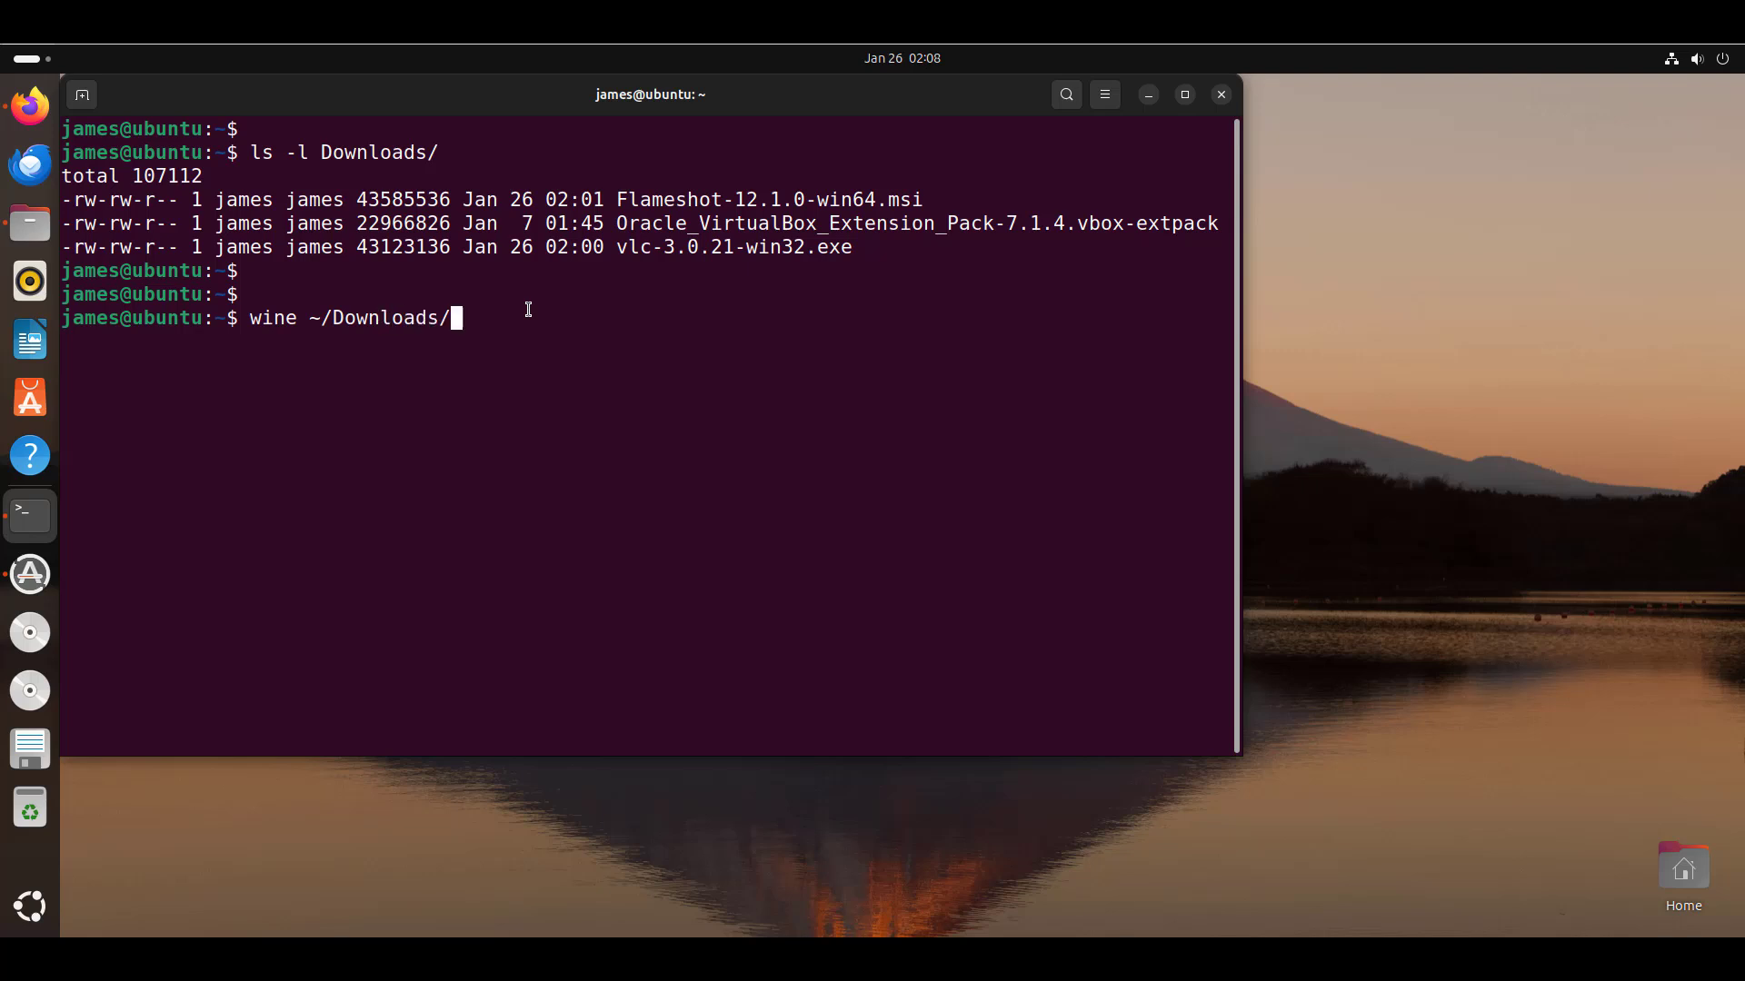
pyautogui.write('vl')
pyautogui.press('Tab')
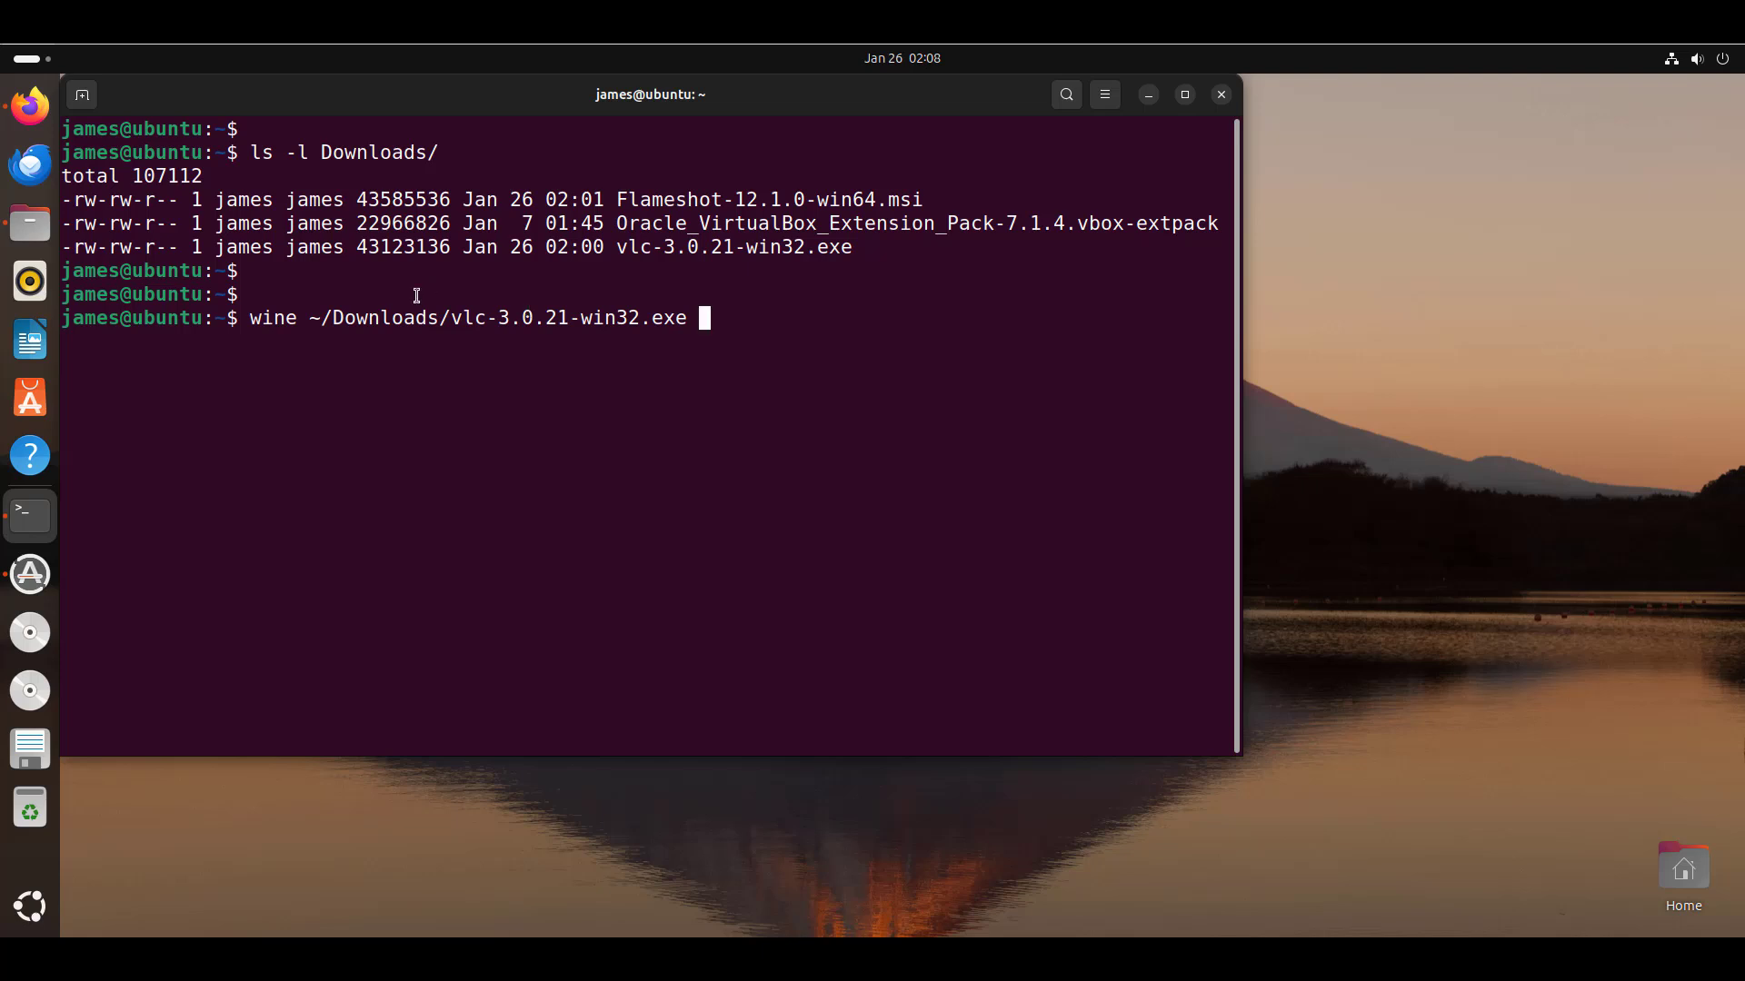
pyautogui.moveTo(307, 317); pyautogui.dragTo(687, 309)
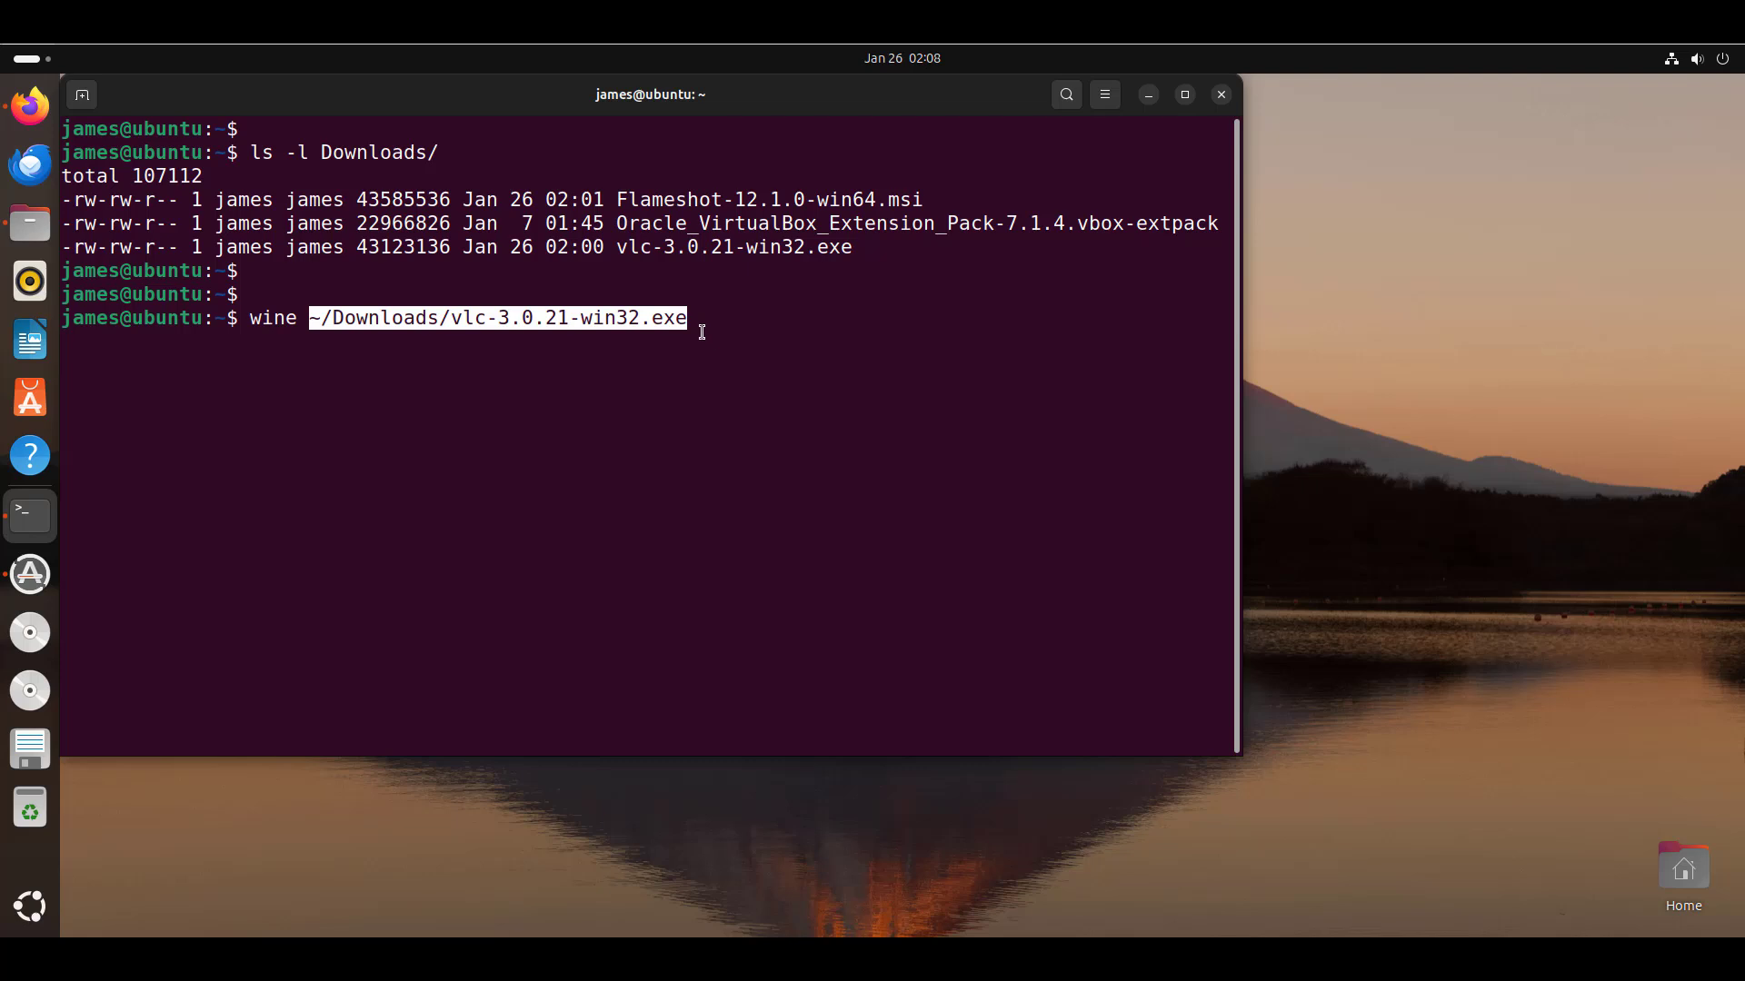
pyautogui.click(699, 329)
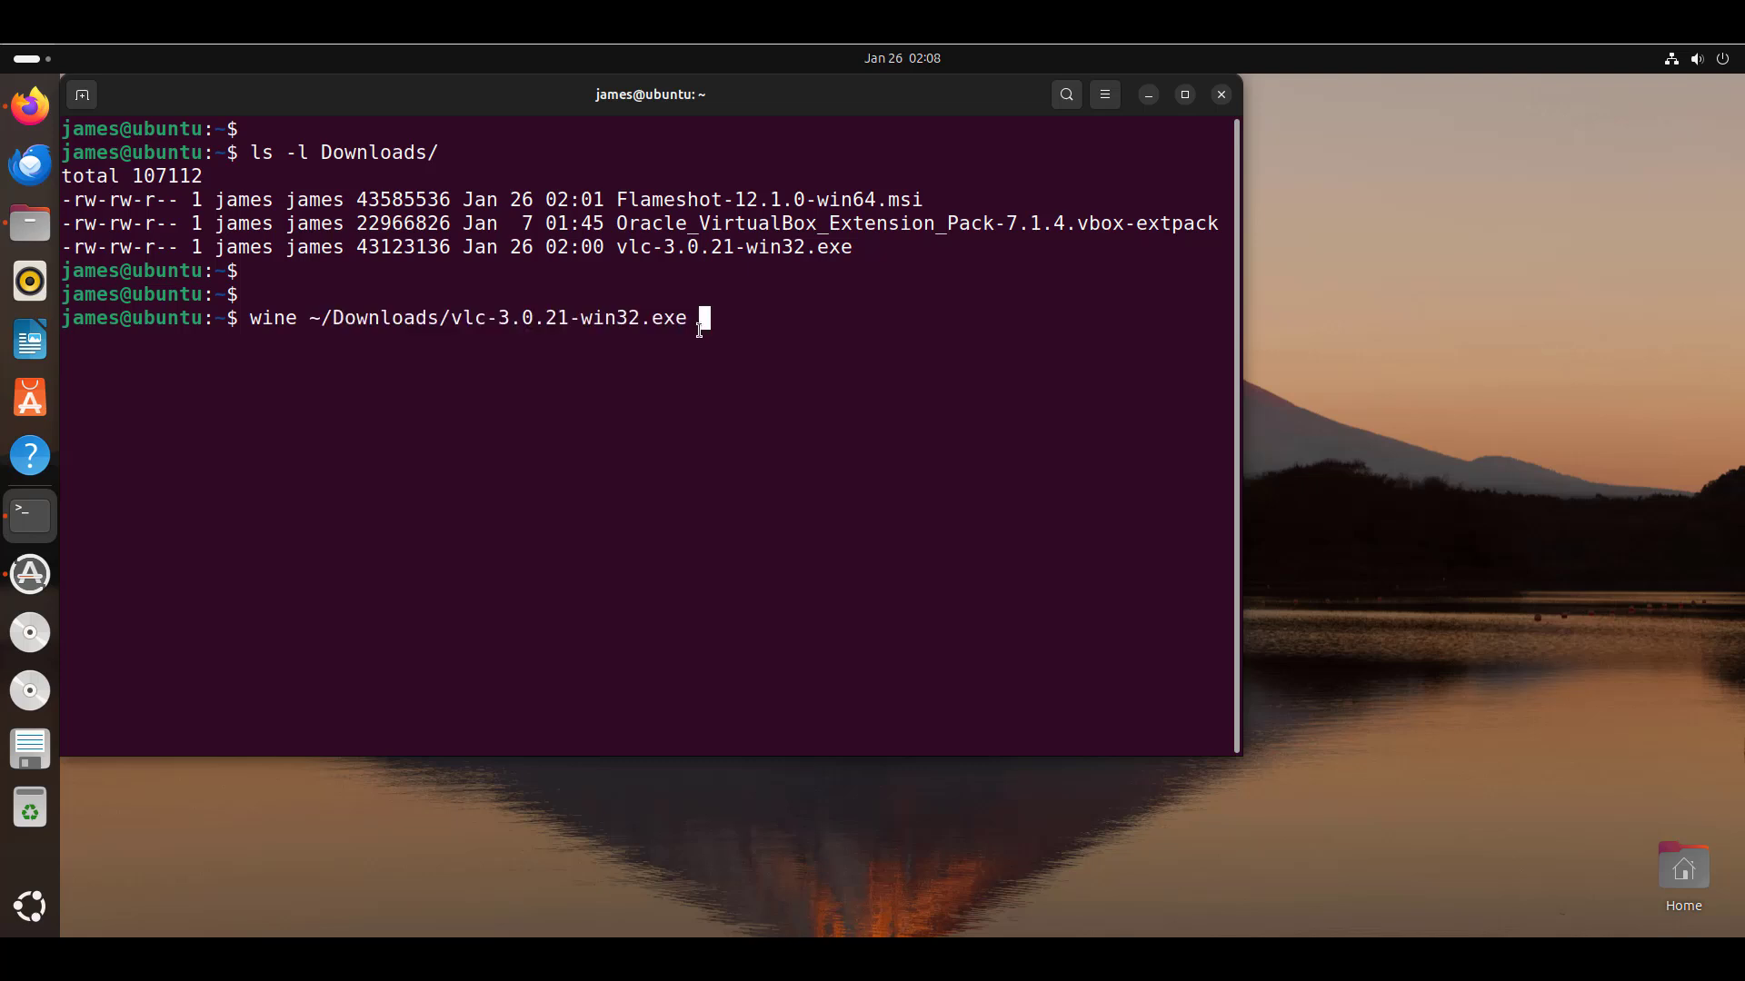
pyautogui.press('Return')
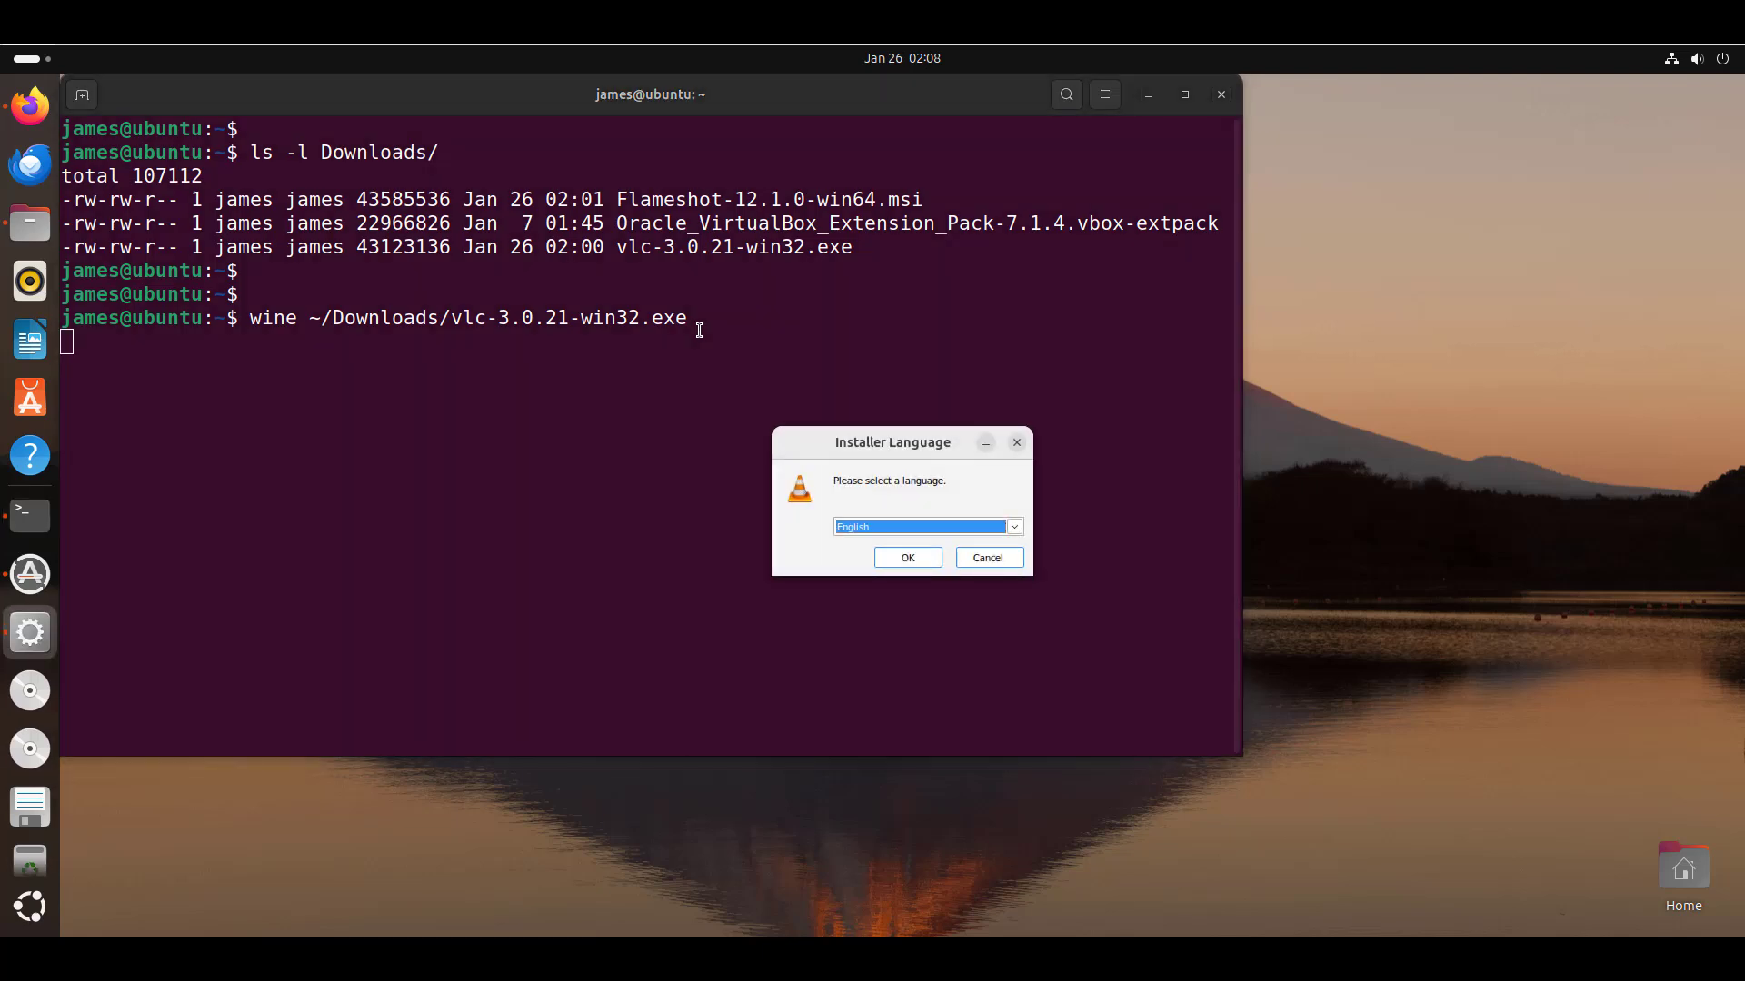
# Install VLC with English as the installer language and C:\Program Files (x86)\VideoLAN\VLC as the destination folder
pyautogui.moveTo(924, 440); pyautogui.dragTo(866, 408)
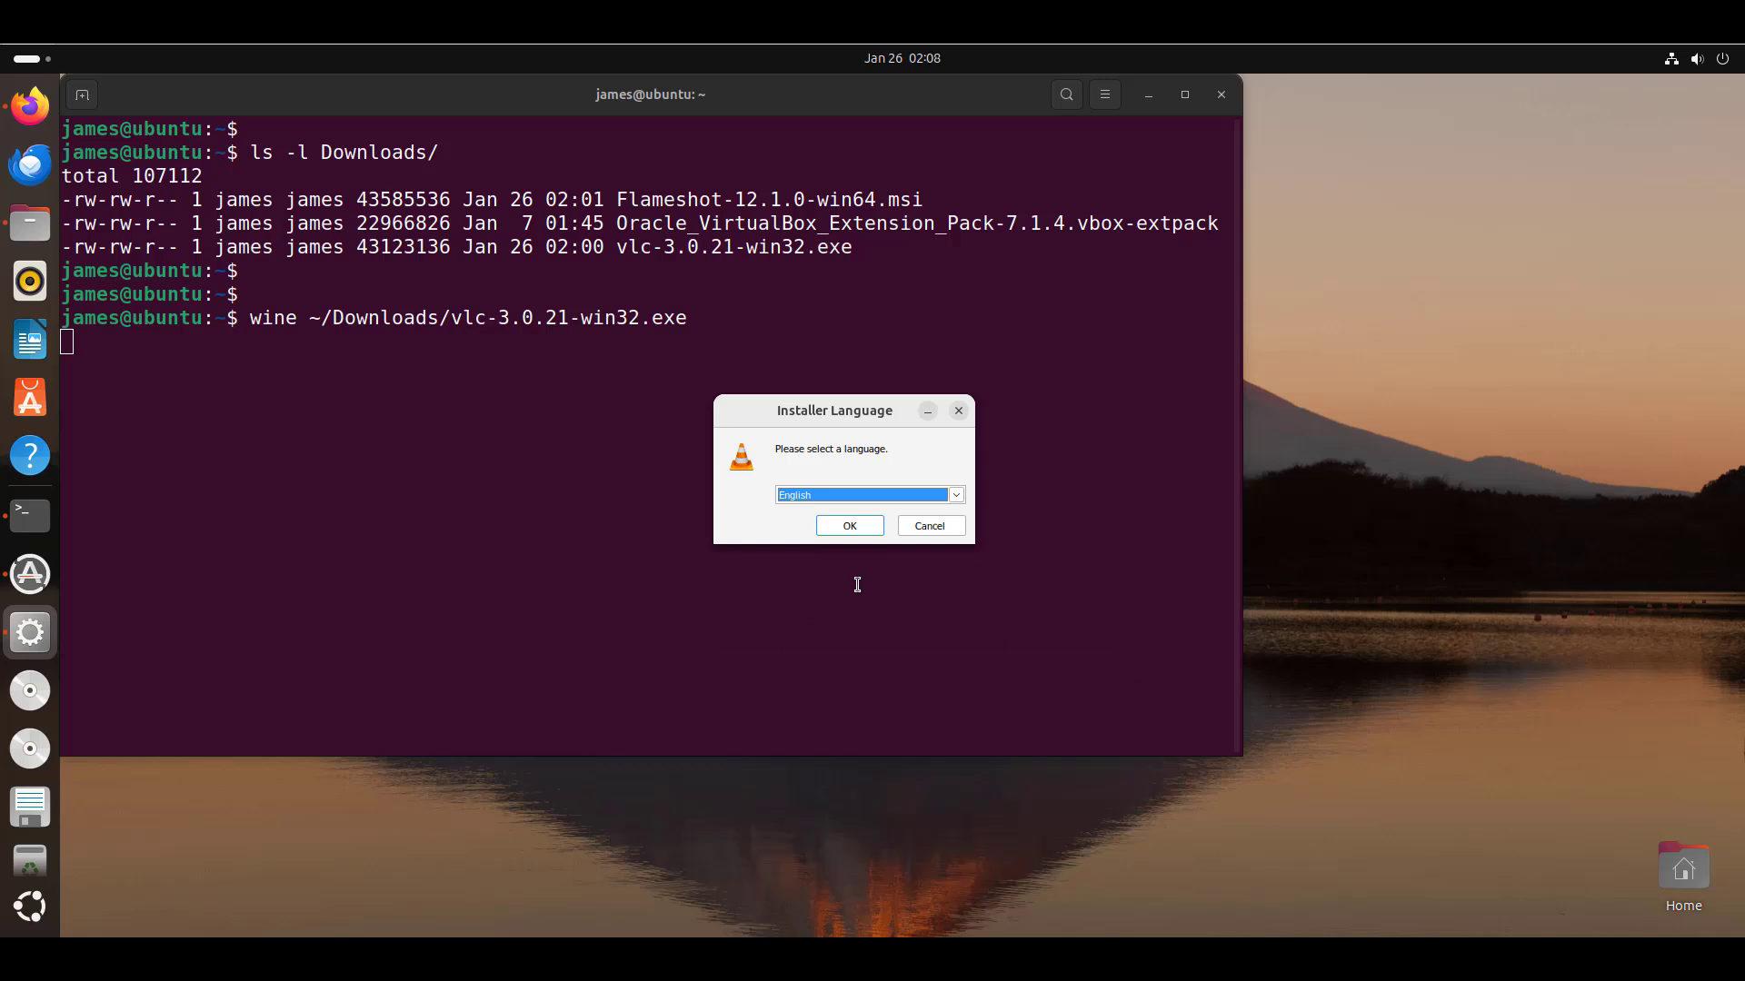
pyautogui.click(870, 529)
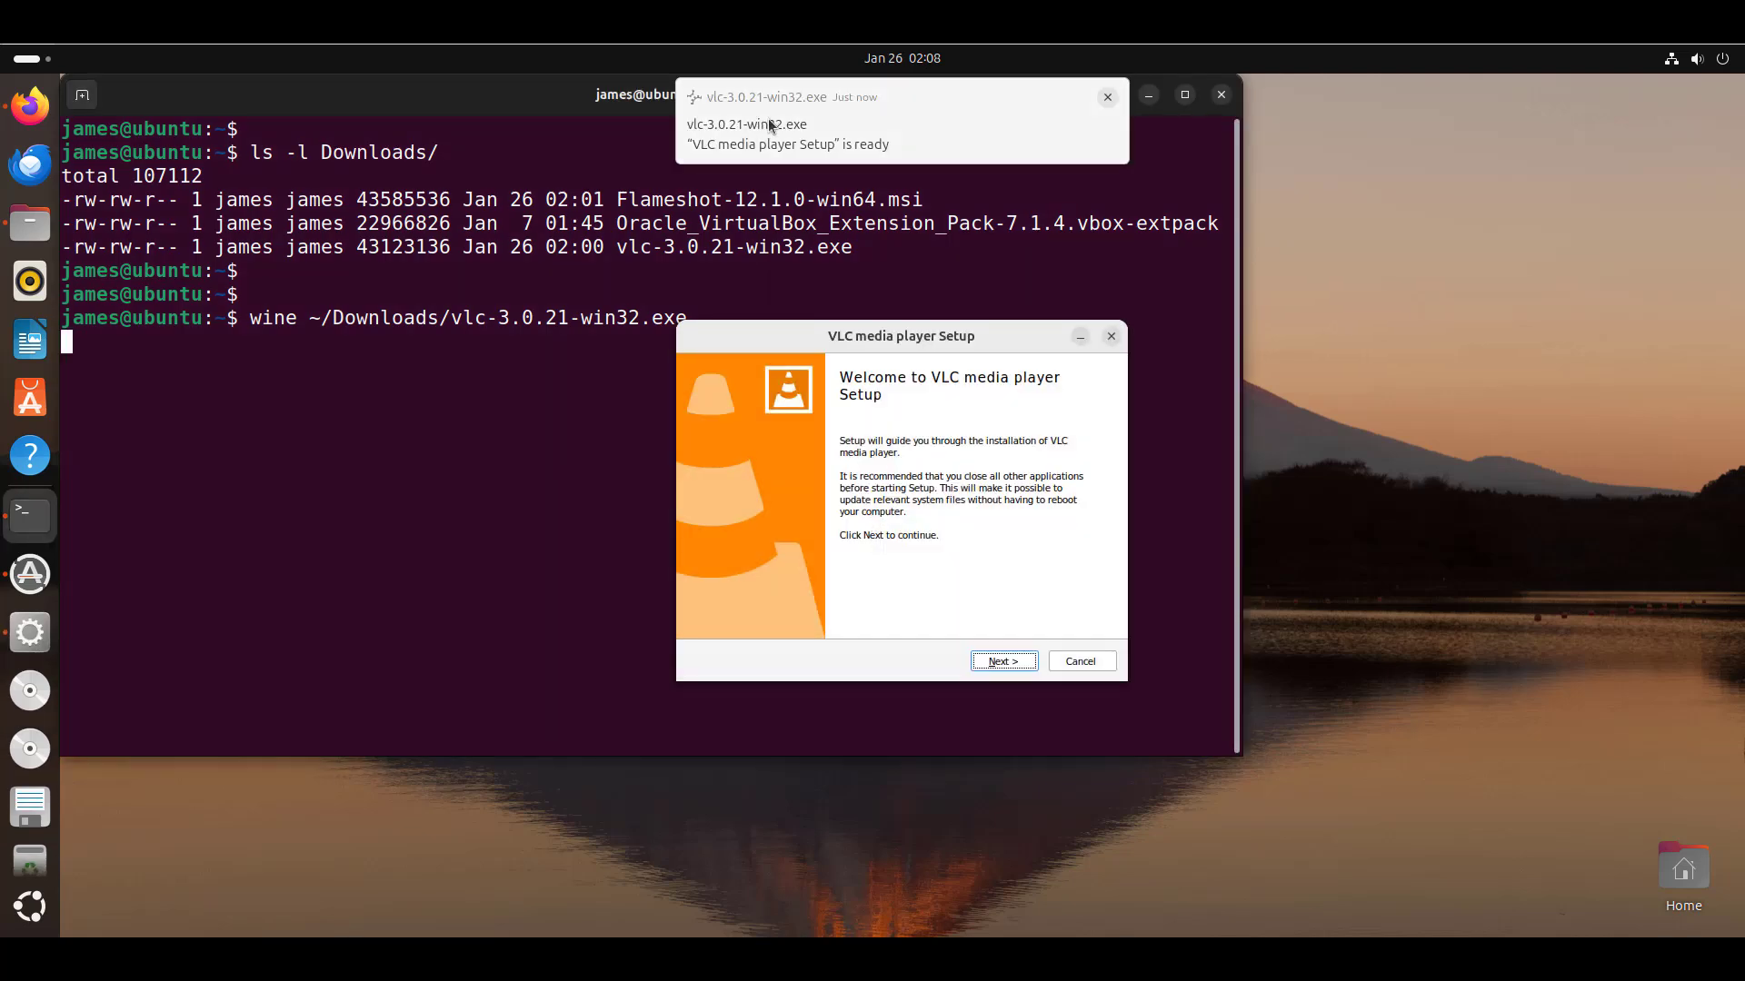
pyautogui.moveTo(954, 338); pyautogui.dragTo(931, 292)
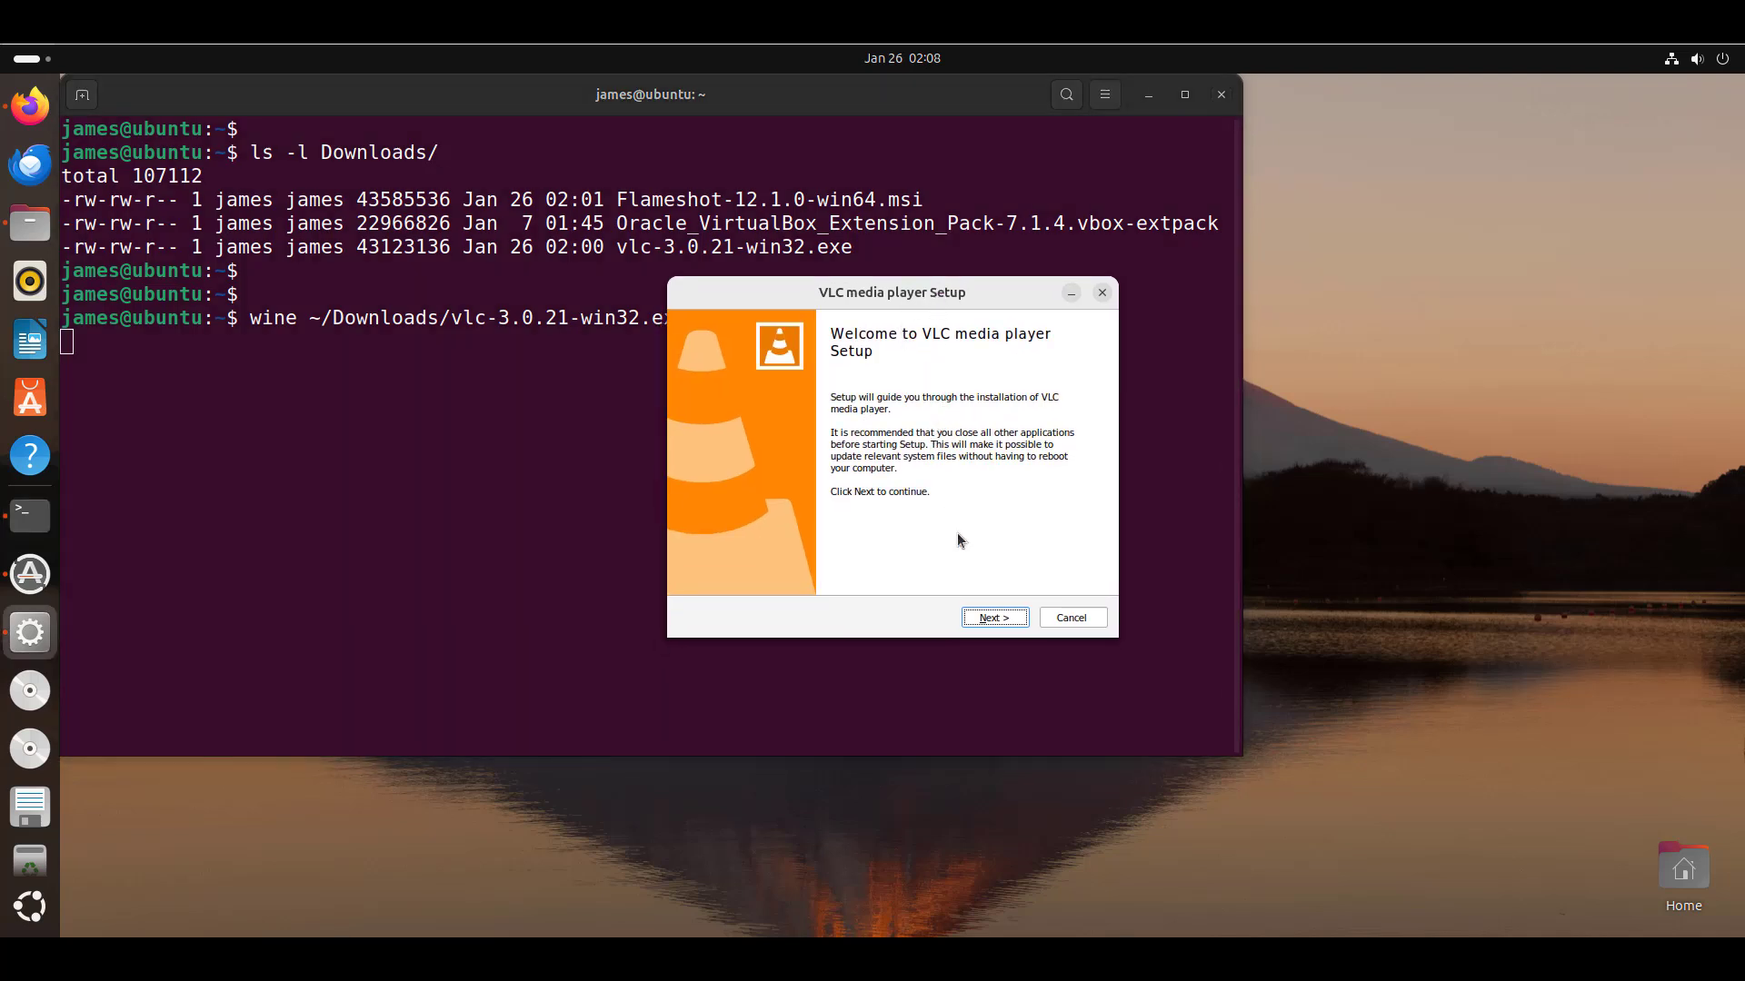
pyautogui.click(996, 620)
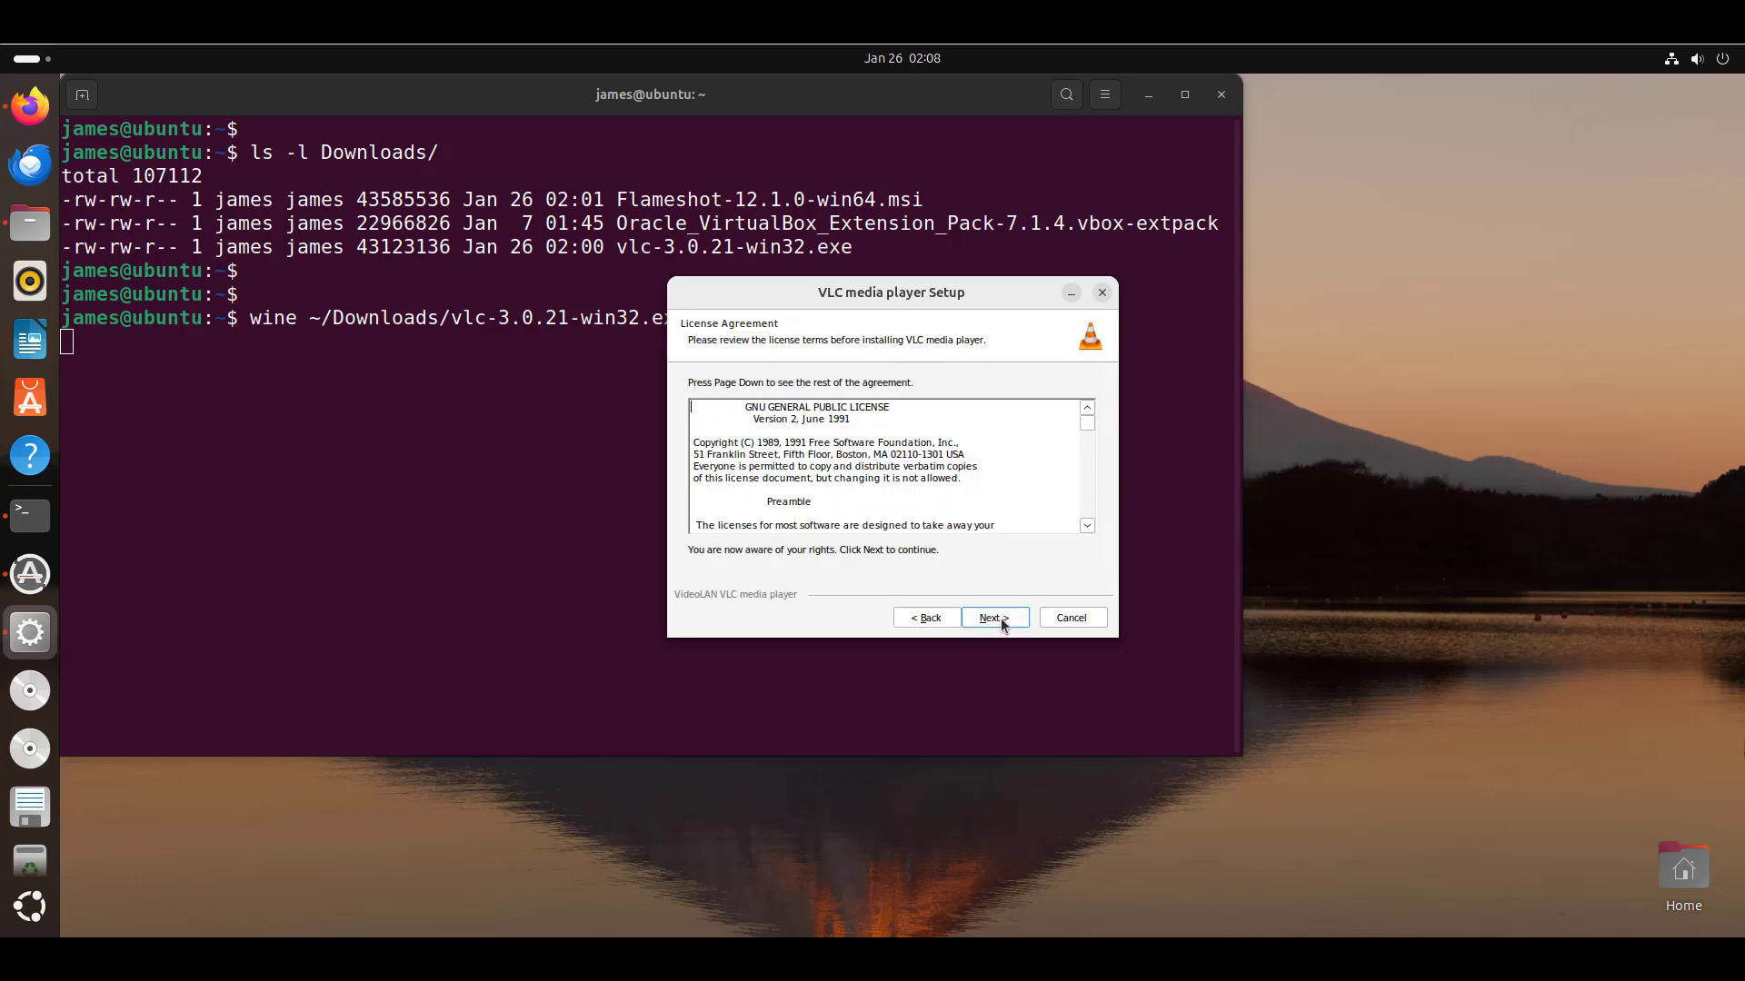
pyautogui.click(1003, 626)
pyautogui.click(994, 618)
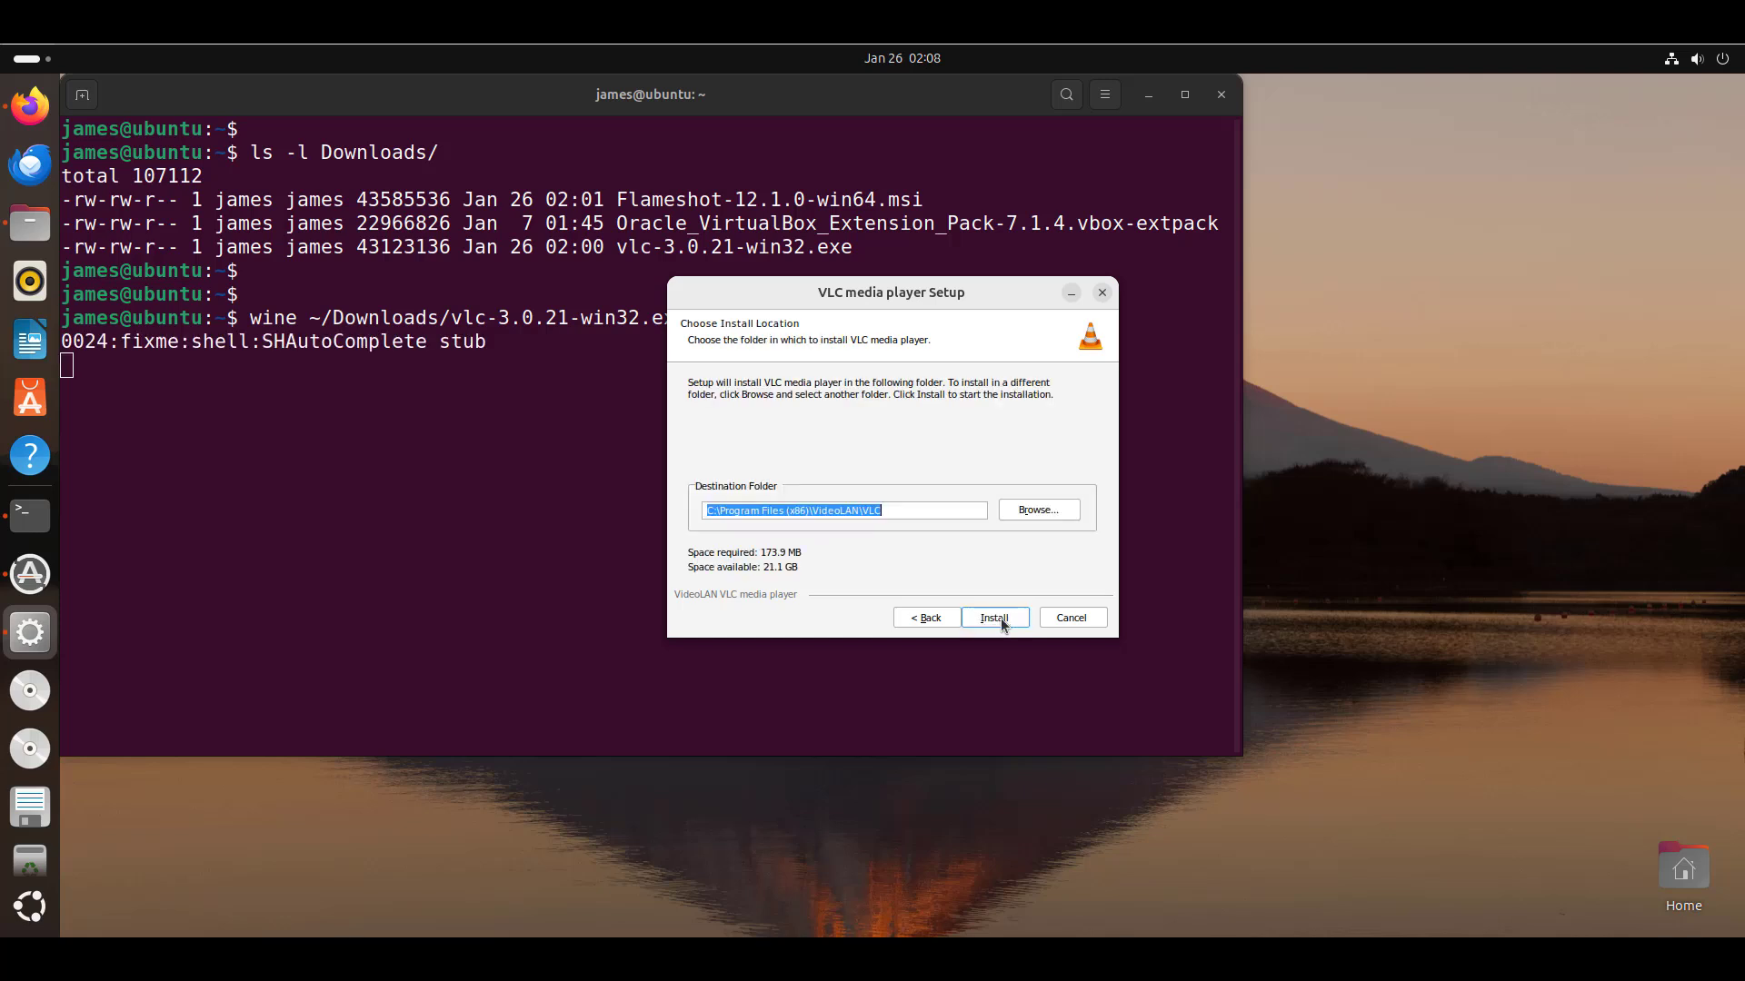
pyautogui.click(994, 618)
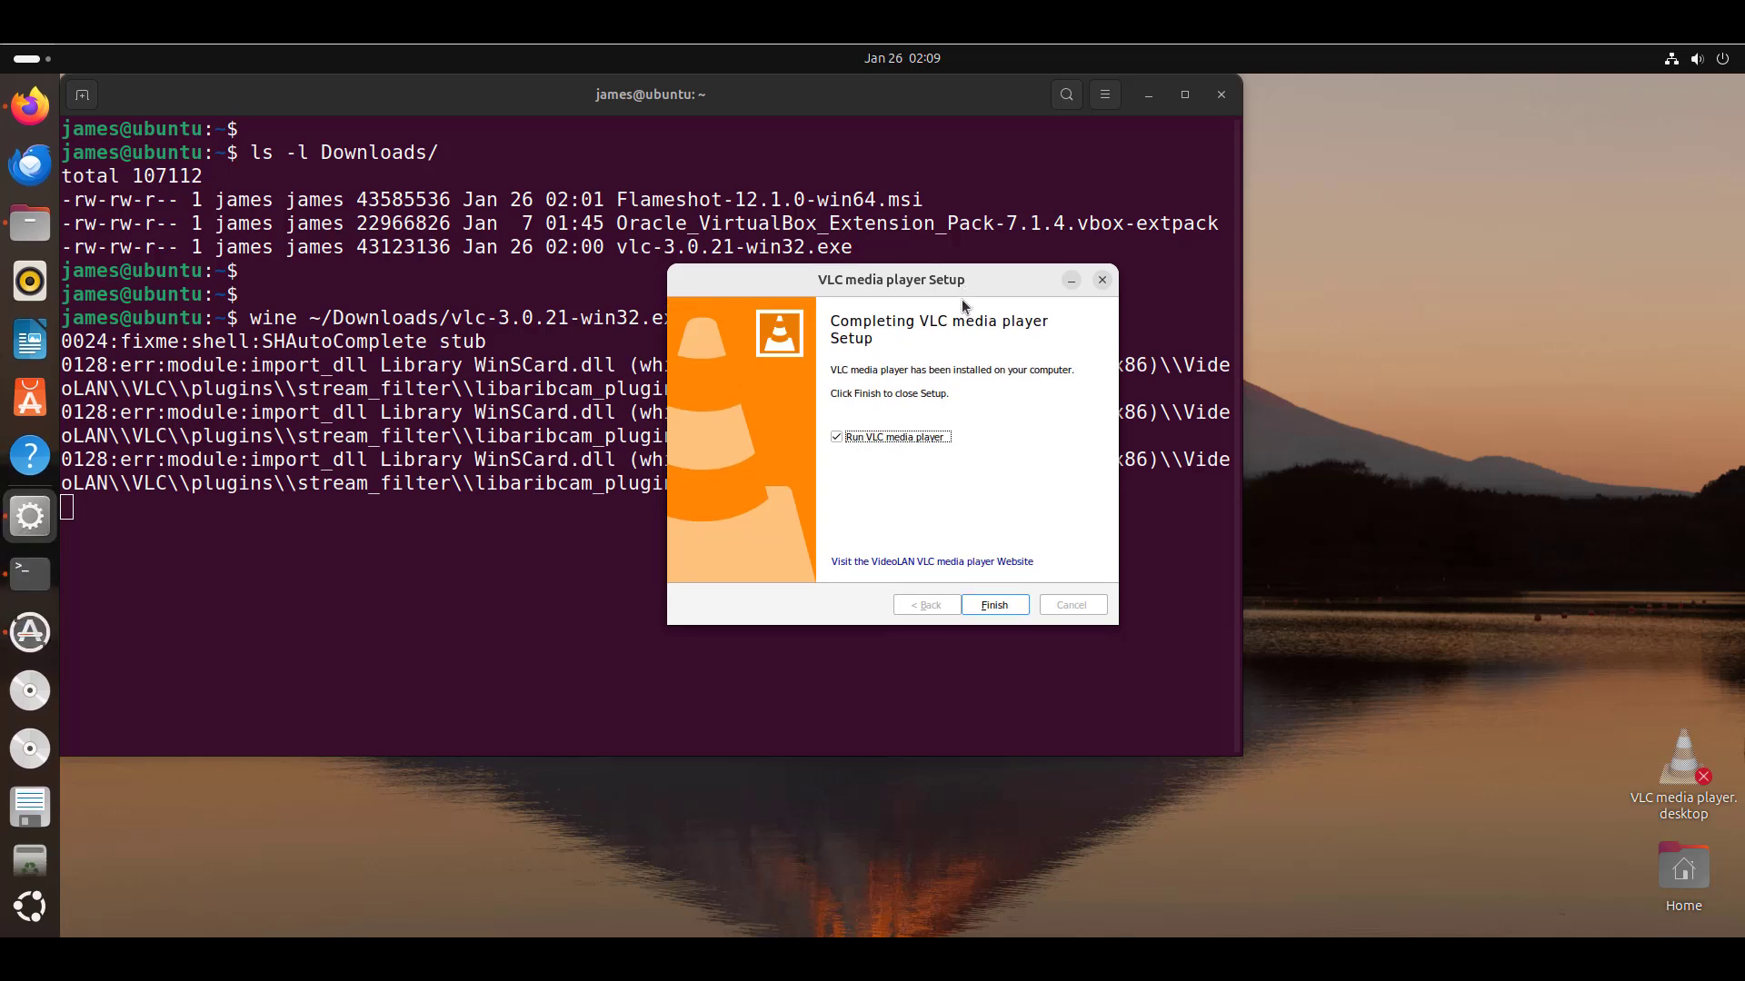
# Finish the setup with Run VLC media player enabled and accept the privacy policy with metadata access and update checks allowed
pyautogui.click(981, 607)
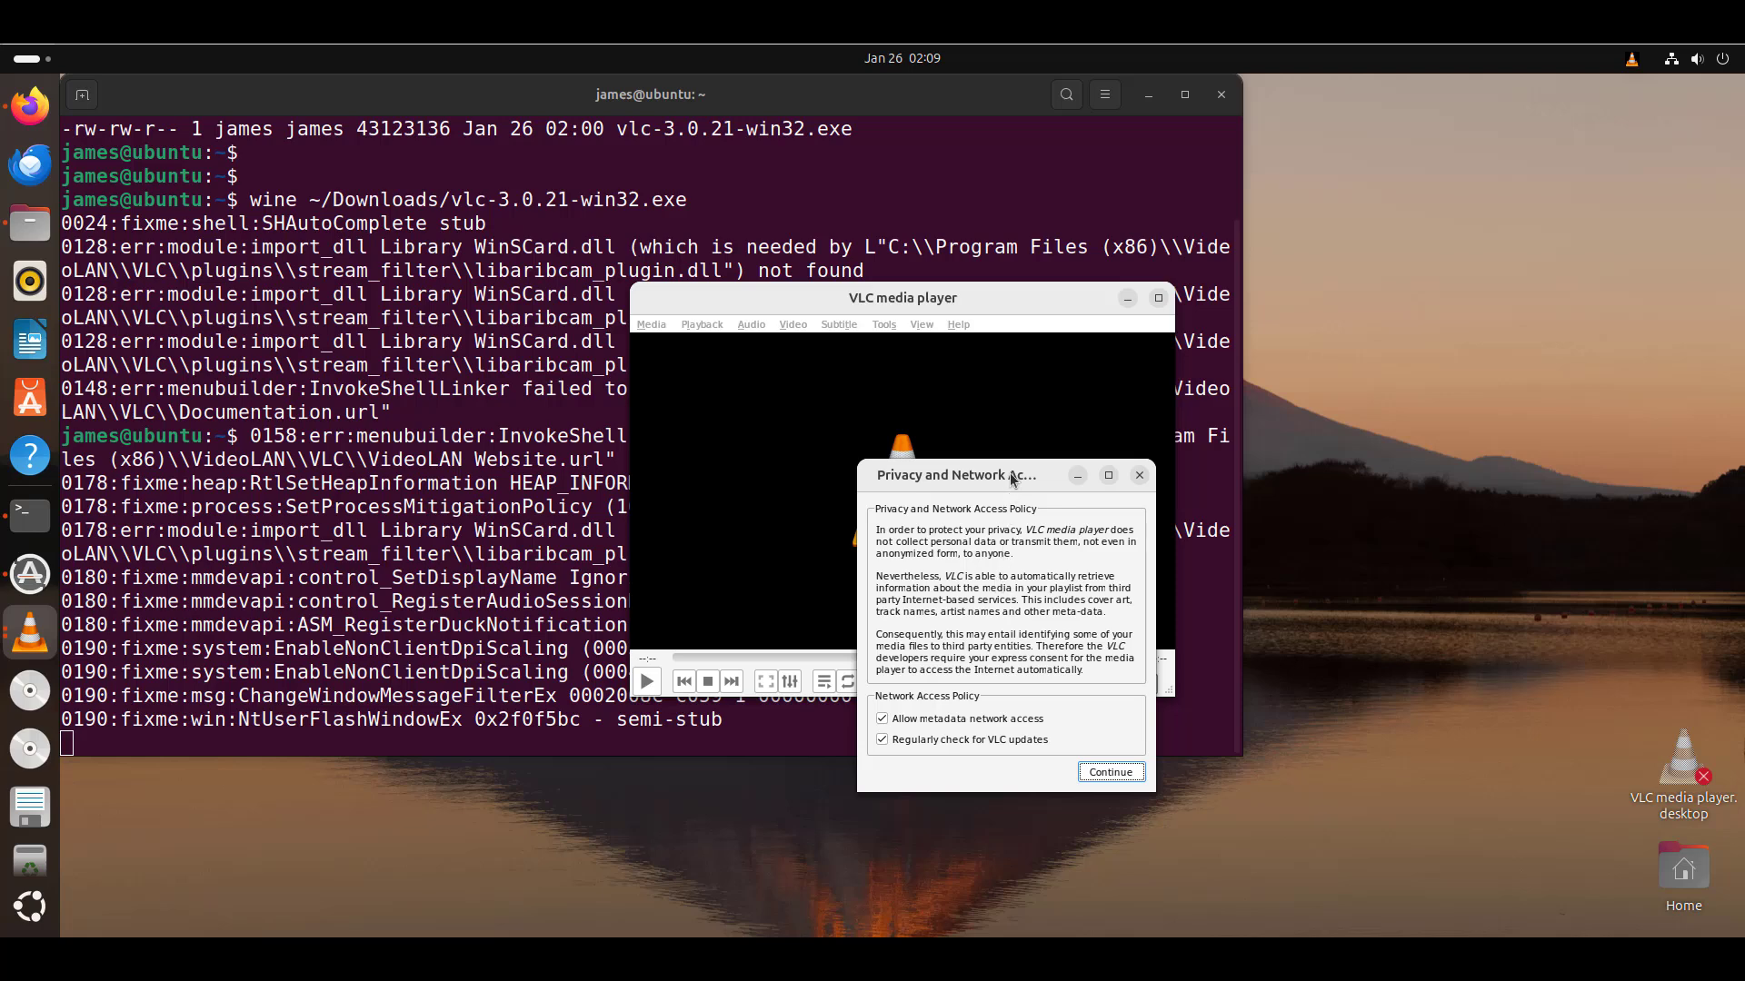
pyautogui.moveTo(1009, 474); pyautogui.dragTo(989, 462)
pyautogui.click(1091, 760)
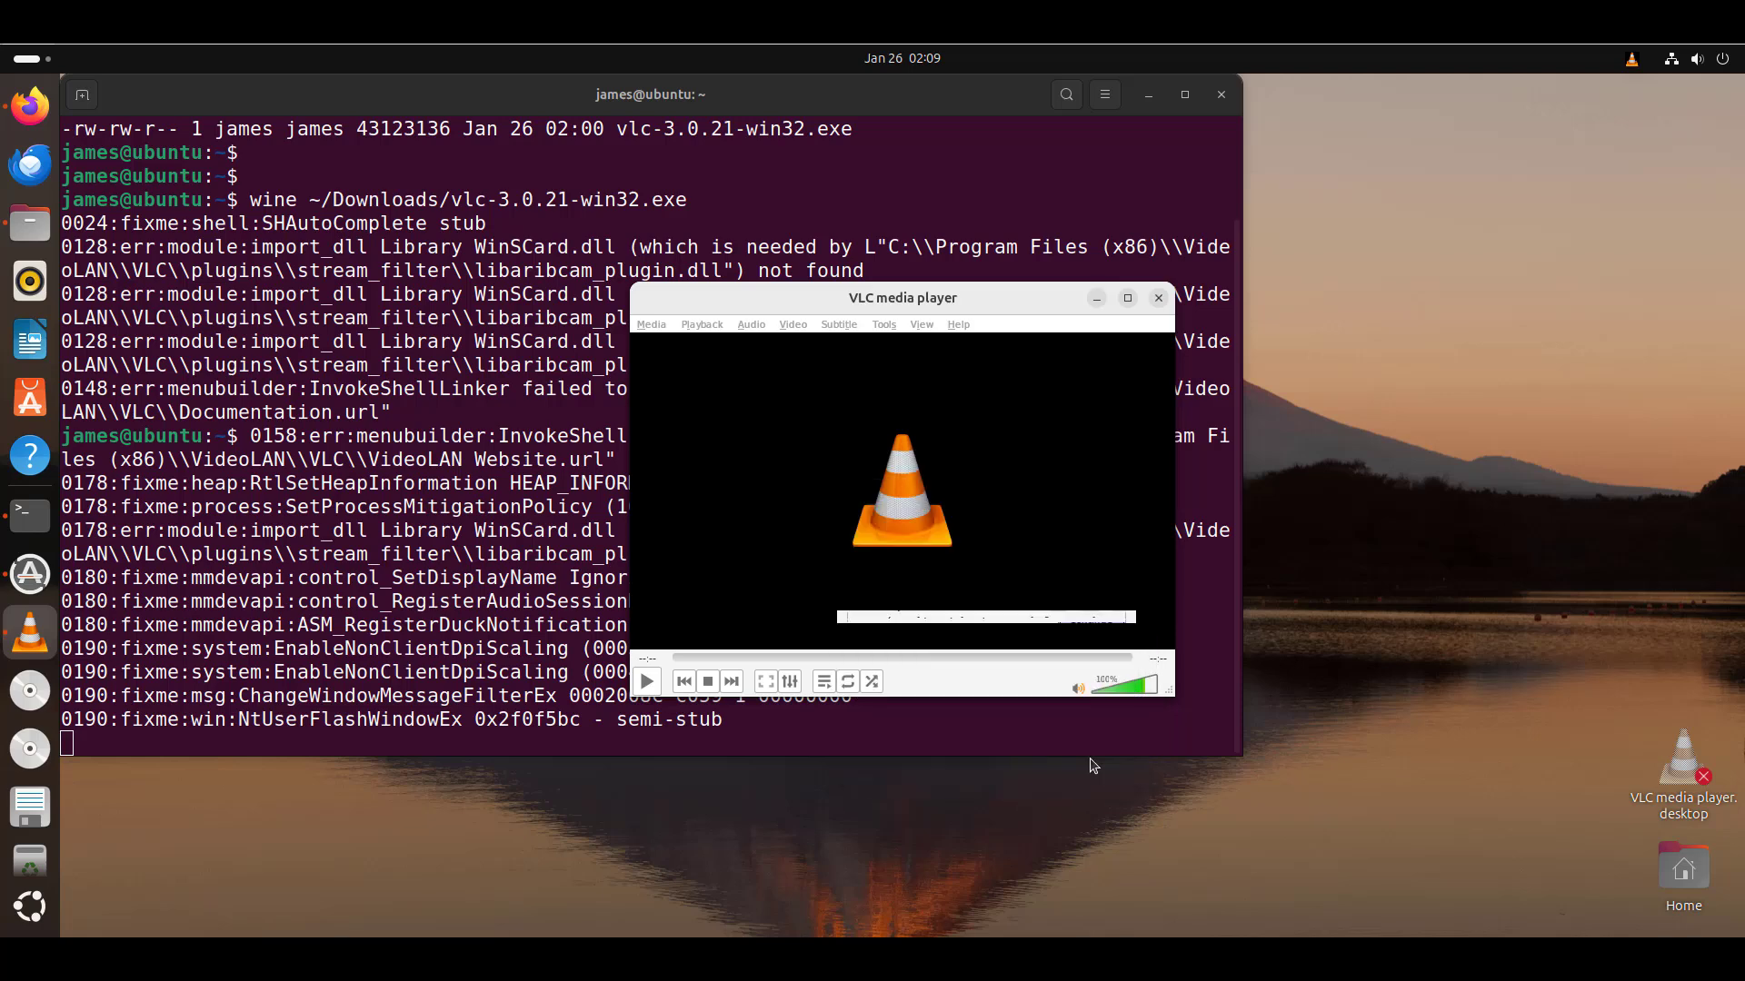
pyautogui.moveTo(984, 294); pyautogui.dragTo(927, 232)
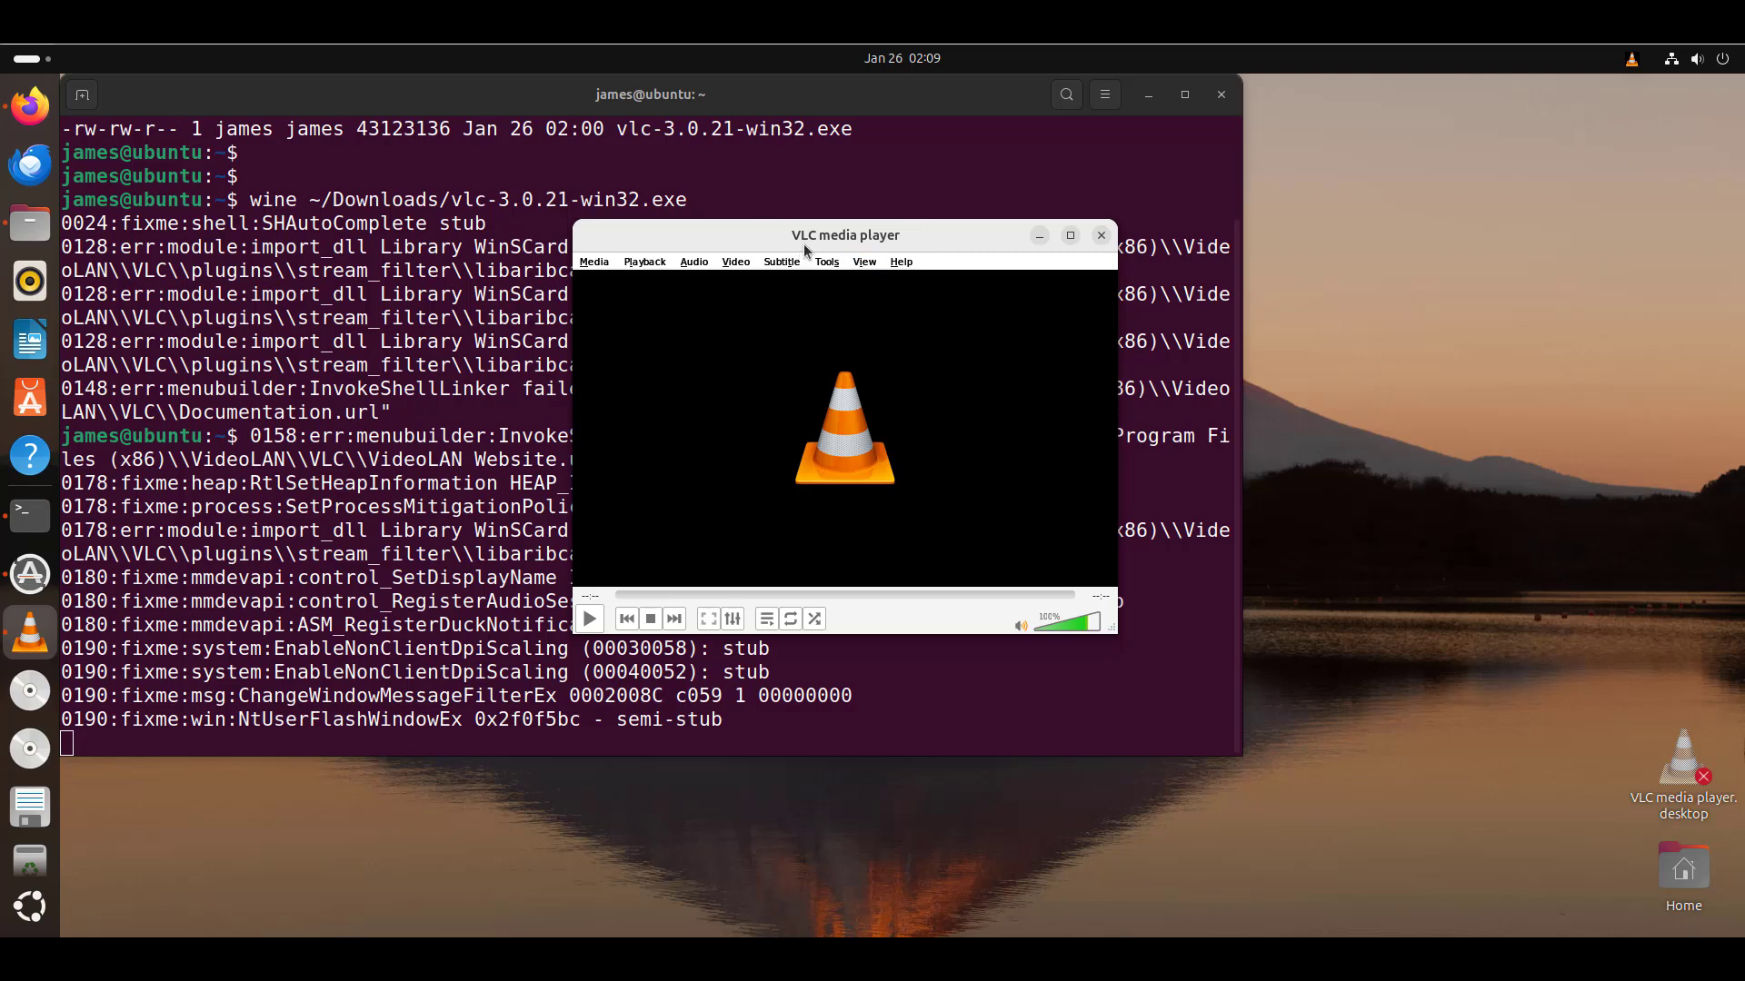
# Maximize the VLC media player window, restore it to its normal size and minimize it
pyautogui.click(1069, 236)
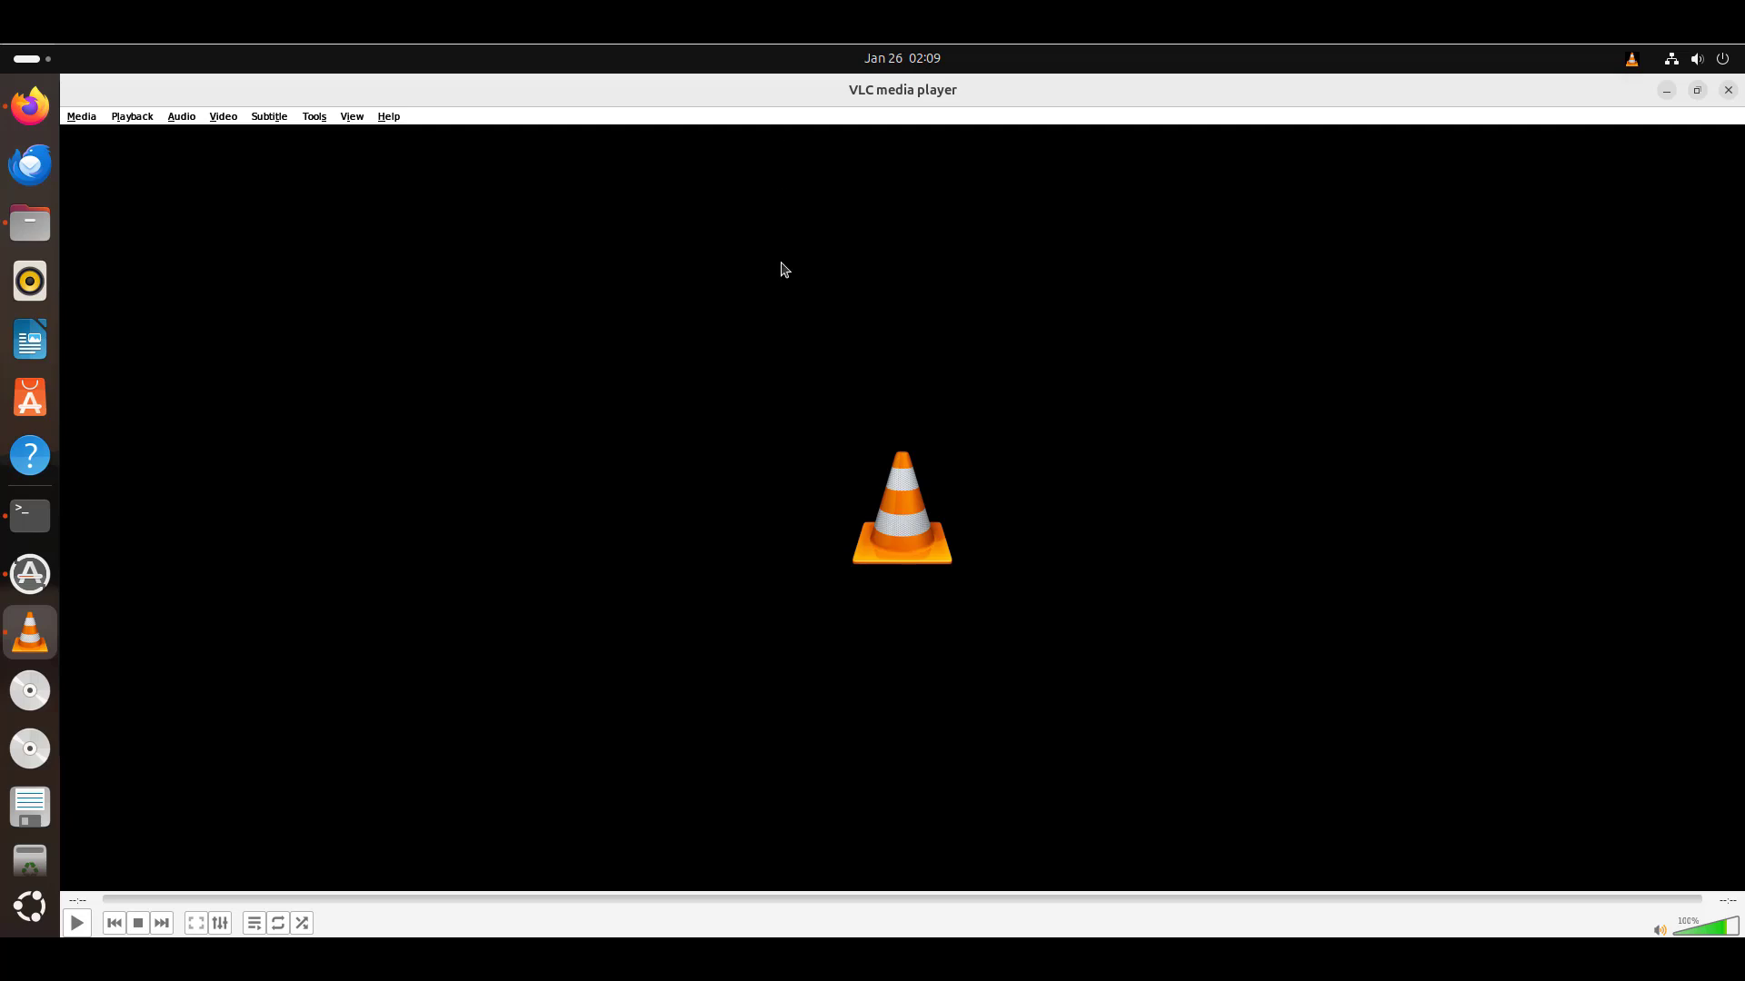
pyautogui.click(1700, 93)
pyautogui.click(1029, 241)
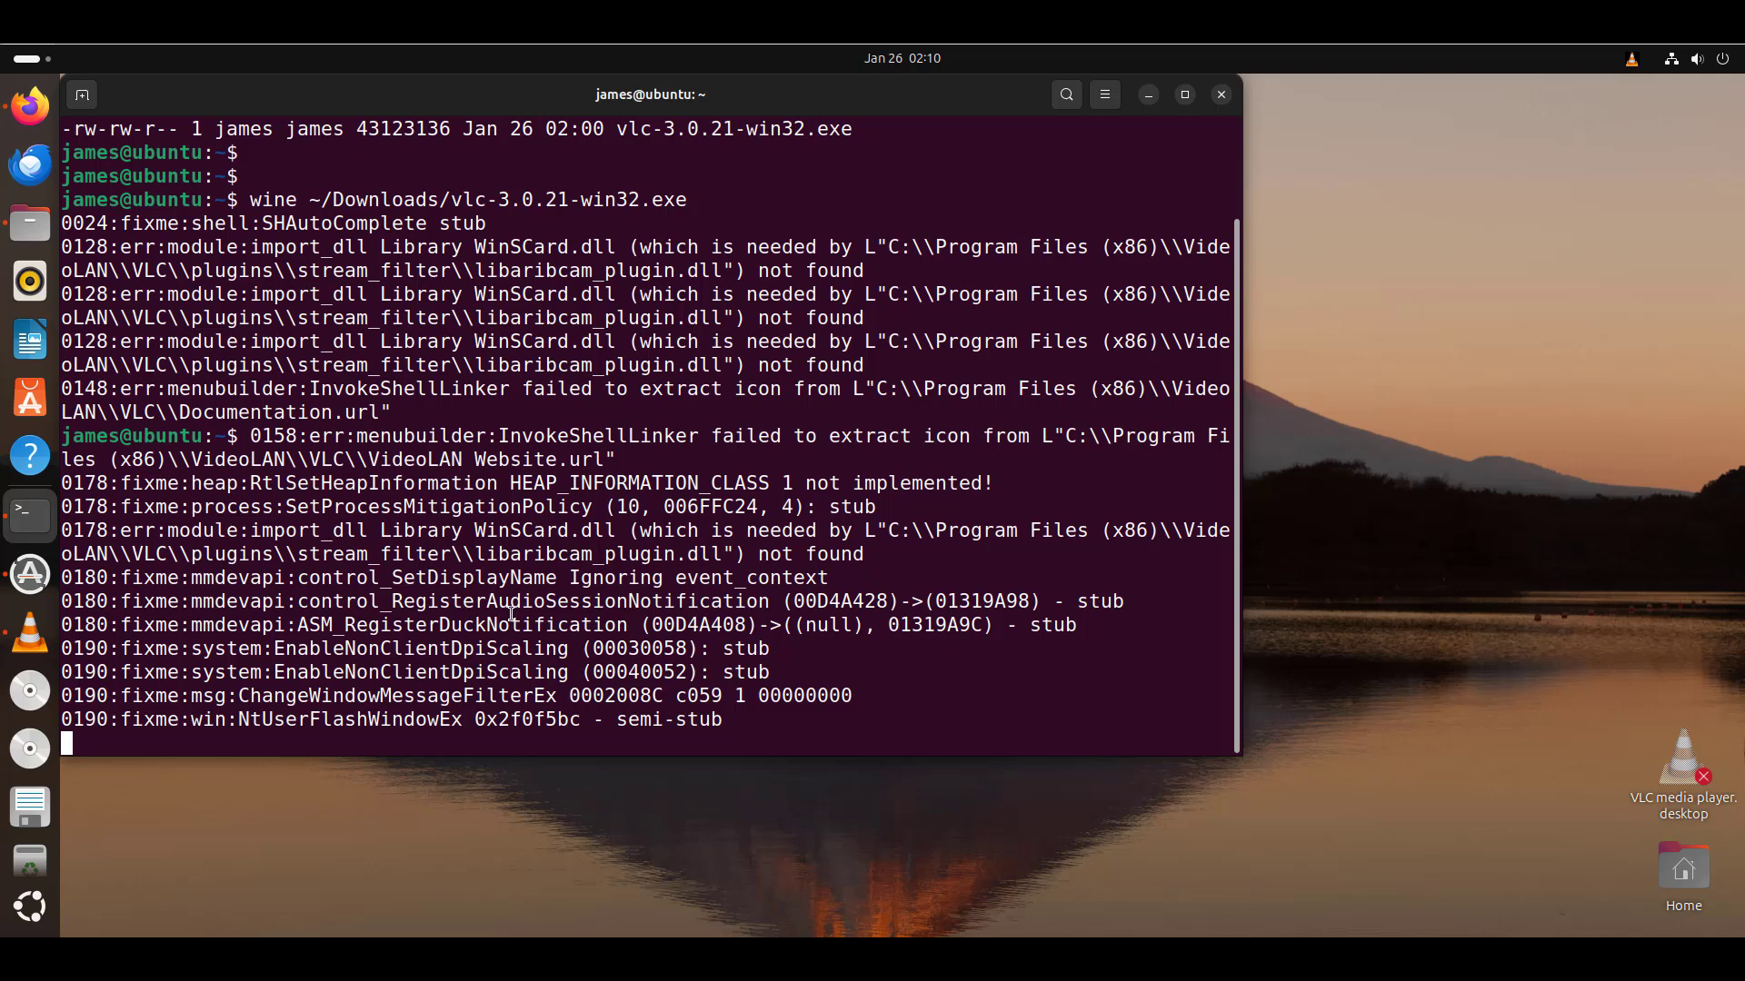
# Search the installed applications for vlc and launch the second VLC media player entry
pyautogui.press('super')
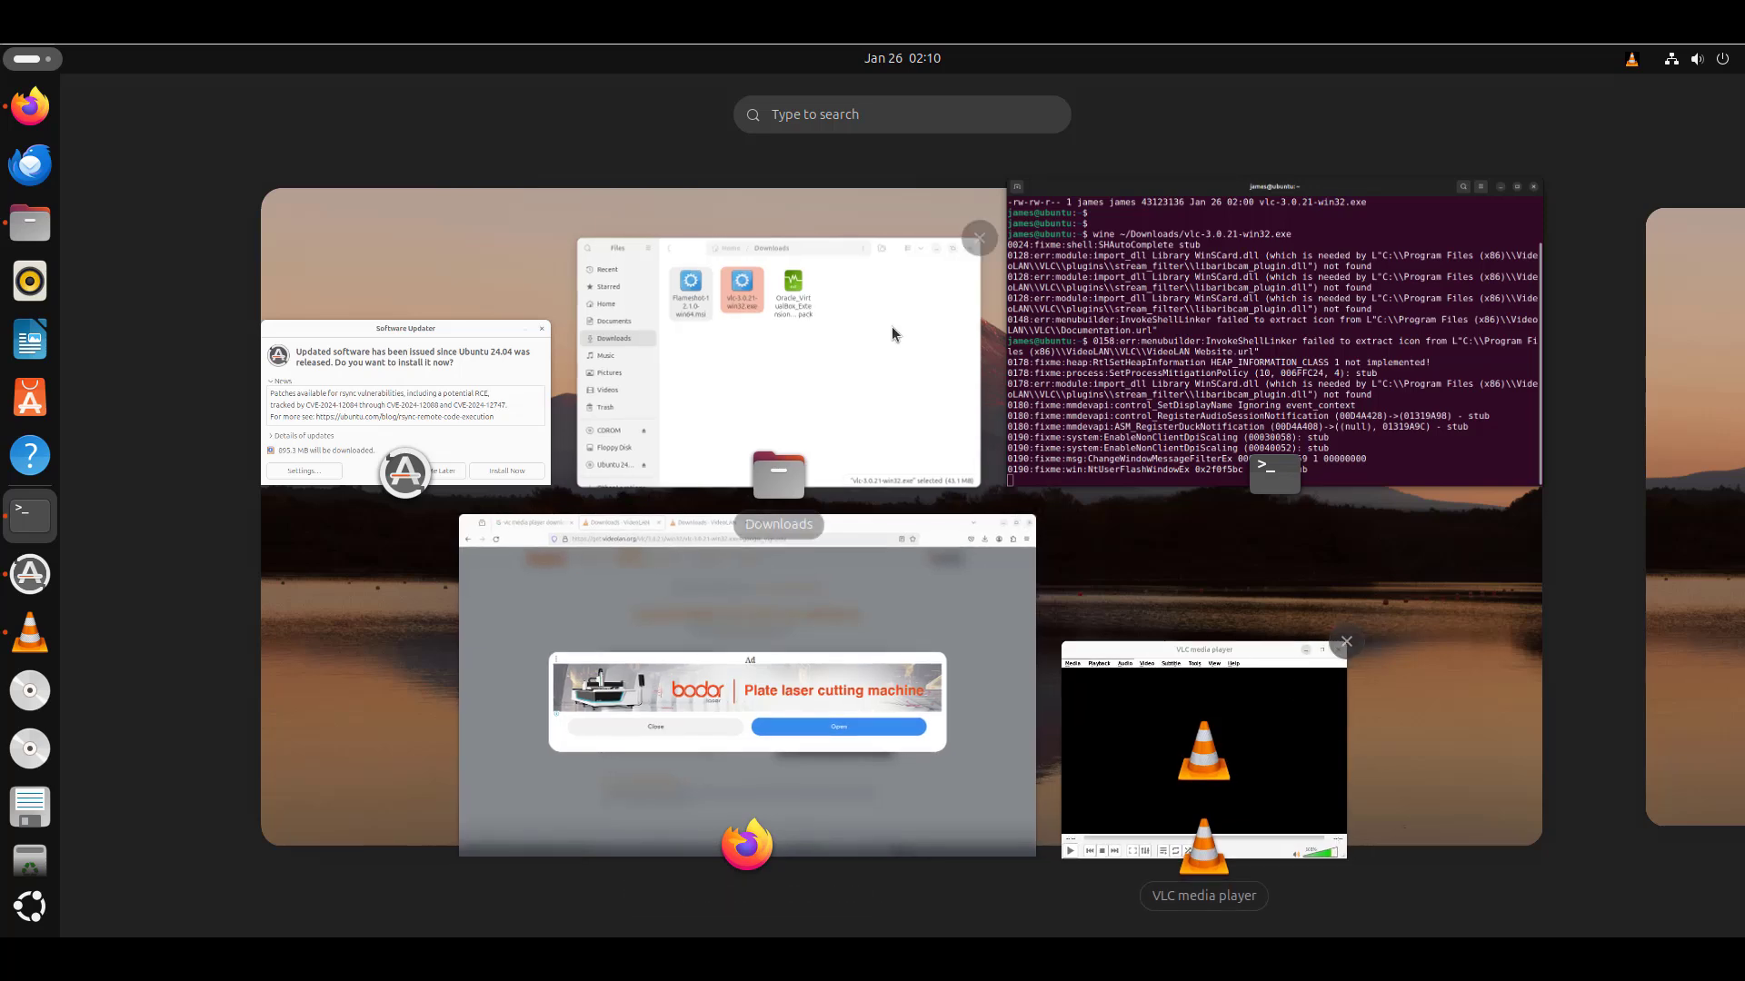
pyautogui.click(894, 119)
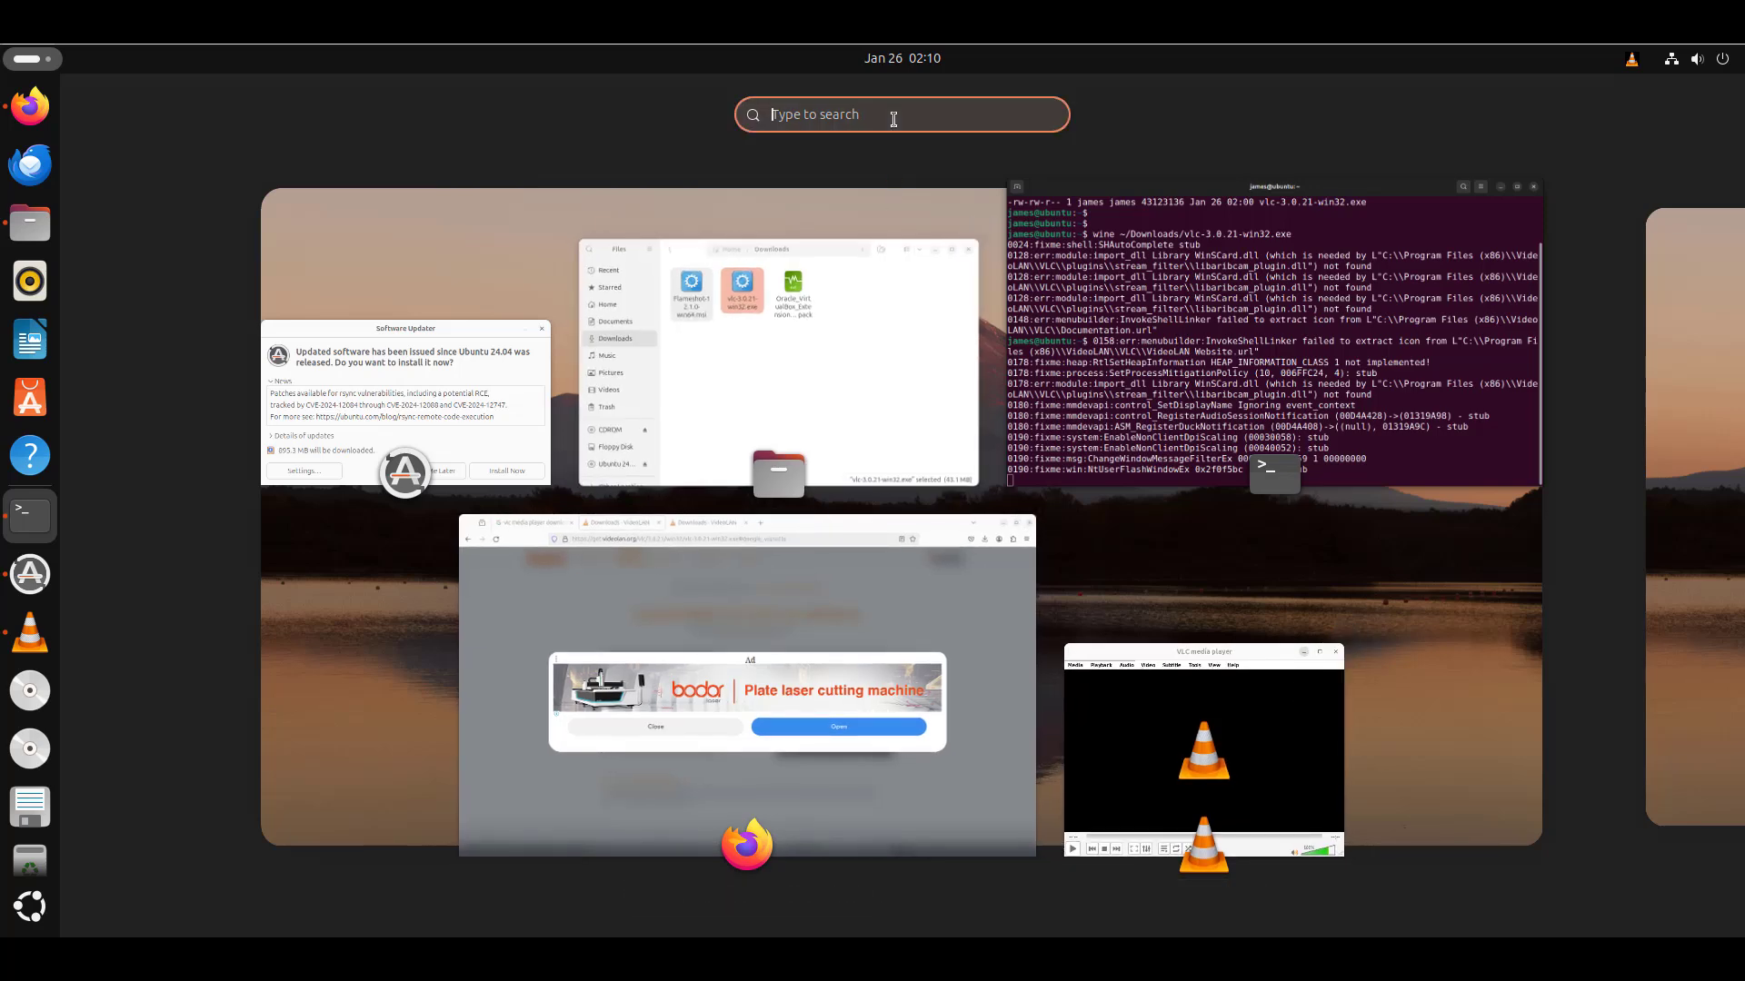
pyautogui.write('vlc')
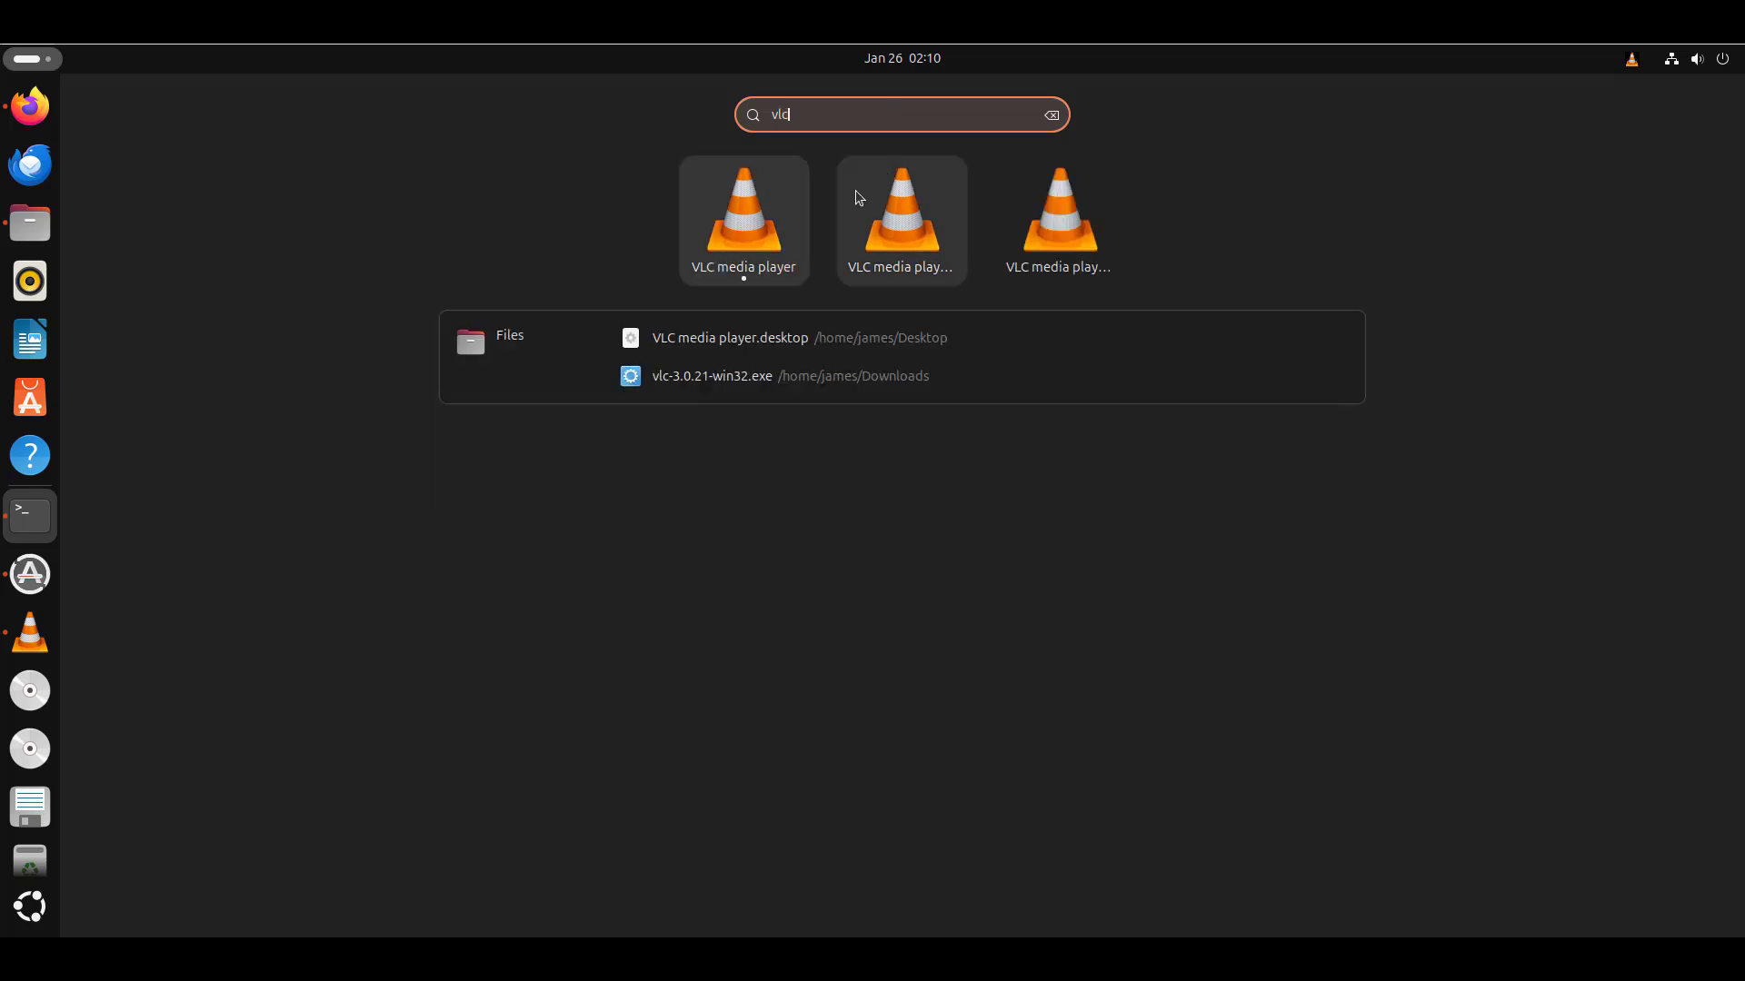
pyautogui.click(881, 232)
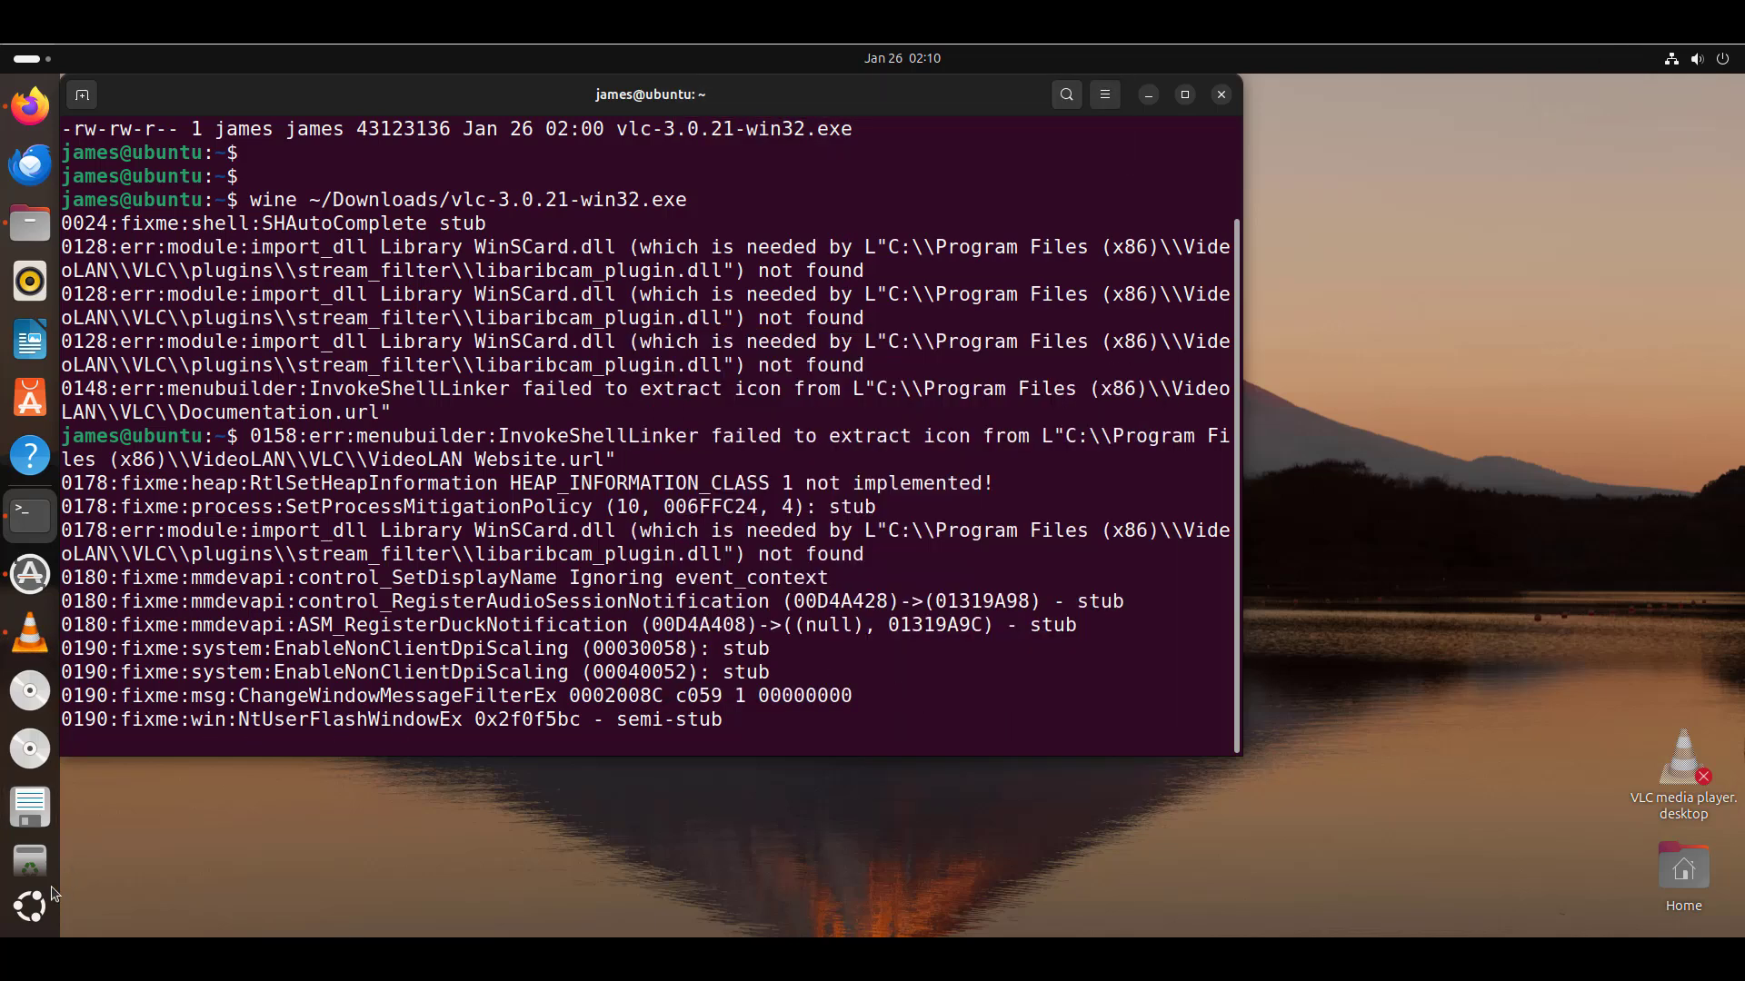
# Launch VLC media player from the second page of the full application list
pyautogui.click(30, 906)
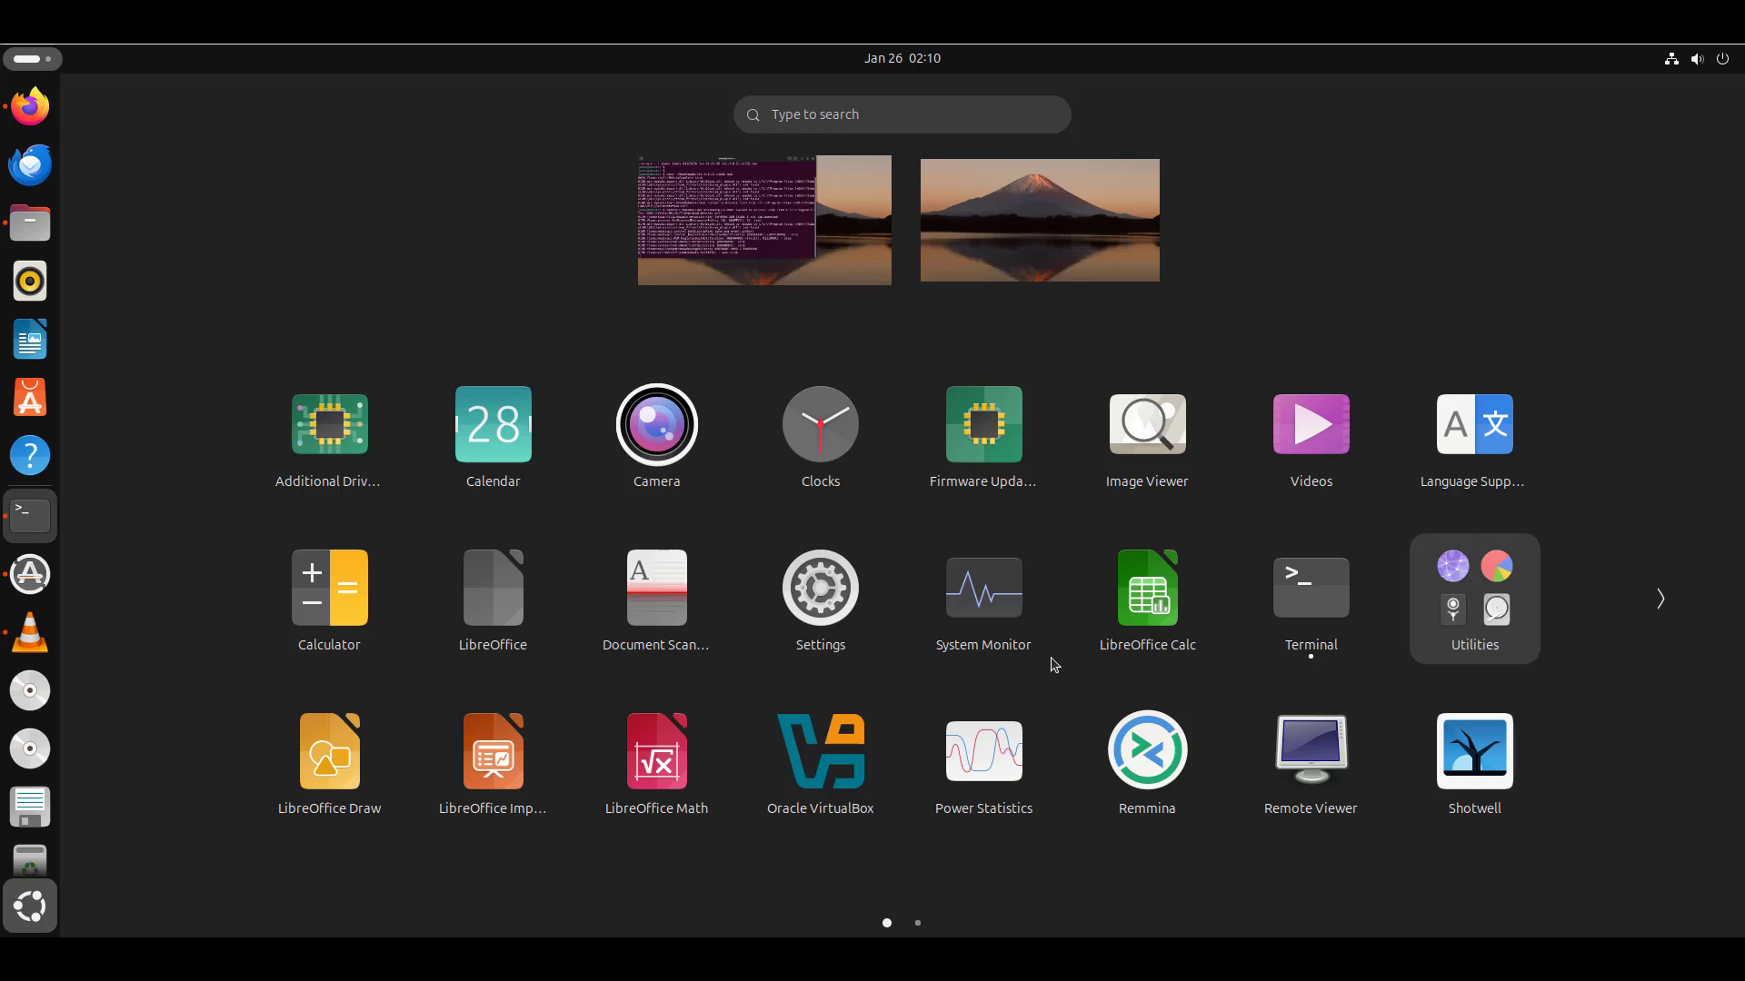
pyautogui.scroll(-1, 1054, 665)
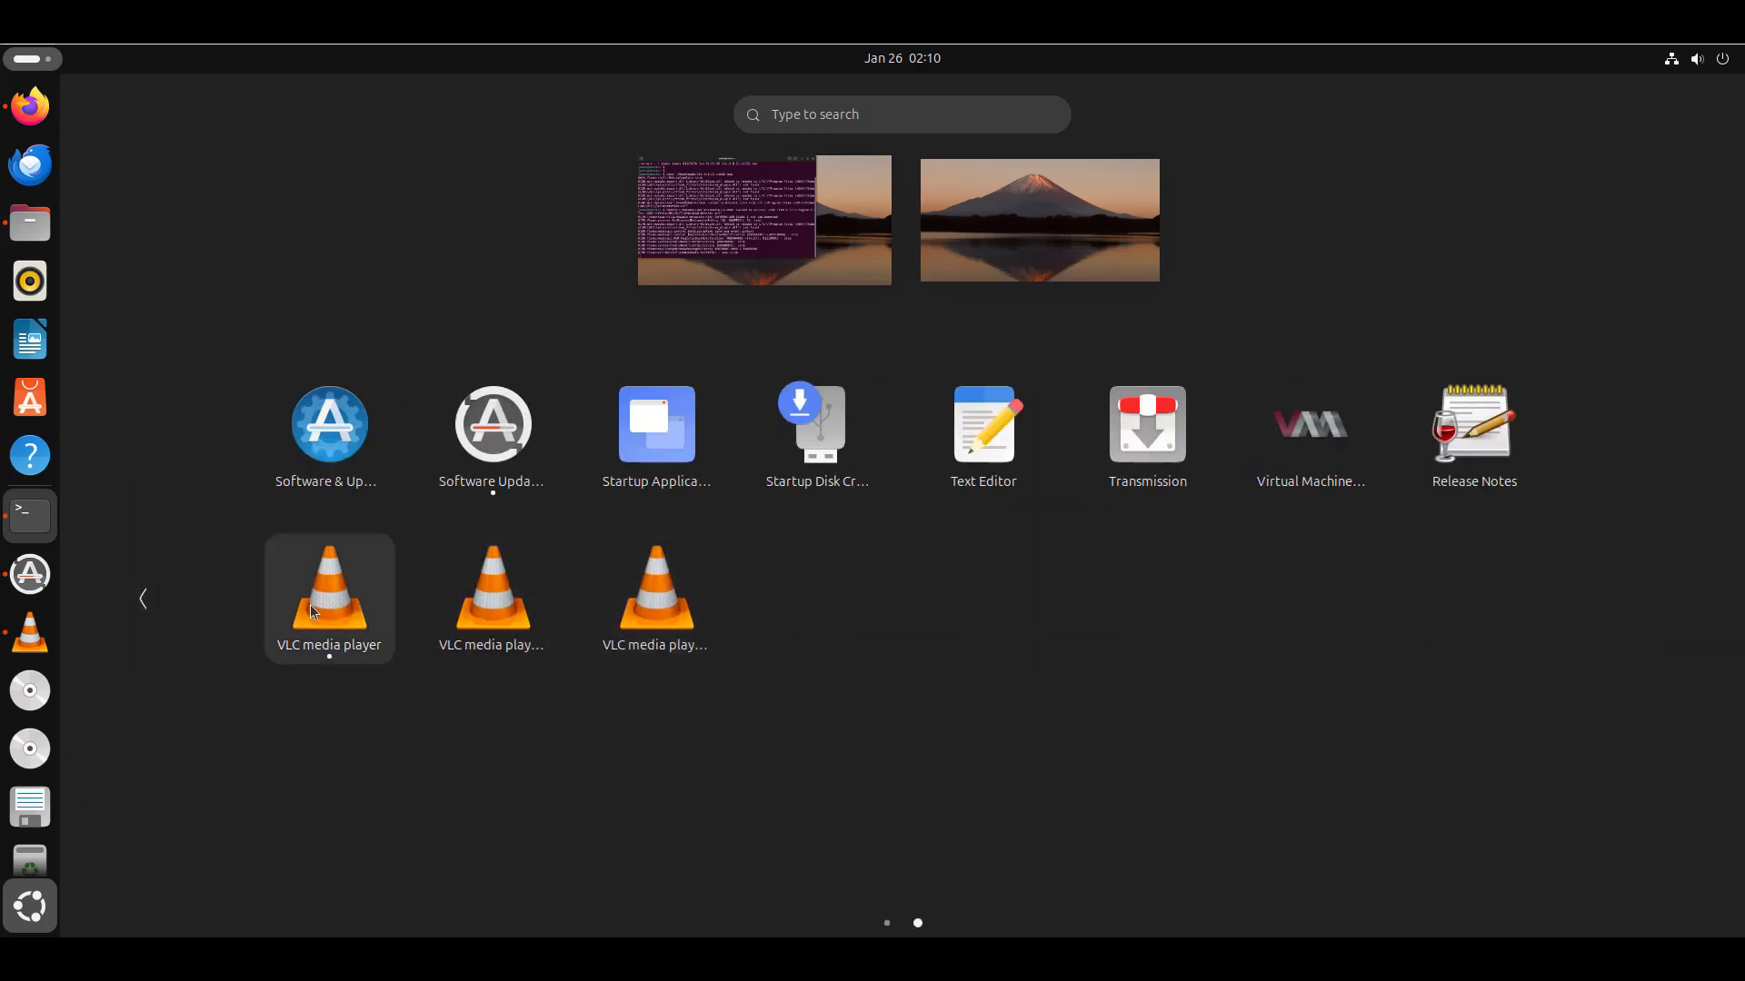
pyautogui.click(309, 603)
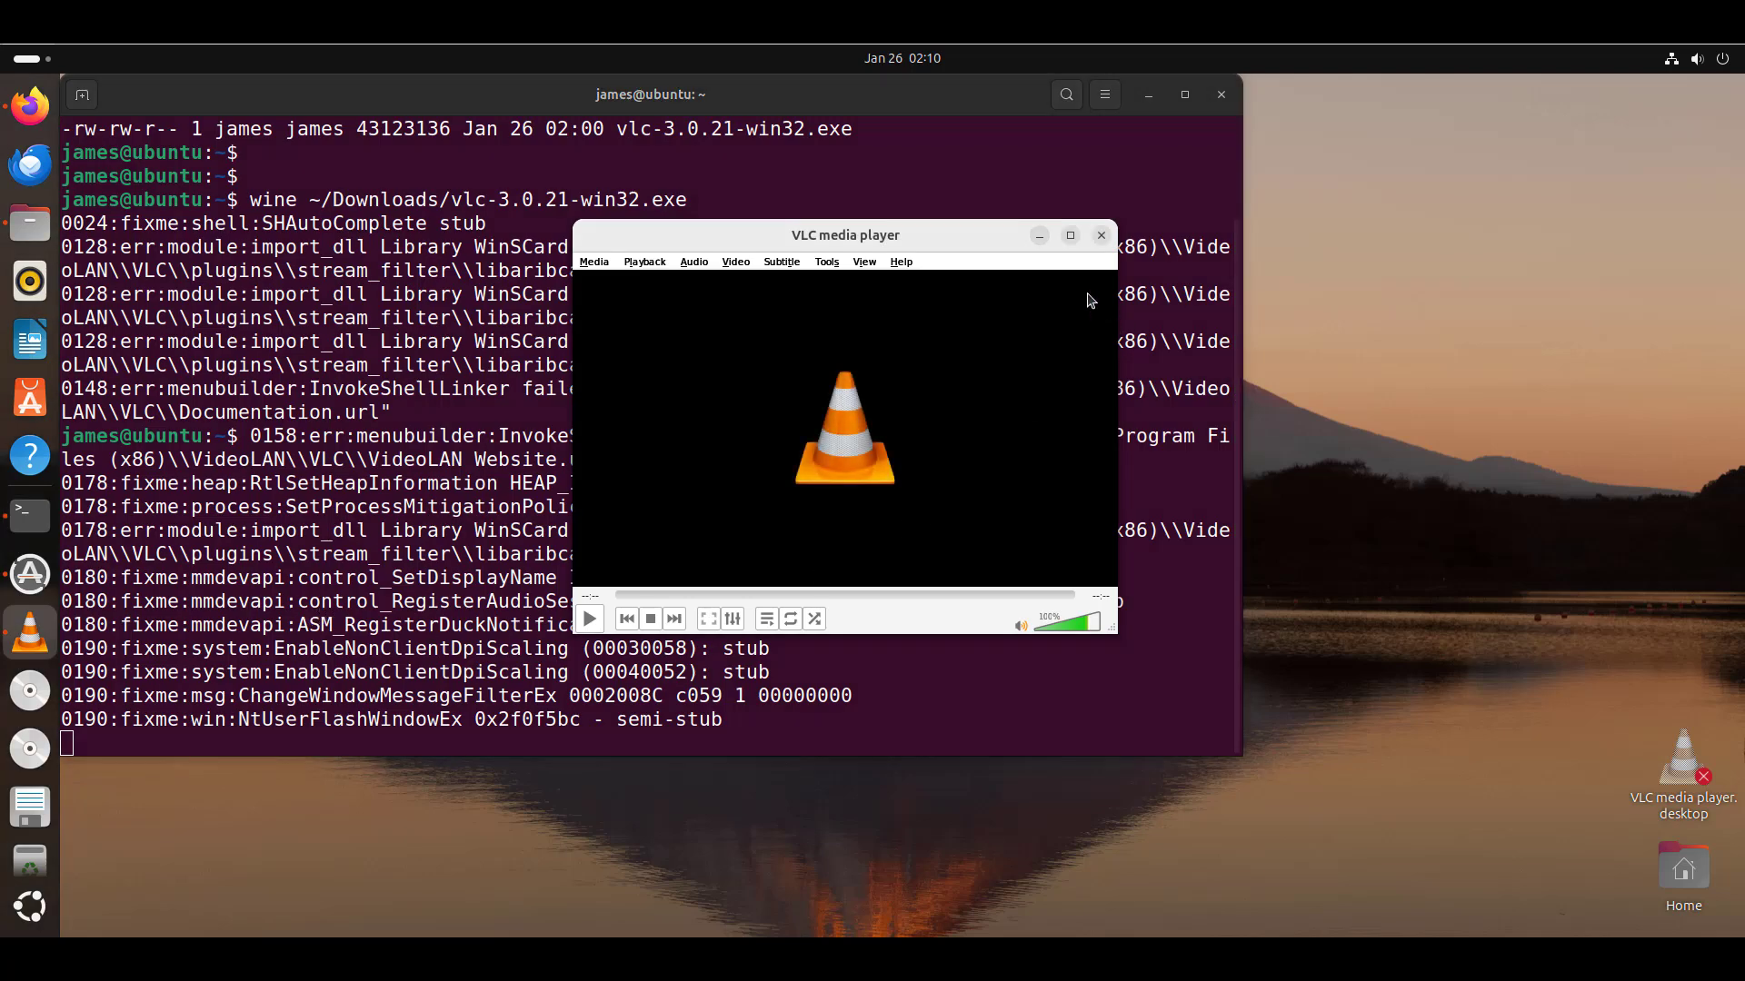
# Close VLC media player and minimize the terminal window
pyautogui.click(1101, 237)
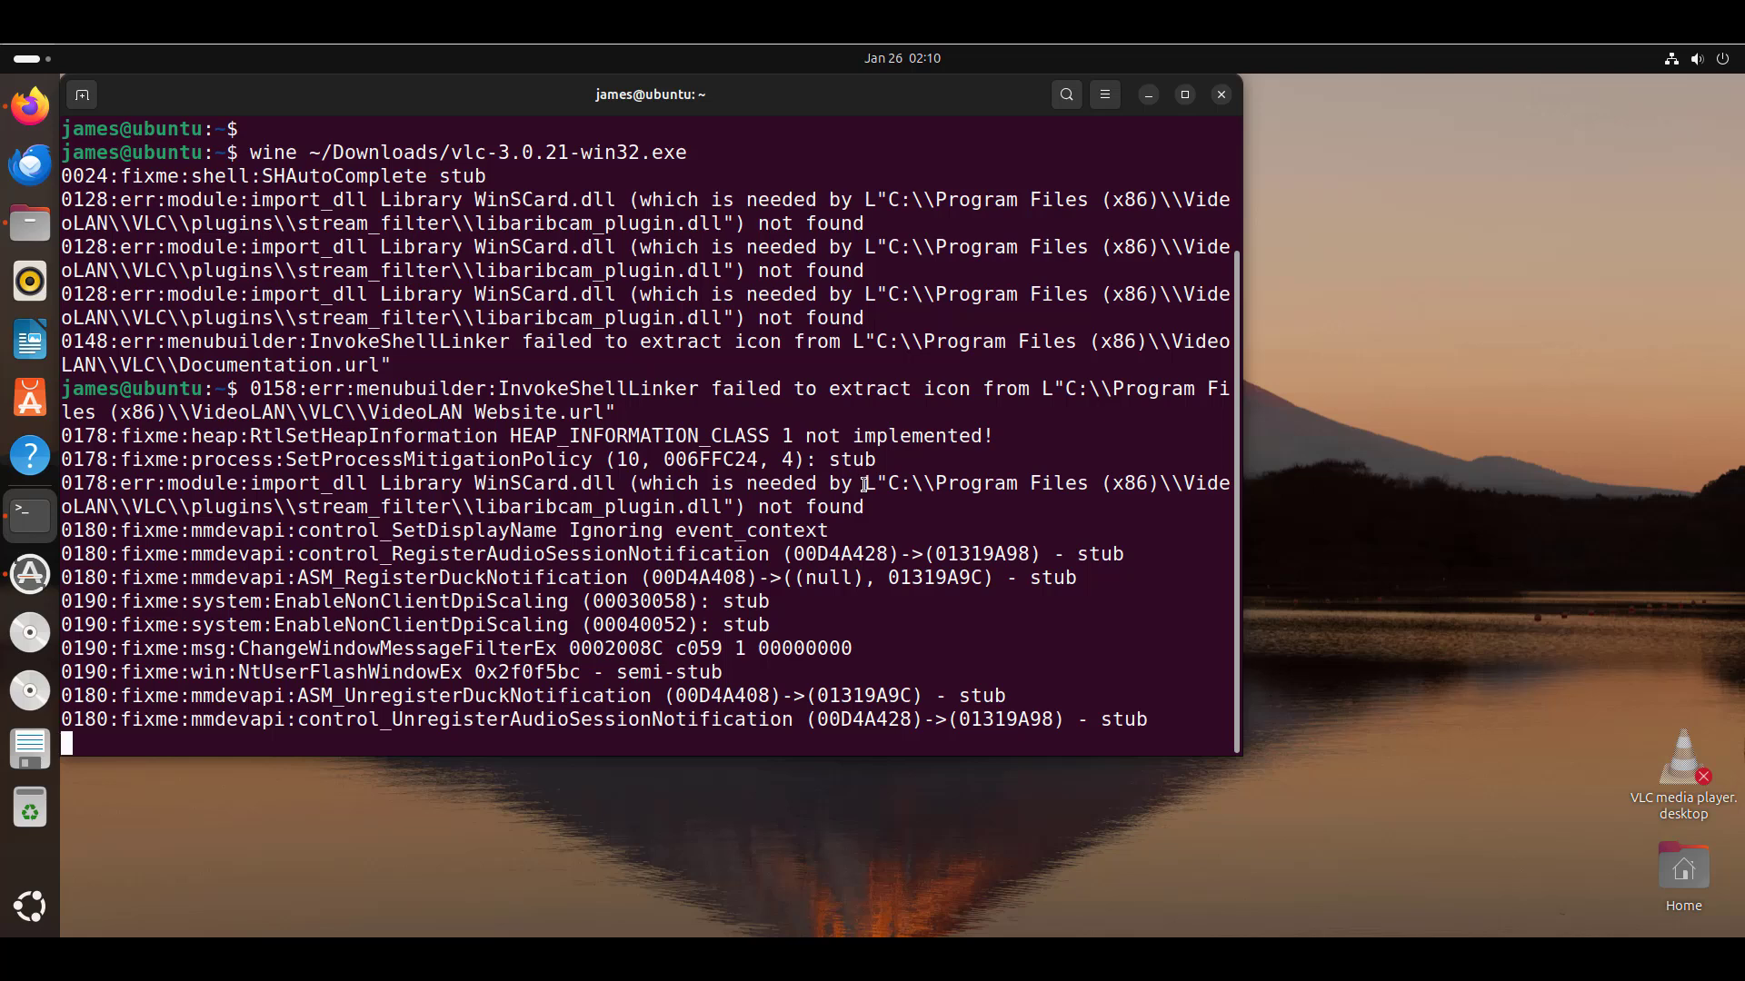
pyautogui.click(1149, 98)
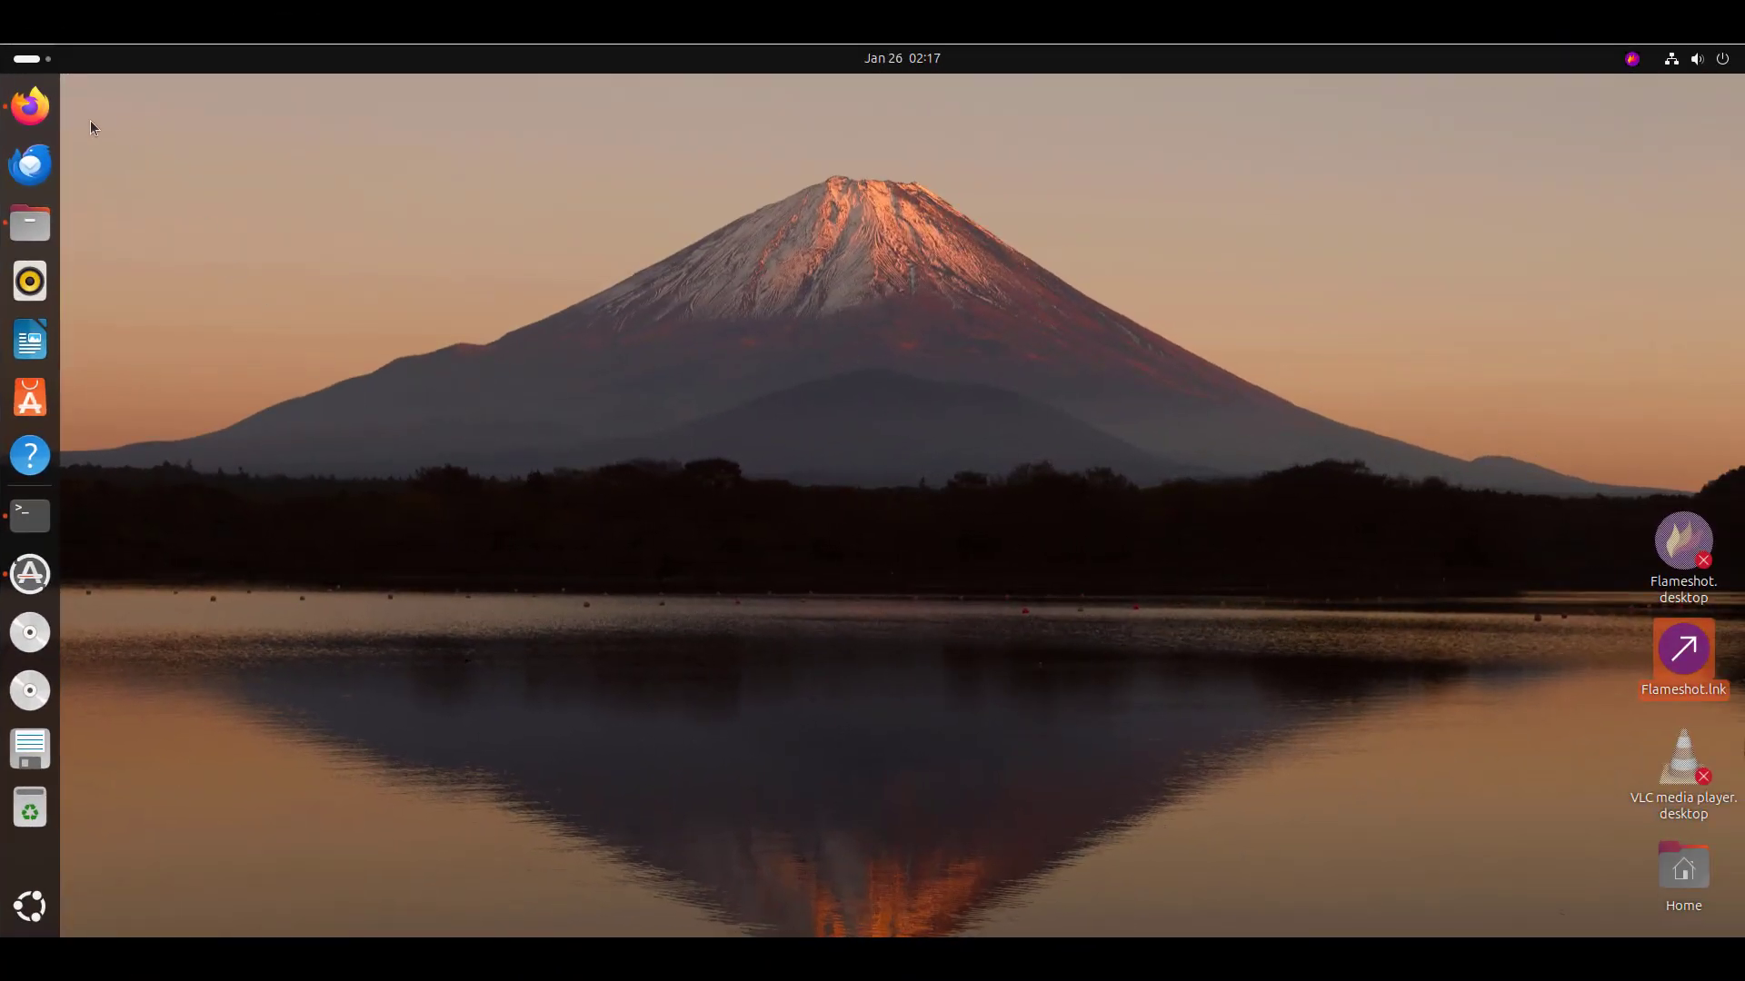
# Switch to Firefox and open the Notepad++ 7 - 64 bits page from notepad-plus-plus.org in a new tab
pyautogui.click(39, 110)
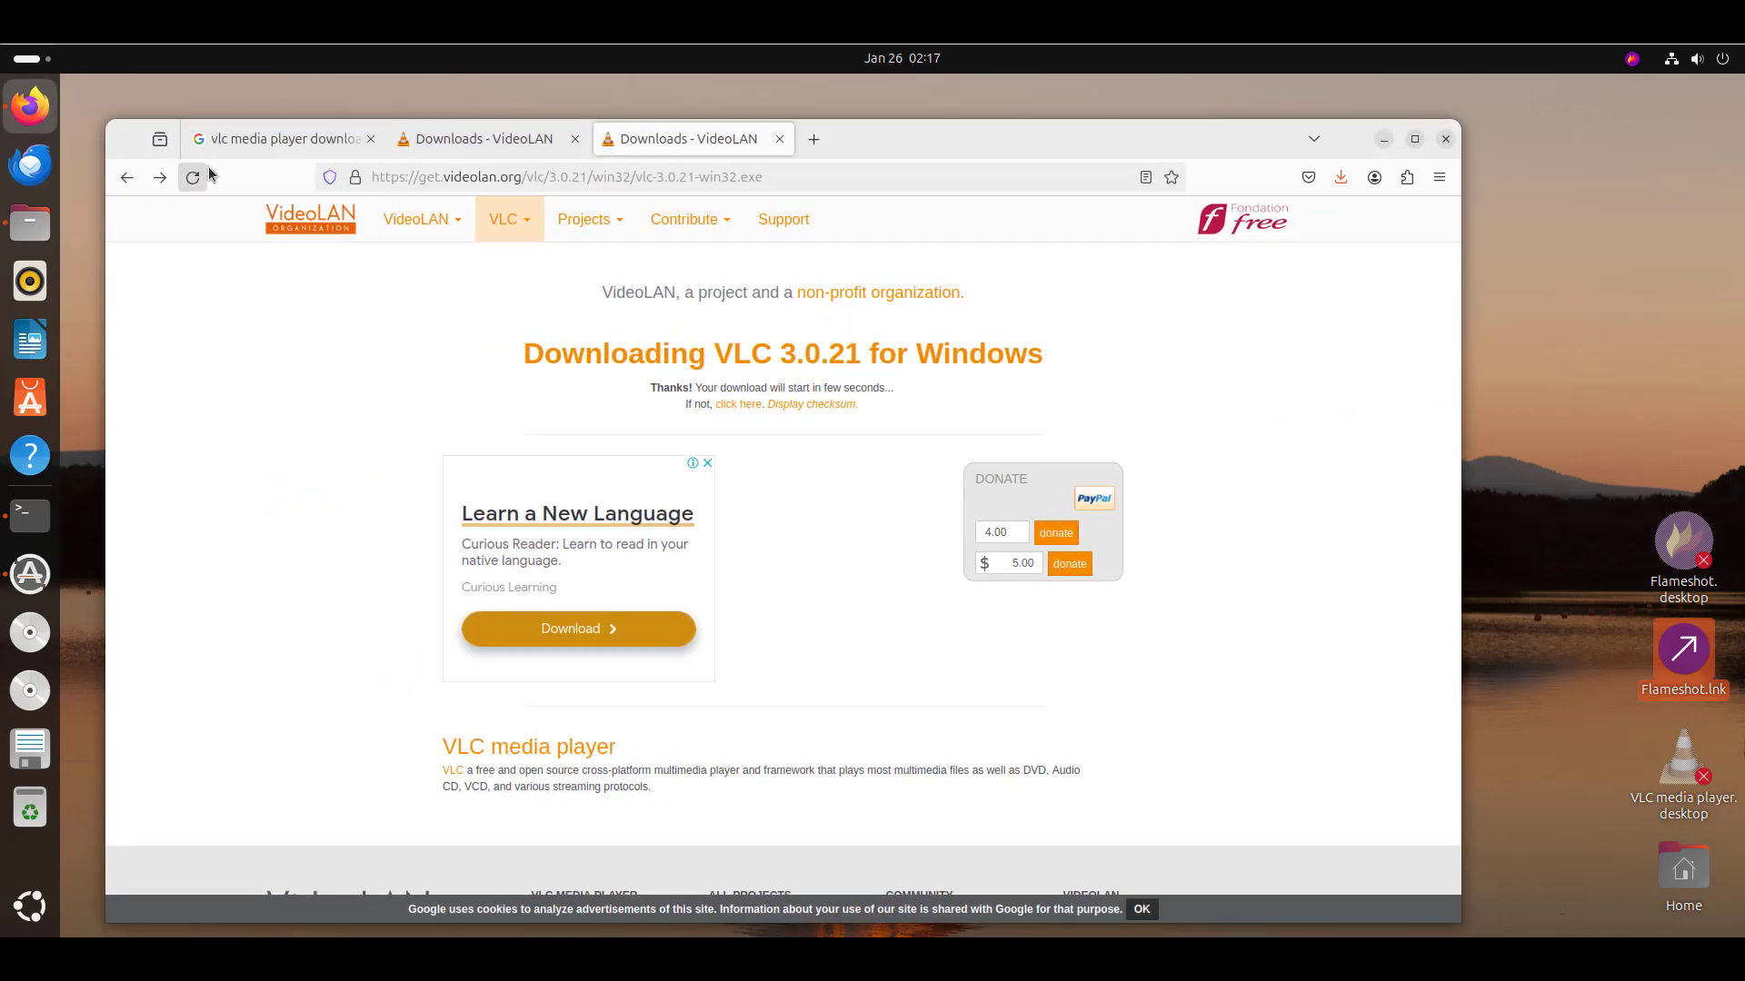
pyautogui.click(810, 134)
pyautogui.click(784, 177)
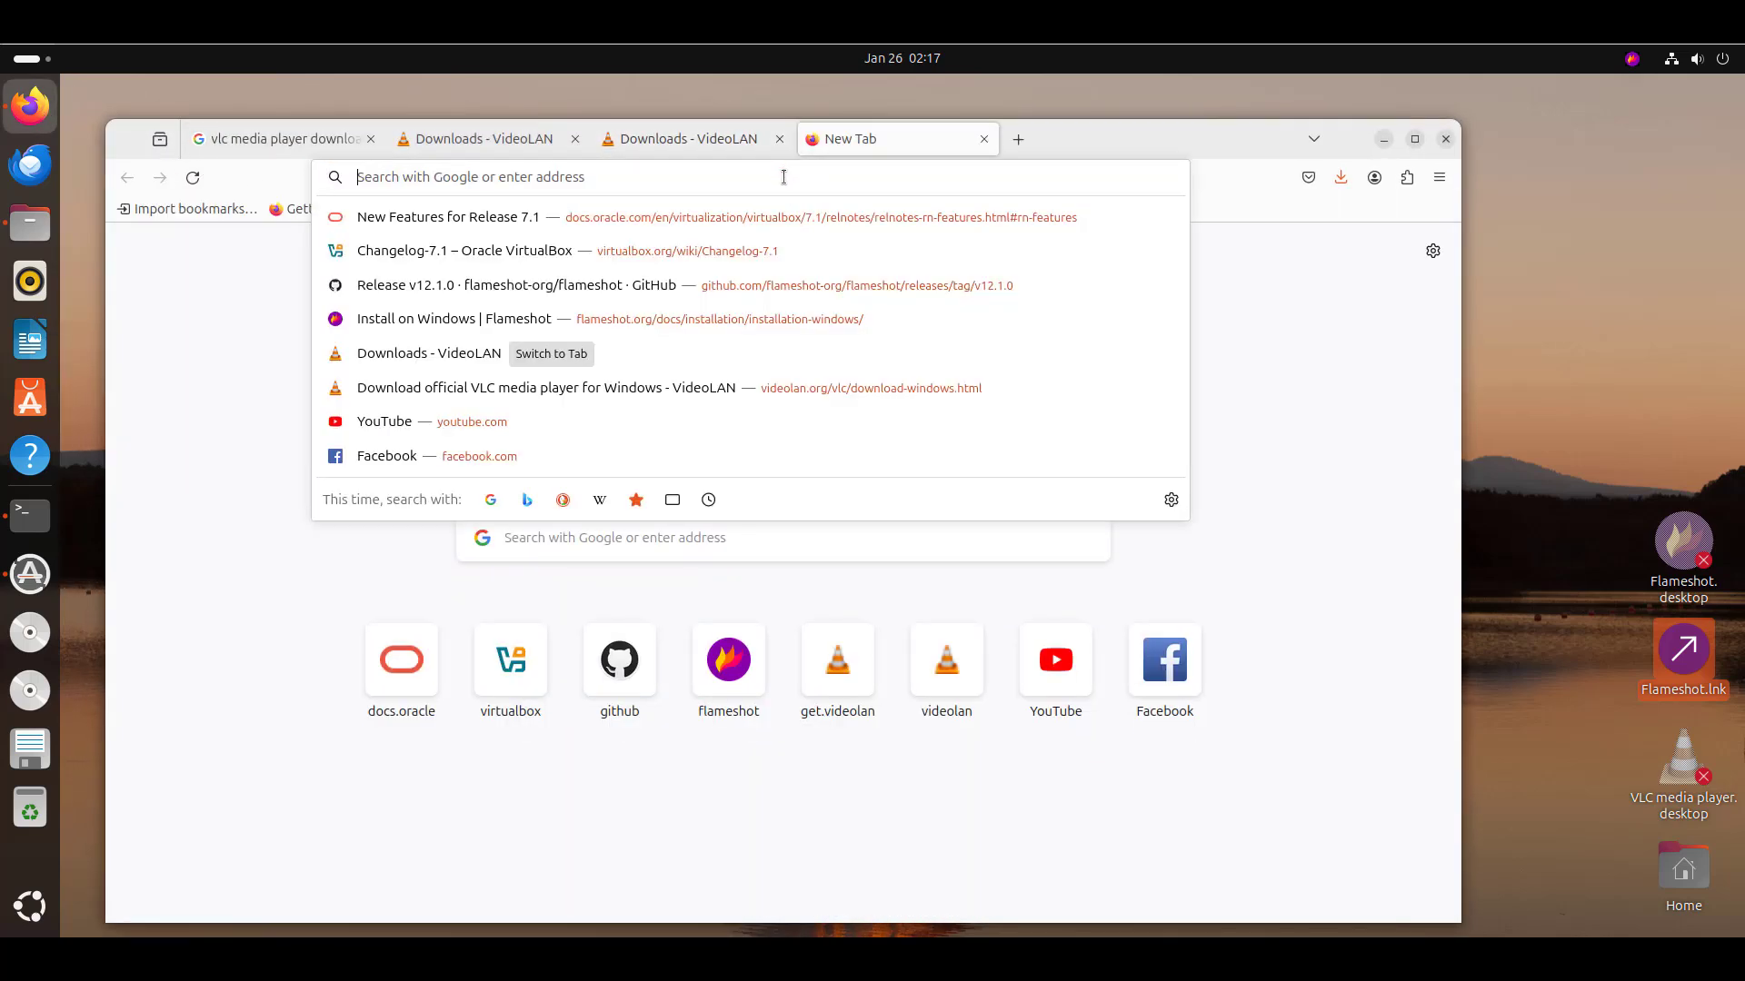
pyautogui.write('No')
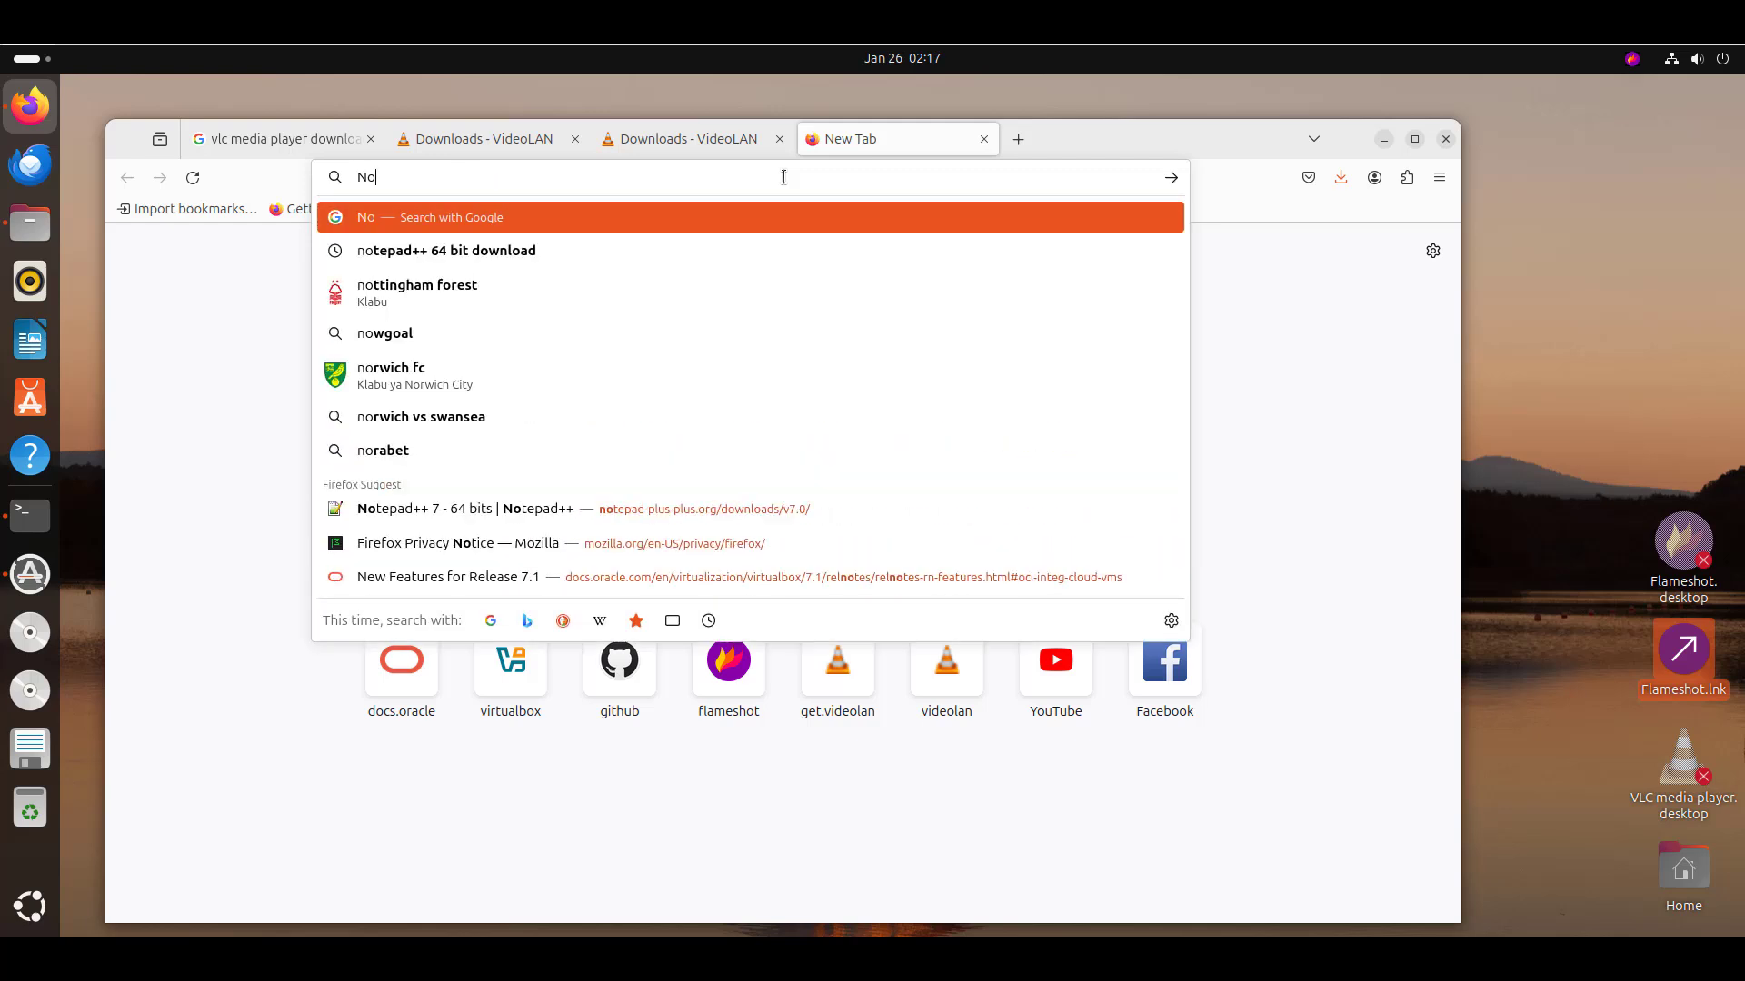
pyautogui.click(609, 507)
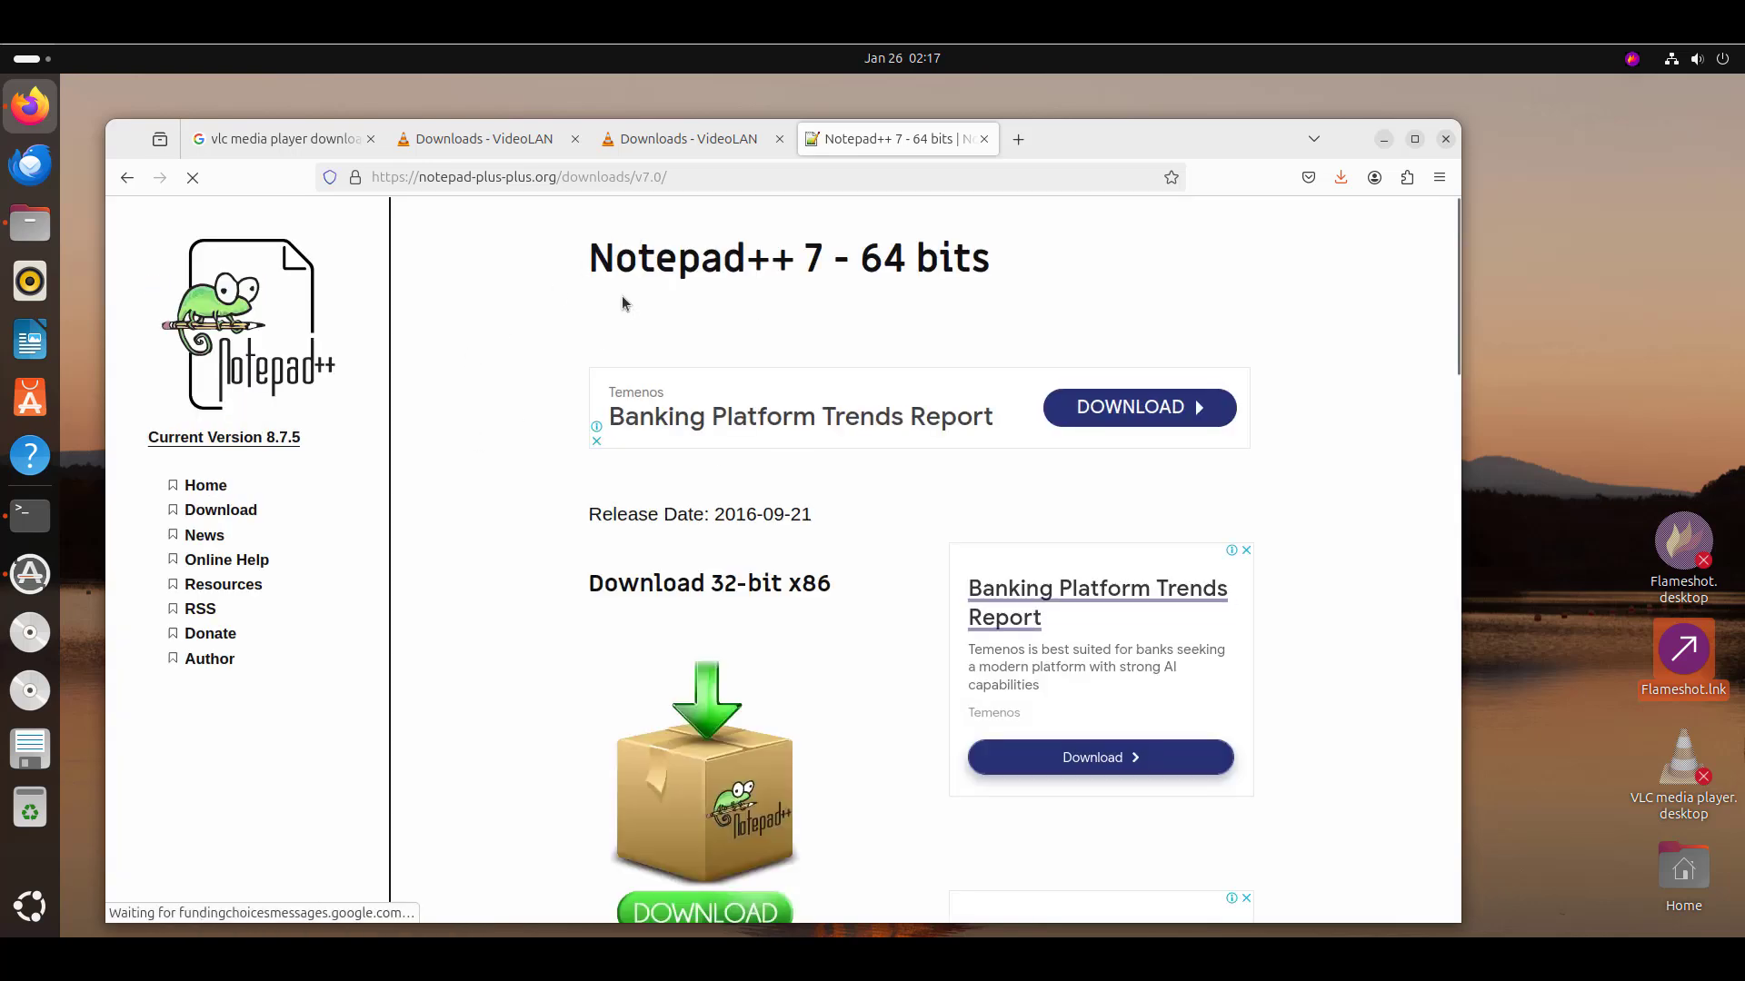
# Go to the Notepad++ site's list of all downloads and open the Download Notepad++ v8.7.1 page
pyautogui.click(684, 177)
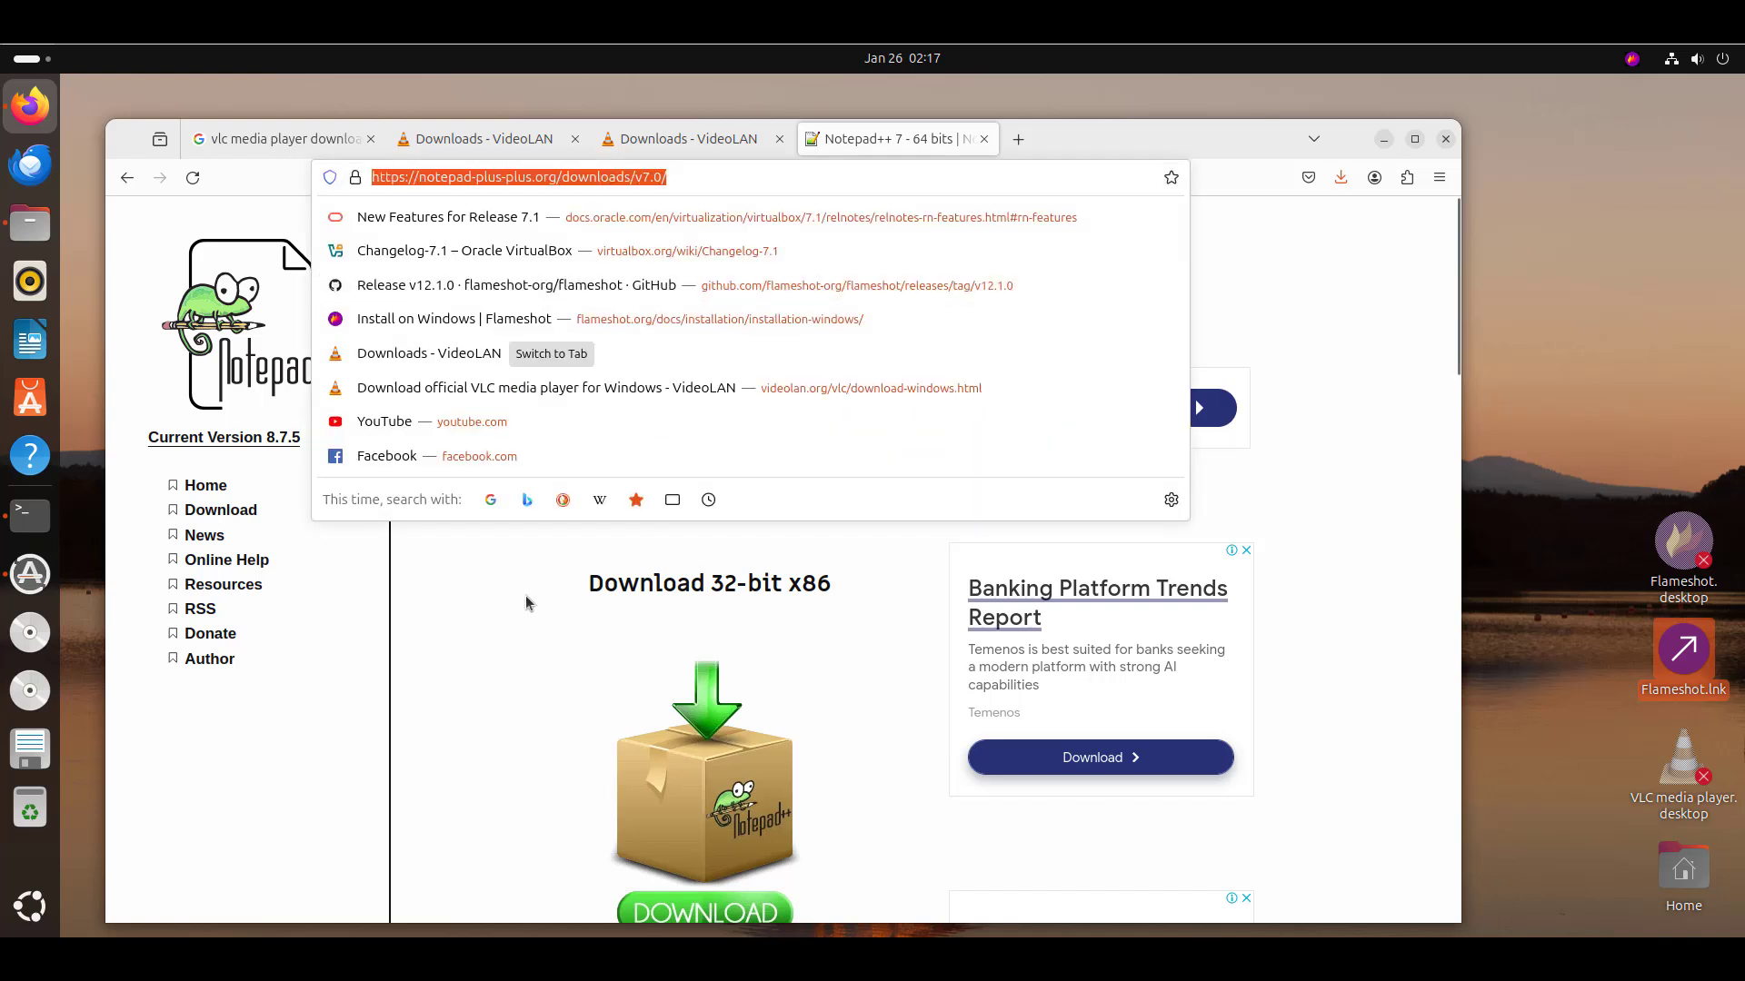
pyautogui.click(504, 547)
pyautogui.click(221, 510)
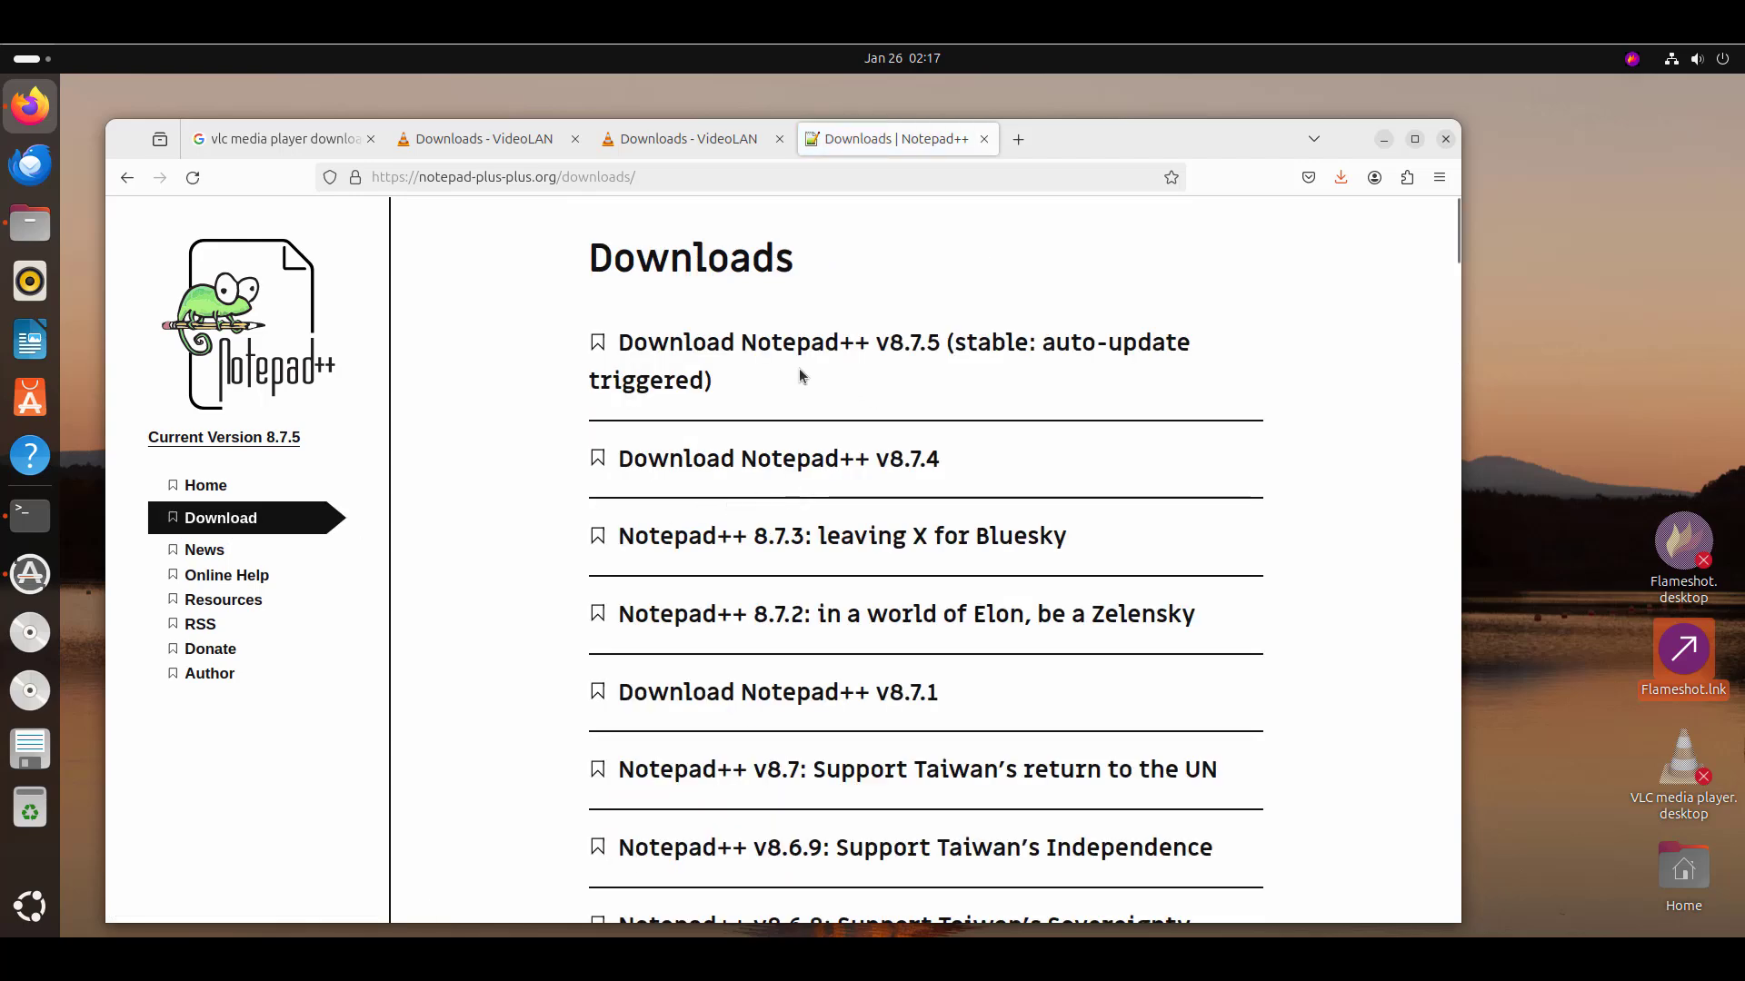
pyautogui.scroll(-5, 840, 566)
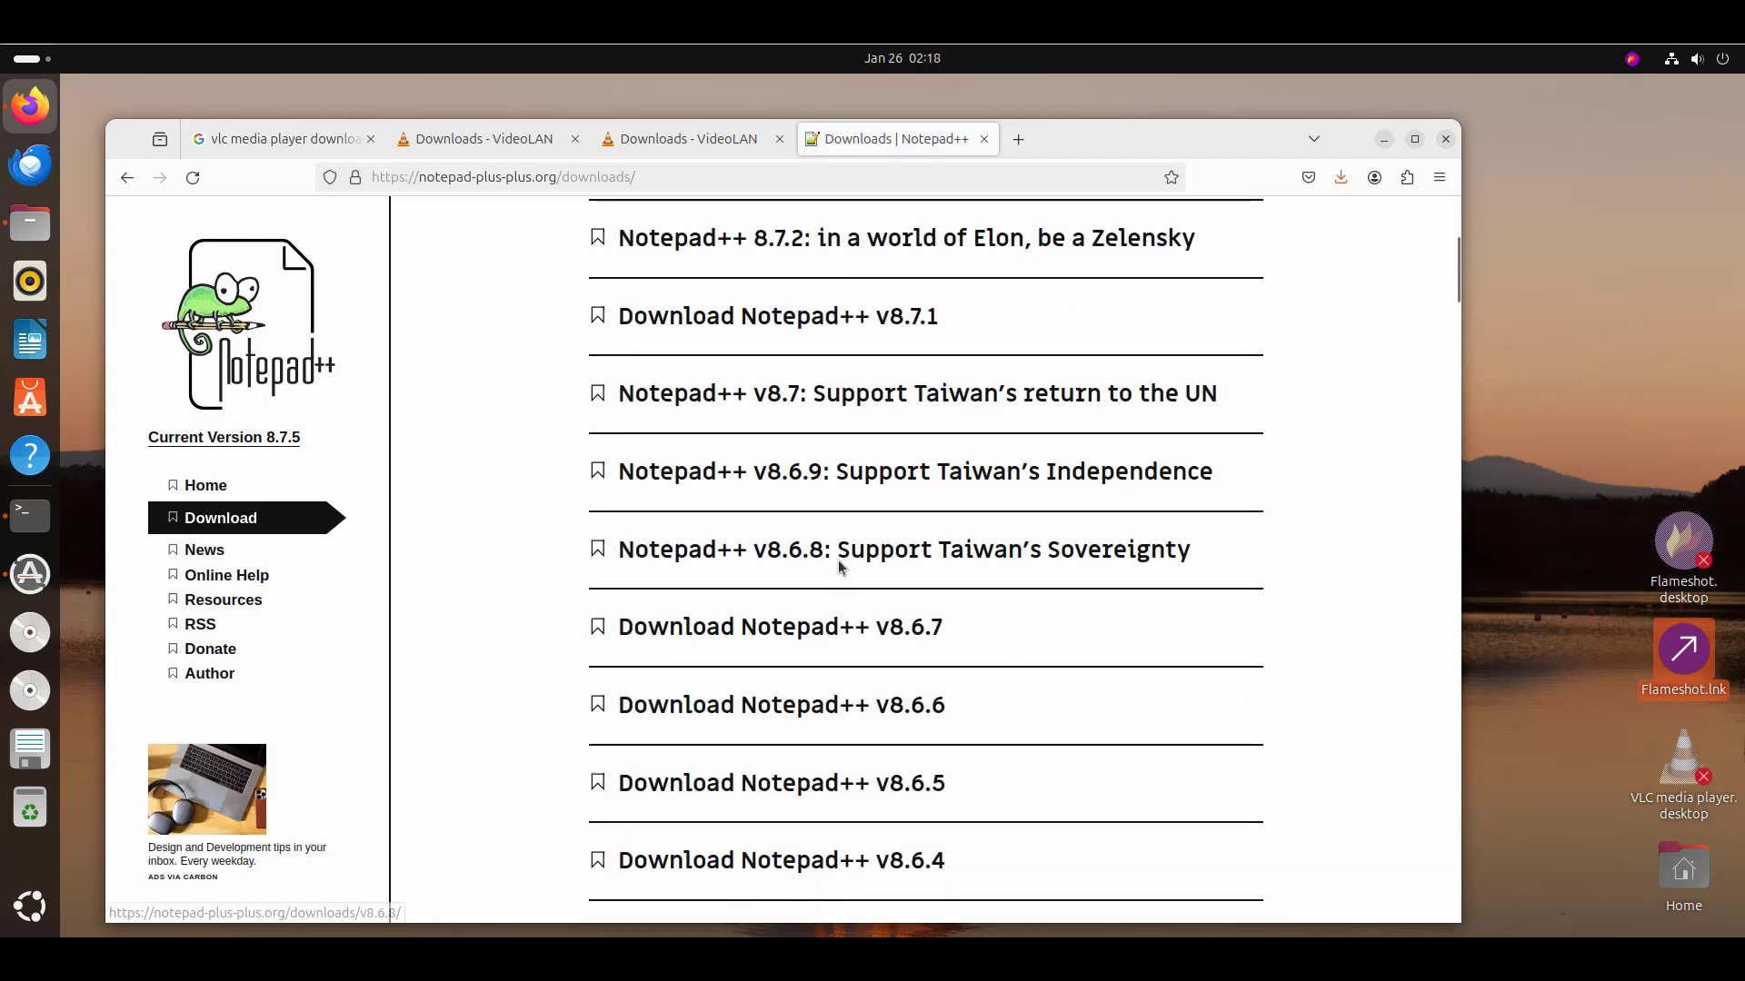
pyautogui.scroll(-2, 836, 559)
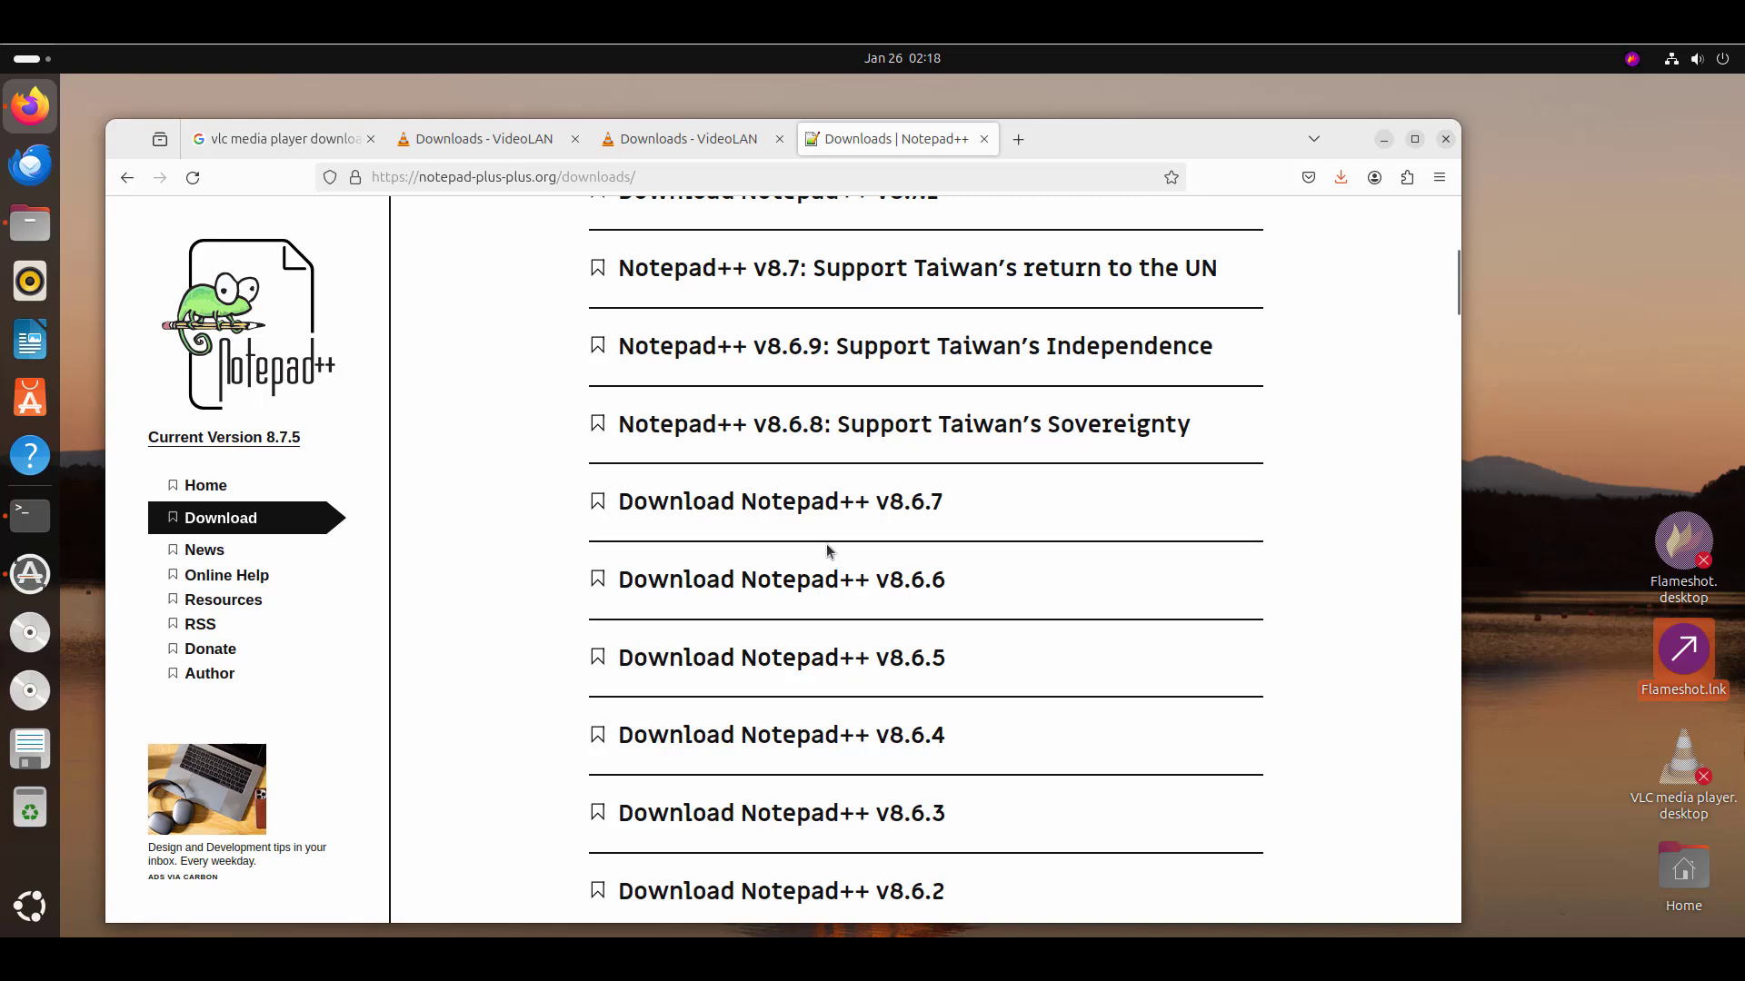
pyautogui.scroll(8, 806, 498)
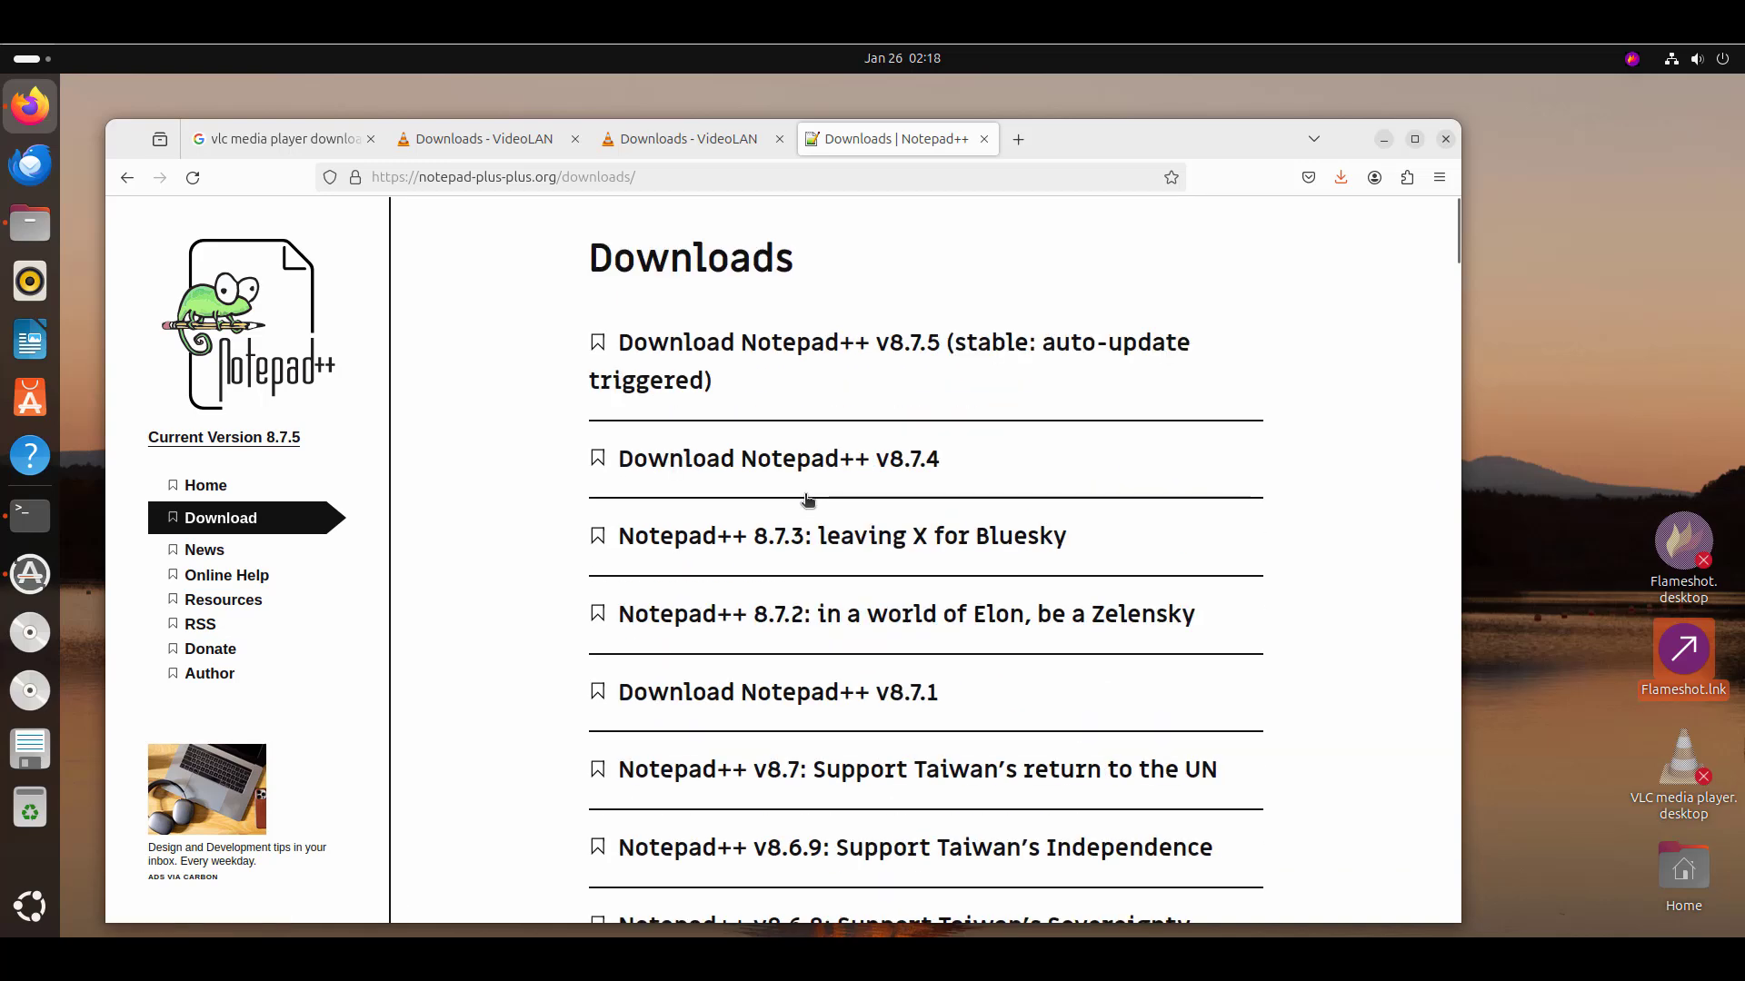
pyautogui.scroll(-5, 806, 501)
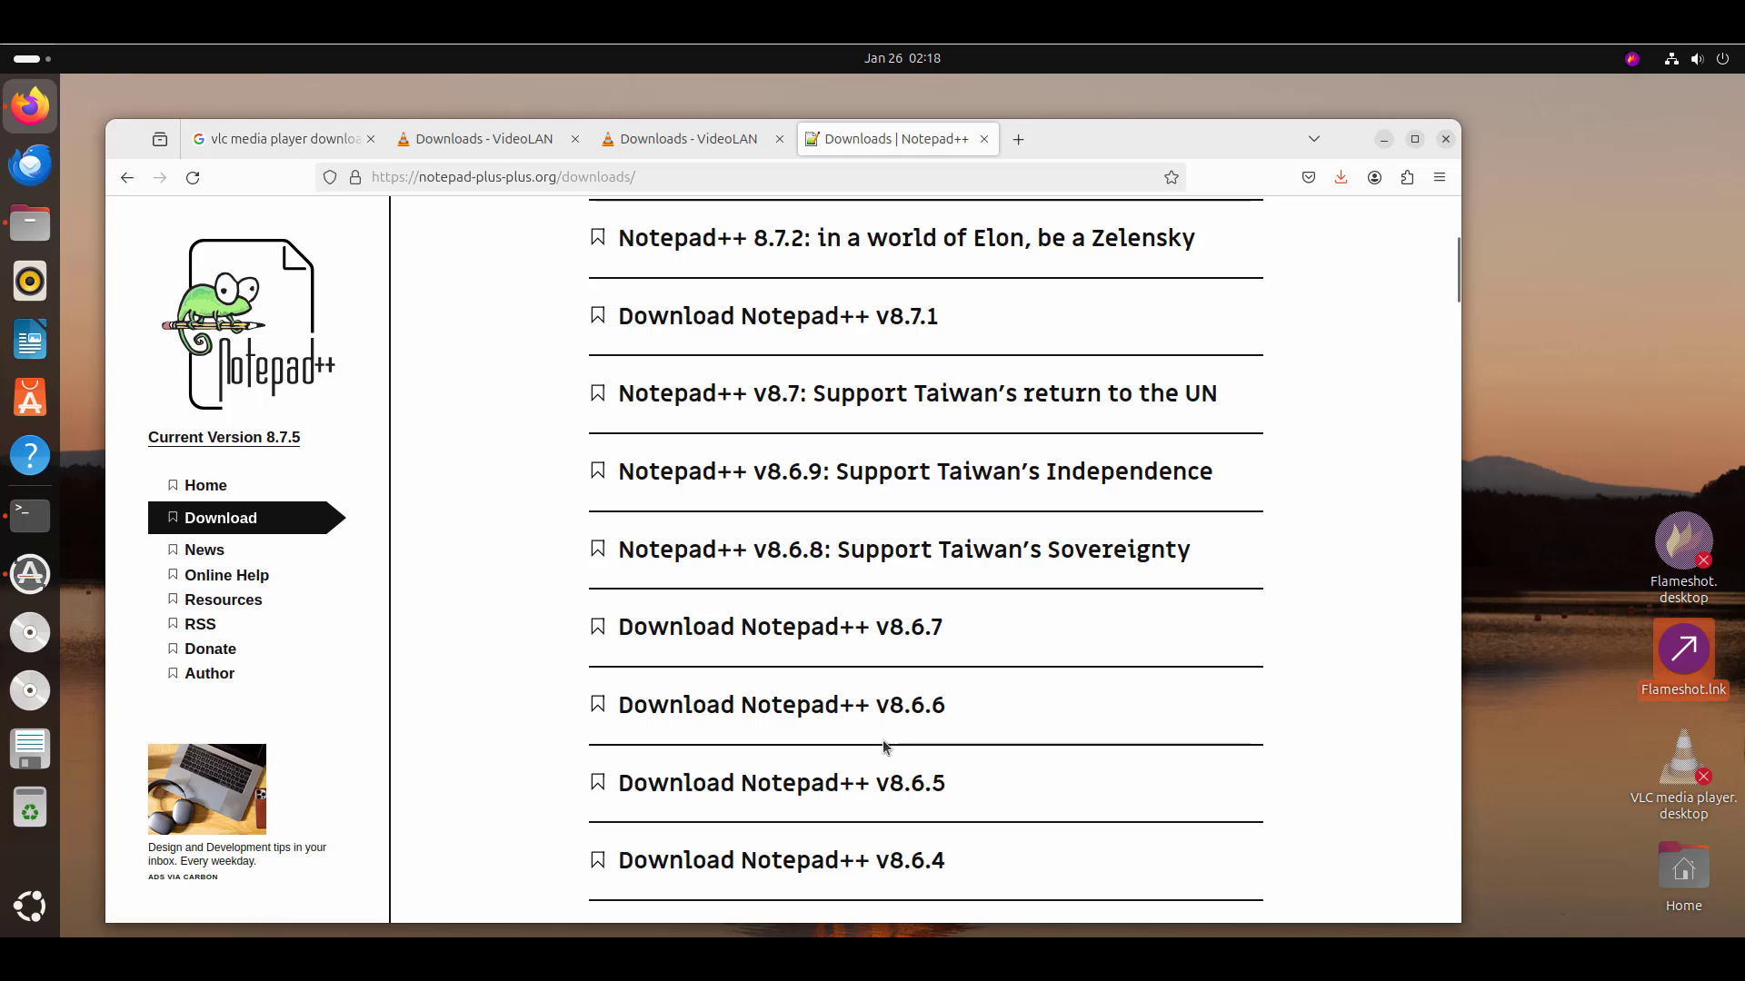
pyautogui.scroll(5, 809, 622)
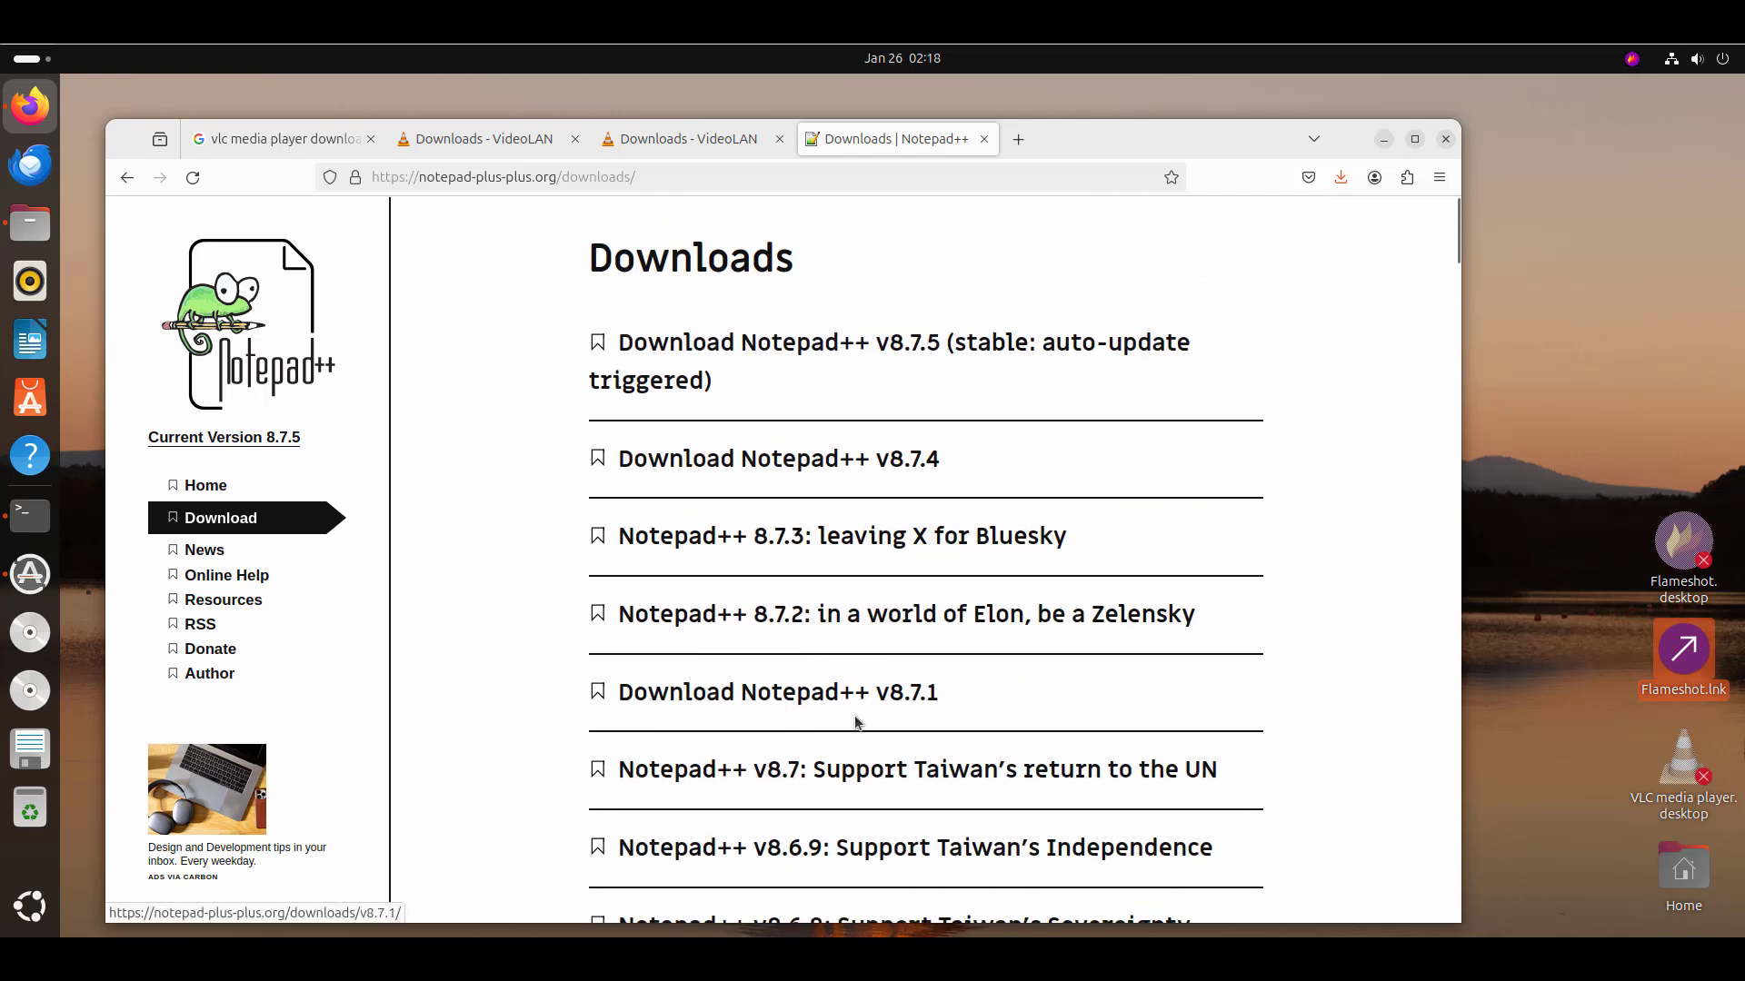
pyautogui.click(764, 696)
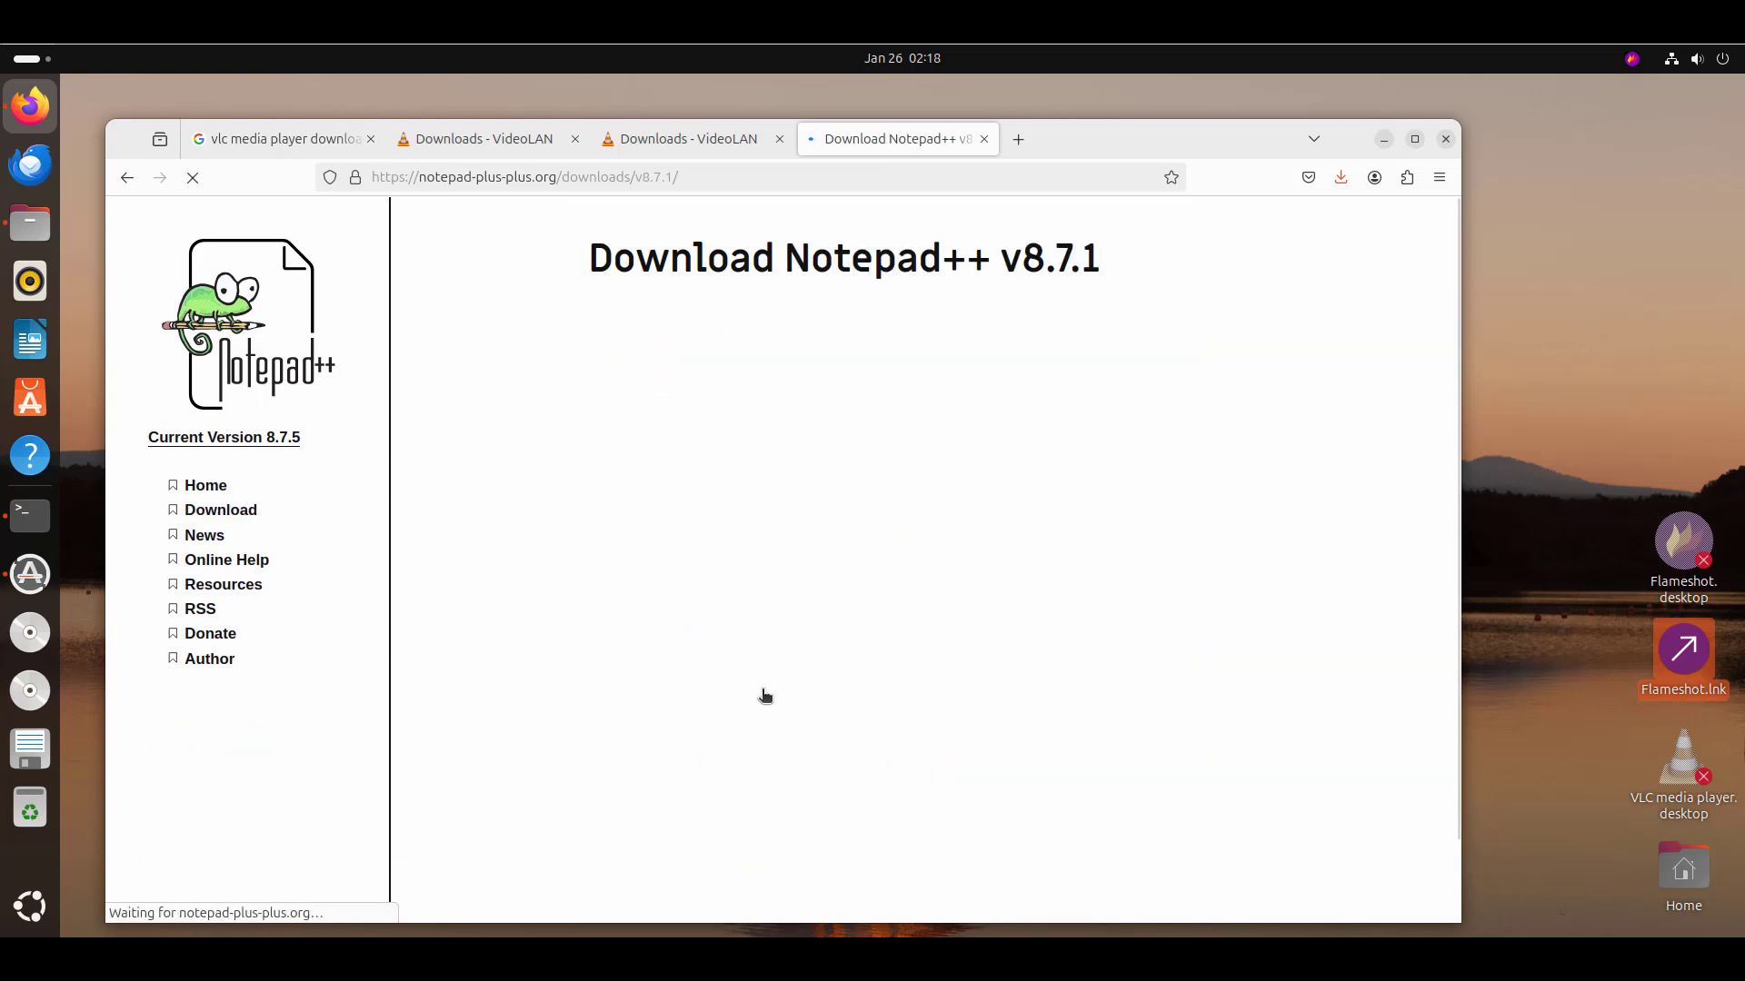
# Download the 32-bit x86 installer of Notepad++ v8.7.1 and dismiss the download list
pyautogui.scroll(-4, 768, 695)
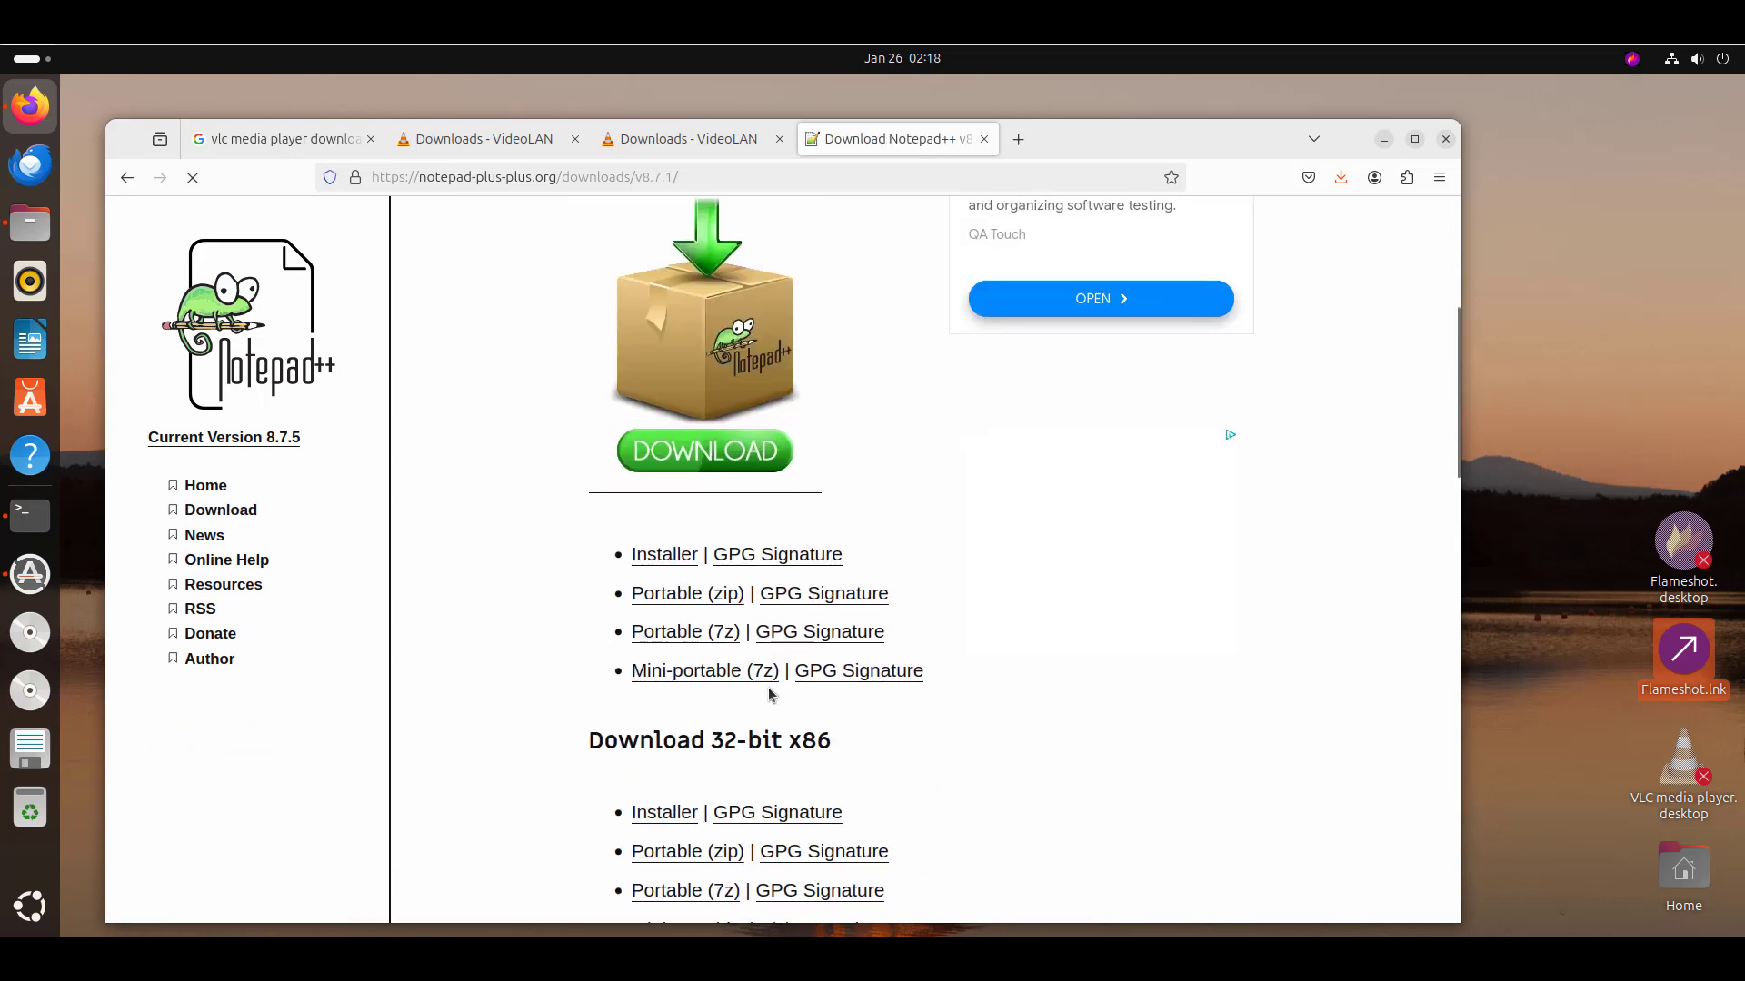
pyautogui.scroll(-2, 767, 696)
pyautogui.scroll(-1, 770, 692)
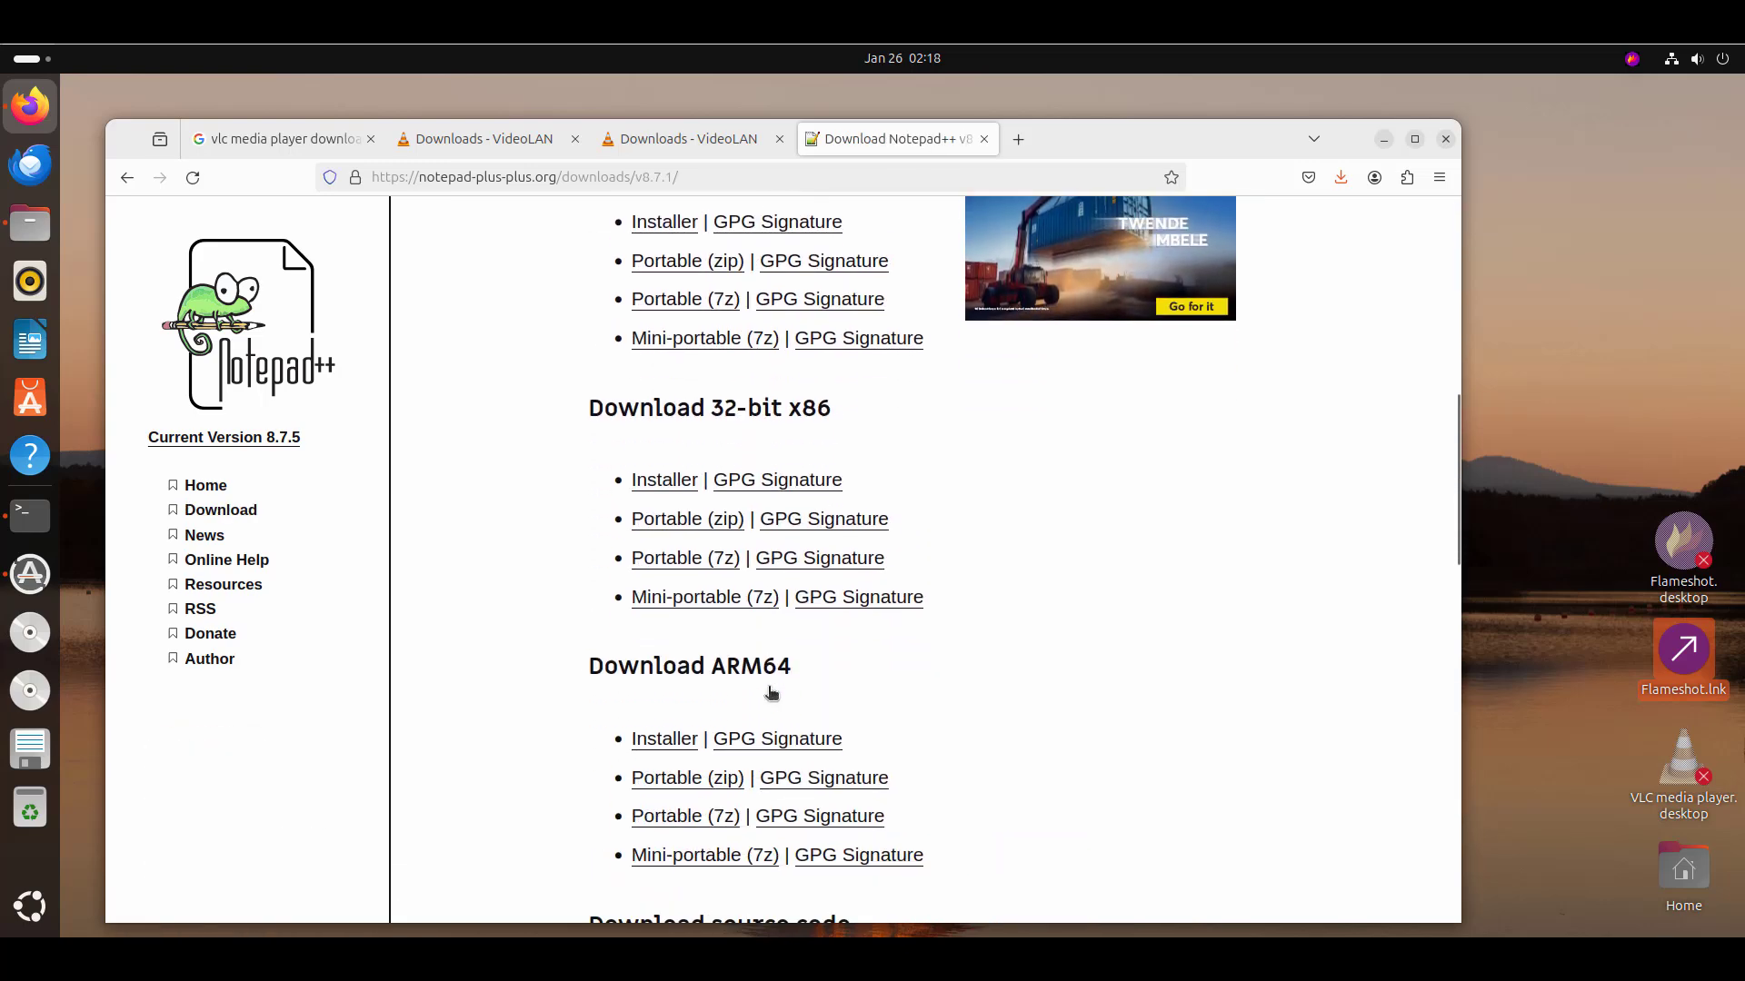
pyautogui.scroll(3, 769, 690)
pyautogui.scroll(-1, 768, 687)
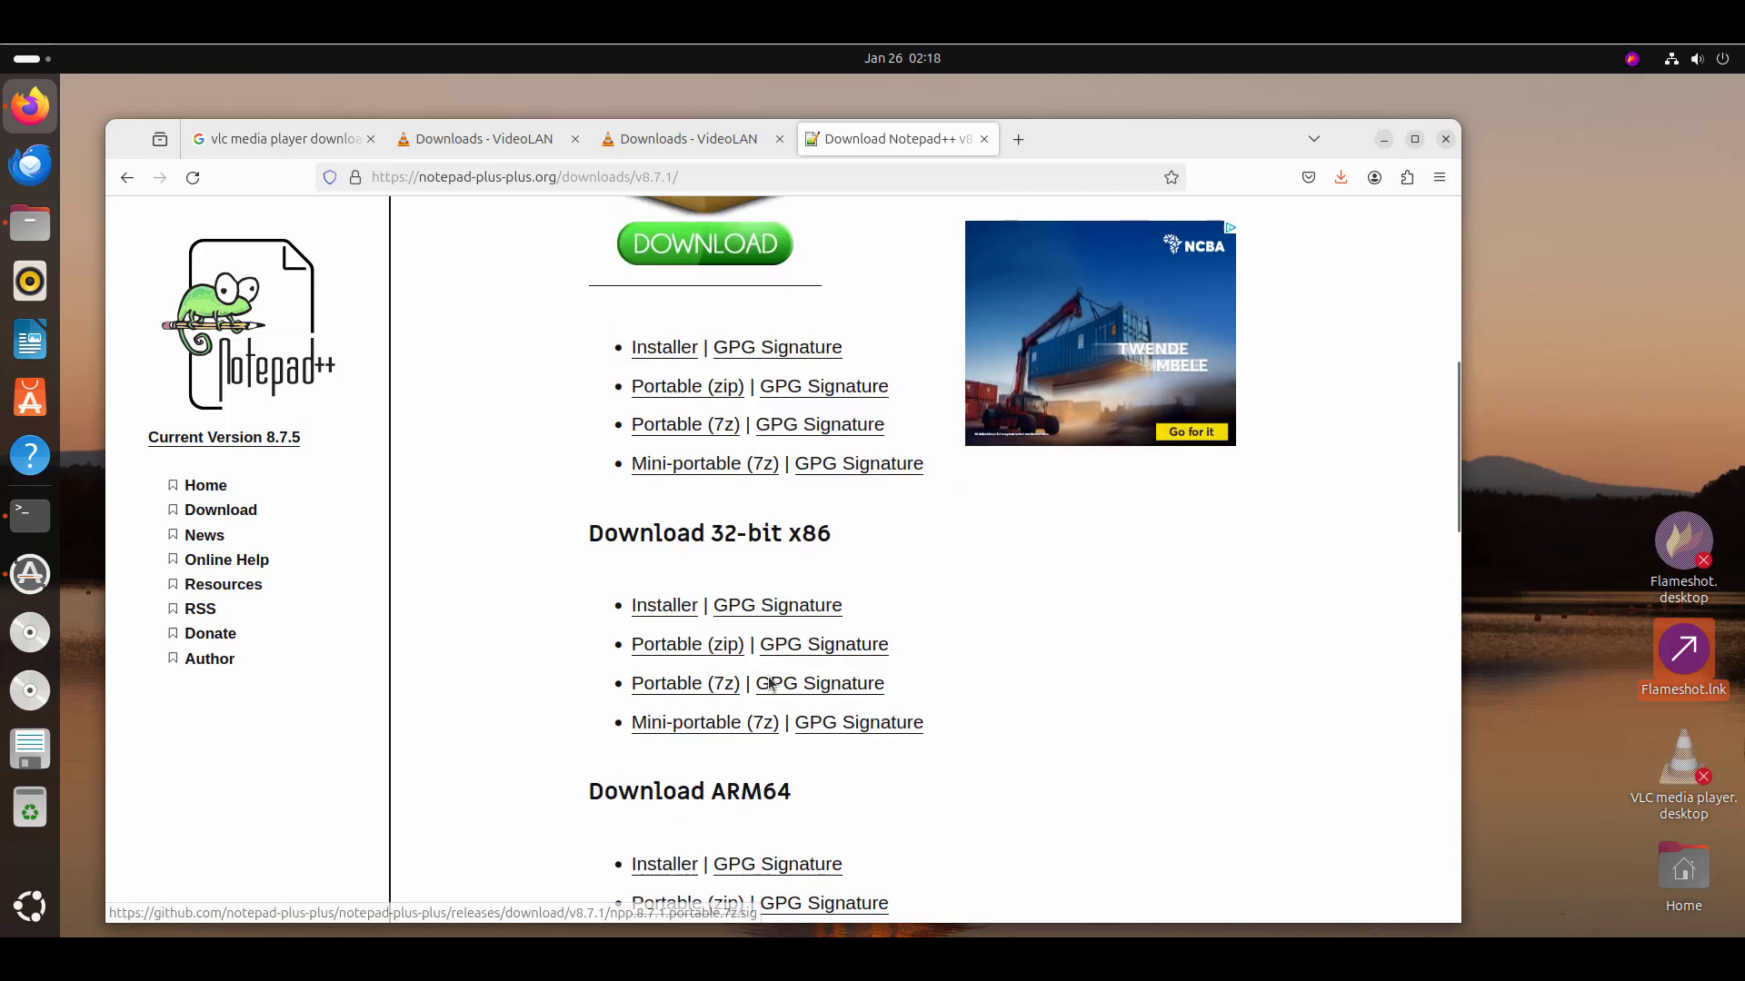
pyautogui.scroll(-3, 750, 645)
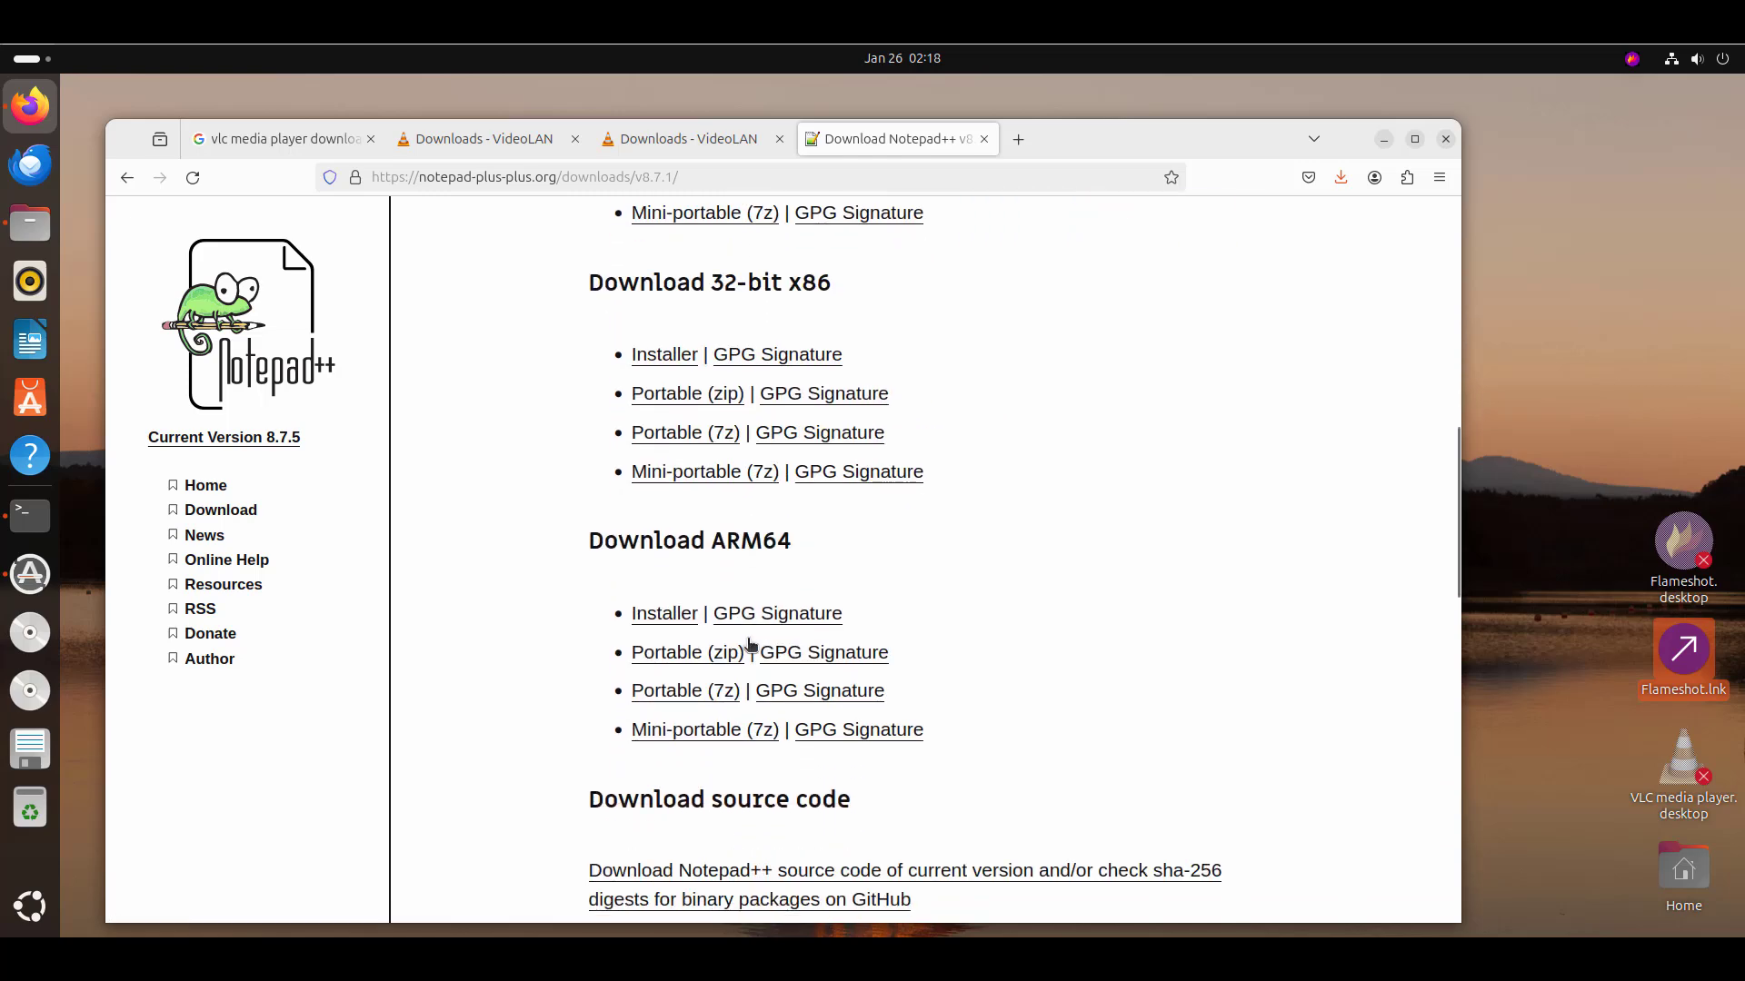
pyautogui.scroll(3, 738, 630)
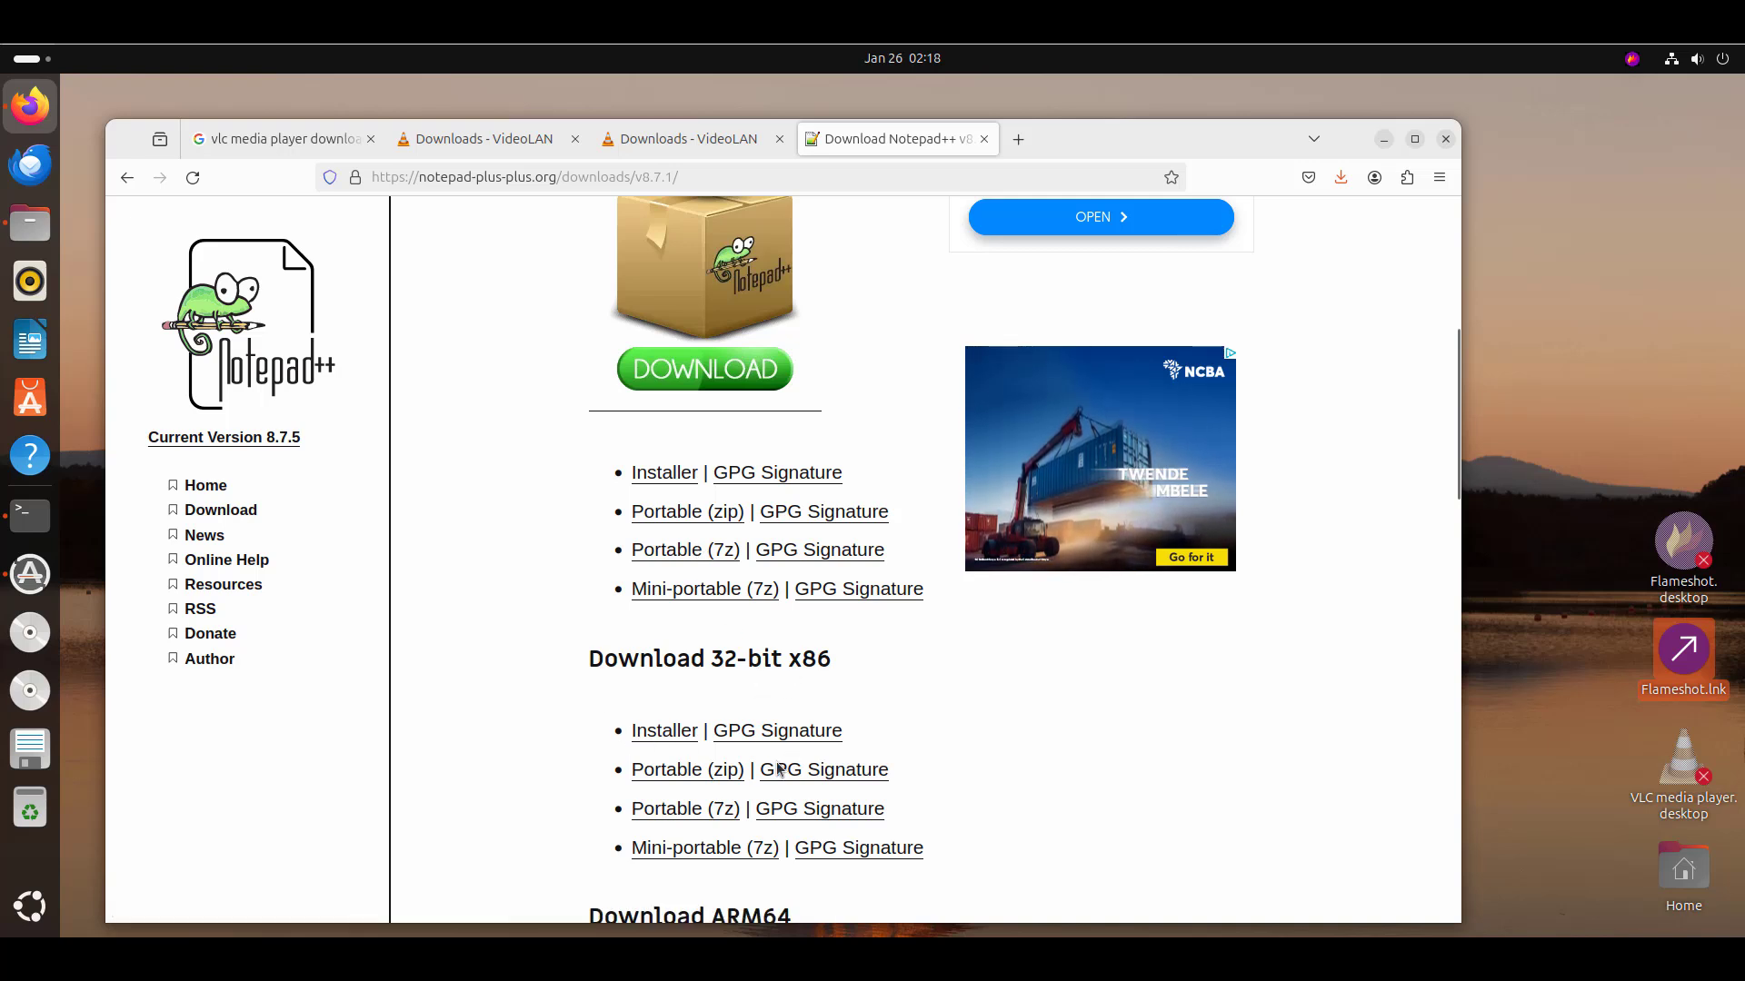
pyautogui.scroll(-1, 762, 826)
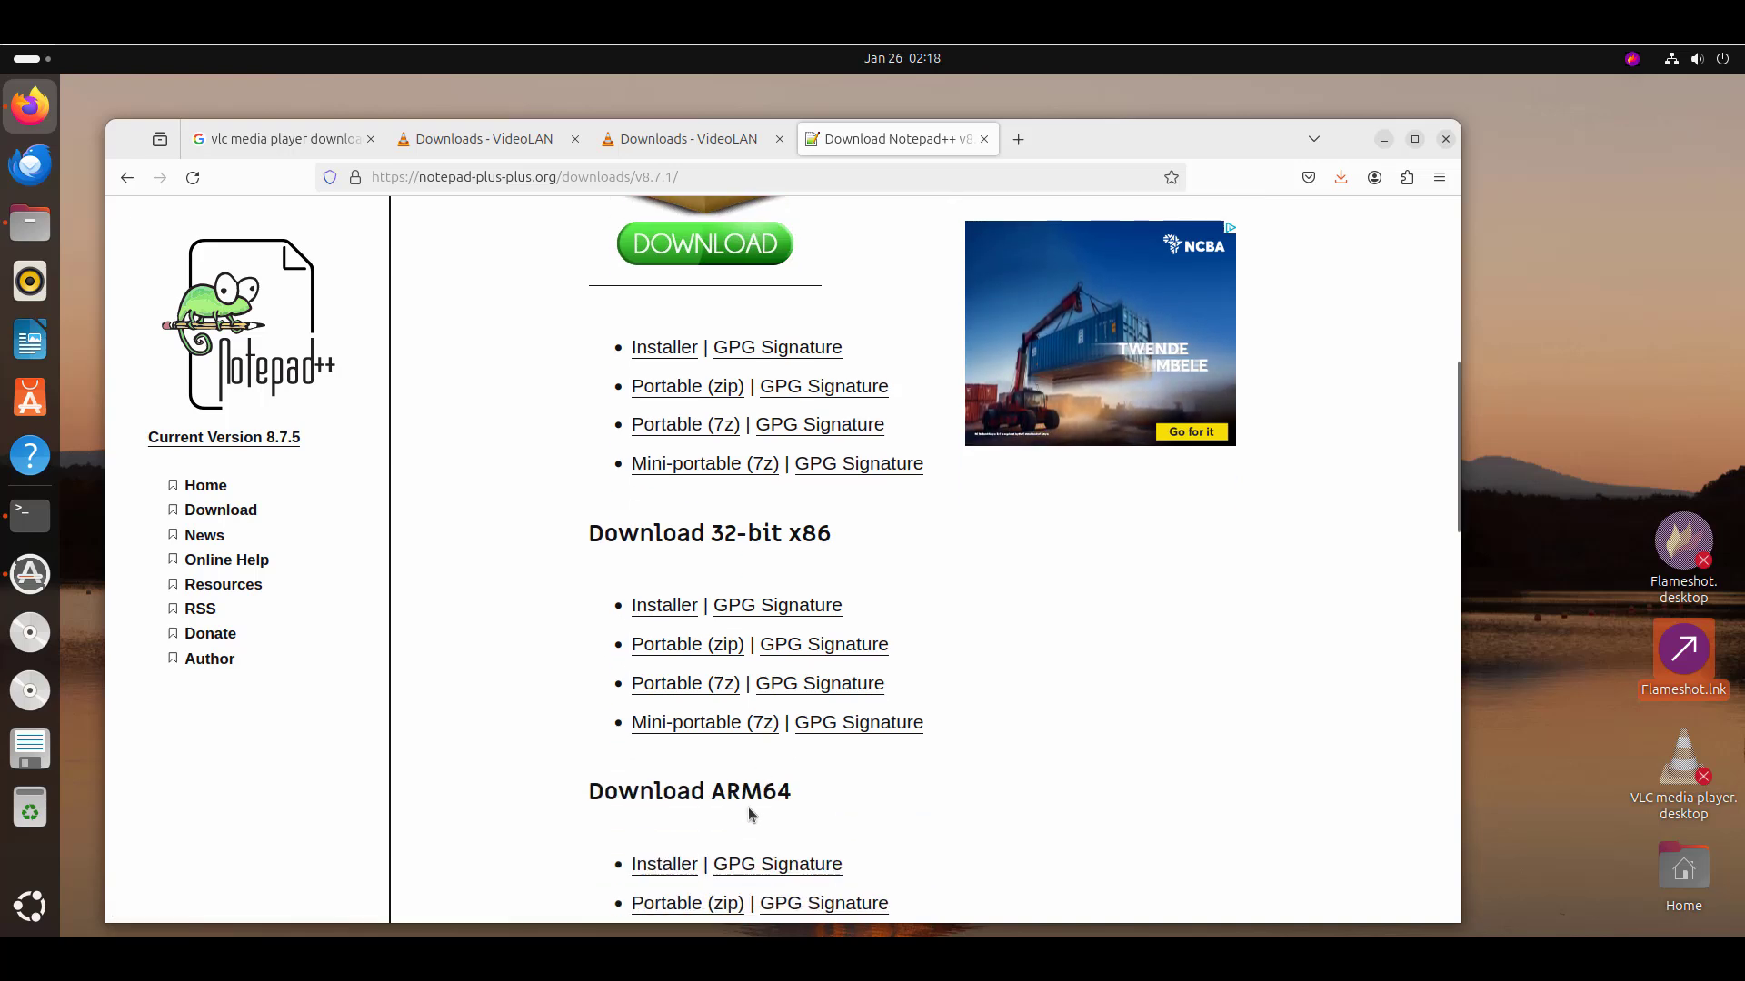
pyautogui.click(671, 609)
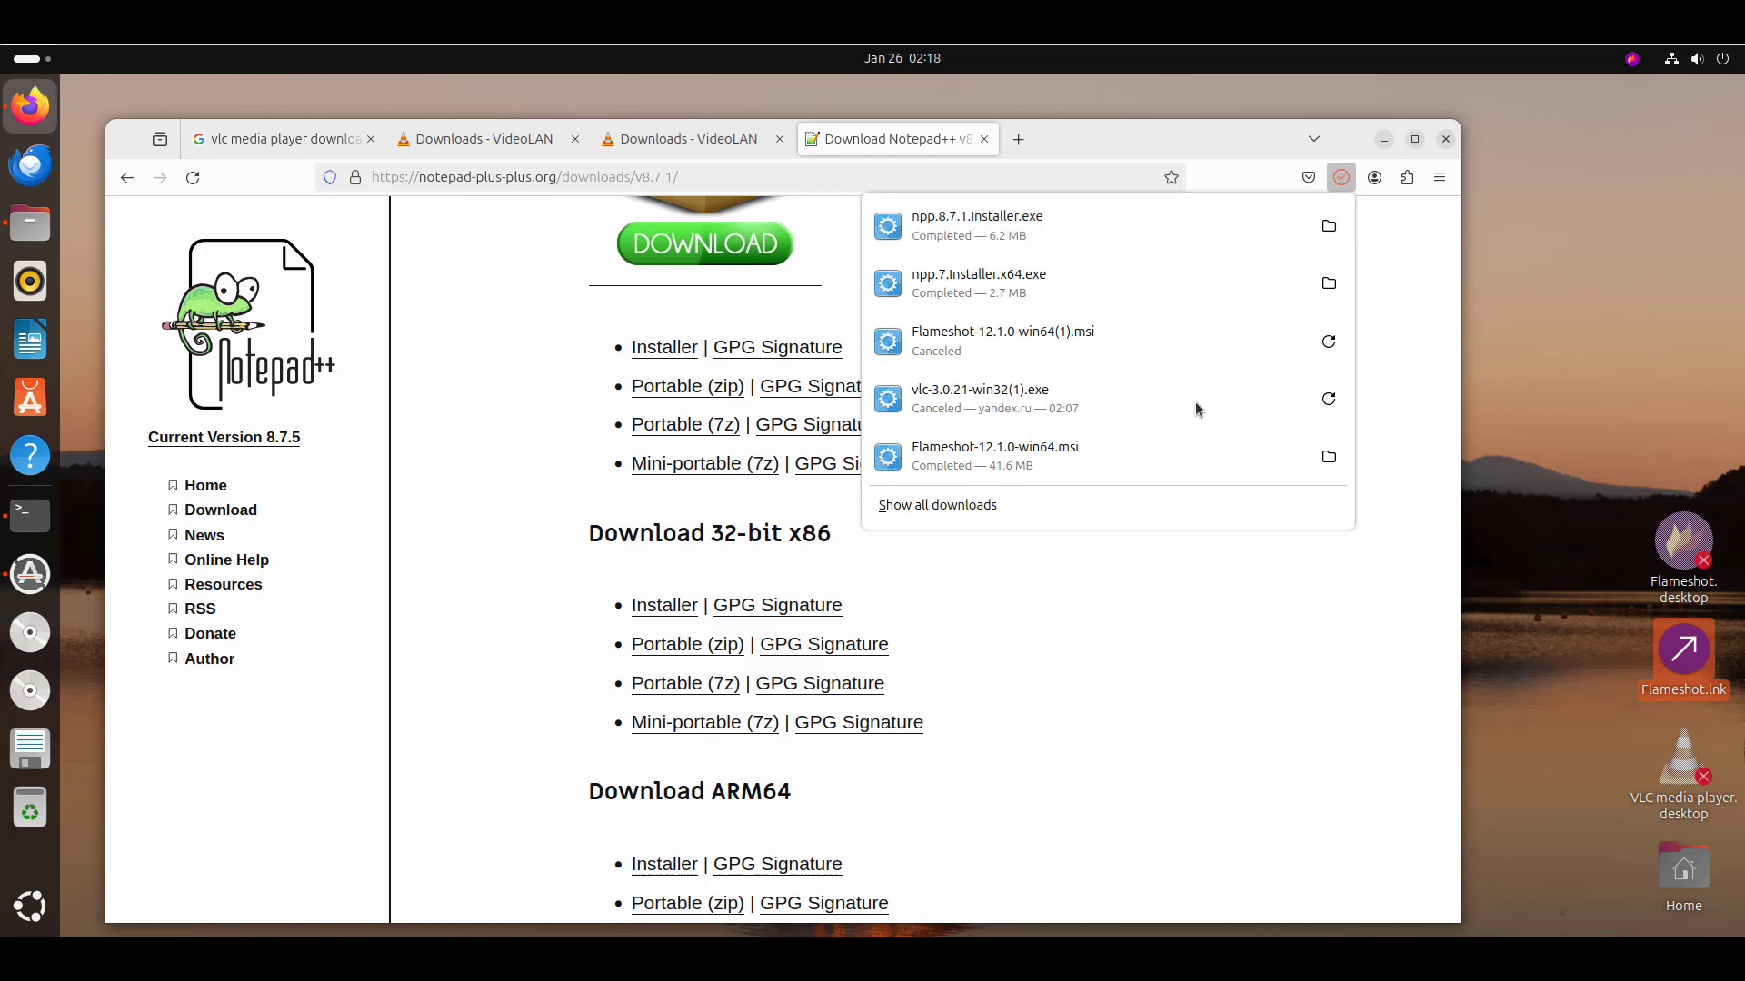
pyautogui.click(1232, 582)
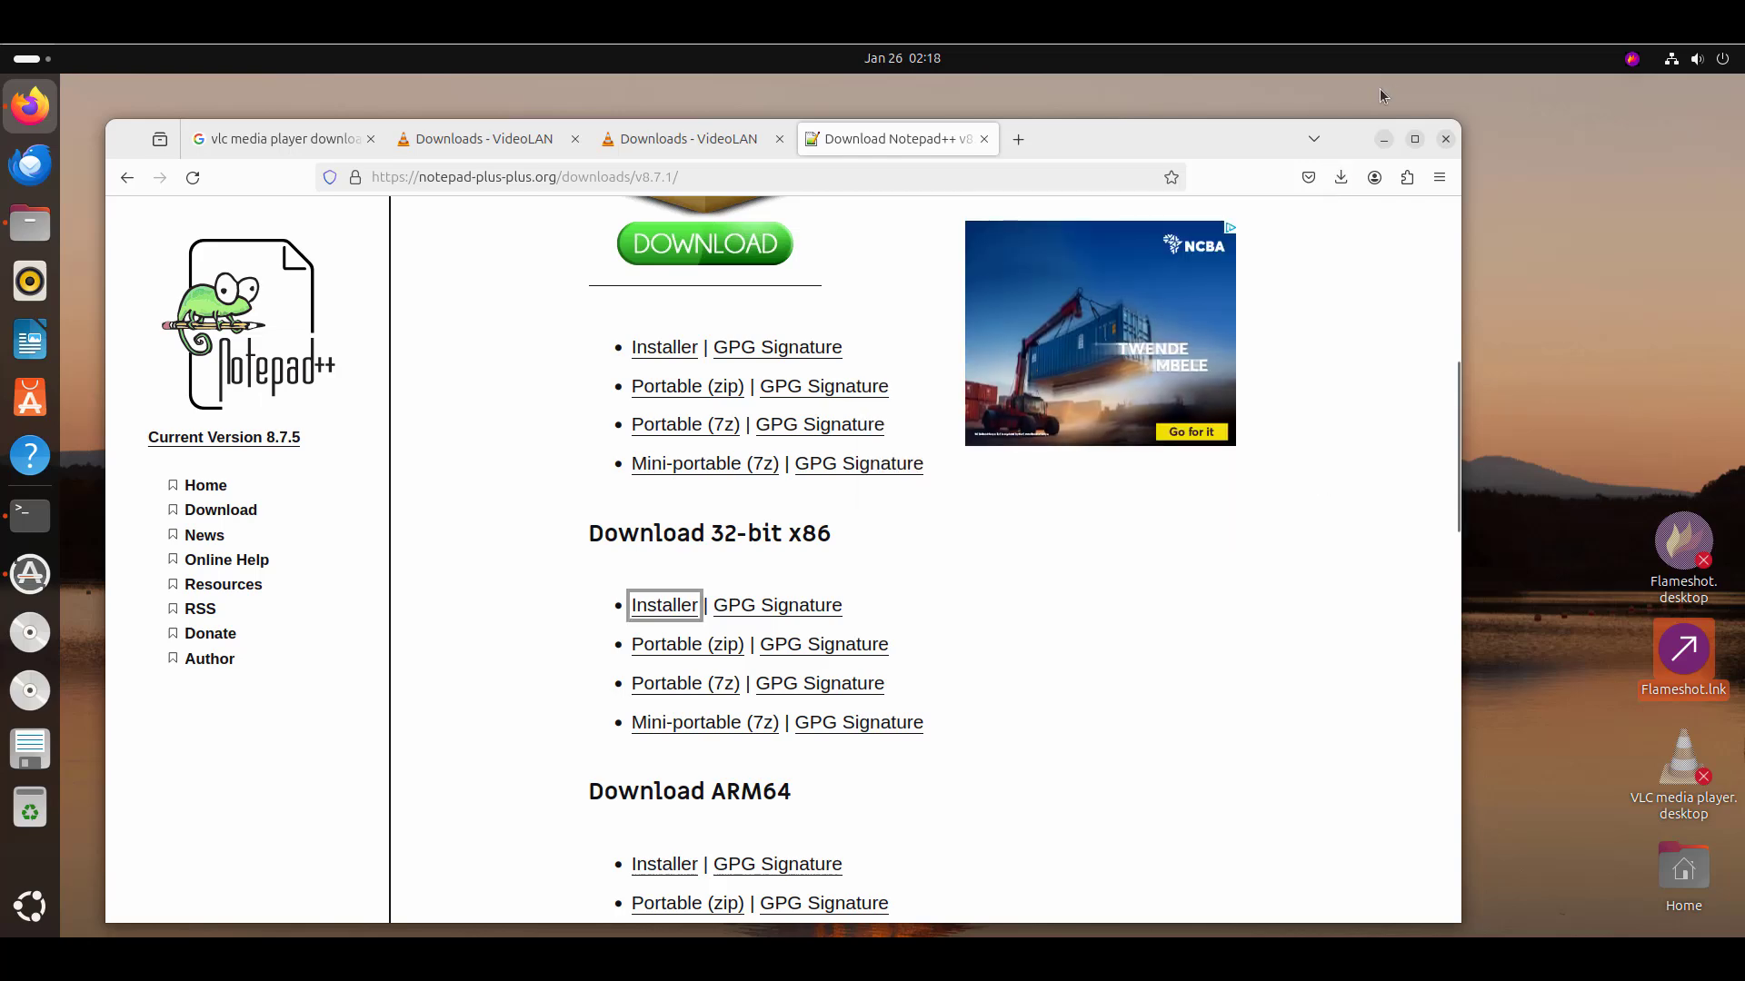
# Minimize the browser and bring up the Downloads folder in Files, moved nearer the middle of the desktop
pyautogui.click(1384, 139)
pyautogui.click(30, 223)
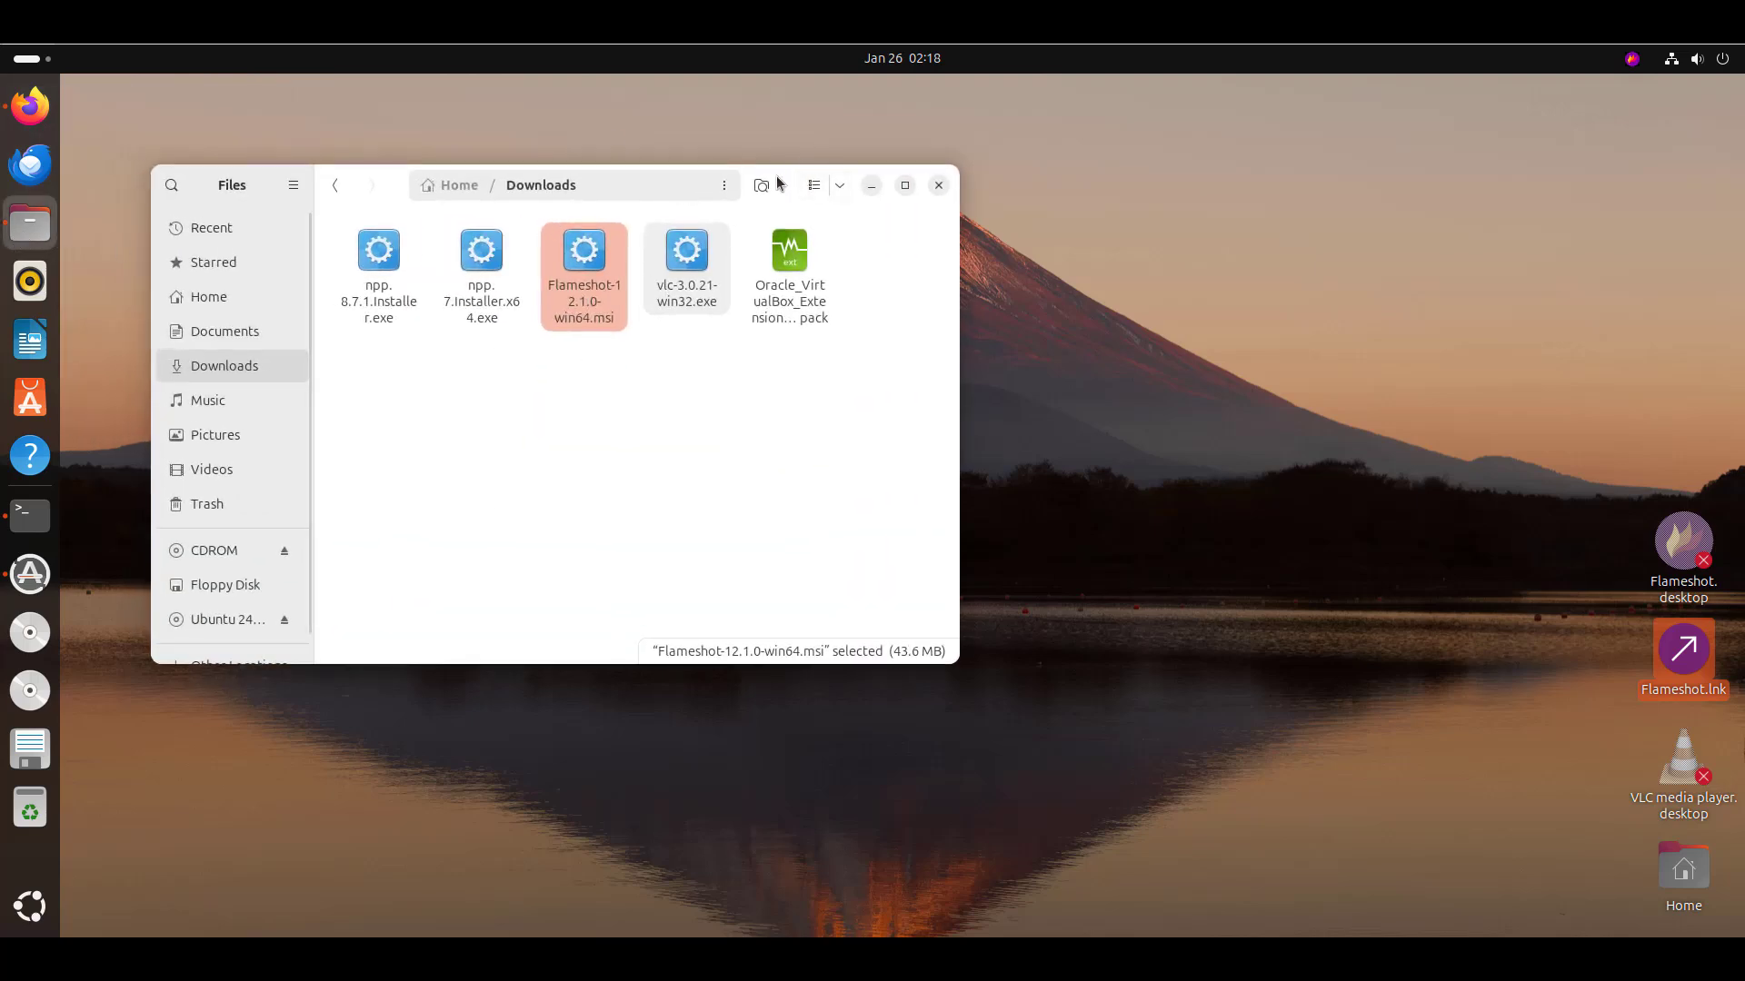
pyautogui.moveTo(791, 182); pyautogui.dragTo(933, 190)
pyautogui.click(708, 446)
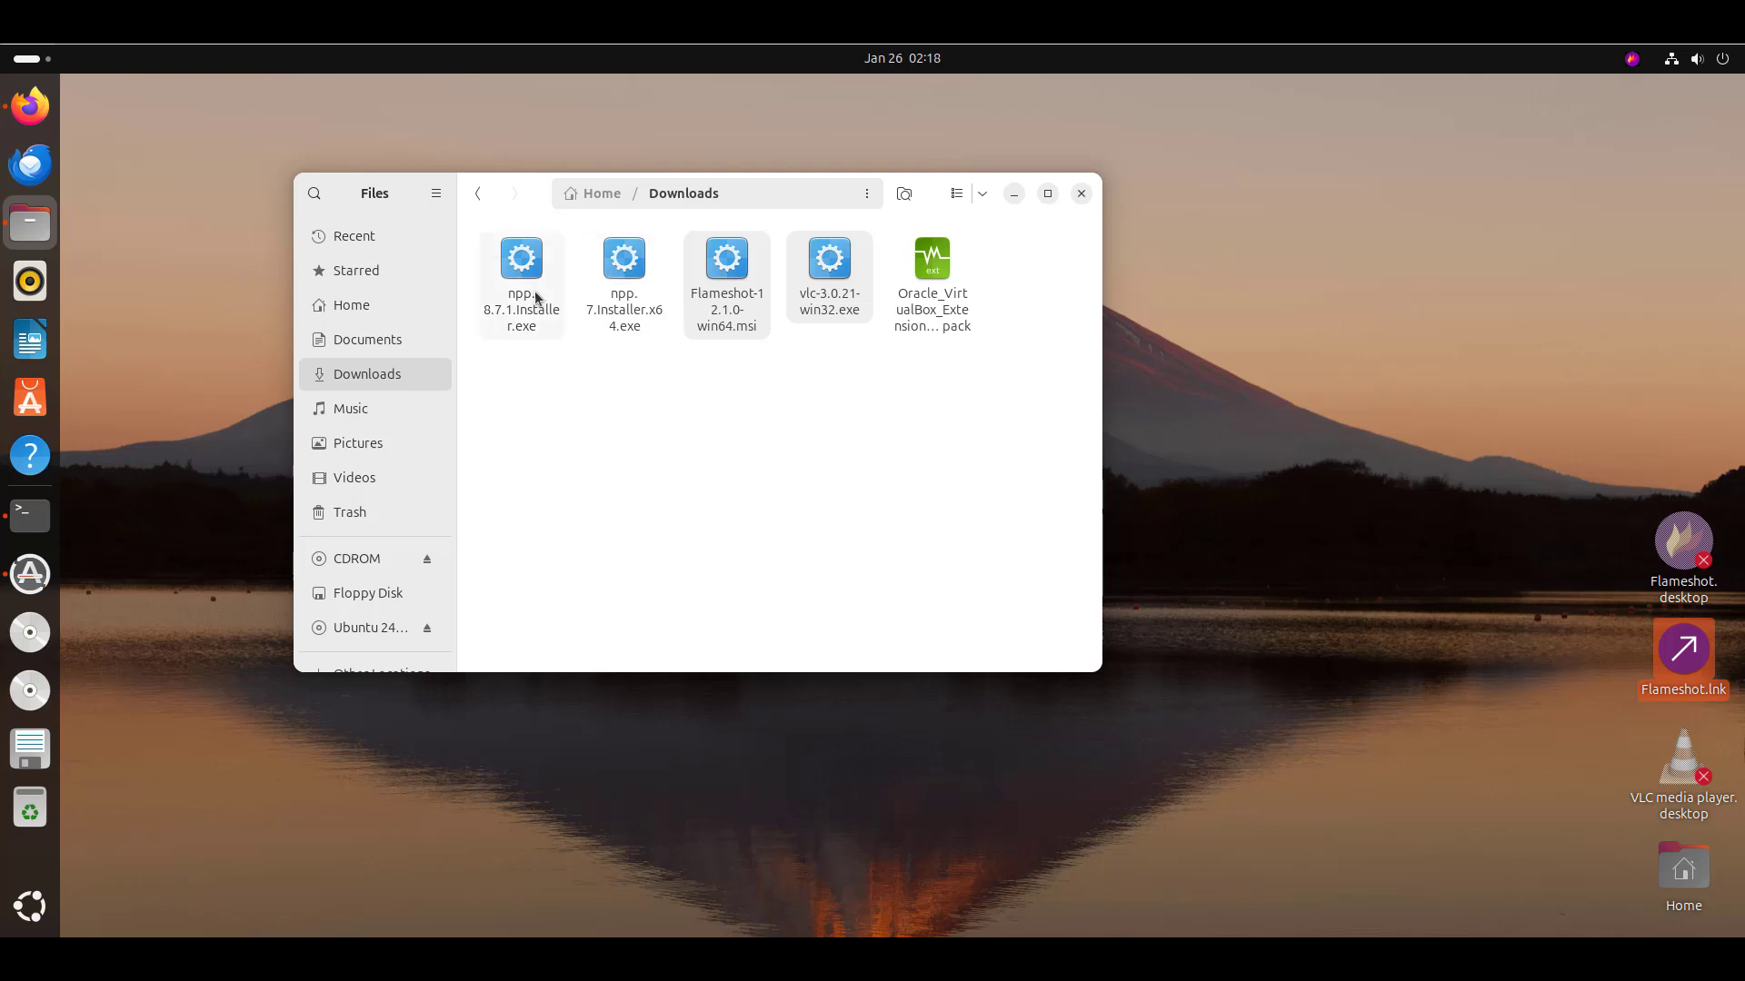
# Open npp.8.7.1.Installer.exe with Wine Windows Program Loader
pyautogui.click(514, 269)
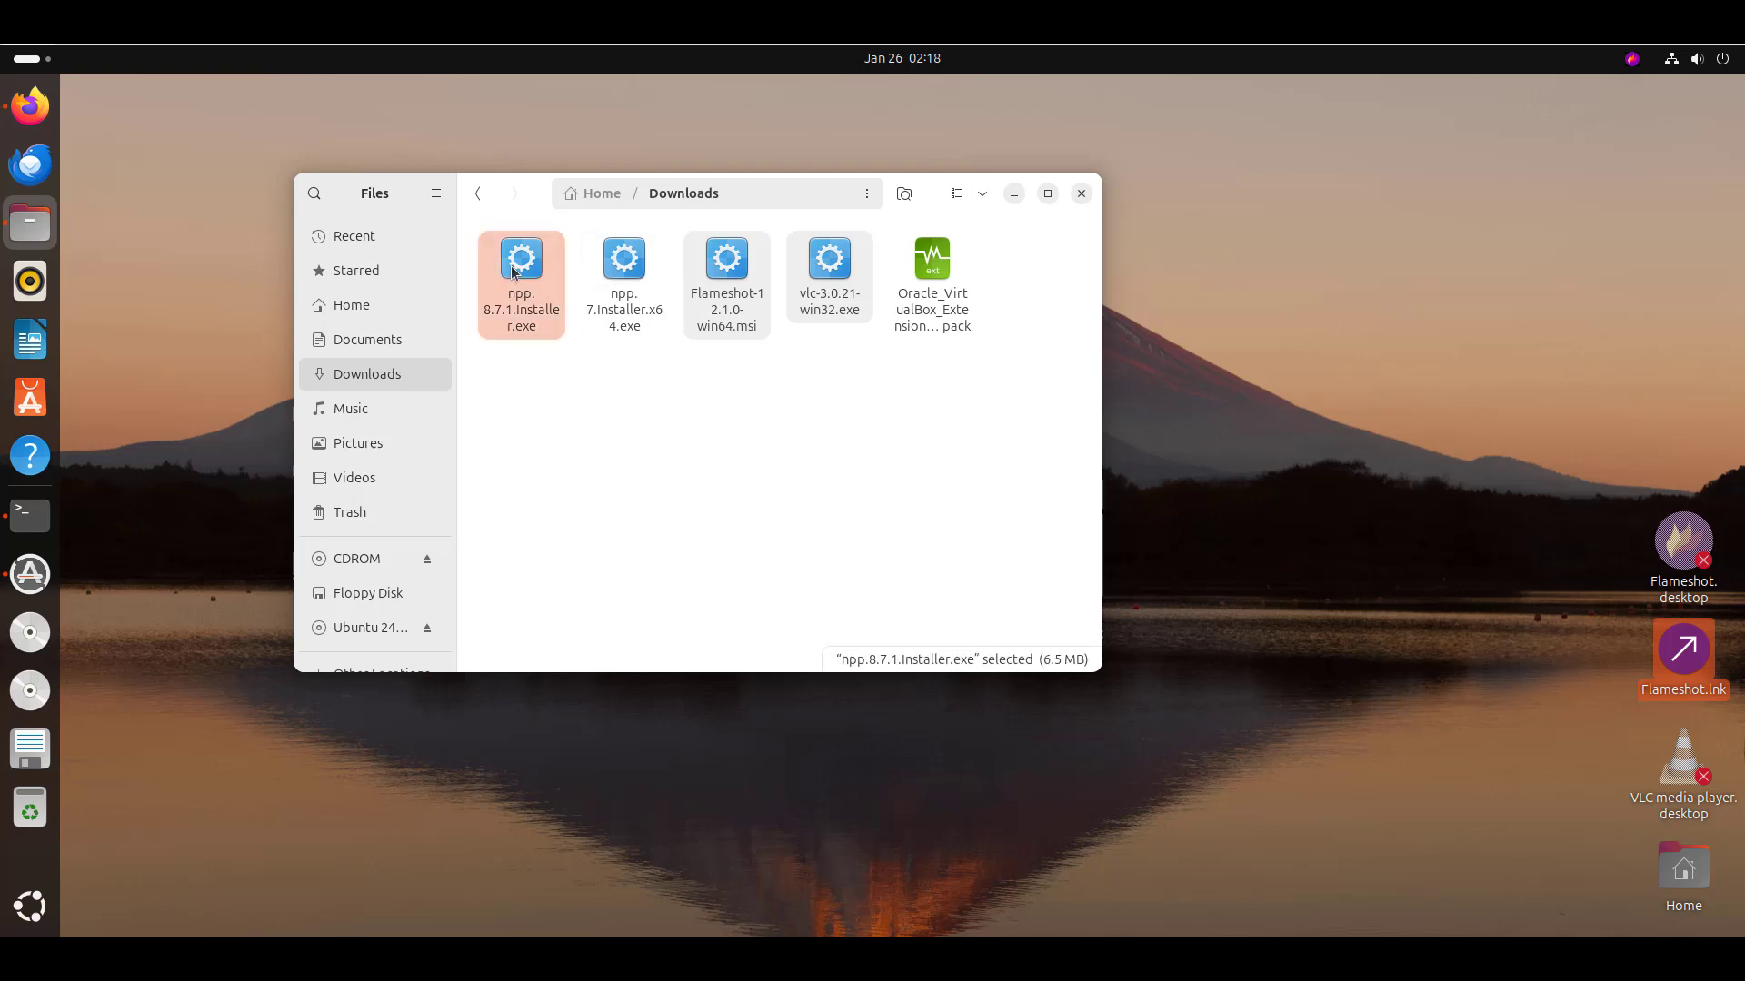
pyautogui.rightClick(513, 270)
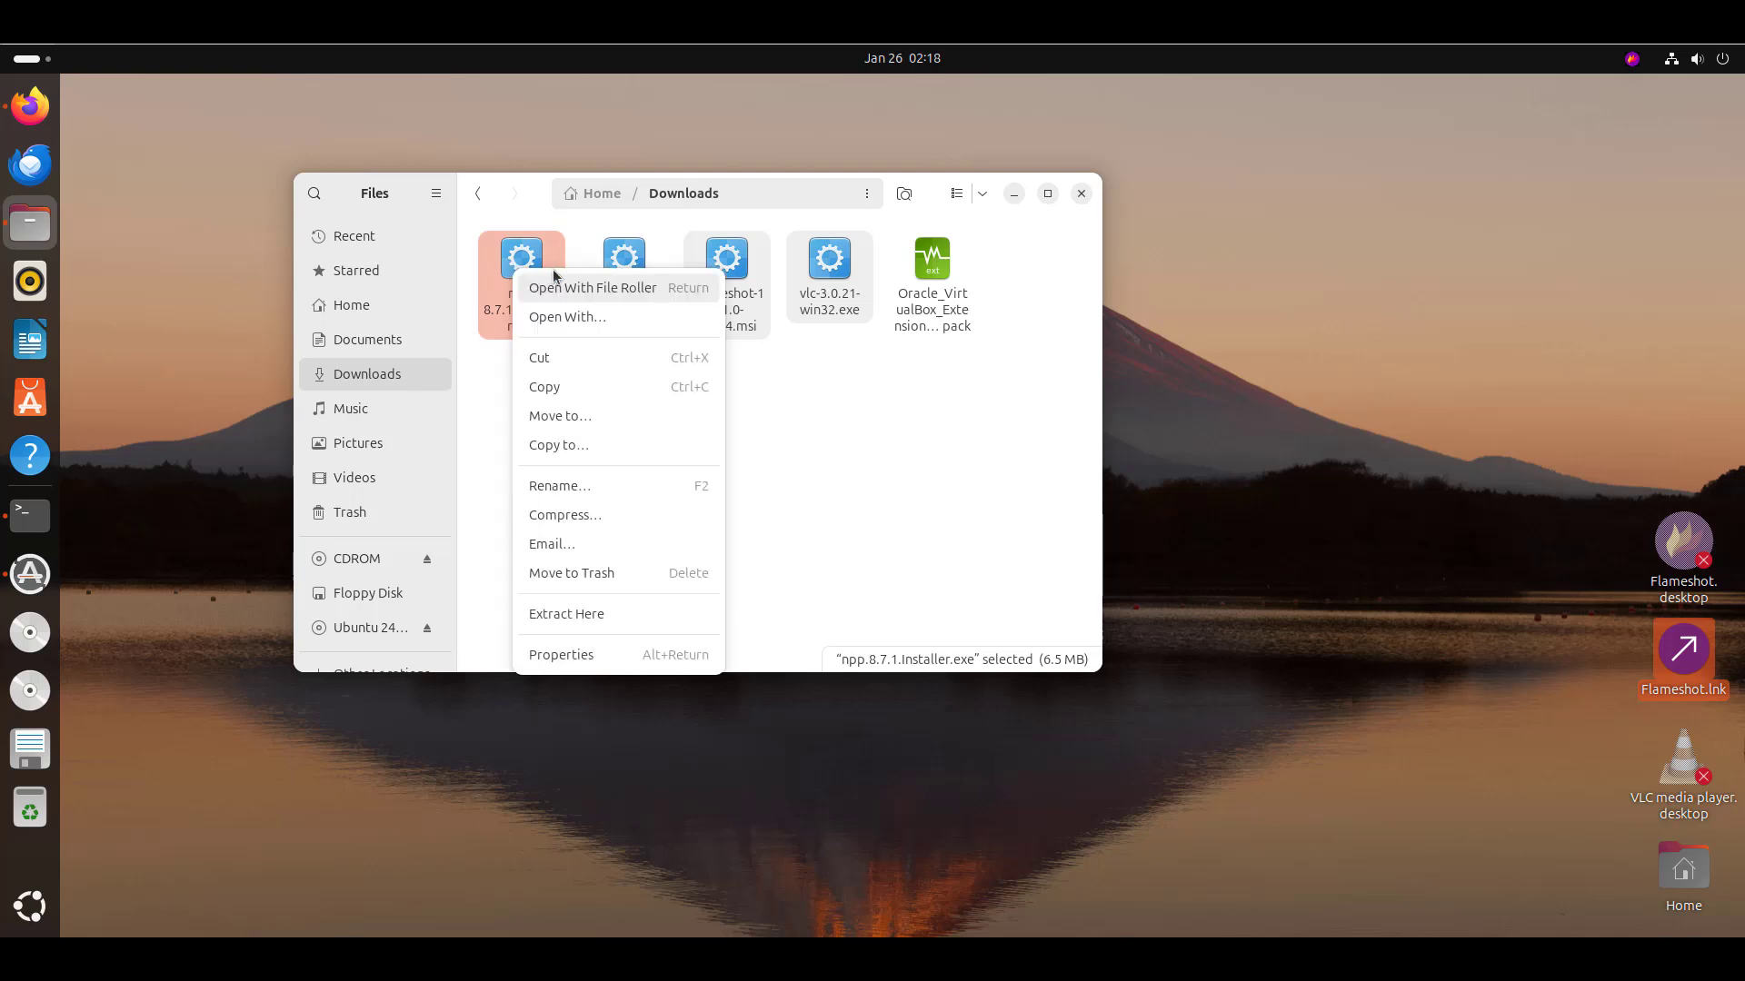
pyautogui.click(586, 319)
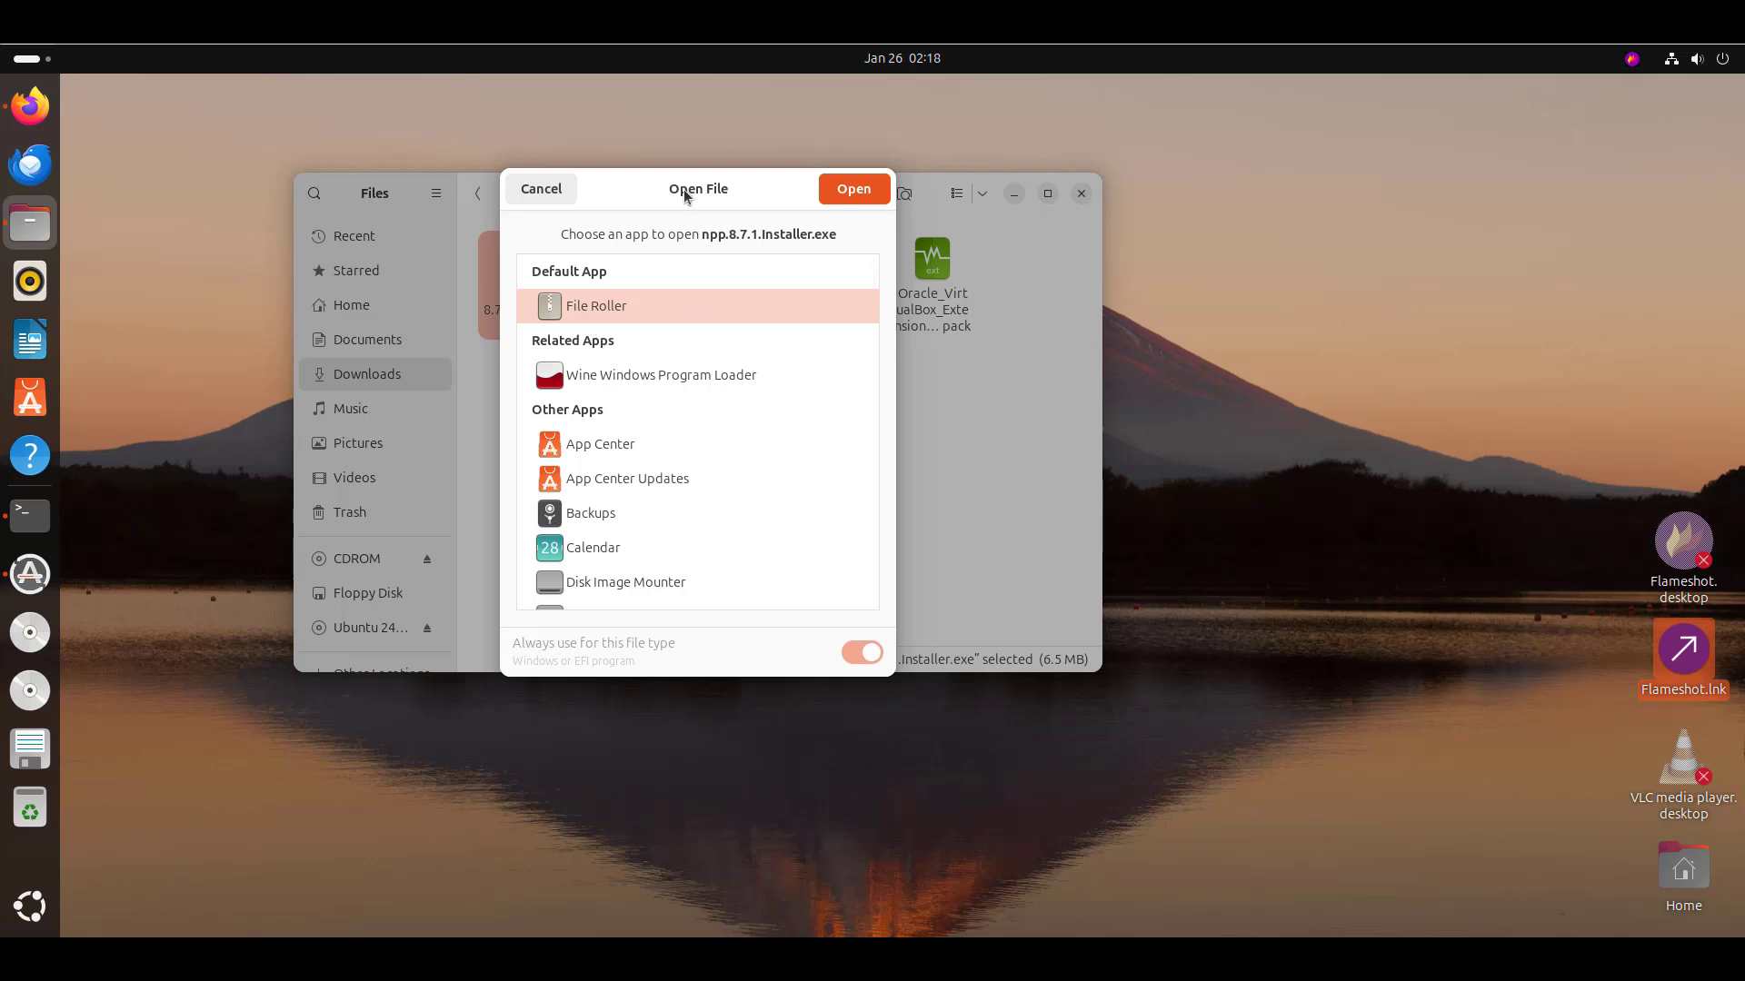
pyautogui.moveTo(685, 195); pyautogui.dragTo(692, 177)
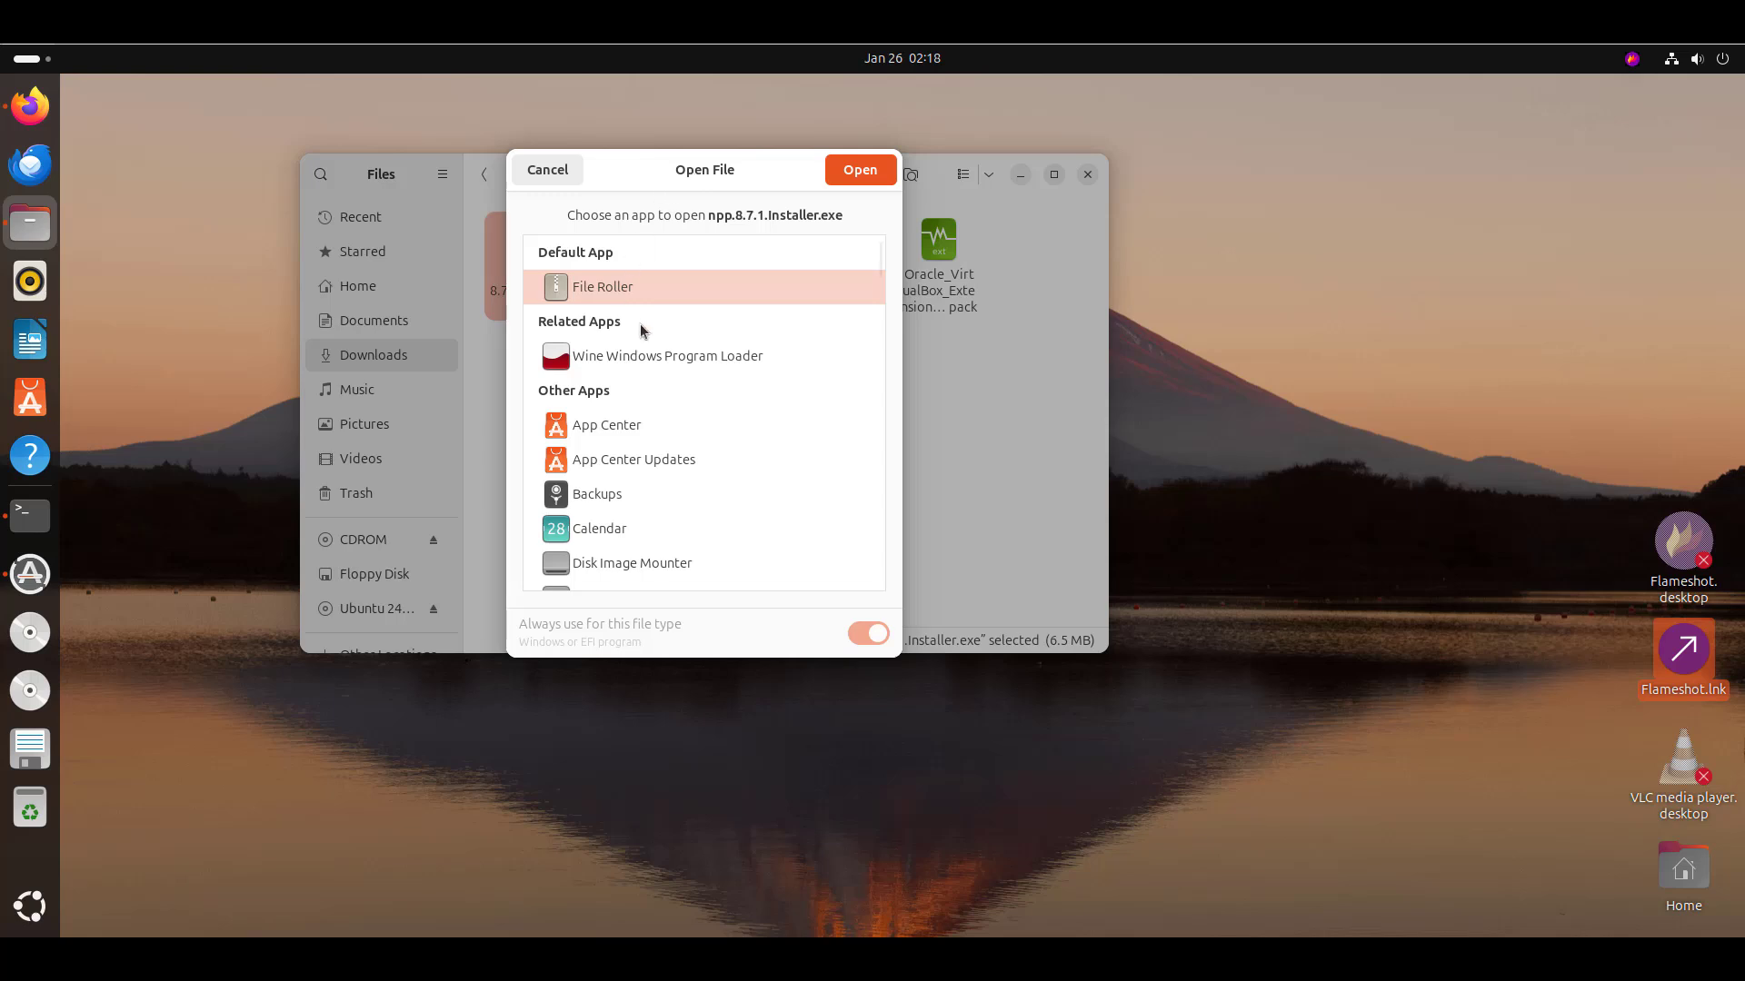
pyautogui.click(680, 356)
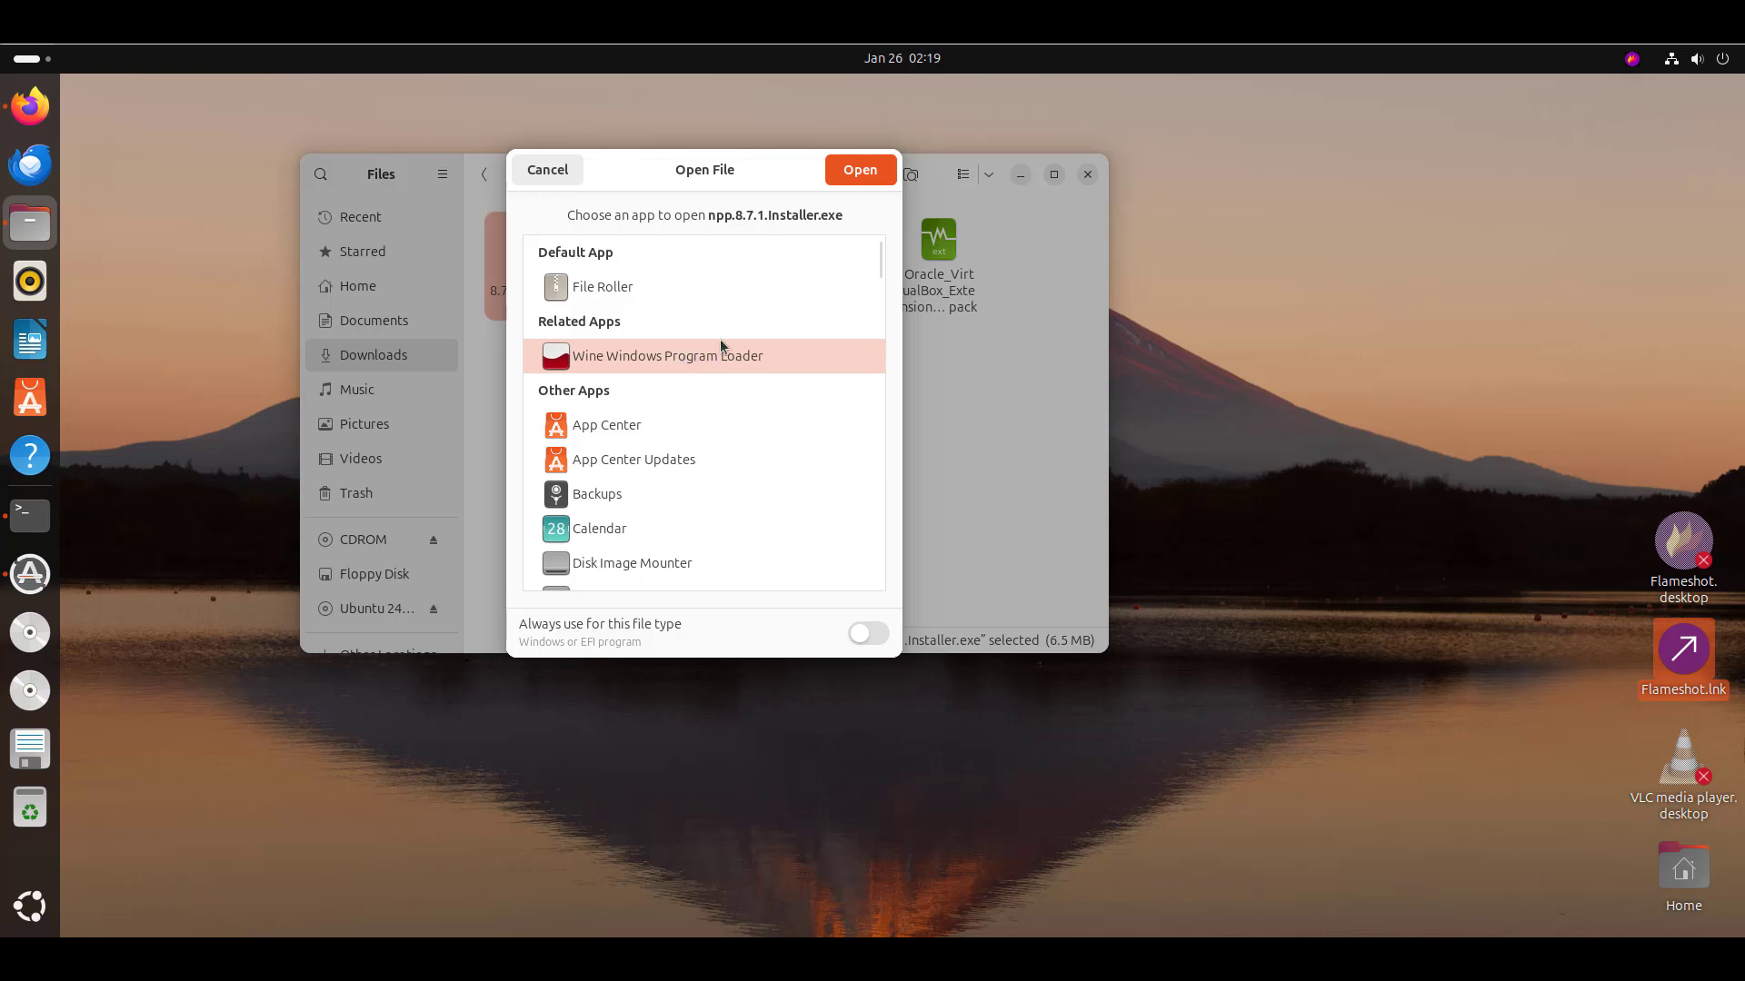
pyautogui.click(859, 176)
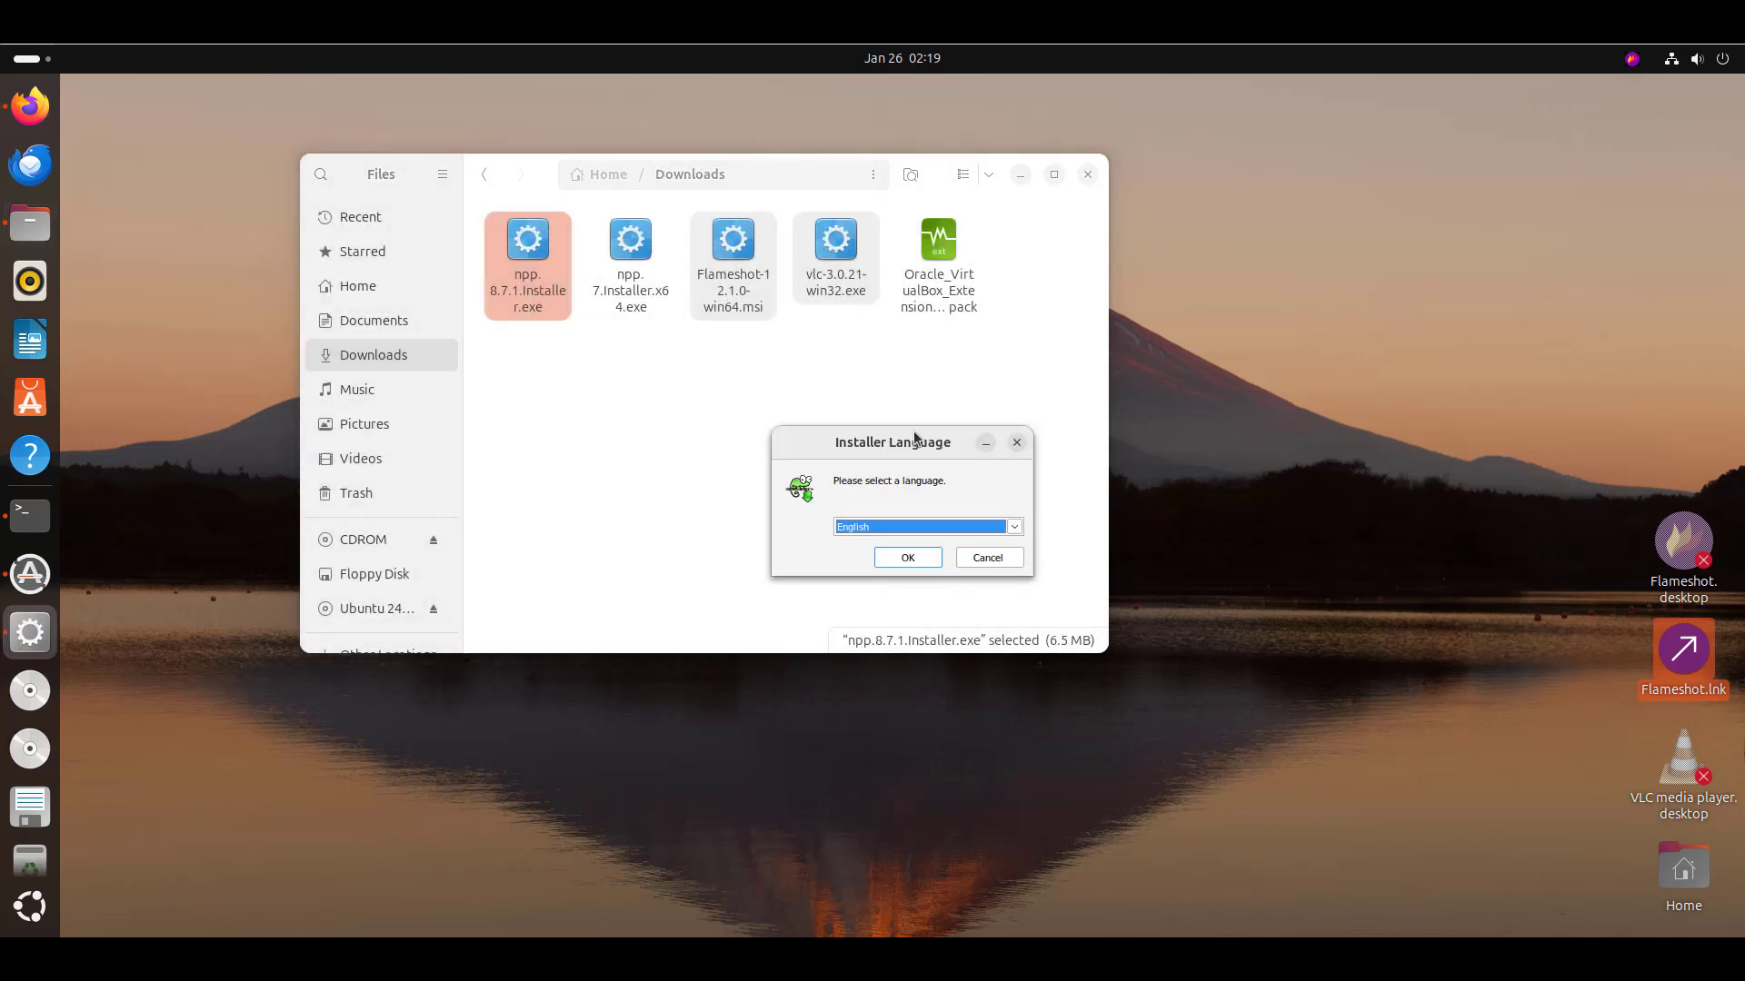
# Set the installer language to English, accept the license and proceed with the default install folder and components
pyautogui.moveTo(915, 440); pyautogui.dragTo(851, 418)
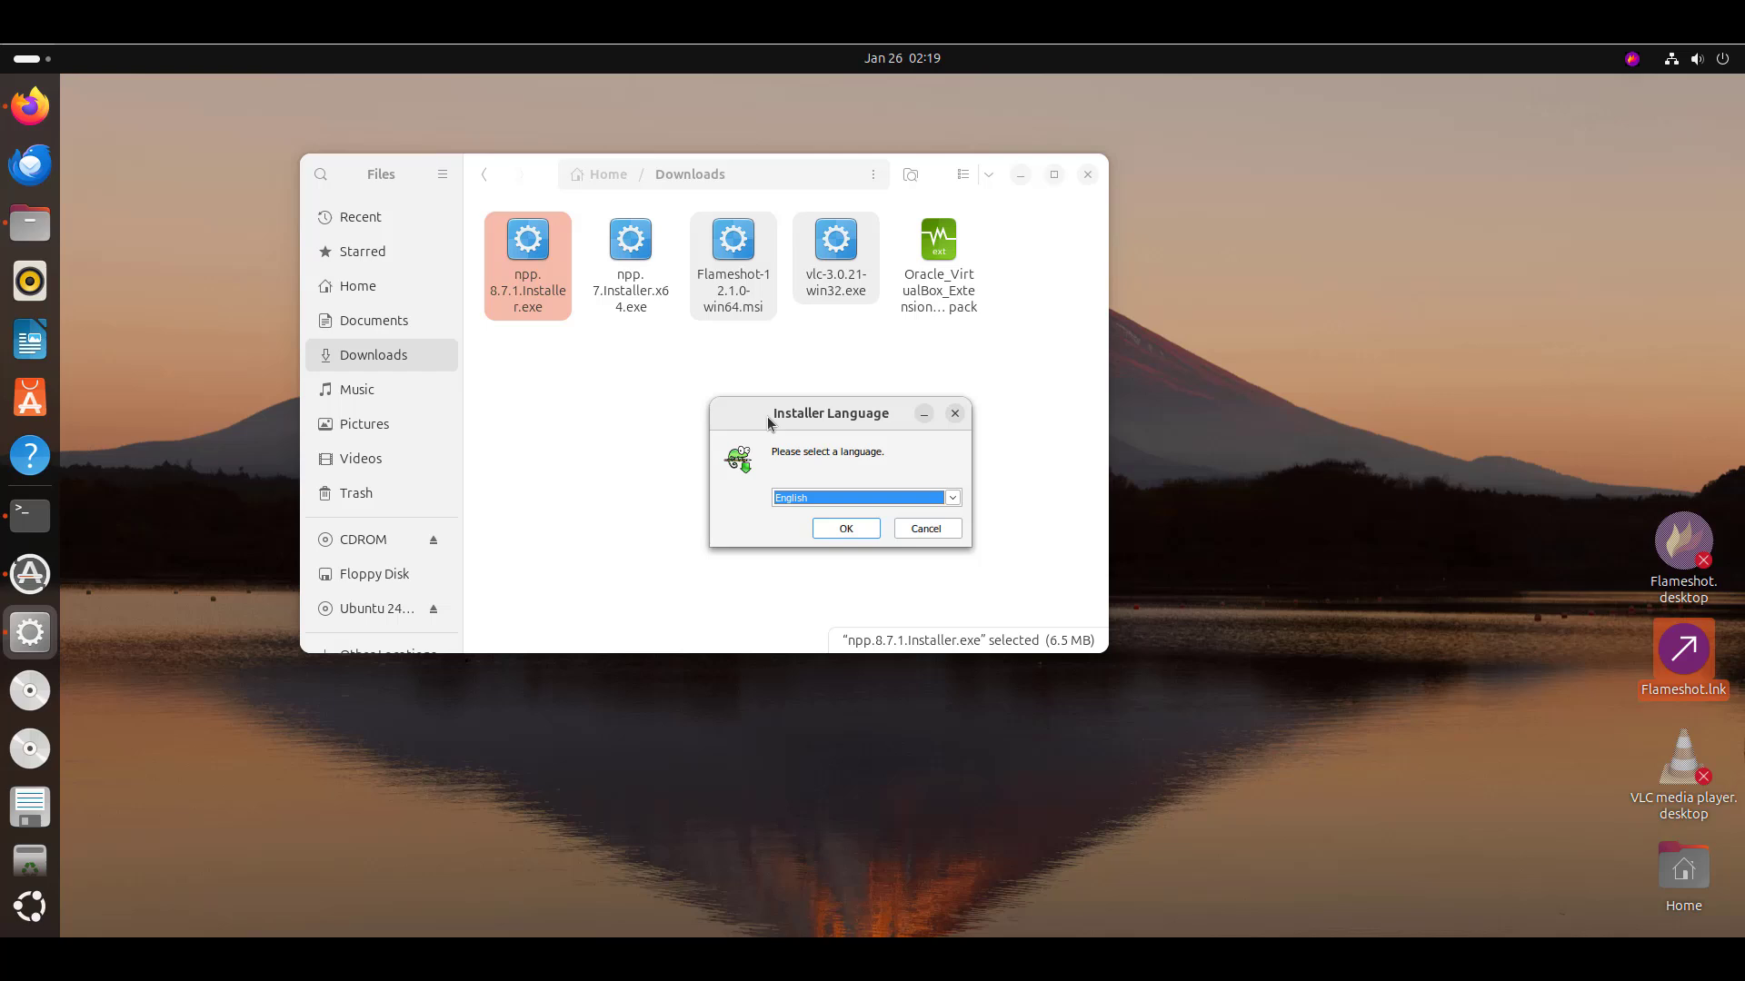
pyautogui.click(848, 531)
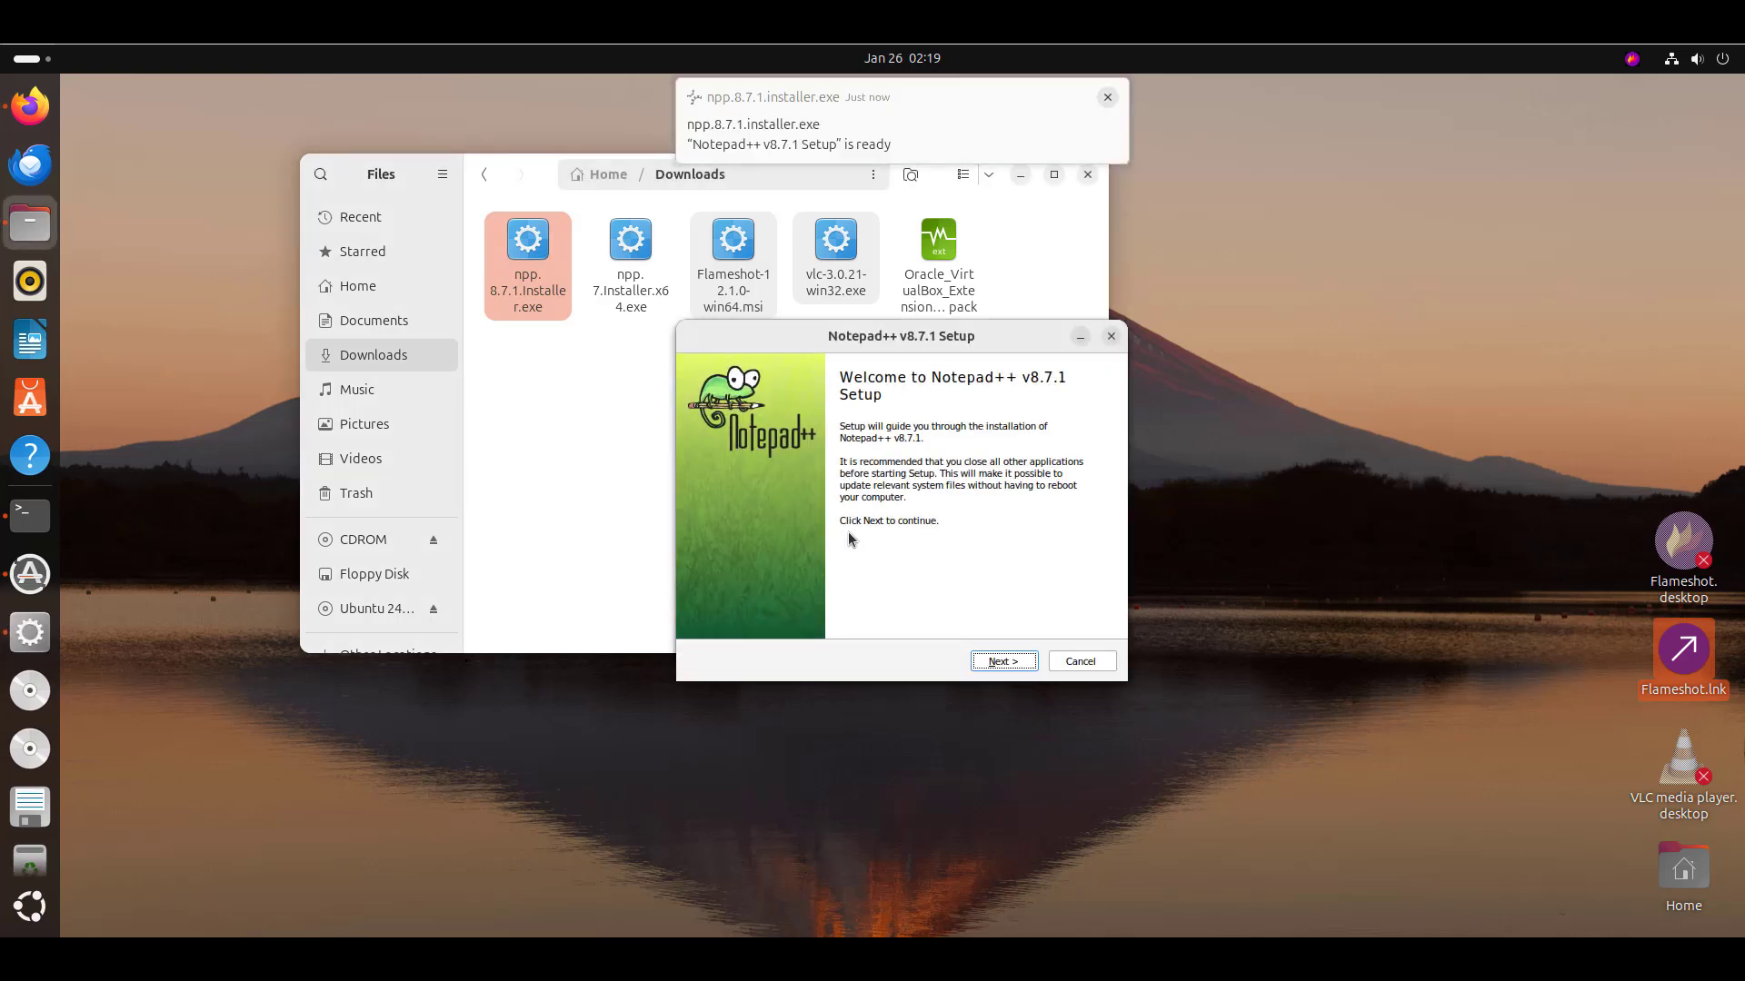
pyautogui.click(1016, 661)
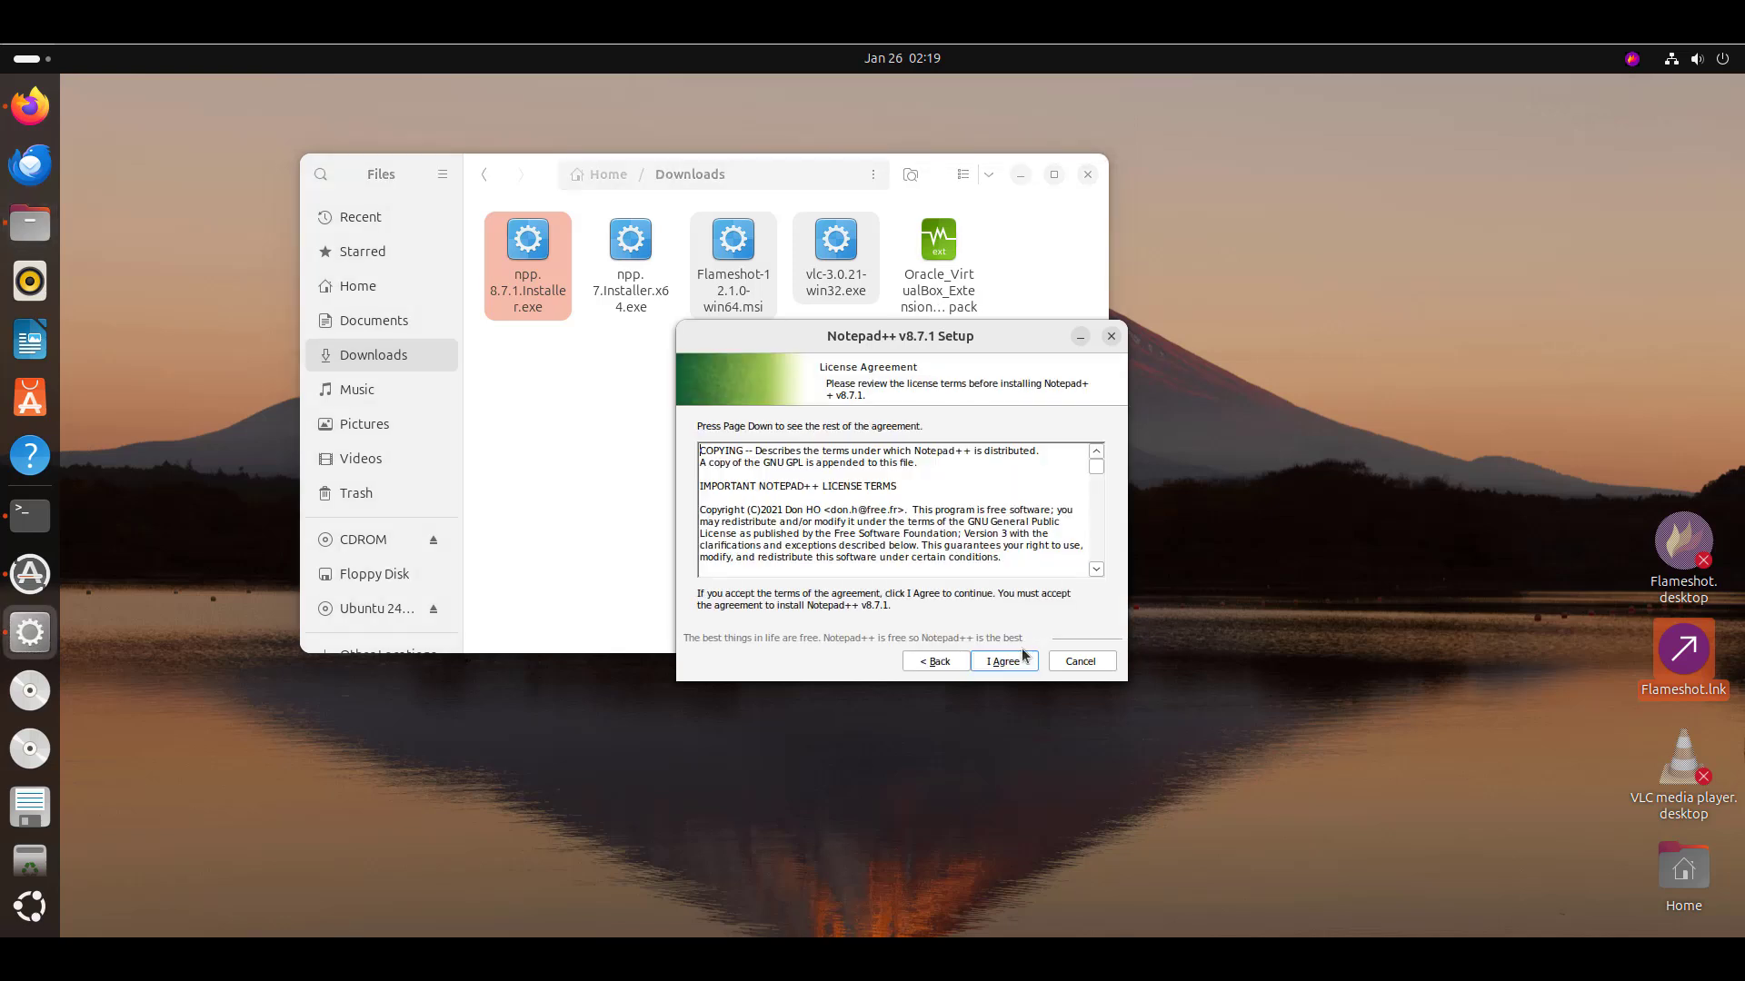
pyautogui.click(1000, 661)
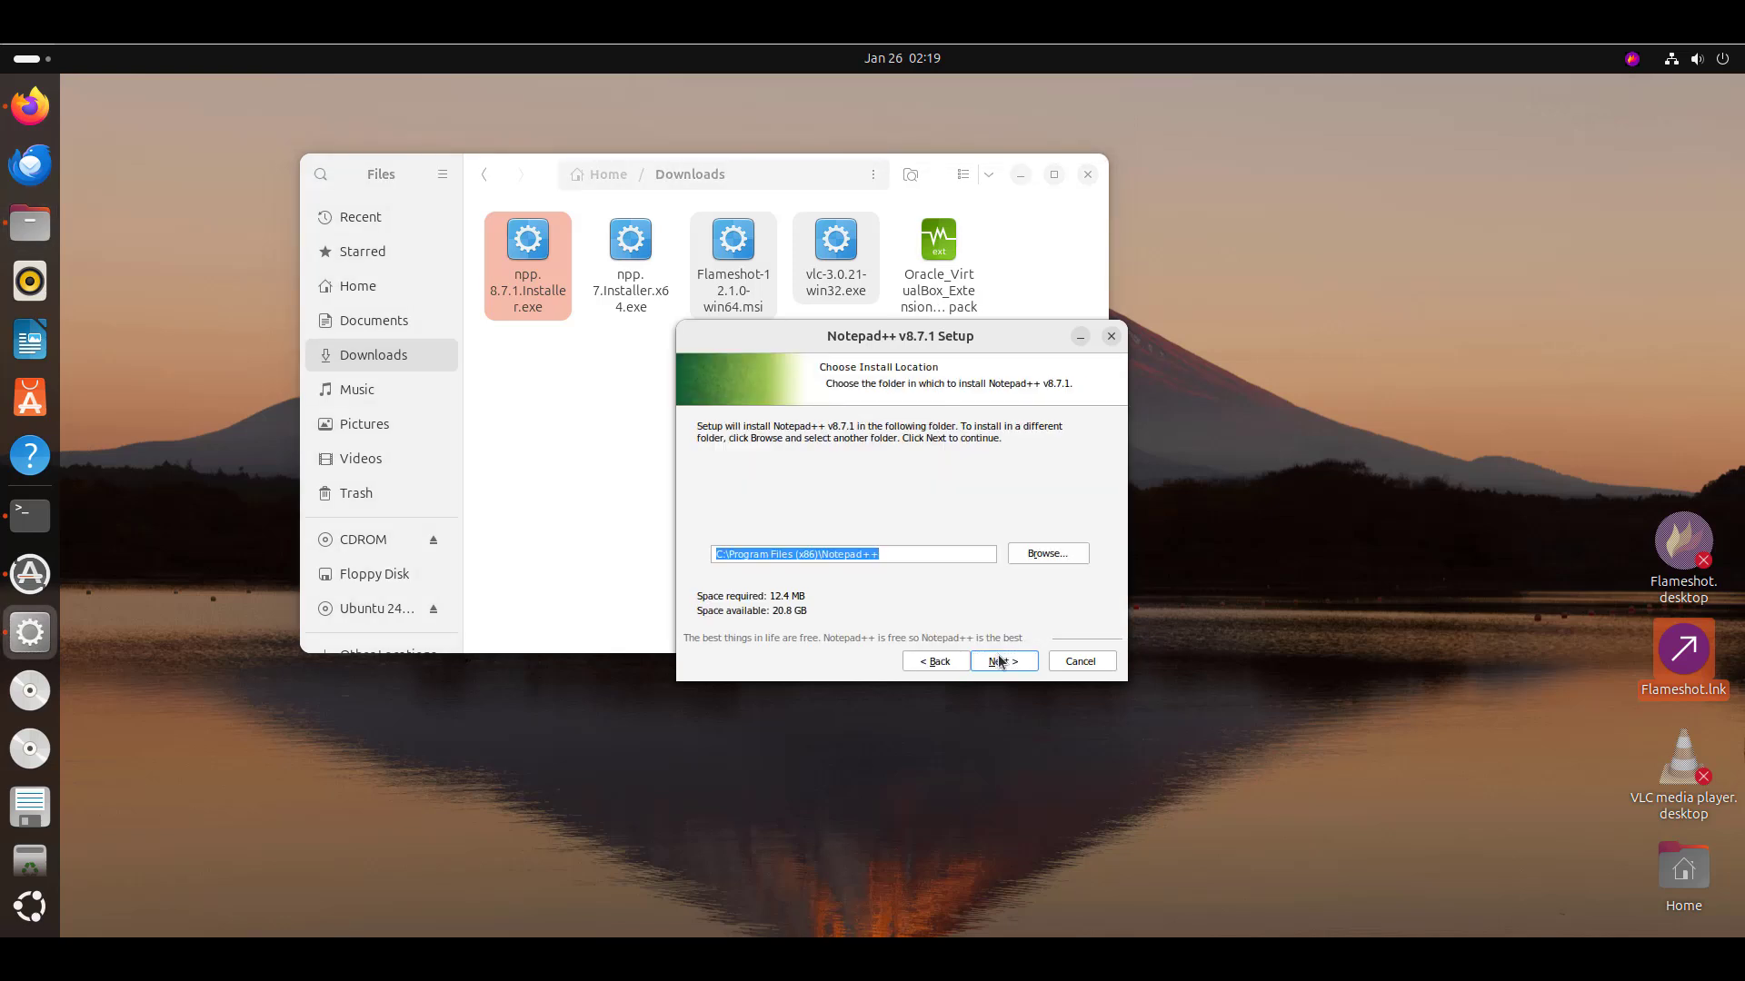
pyautogui.click(999, 661)
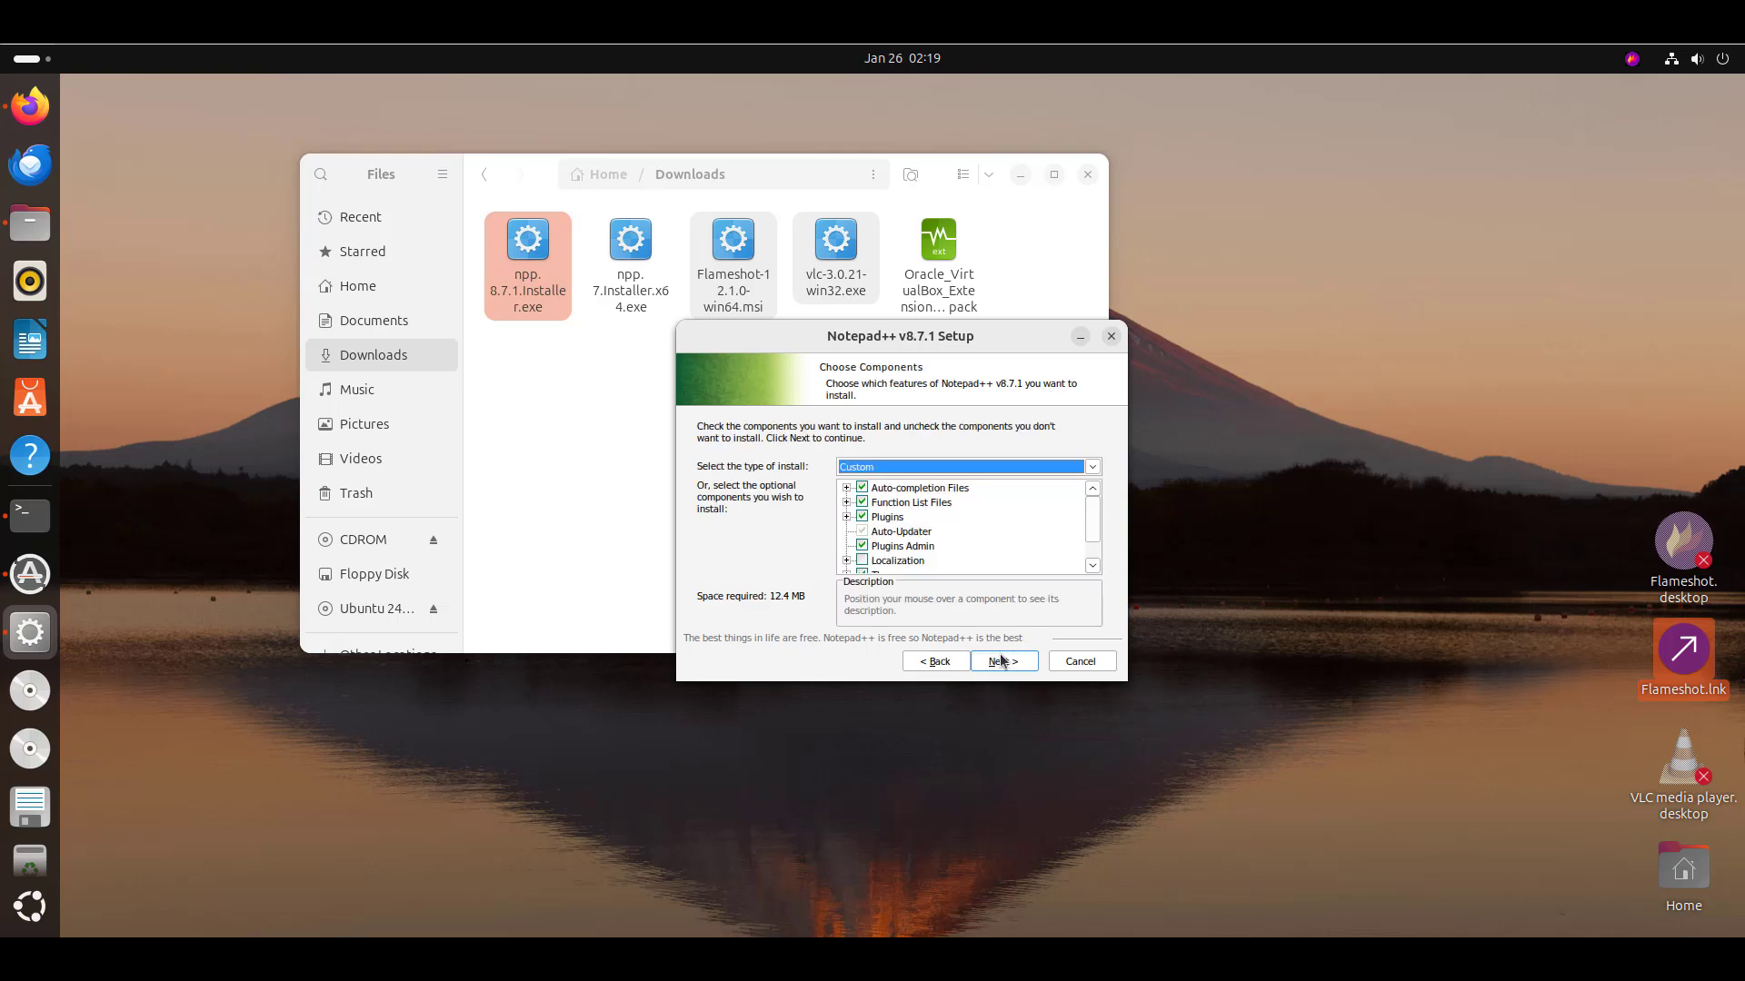
pyautogui.click(1005, 662)
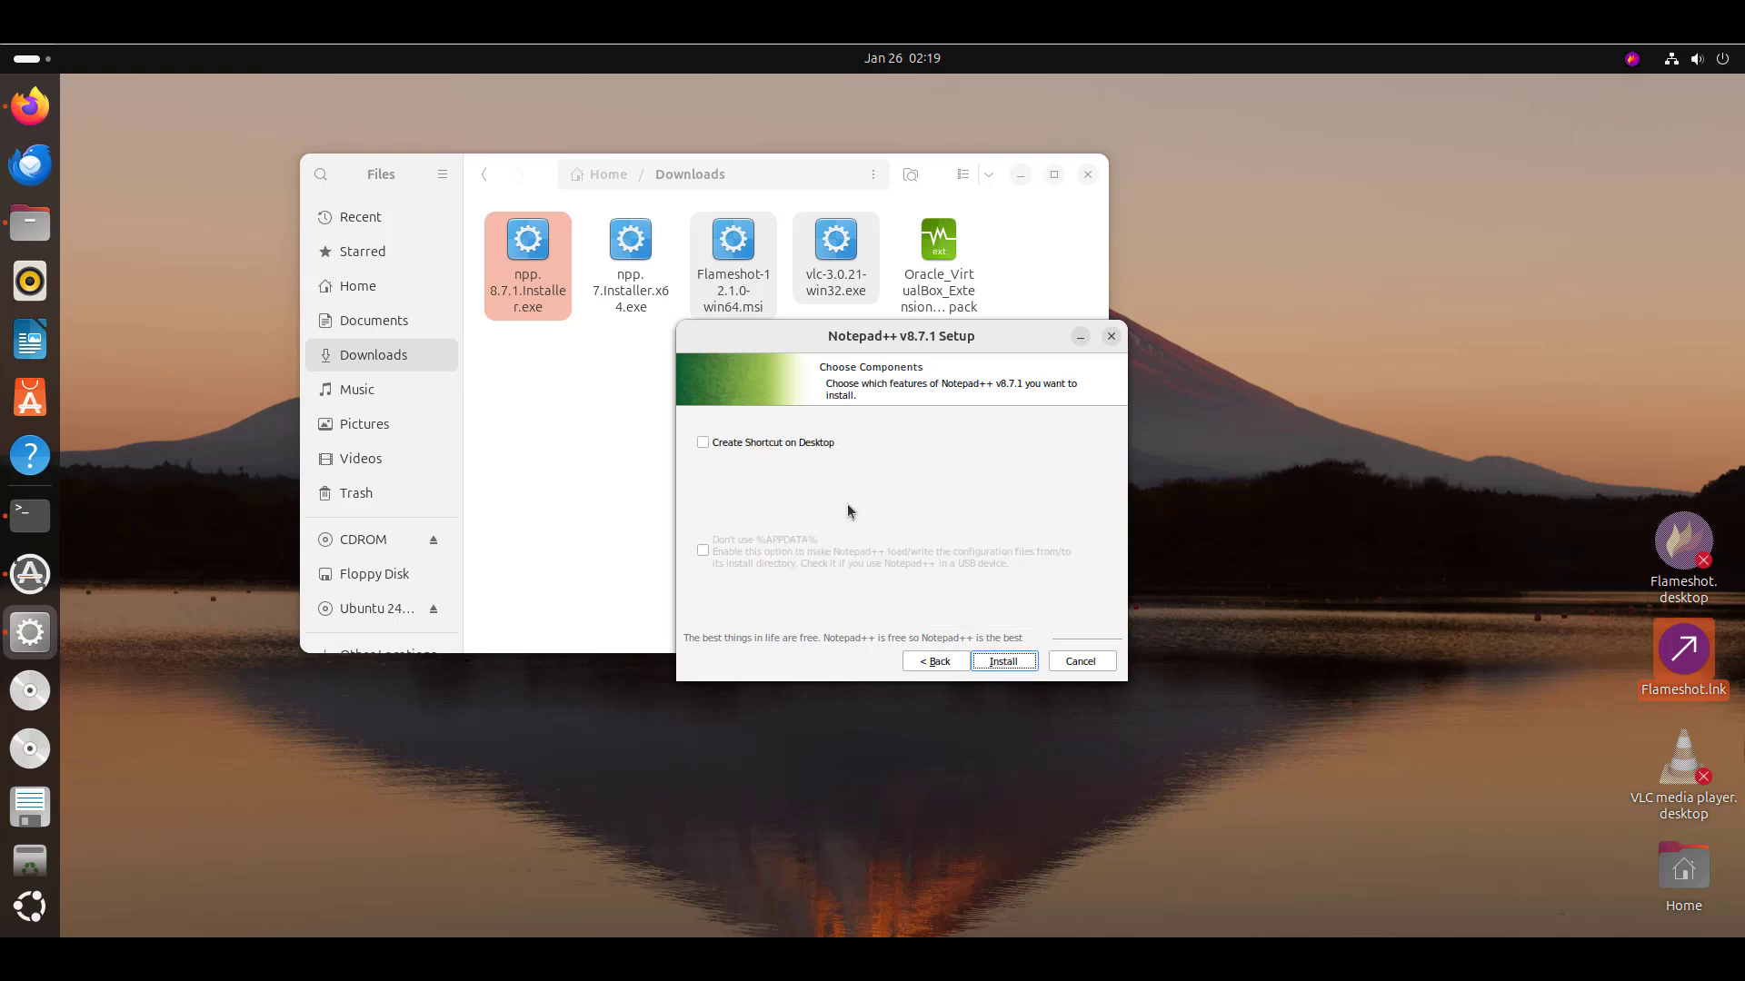
# Install Notepad++ v8.7.1 with a desktop shortcut and finish the setup with Run Notepad++ v8.7.1 enabled
pyautogui.click(778, 445)
pyautogui.click(1015, 663)
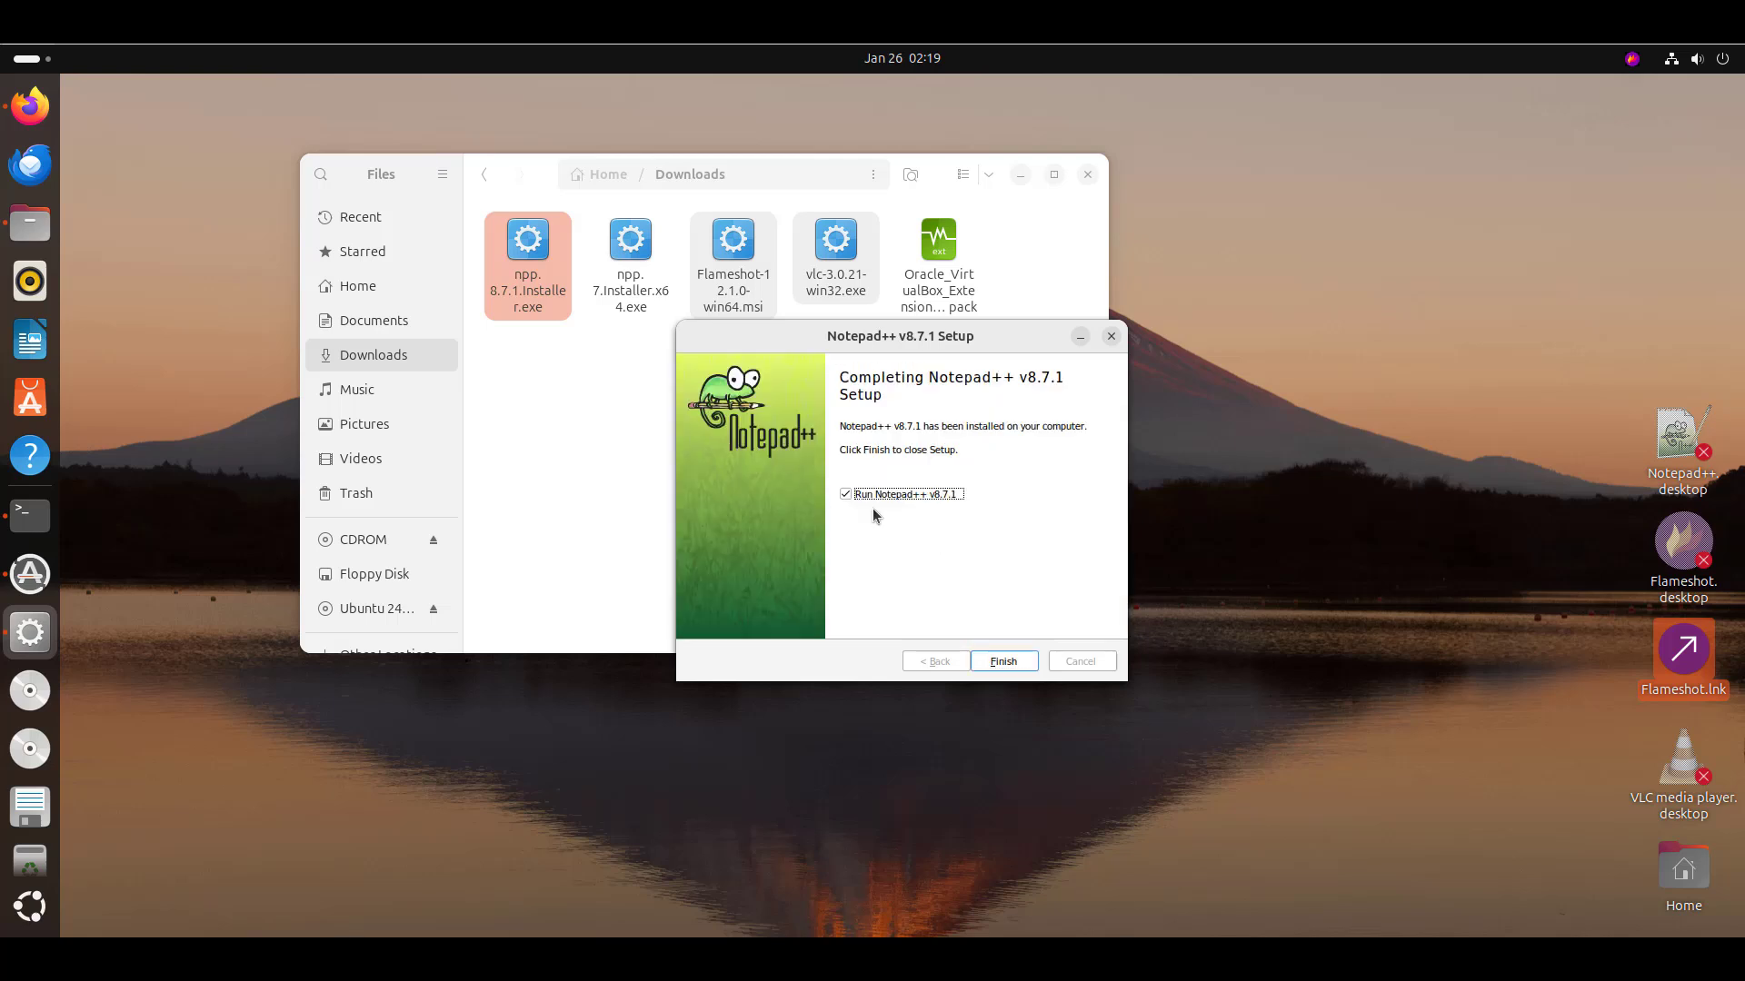
pyautogui.click(1001, 661)
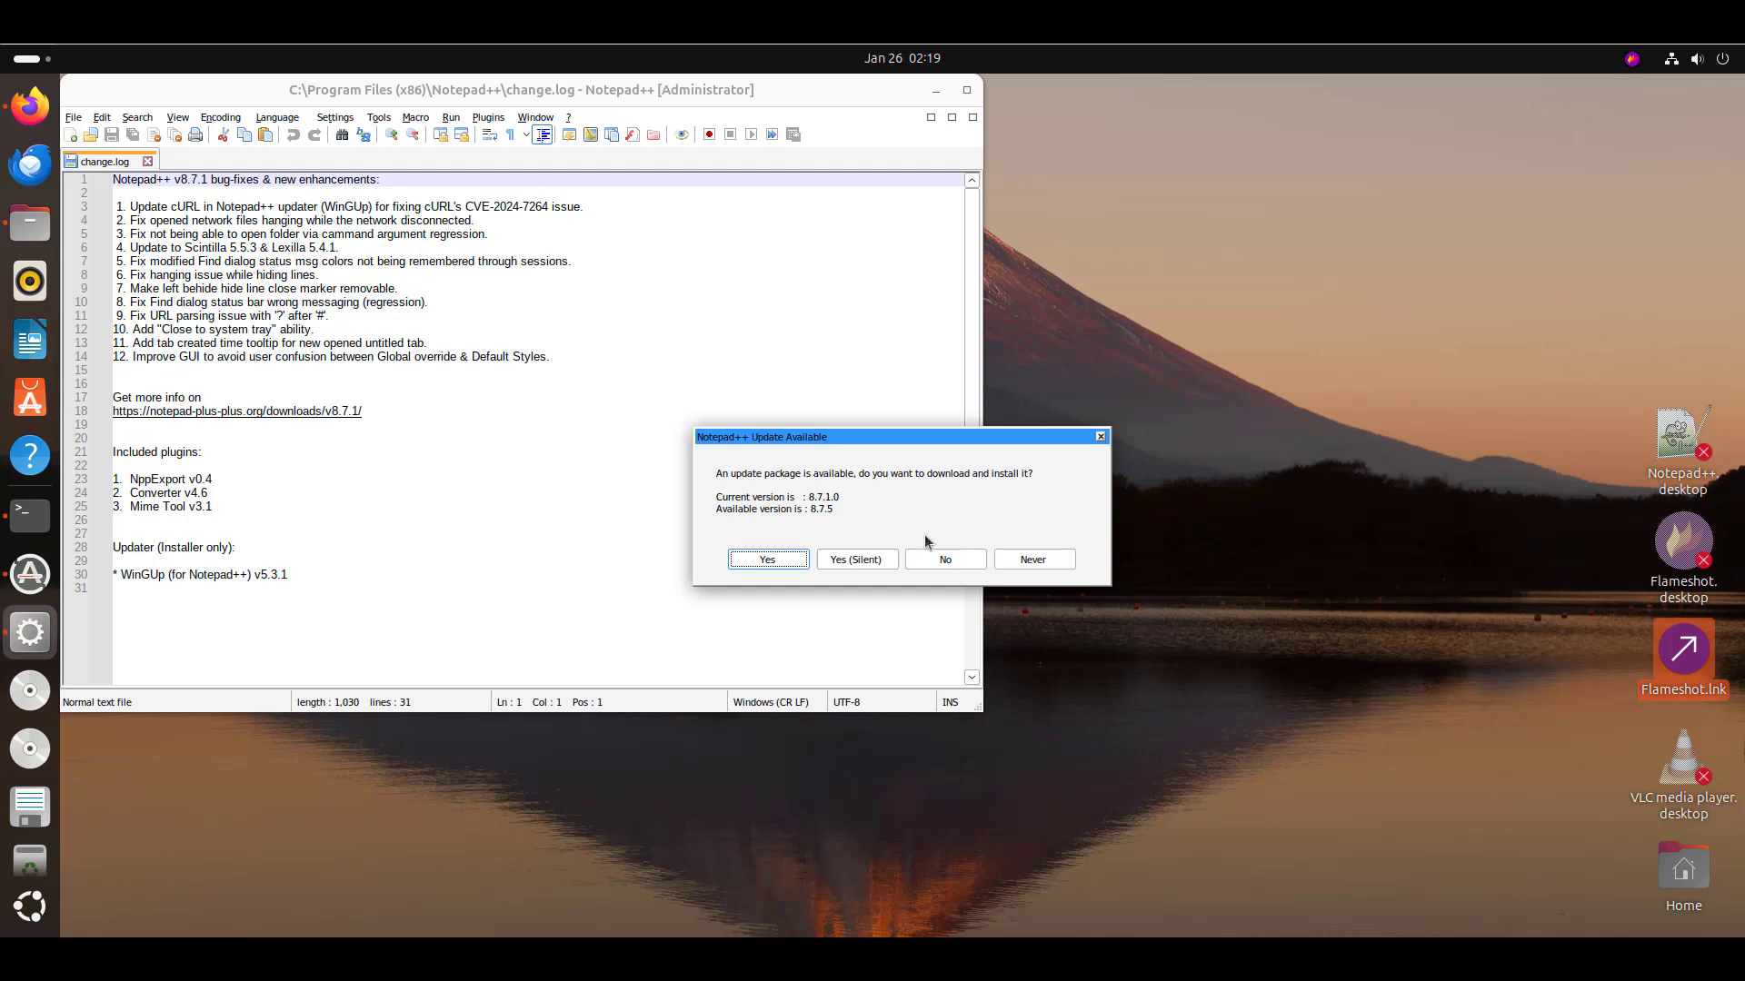
# Dismiss the Notepad++ update offer, move the editor window toward the middle of the desktop and close it
pyautogui.press('Escape')
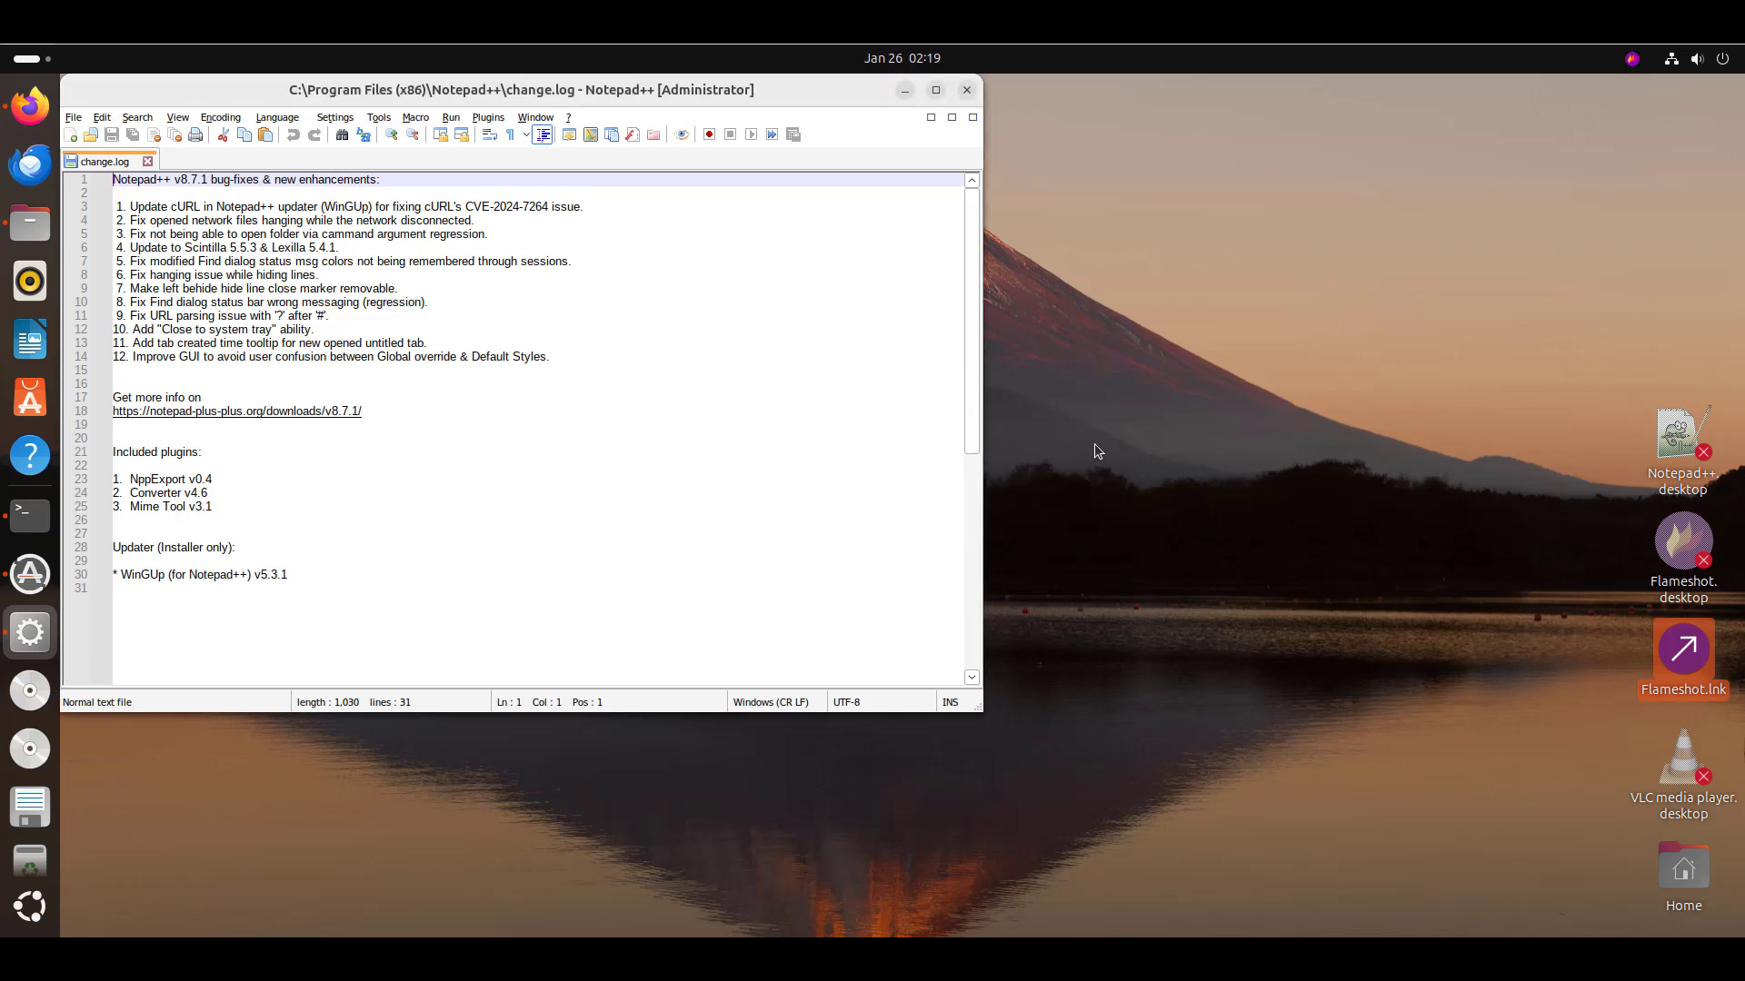
pyautogui.moveTo(491, 94); pyautogui.dragTo(729, 160)
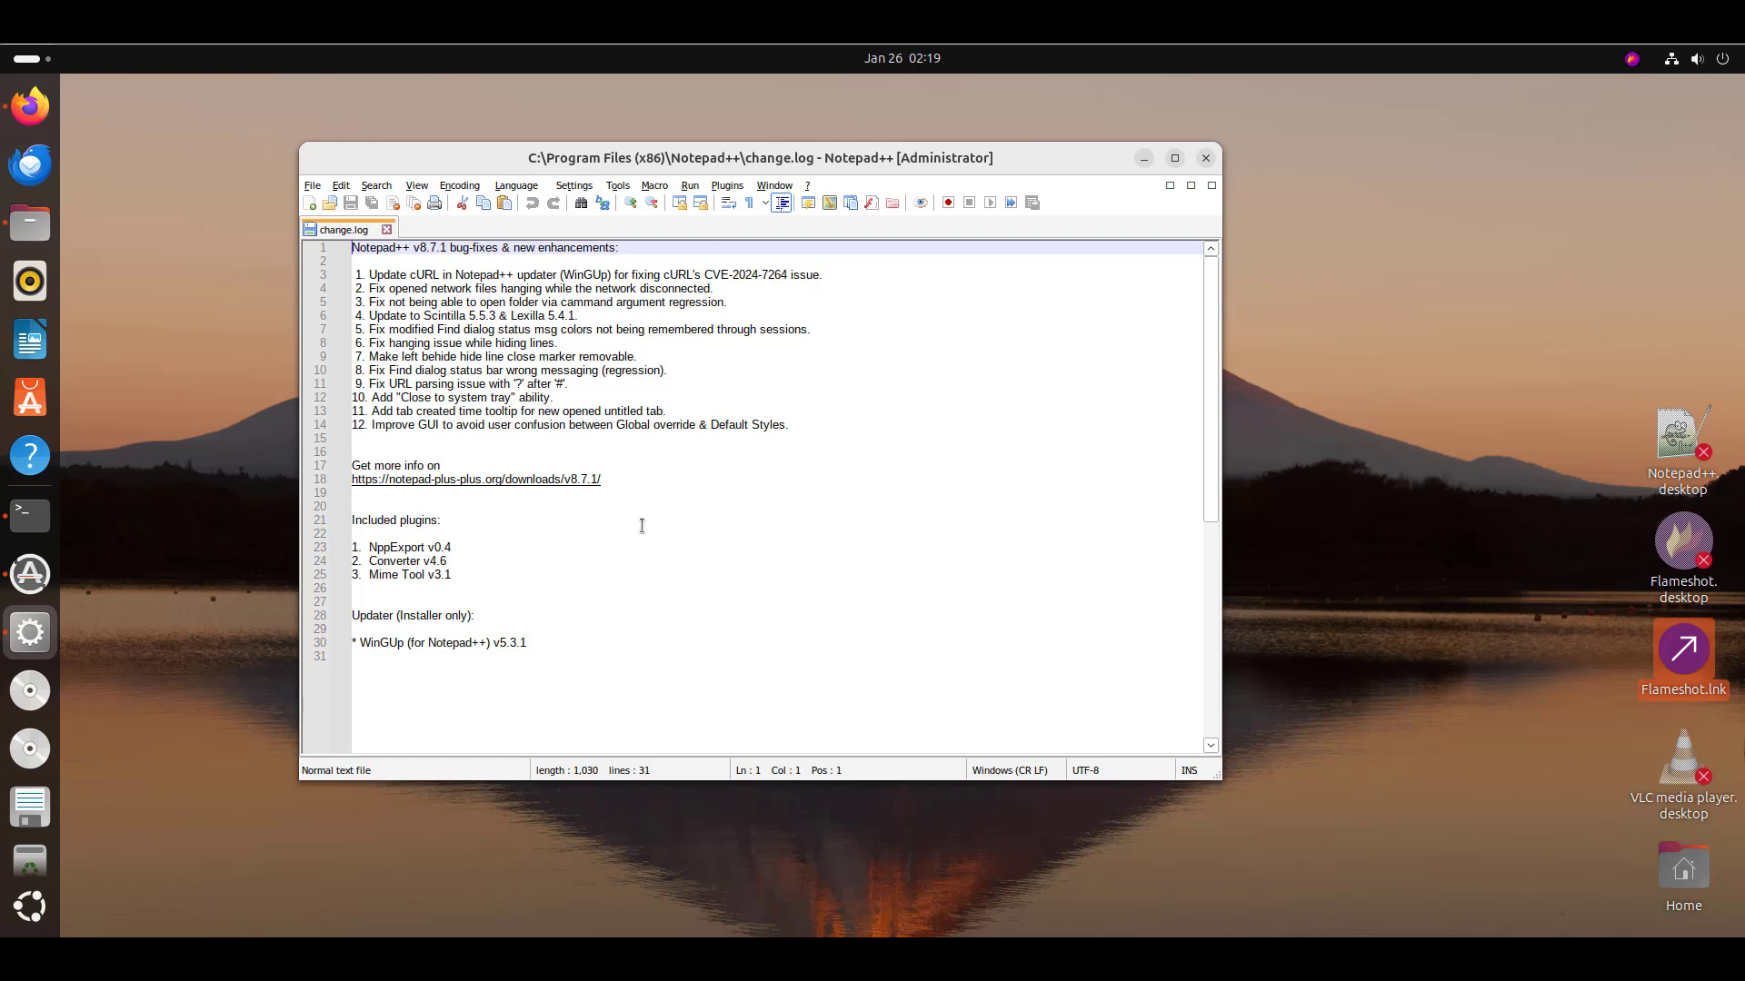
pyautogui.click(1206, 159)
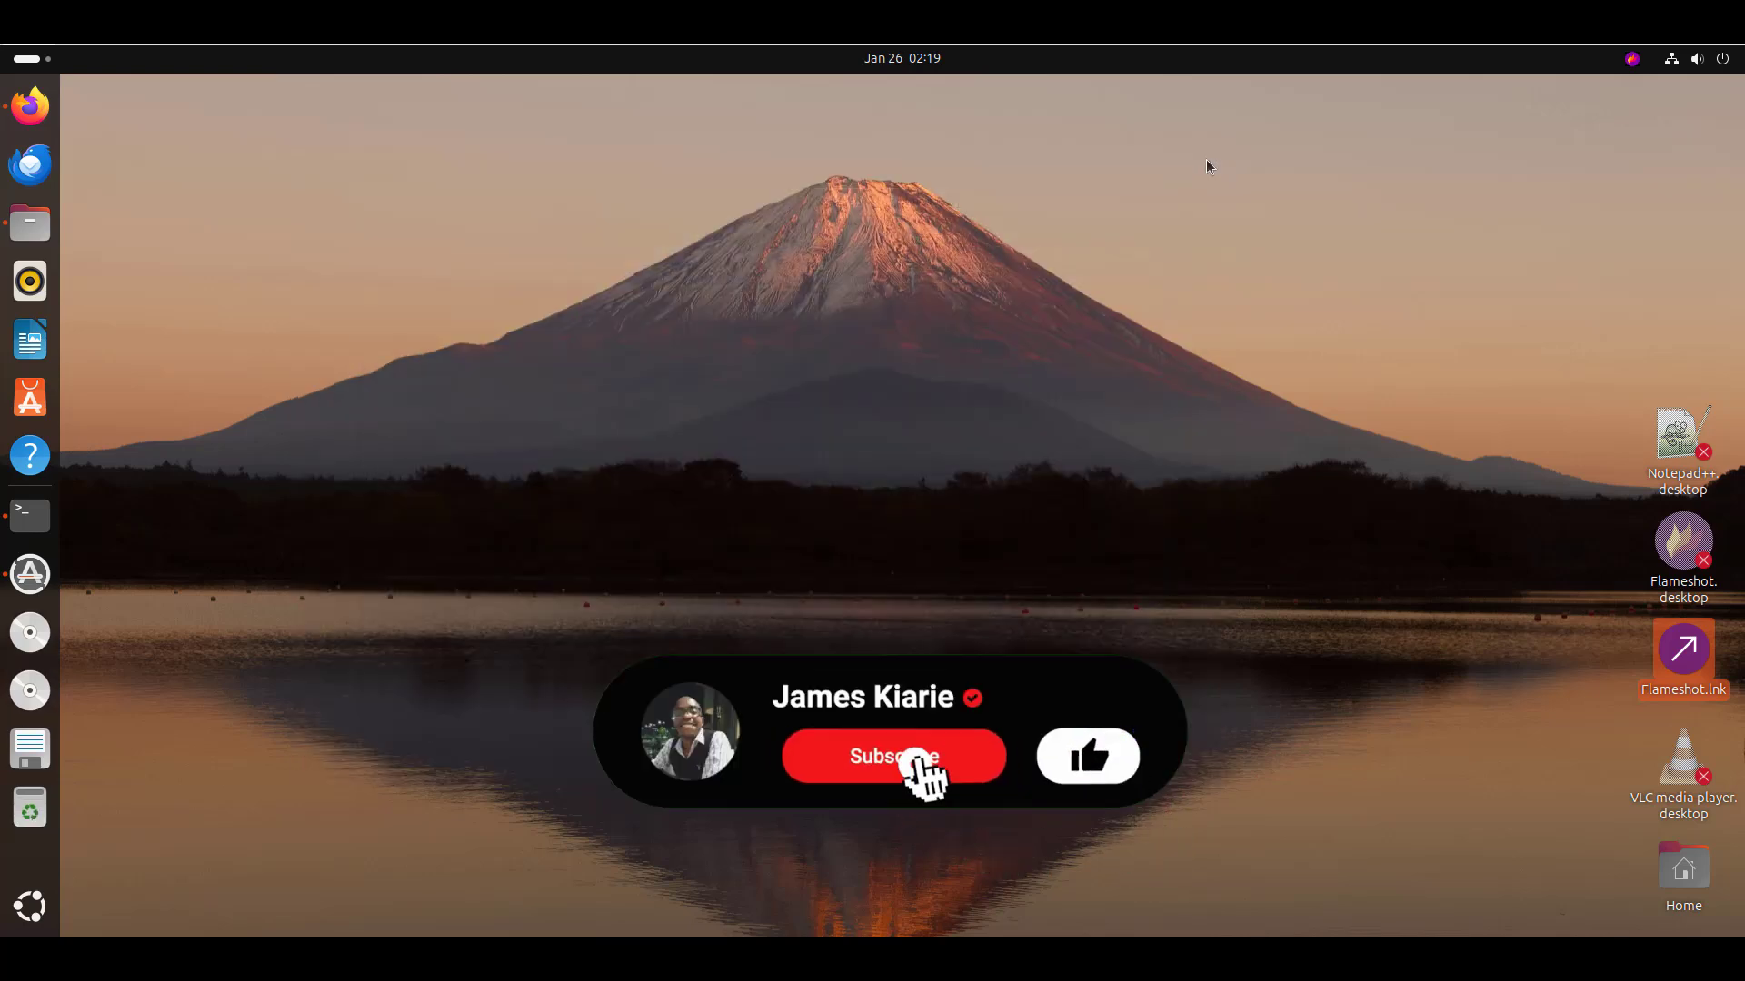
# Allow launching for the Notepad++ desktop shortcut and start Notepad++ from it
pyautogui.doubleClick(1679, 437)
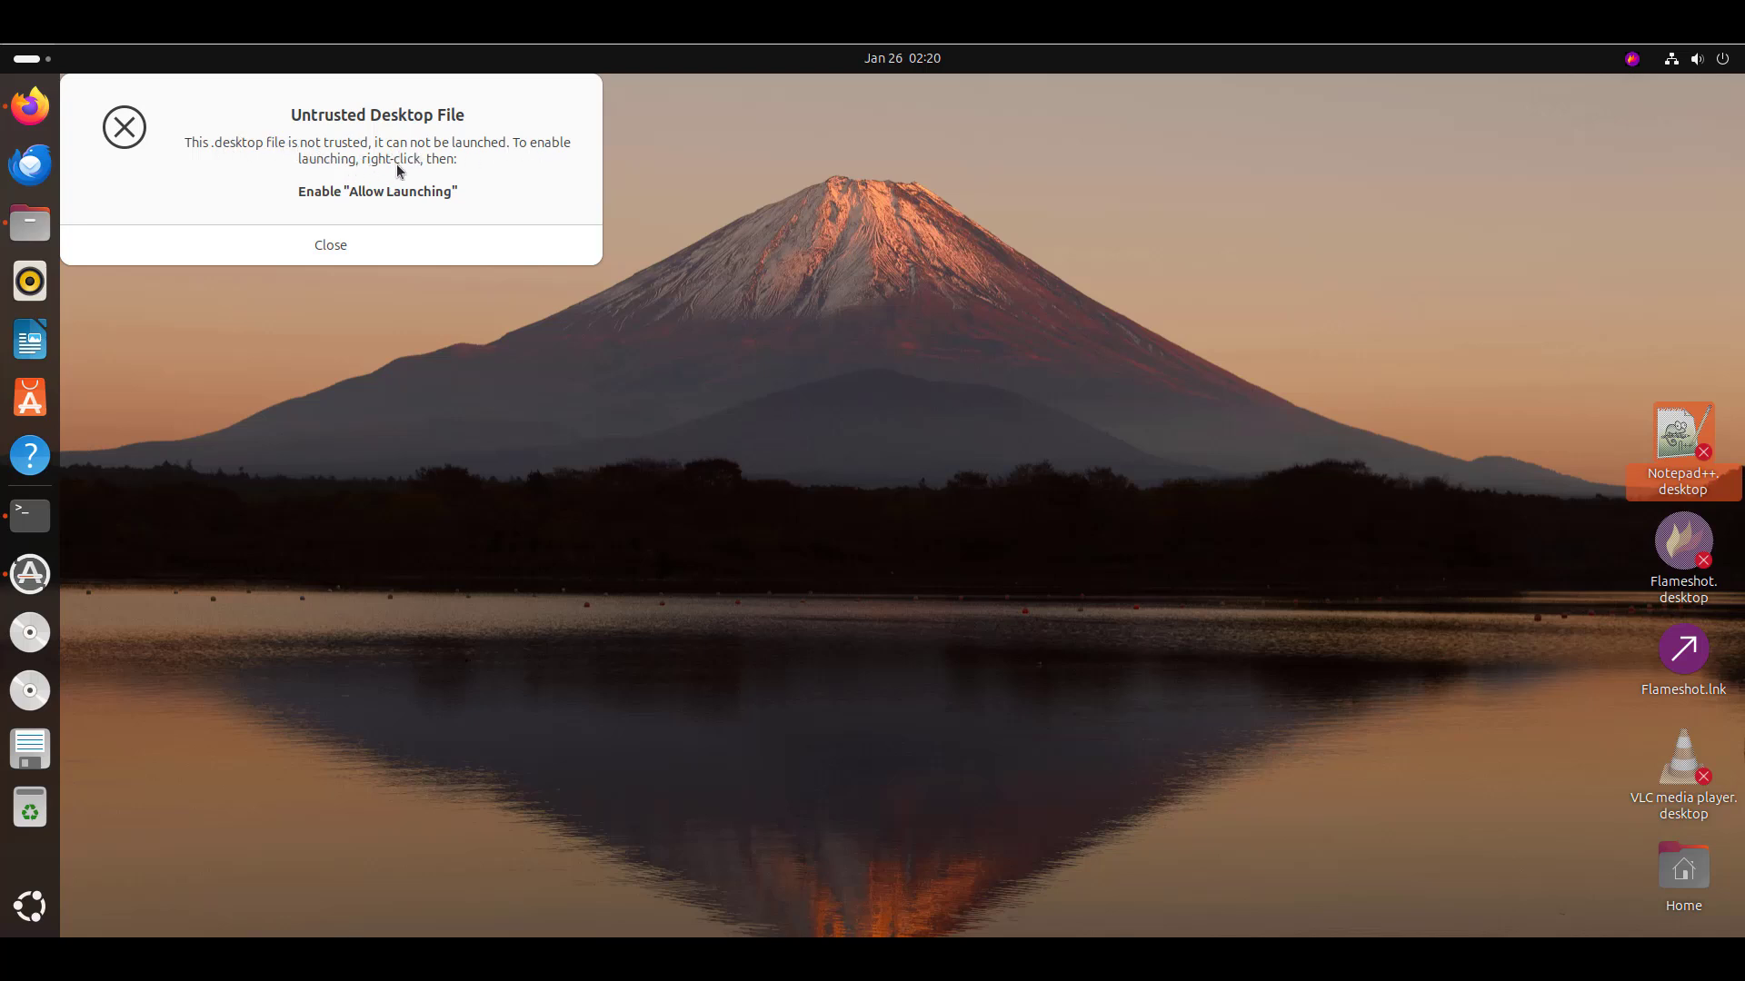
pyautogui.click(351, 259)
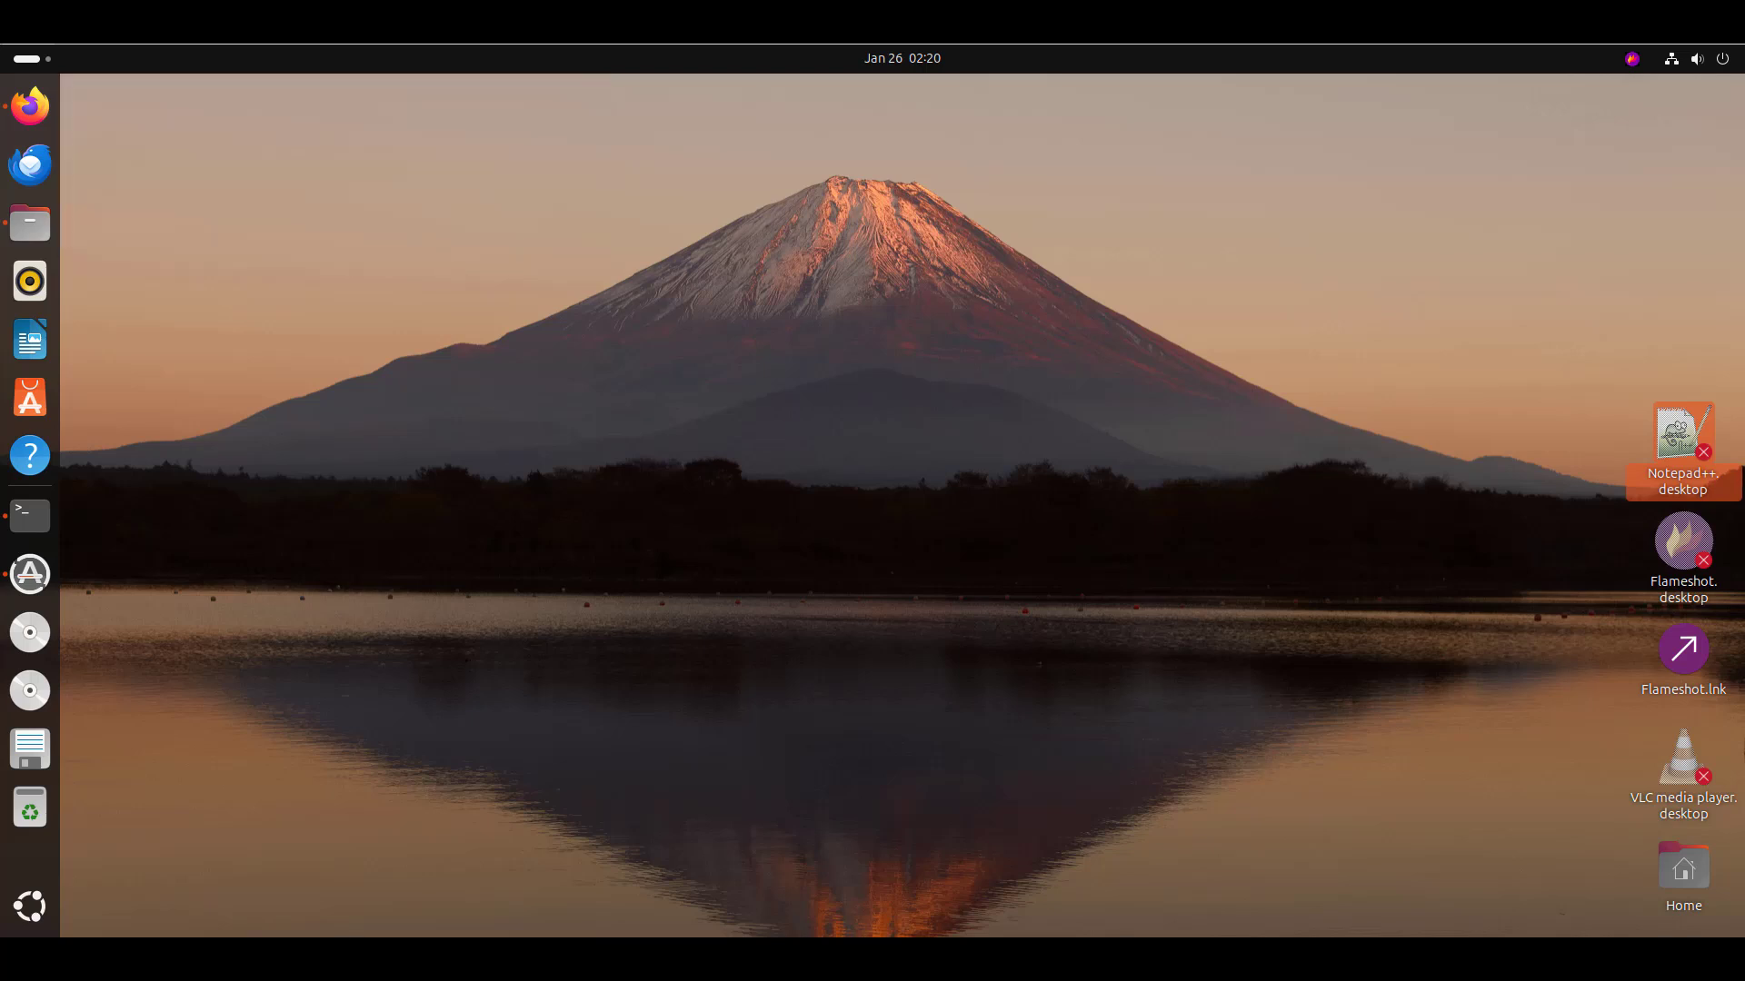
pyautogui.rightClick(1674, 442)
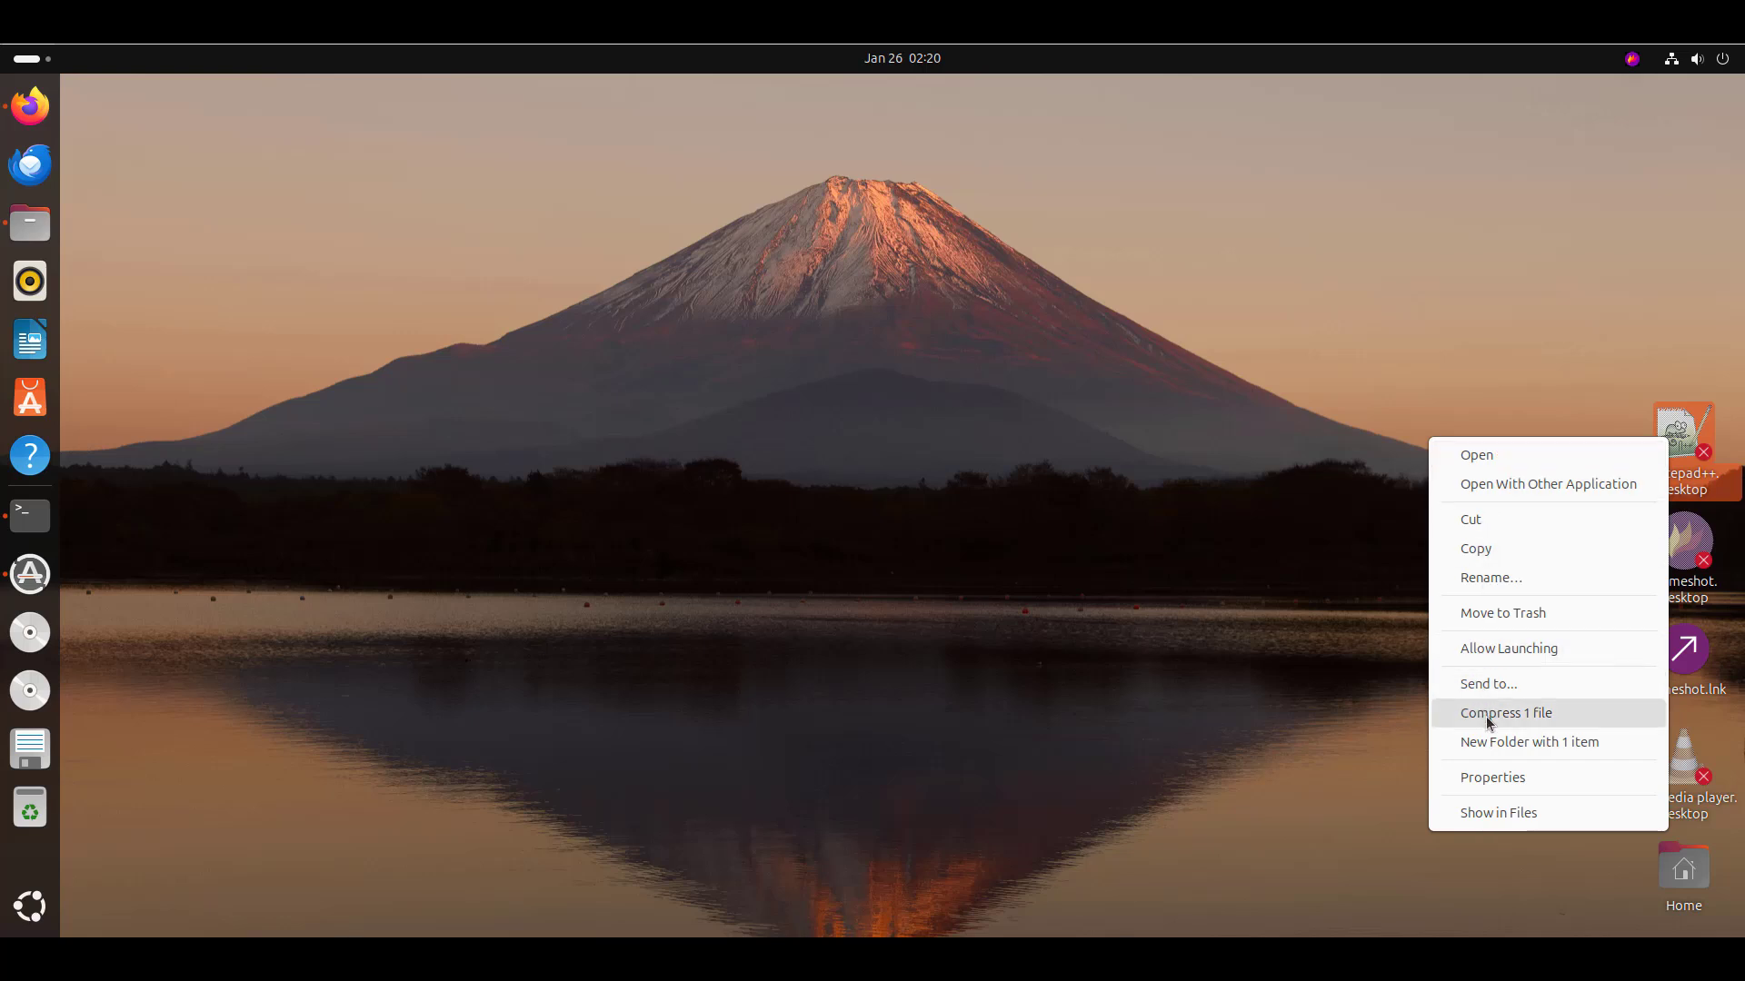
pyautogui.click(1537, 649)
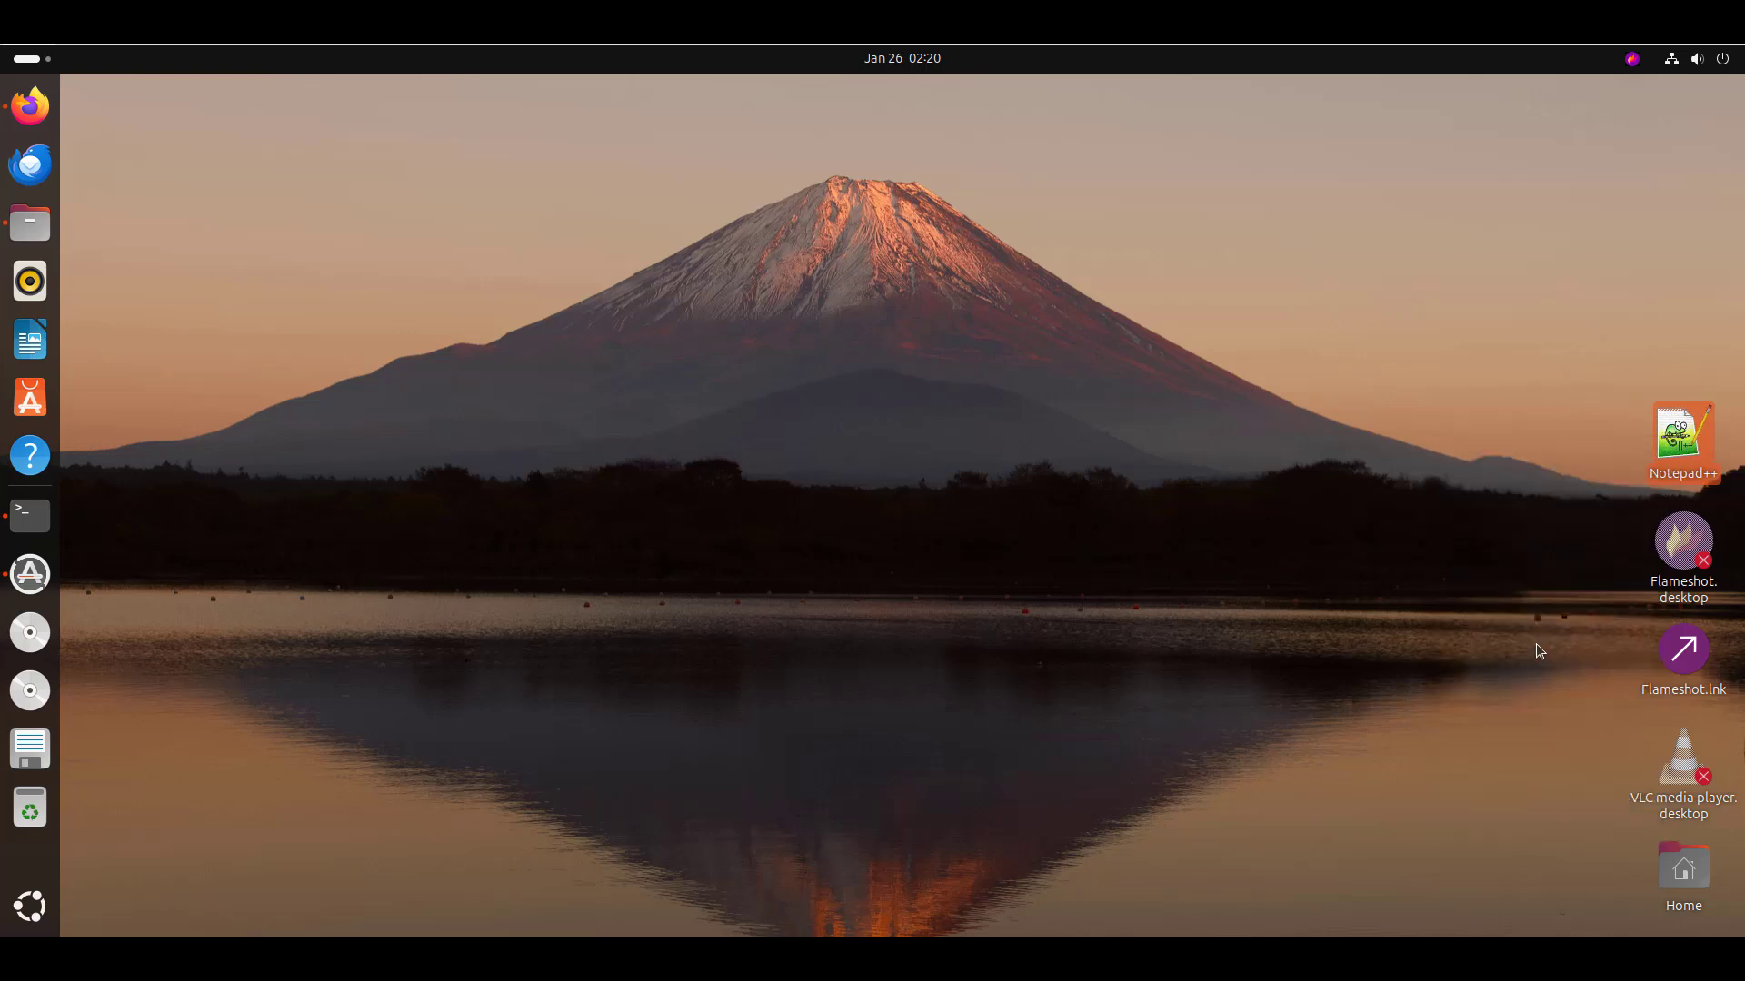
pyautogui.doubleClick(1680, 440)
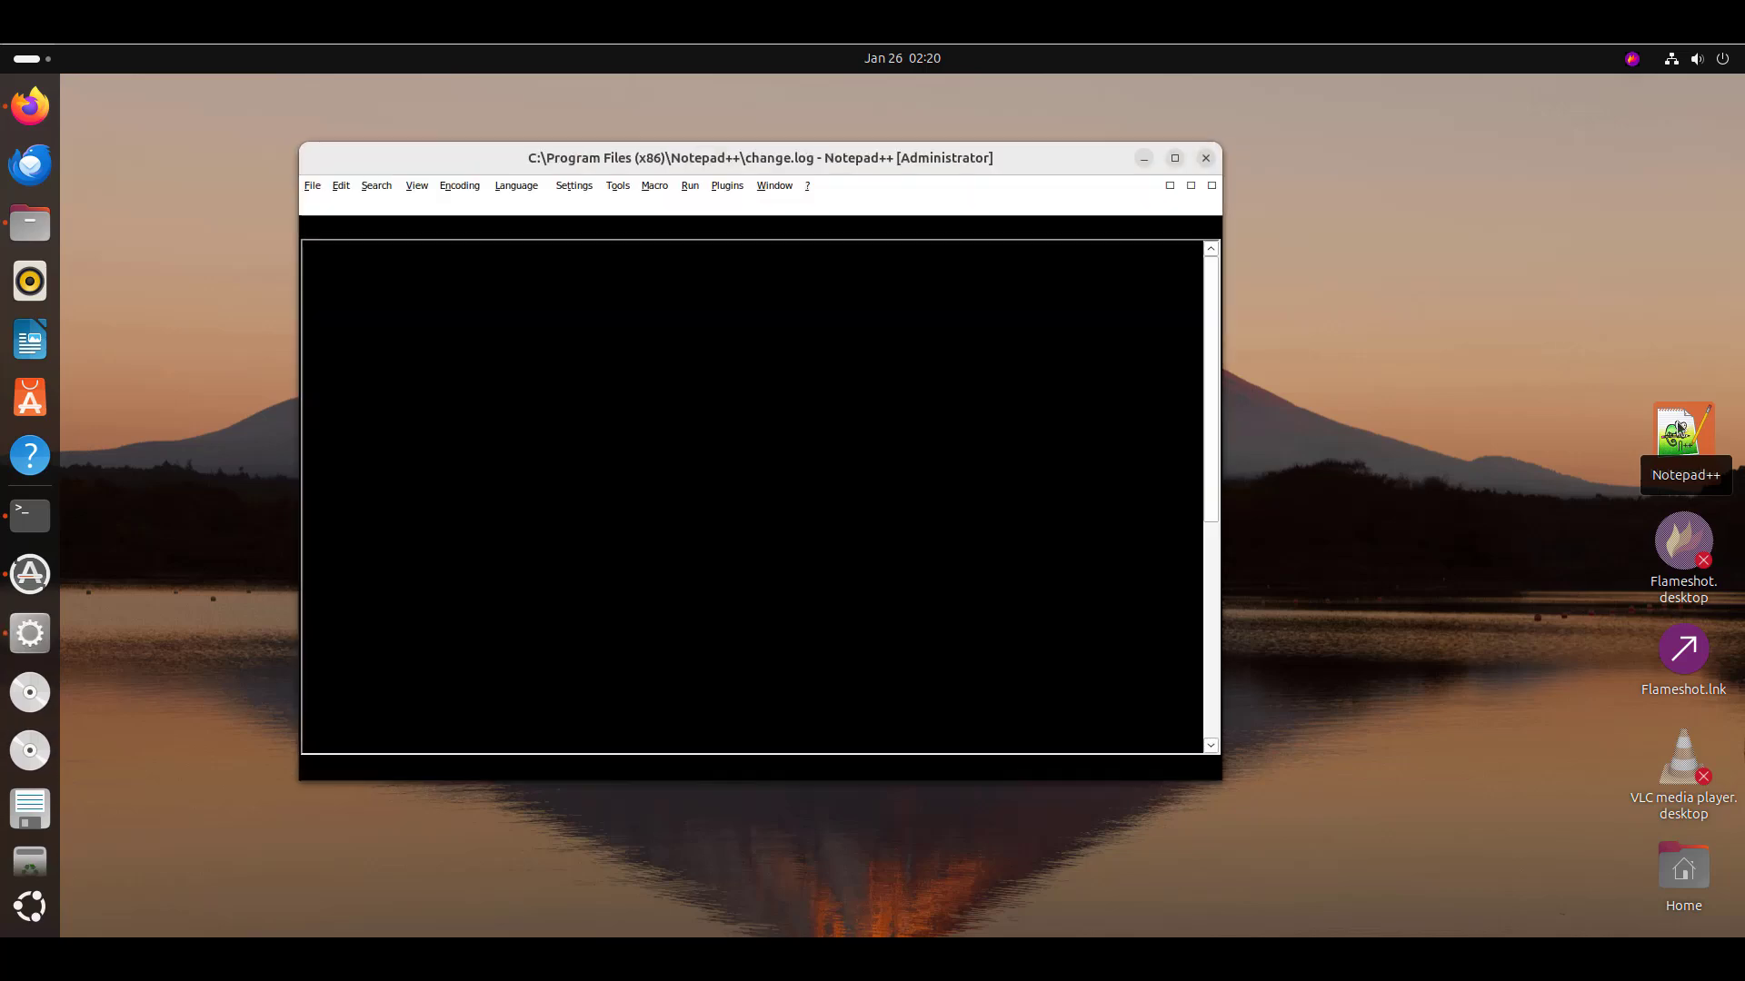